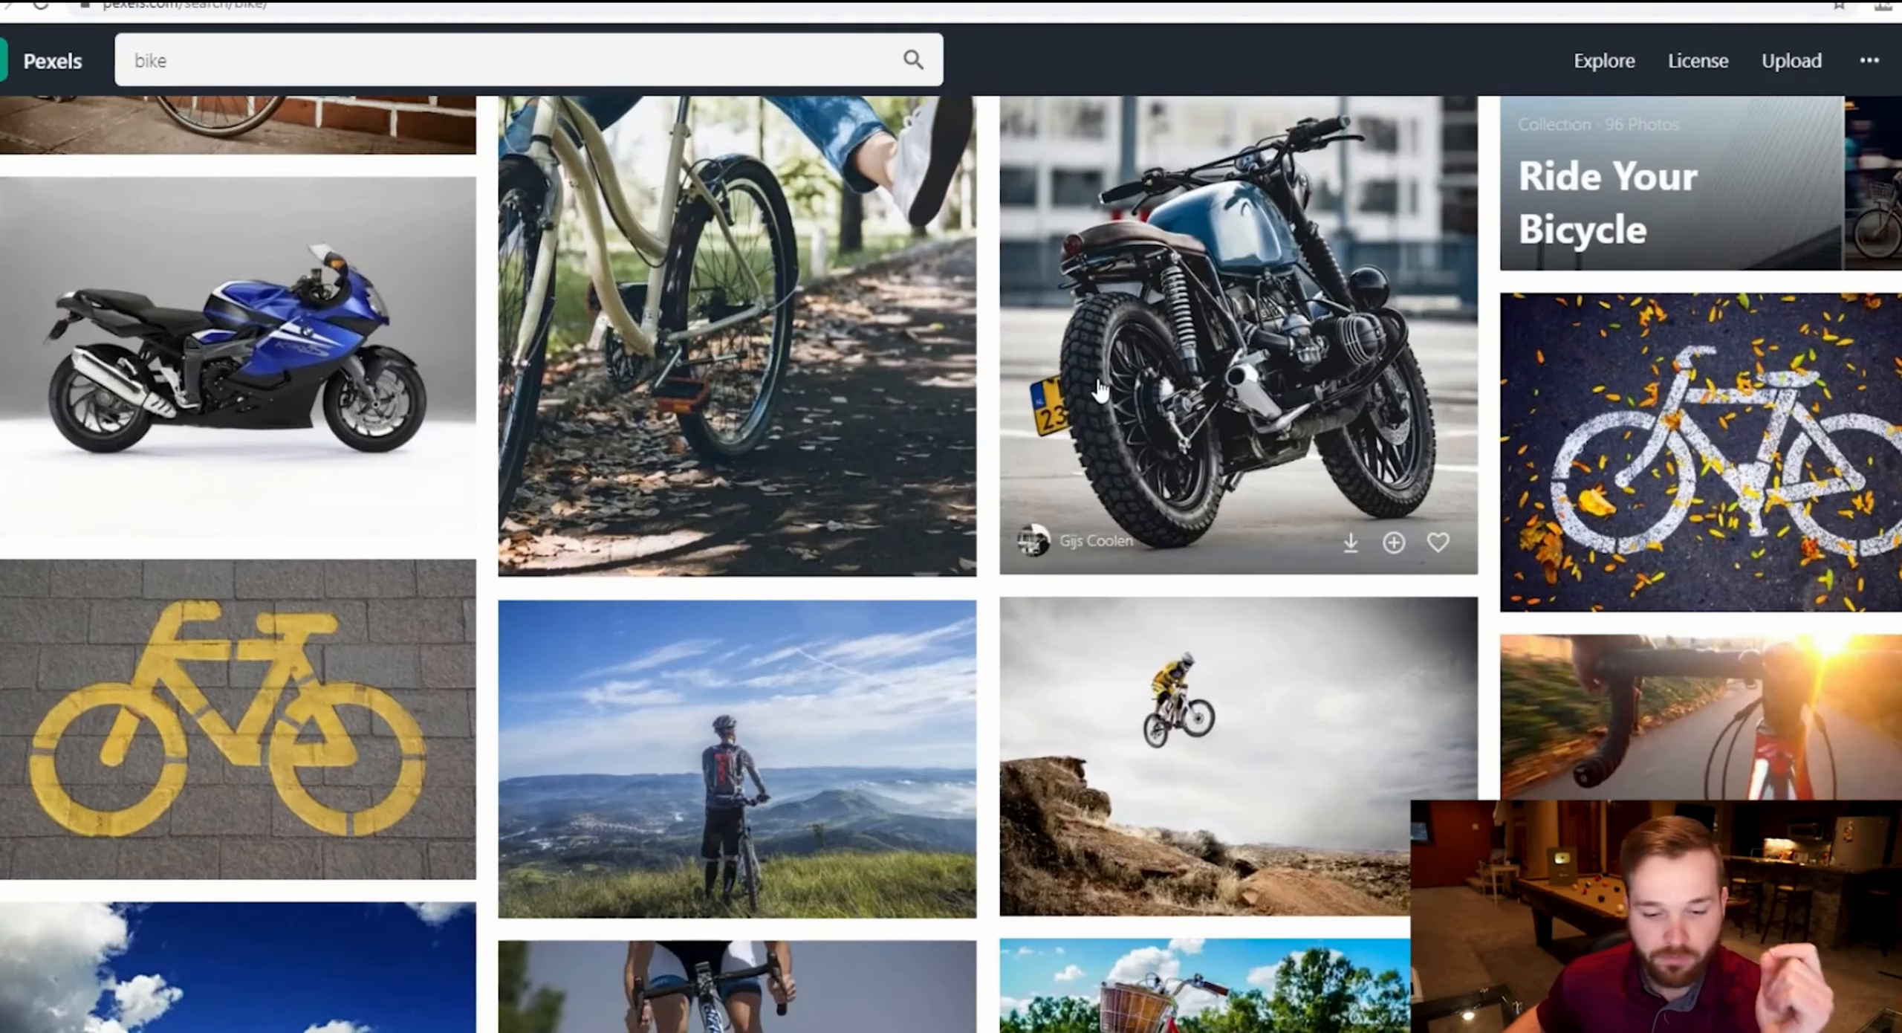
- Download the photo of the red motorcycle on grass from the Pexels bike results and upload it to Canva
scroll(1115, 394, up, 10)
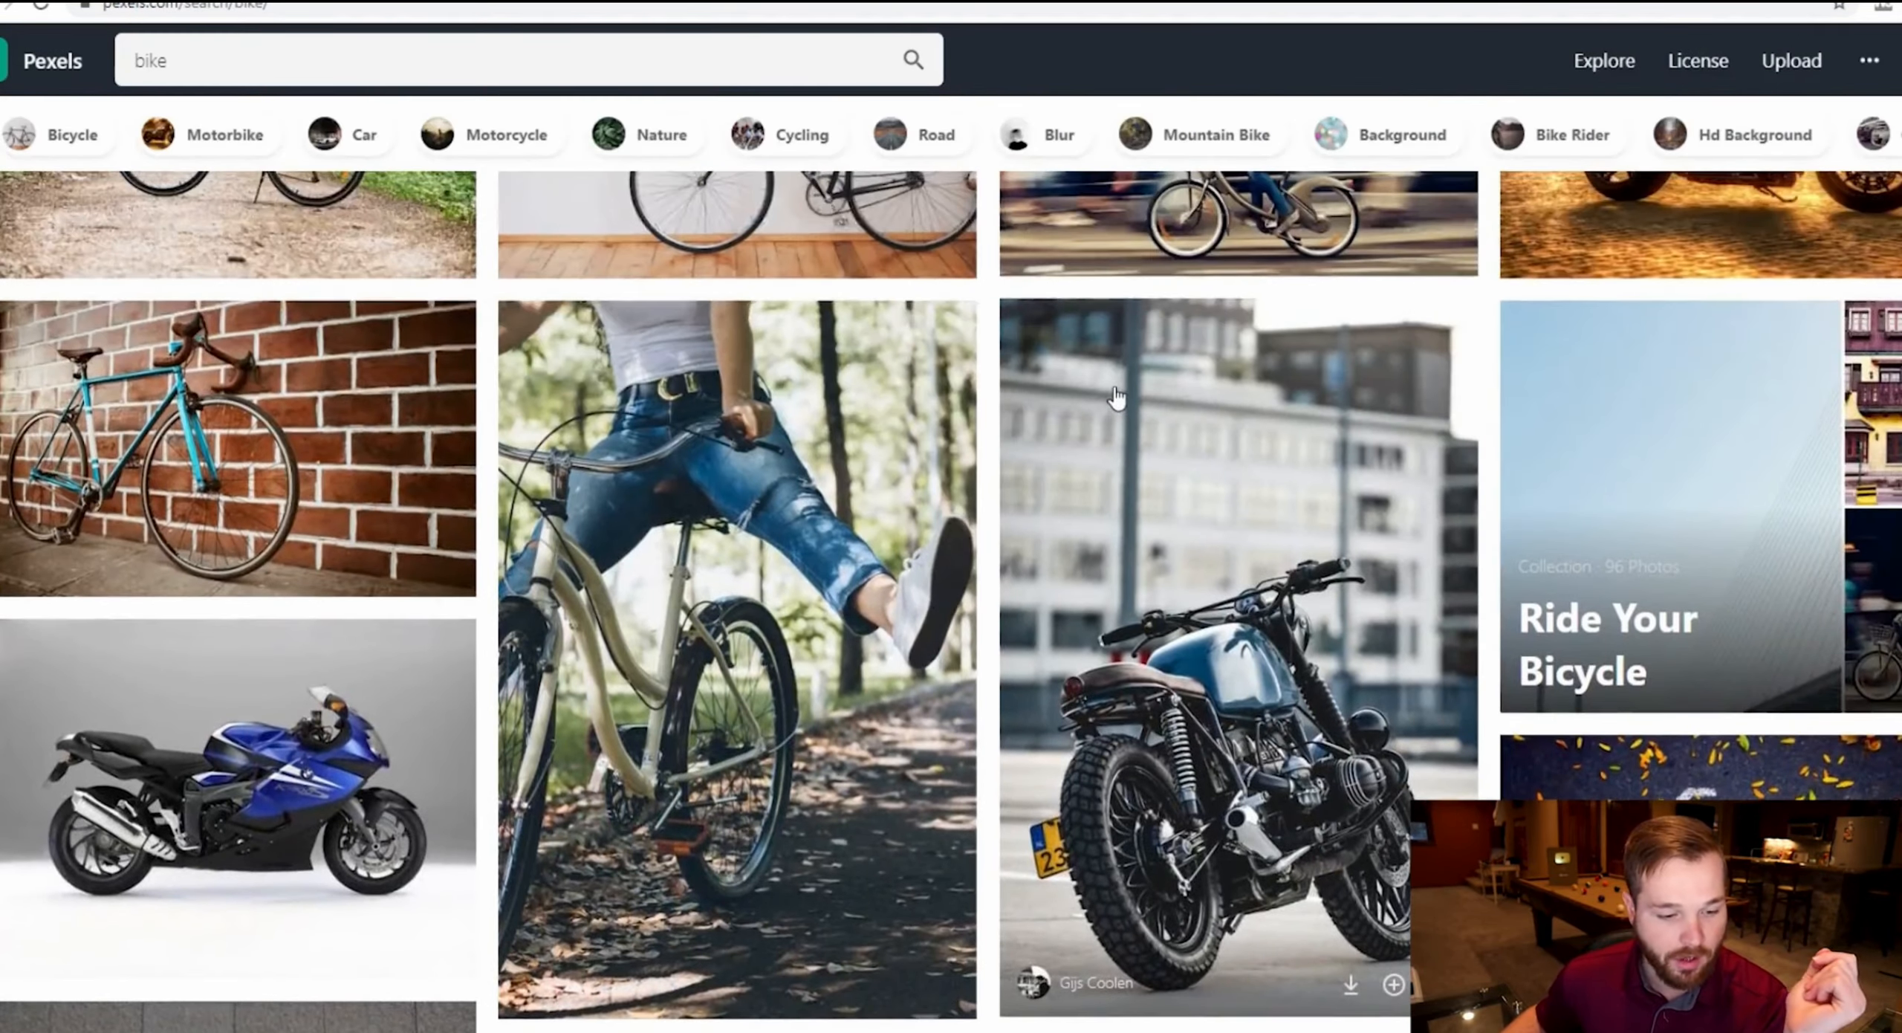
scroll(1126, 409, down, 12)
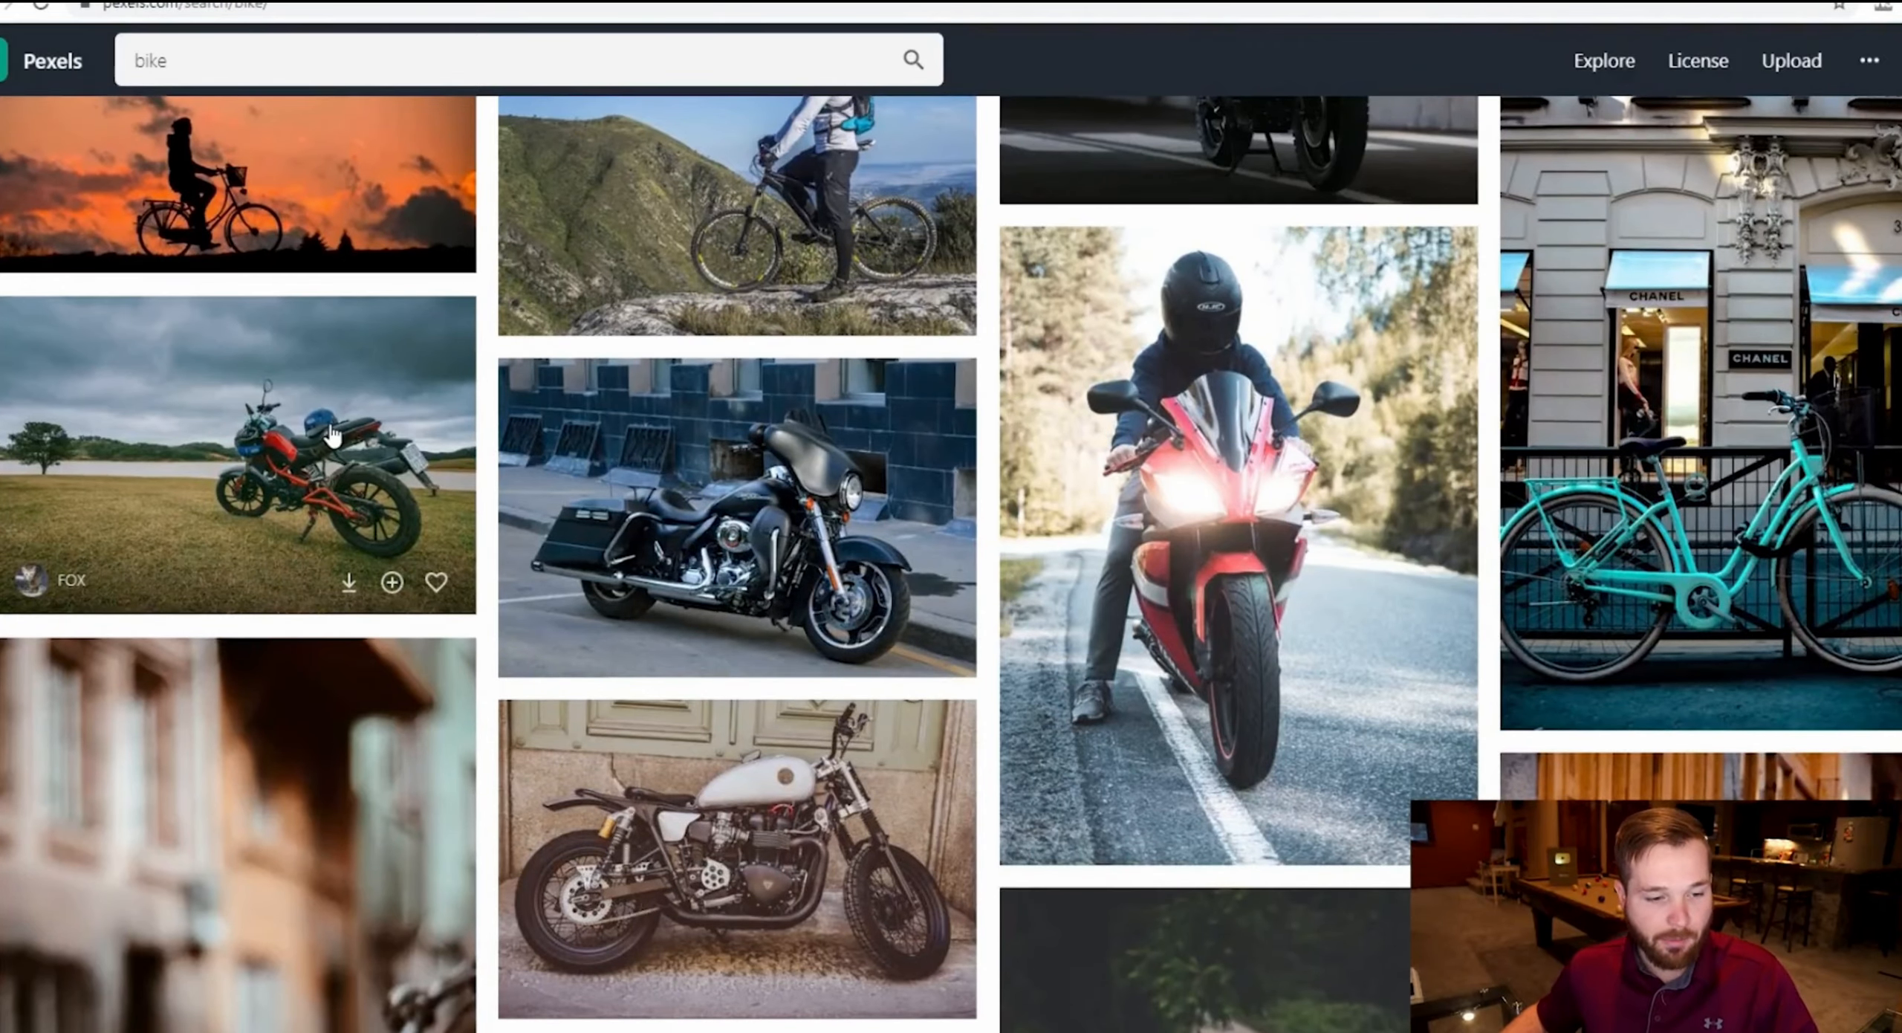
click(348, 584)
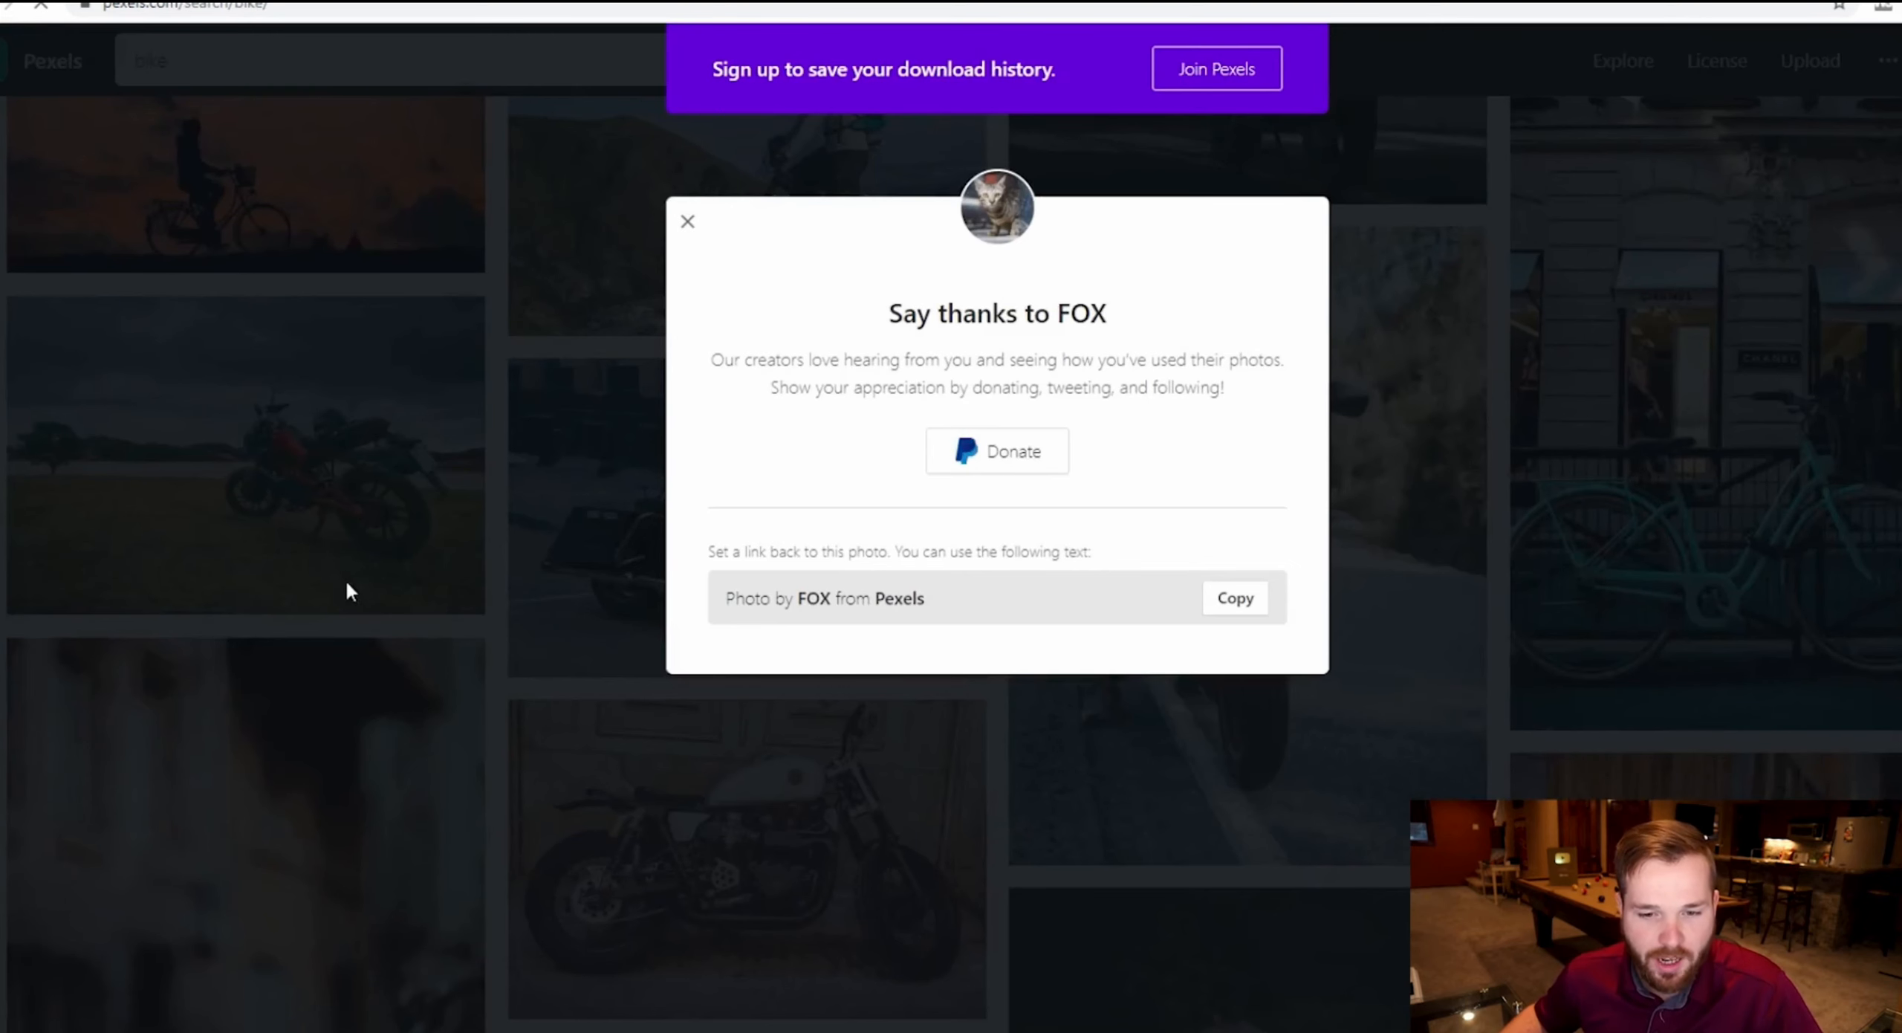
click(685, 223)
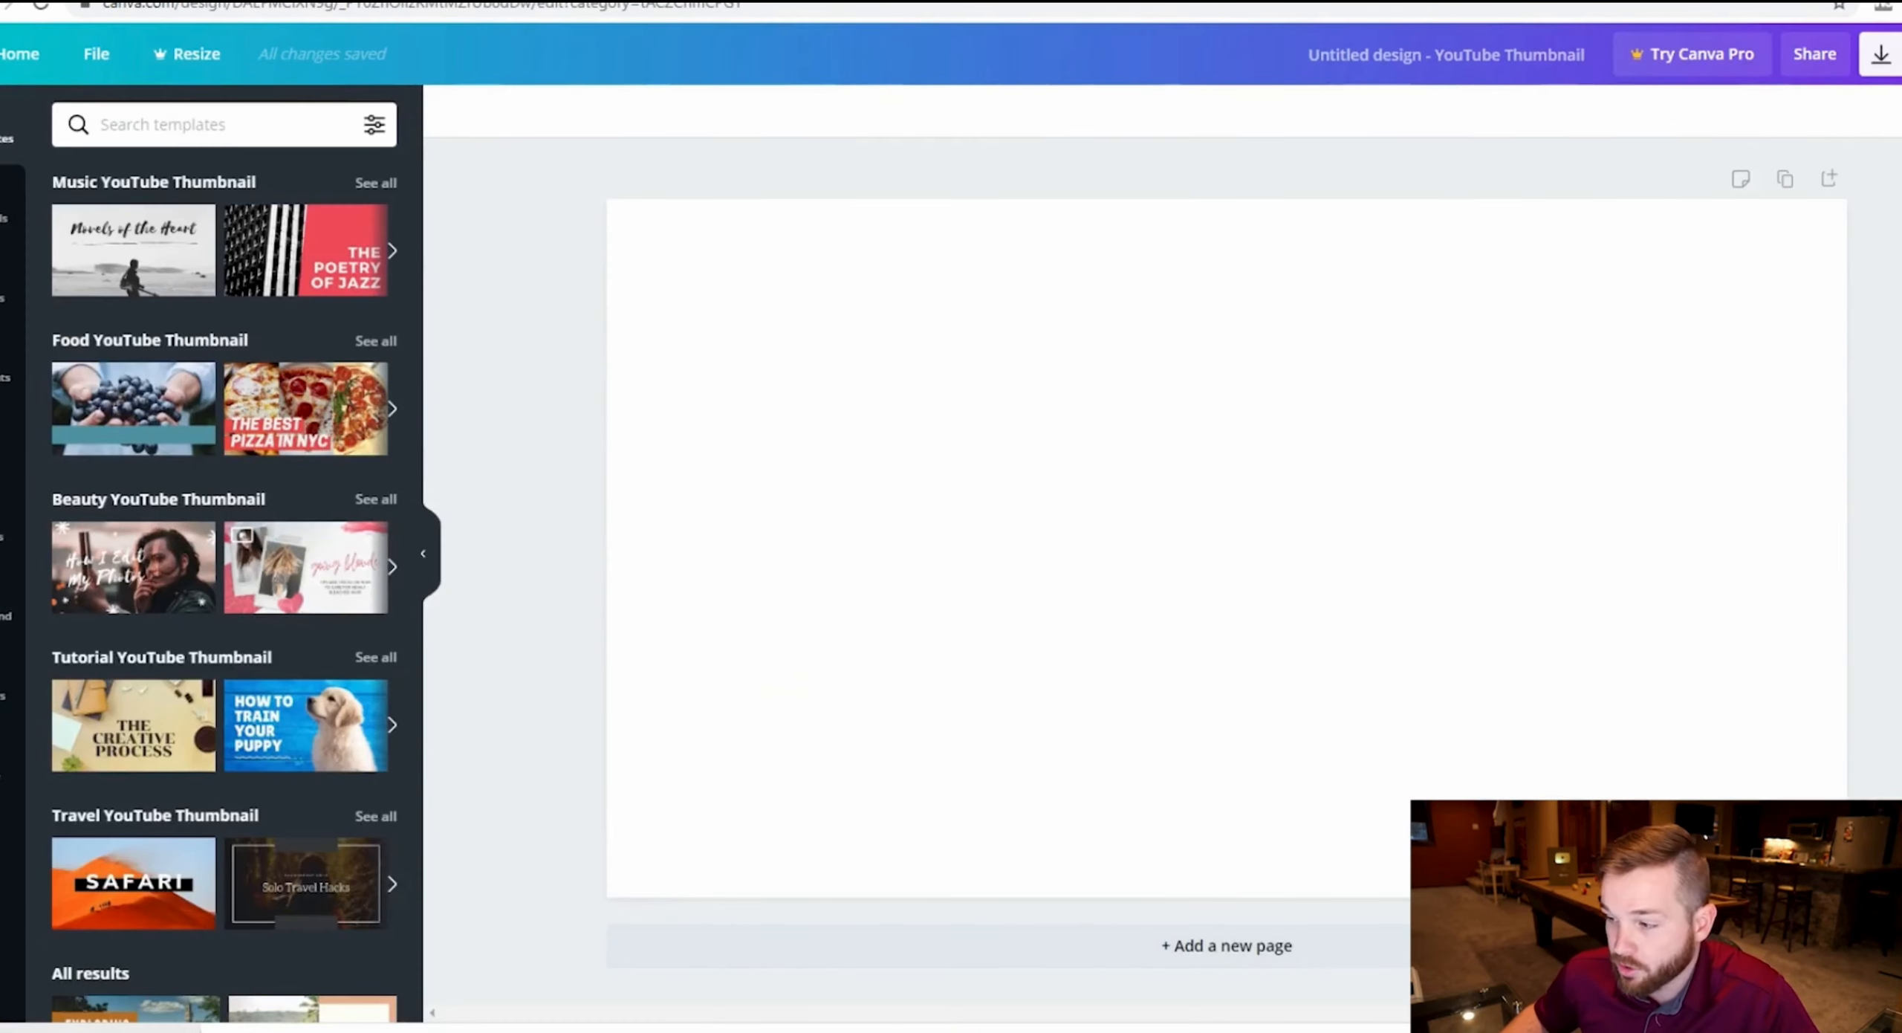
drag(112, 1029, 259, 343)
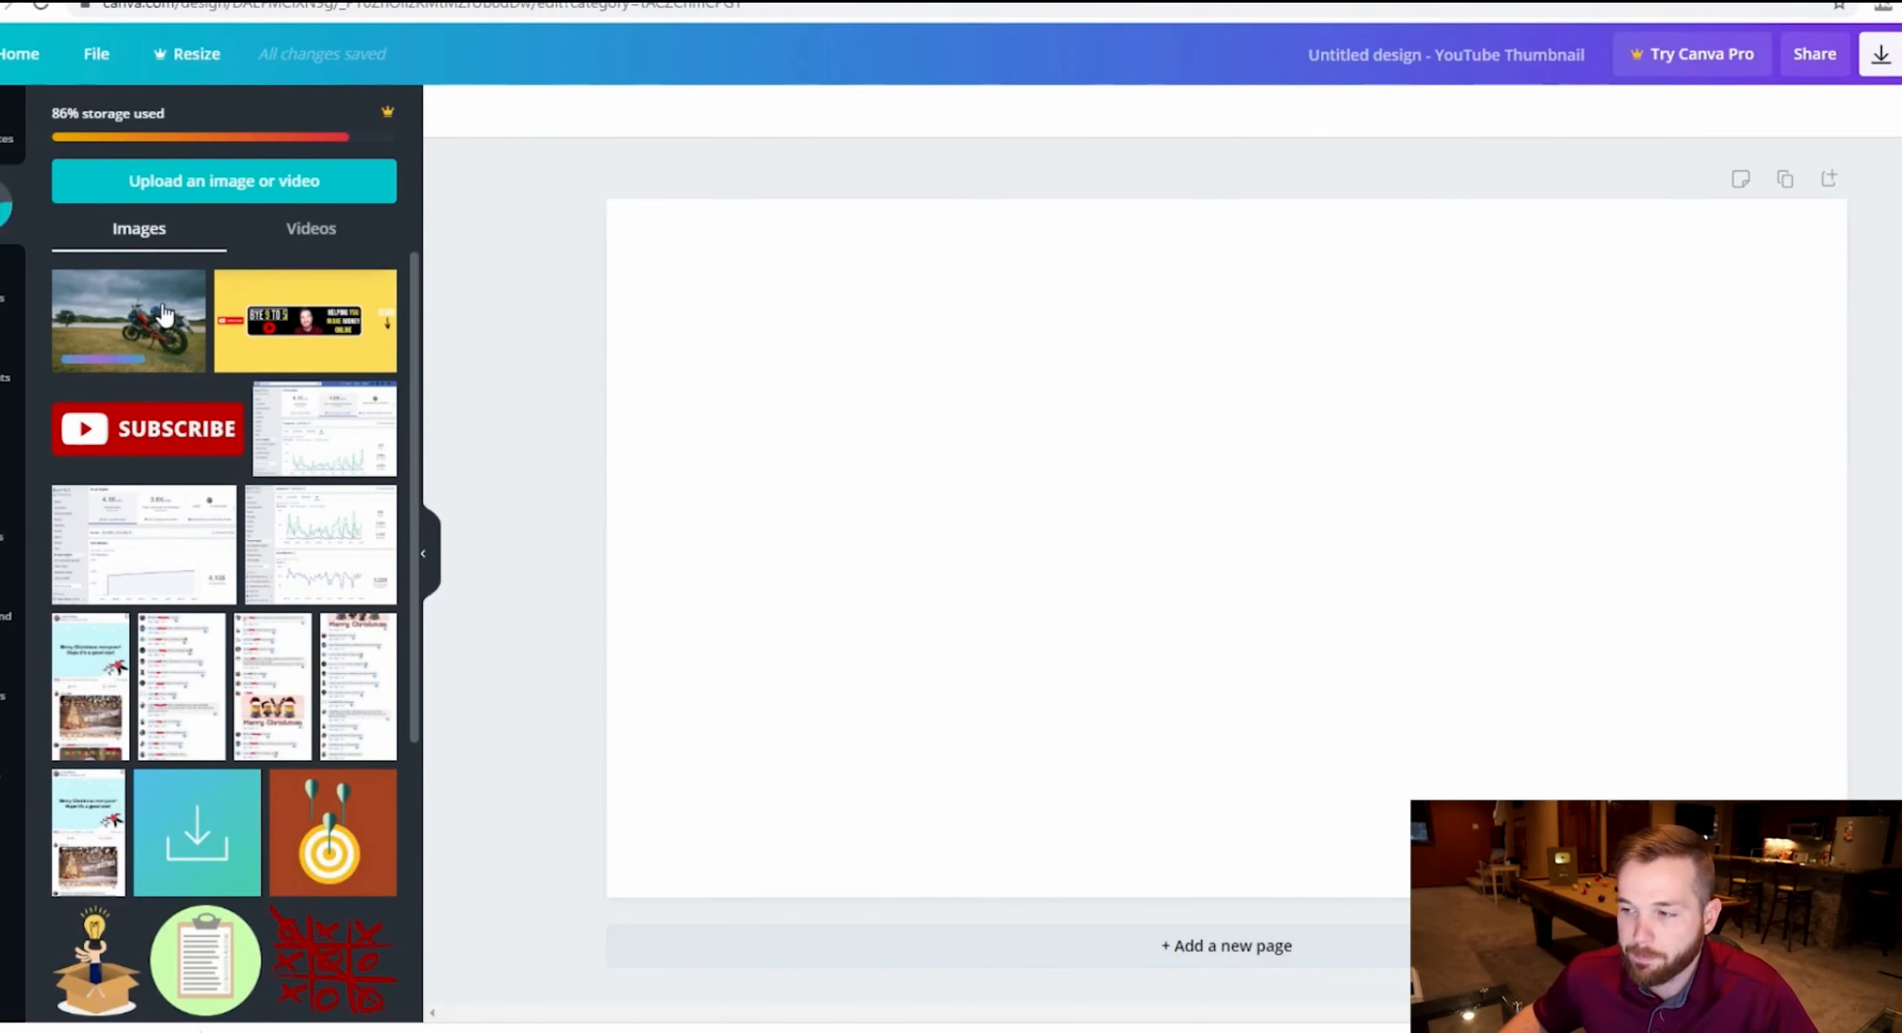
- Set the blank page's background to a custom pure red, #ff0000
click(1648, 341)
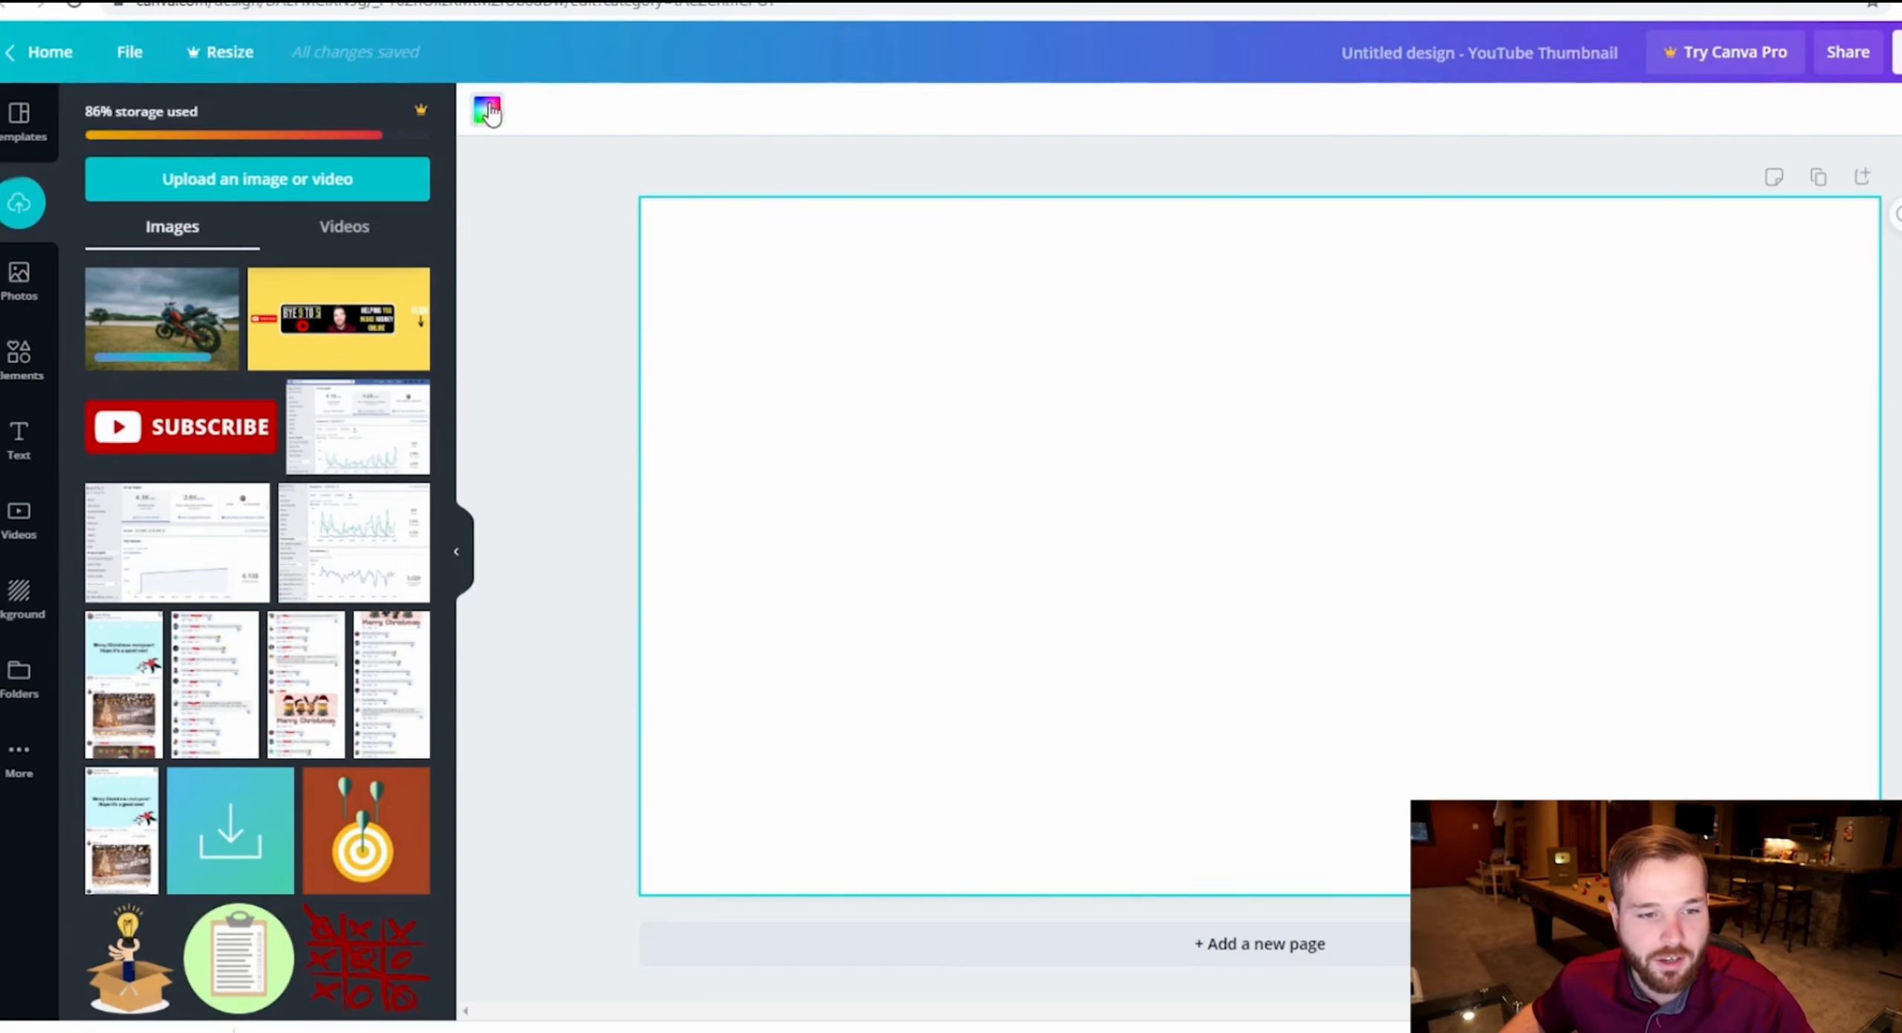
click(487, 111)
click(111, 426)
click(108, 346)
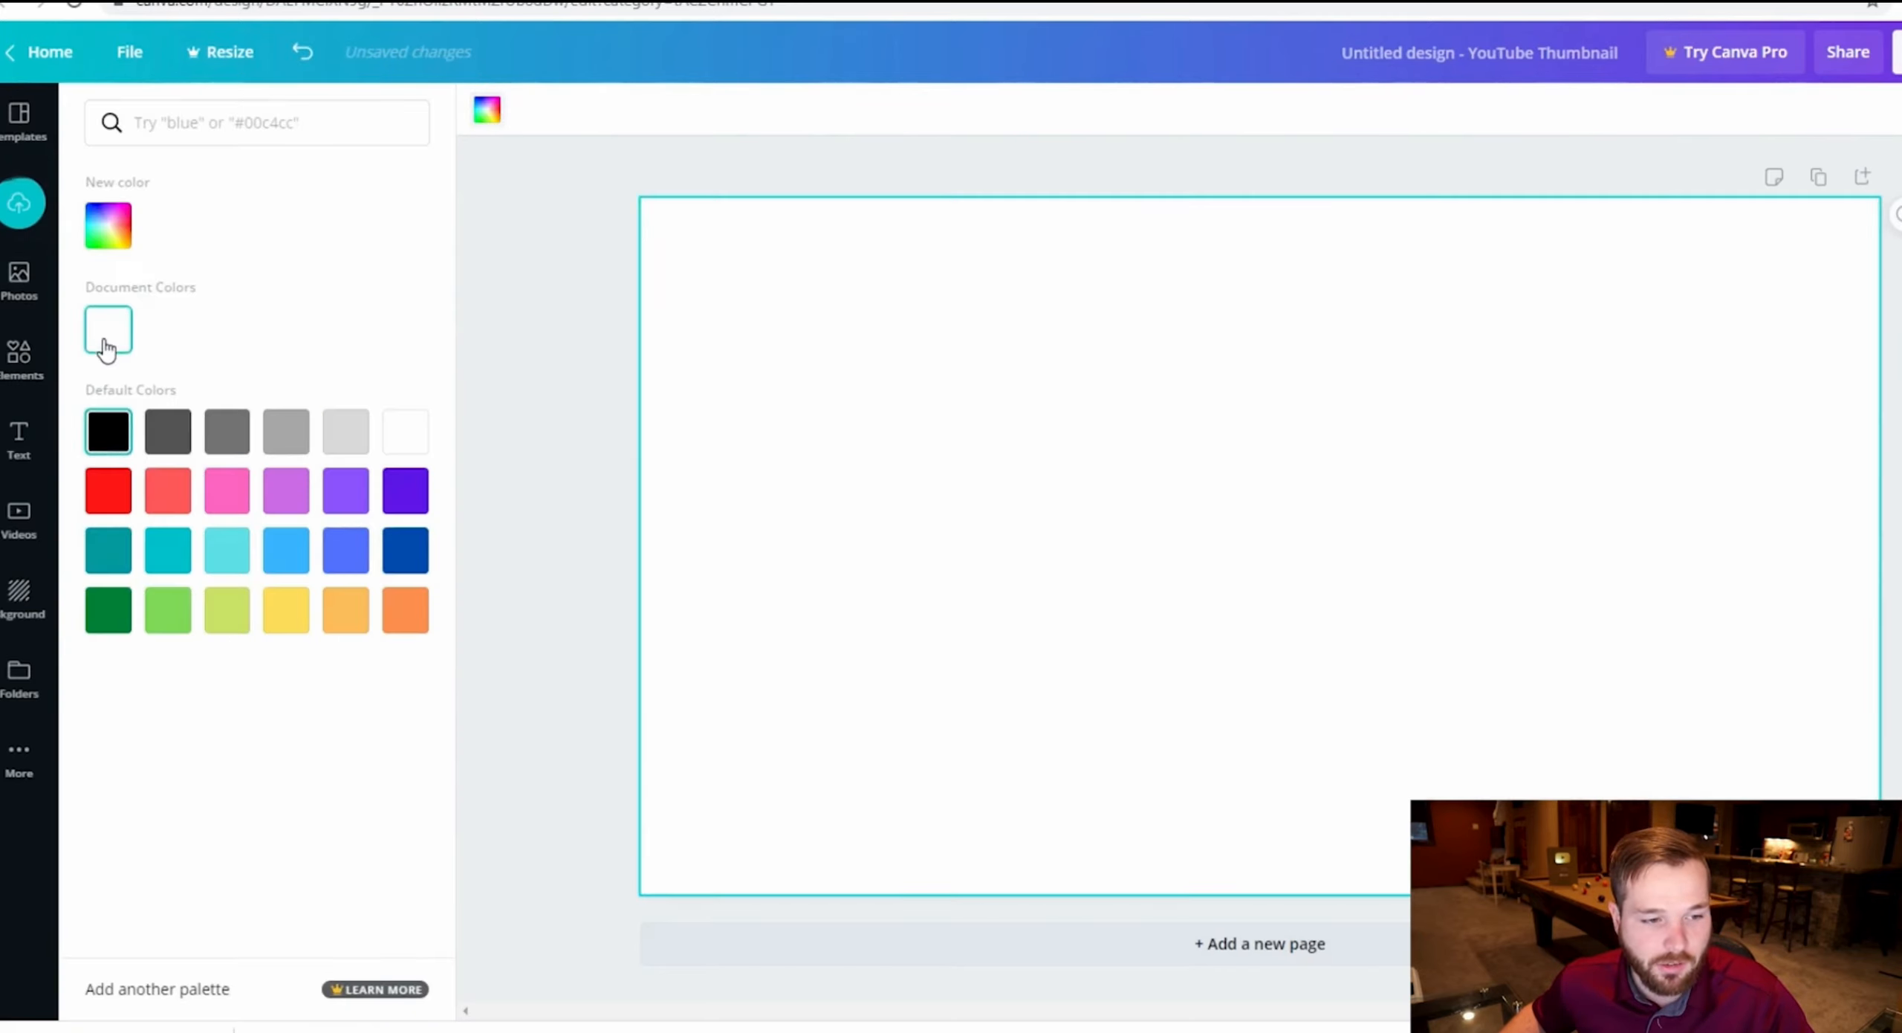
click(108, 226)
drag(191, 373, 392, 283)
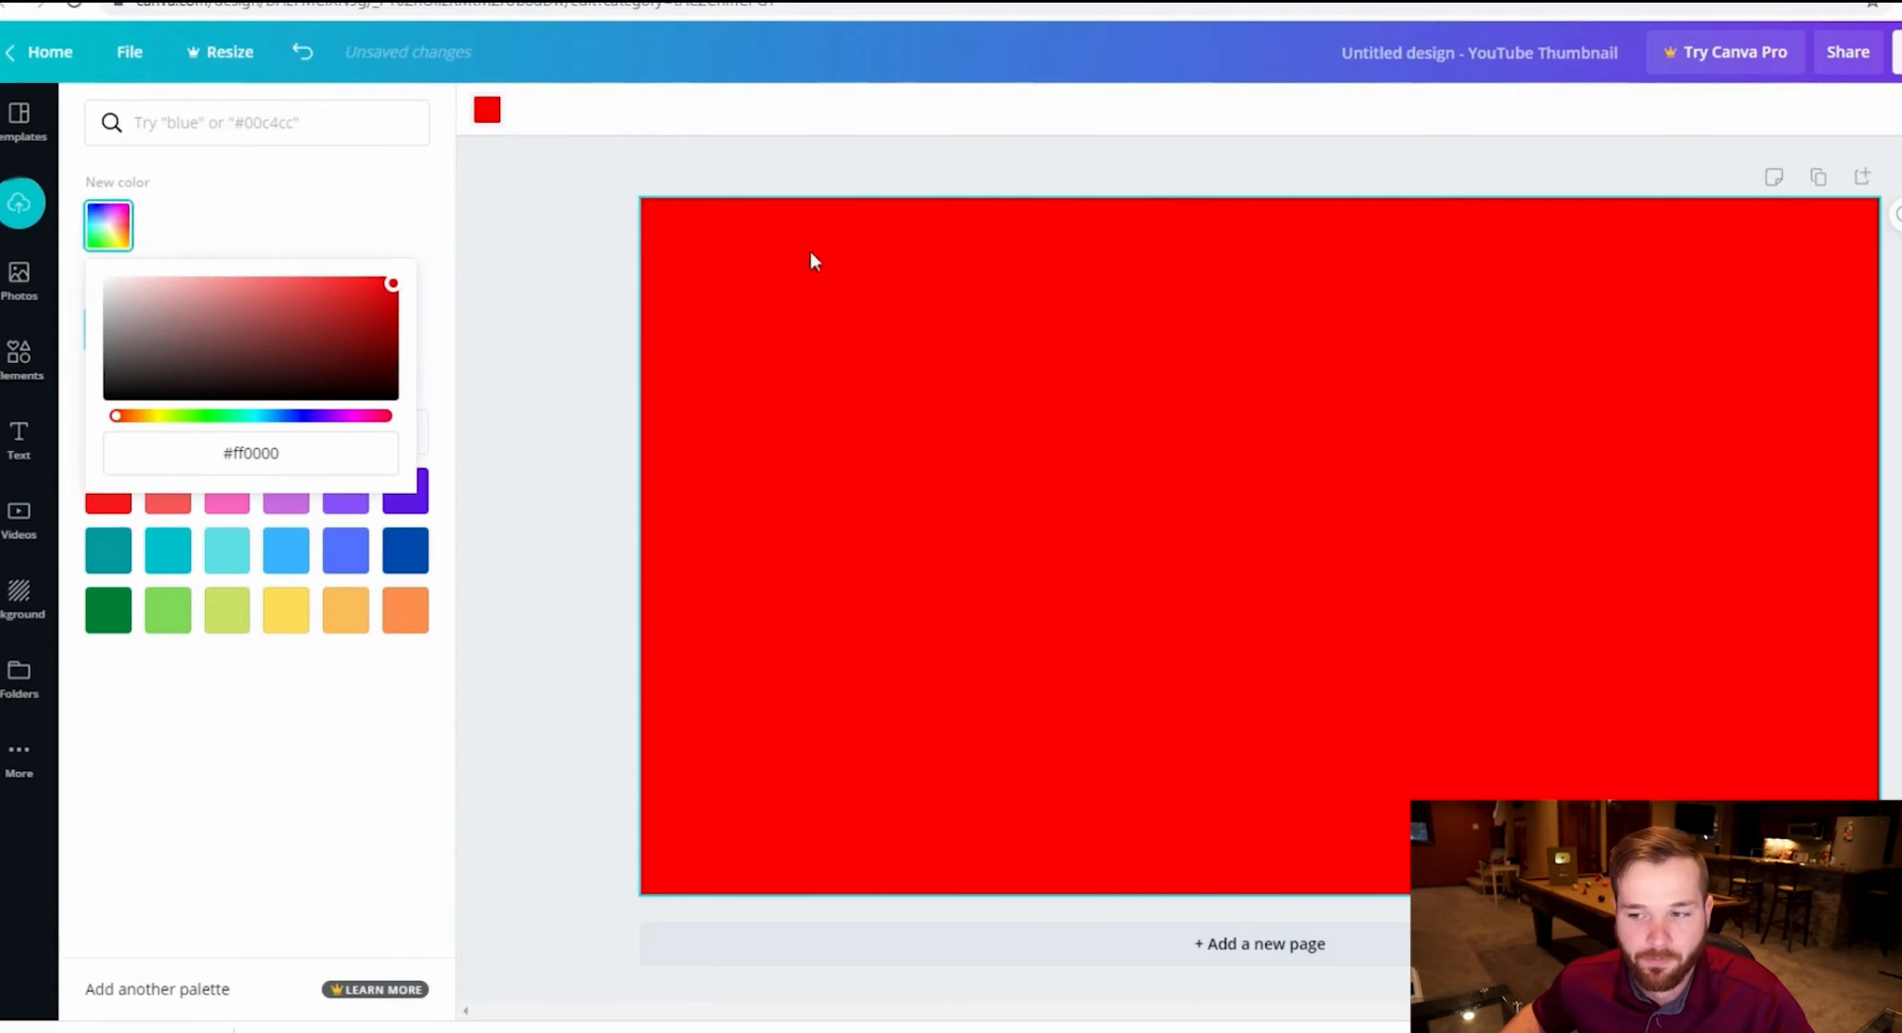
click(692, 340)
click(179, 177)
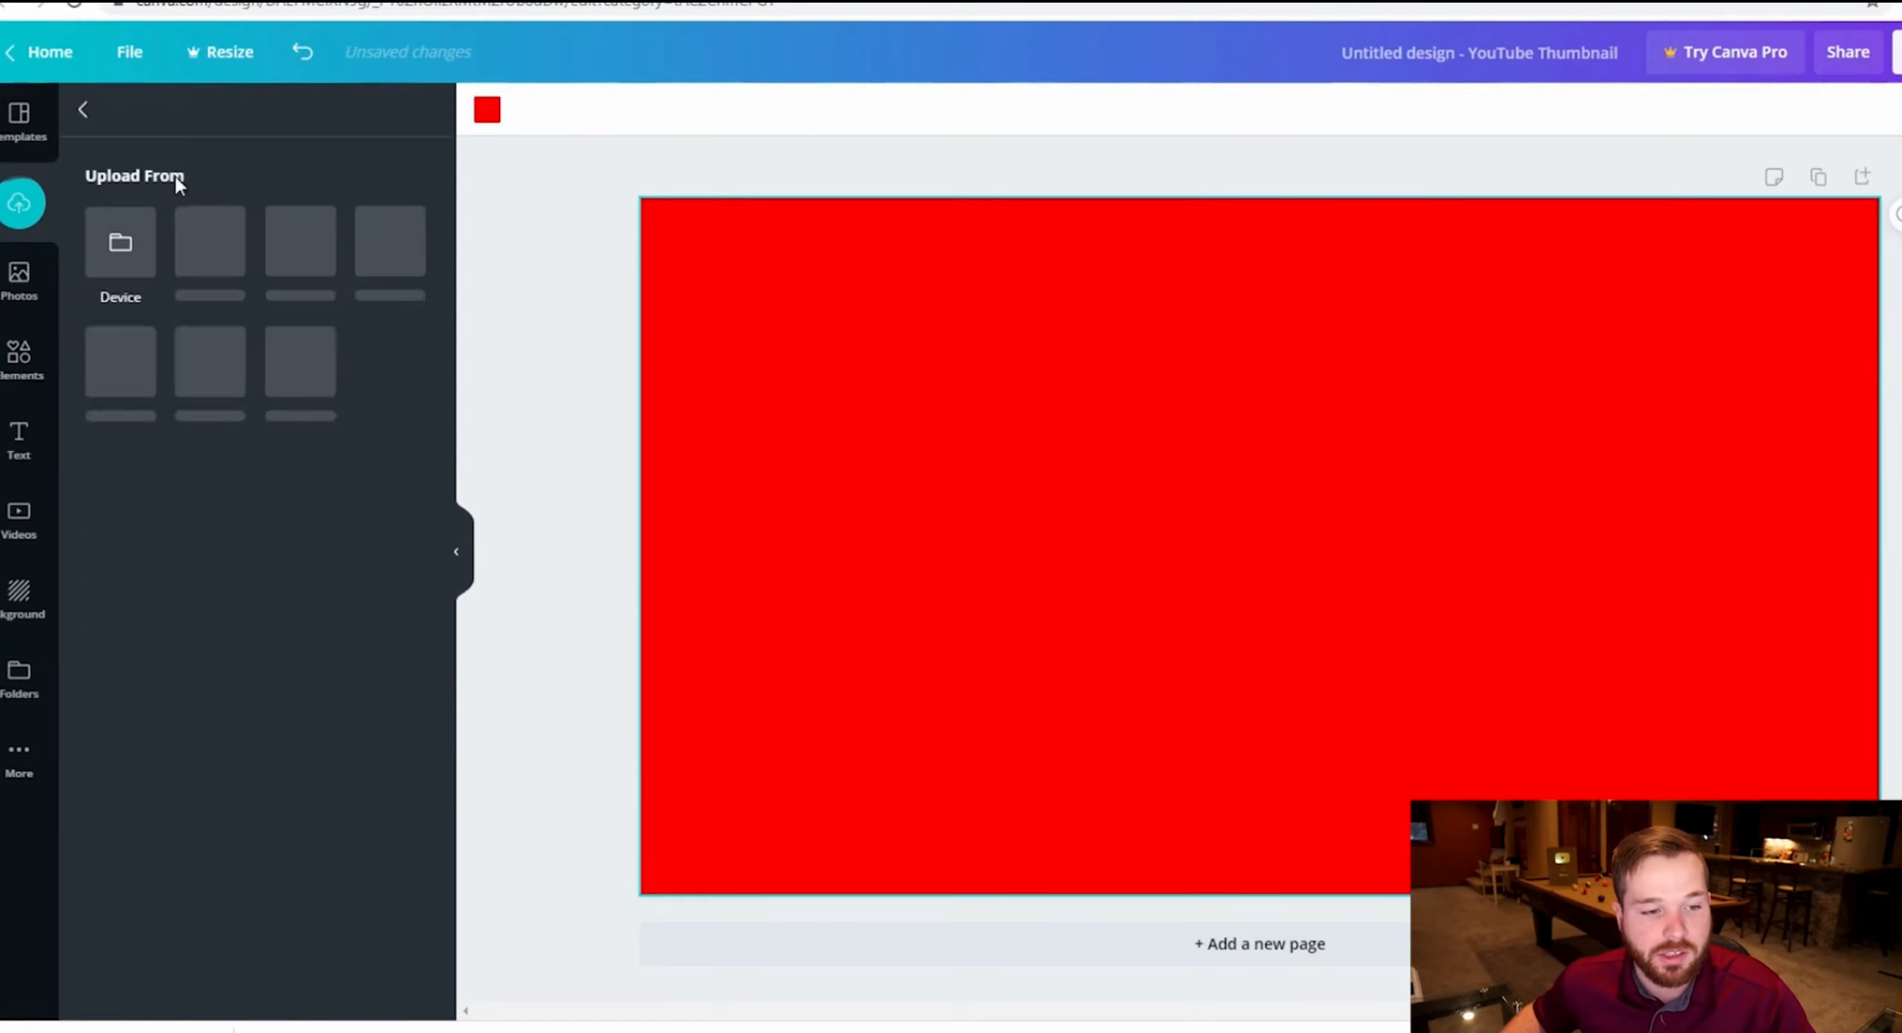
click(84, 113)
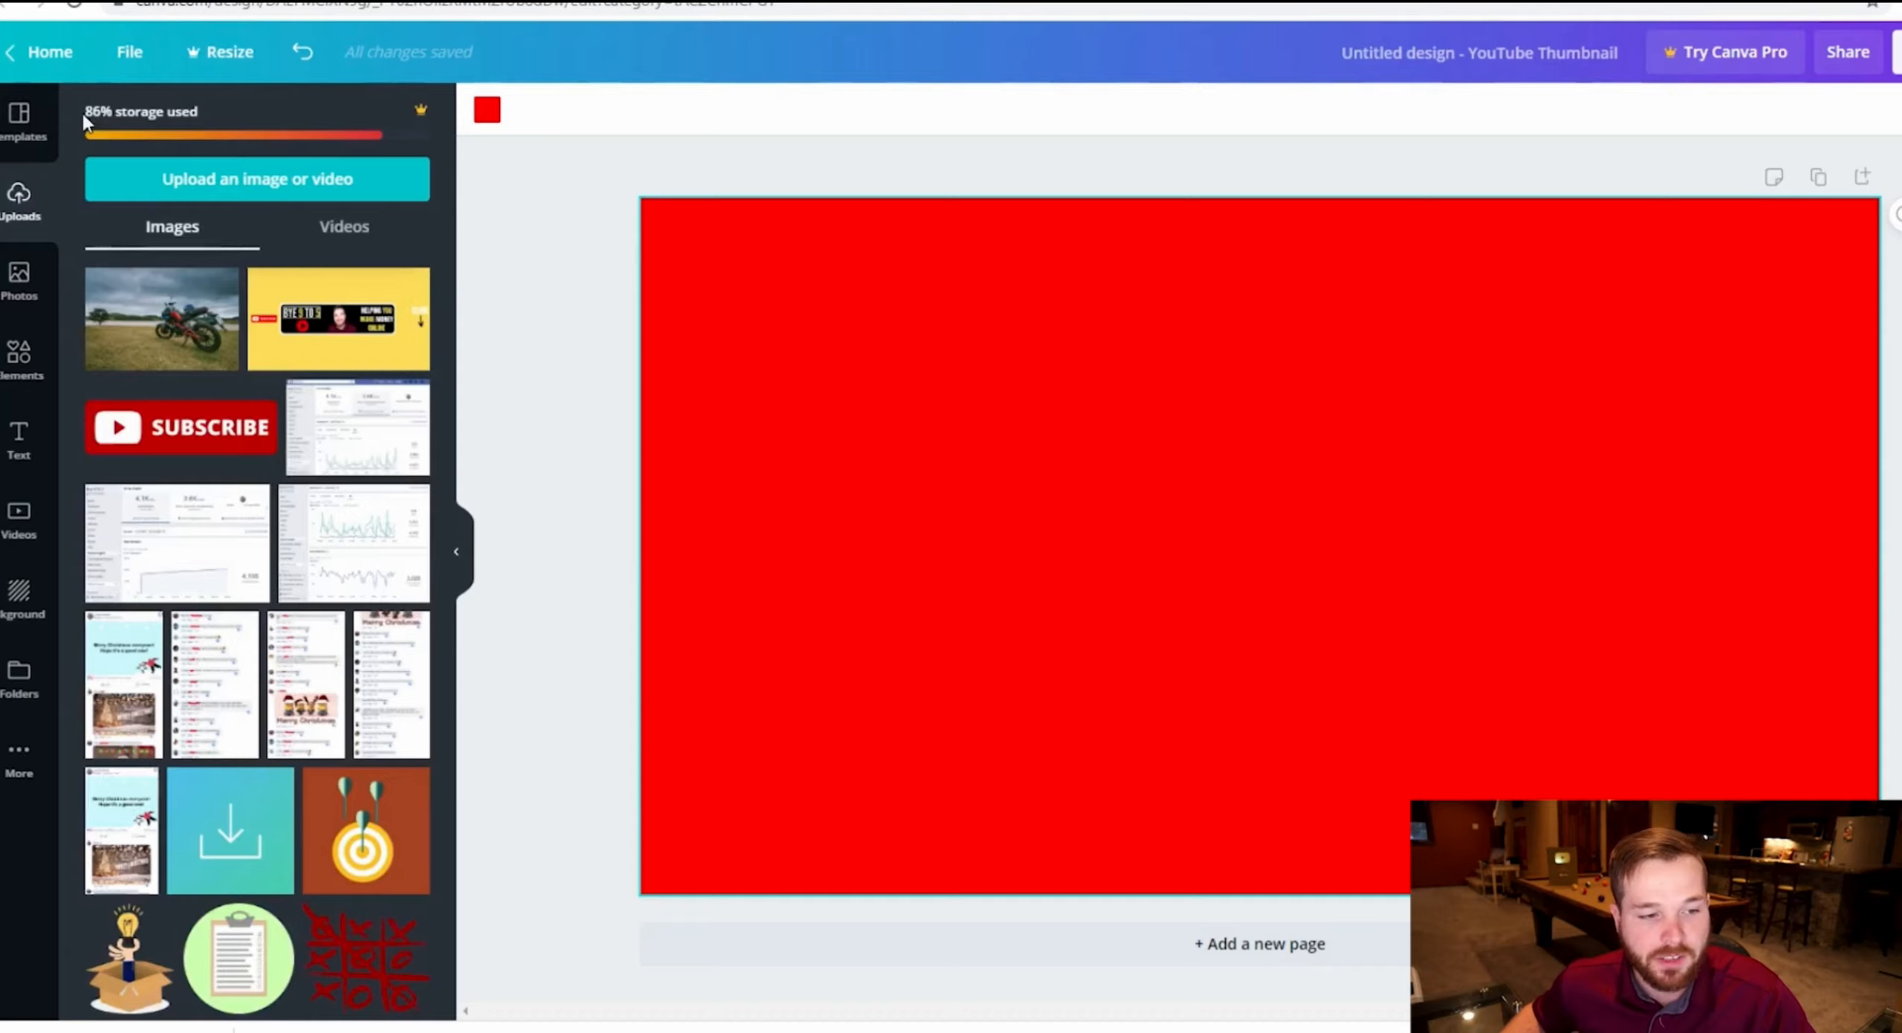
click(20, 281)
click(19, 357)
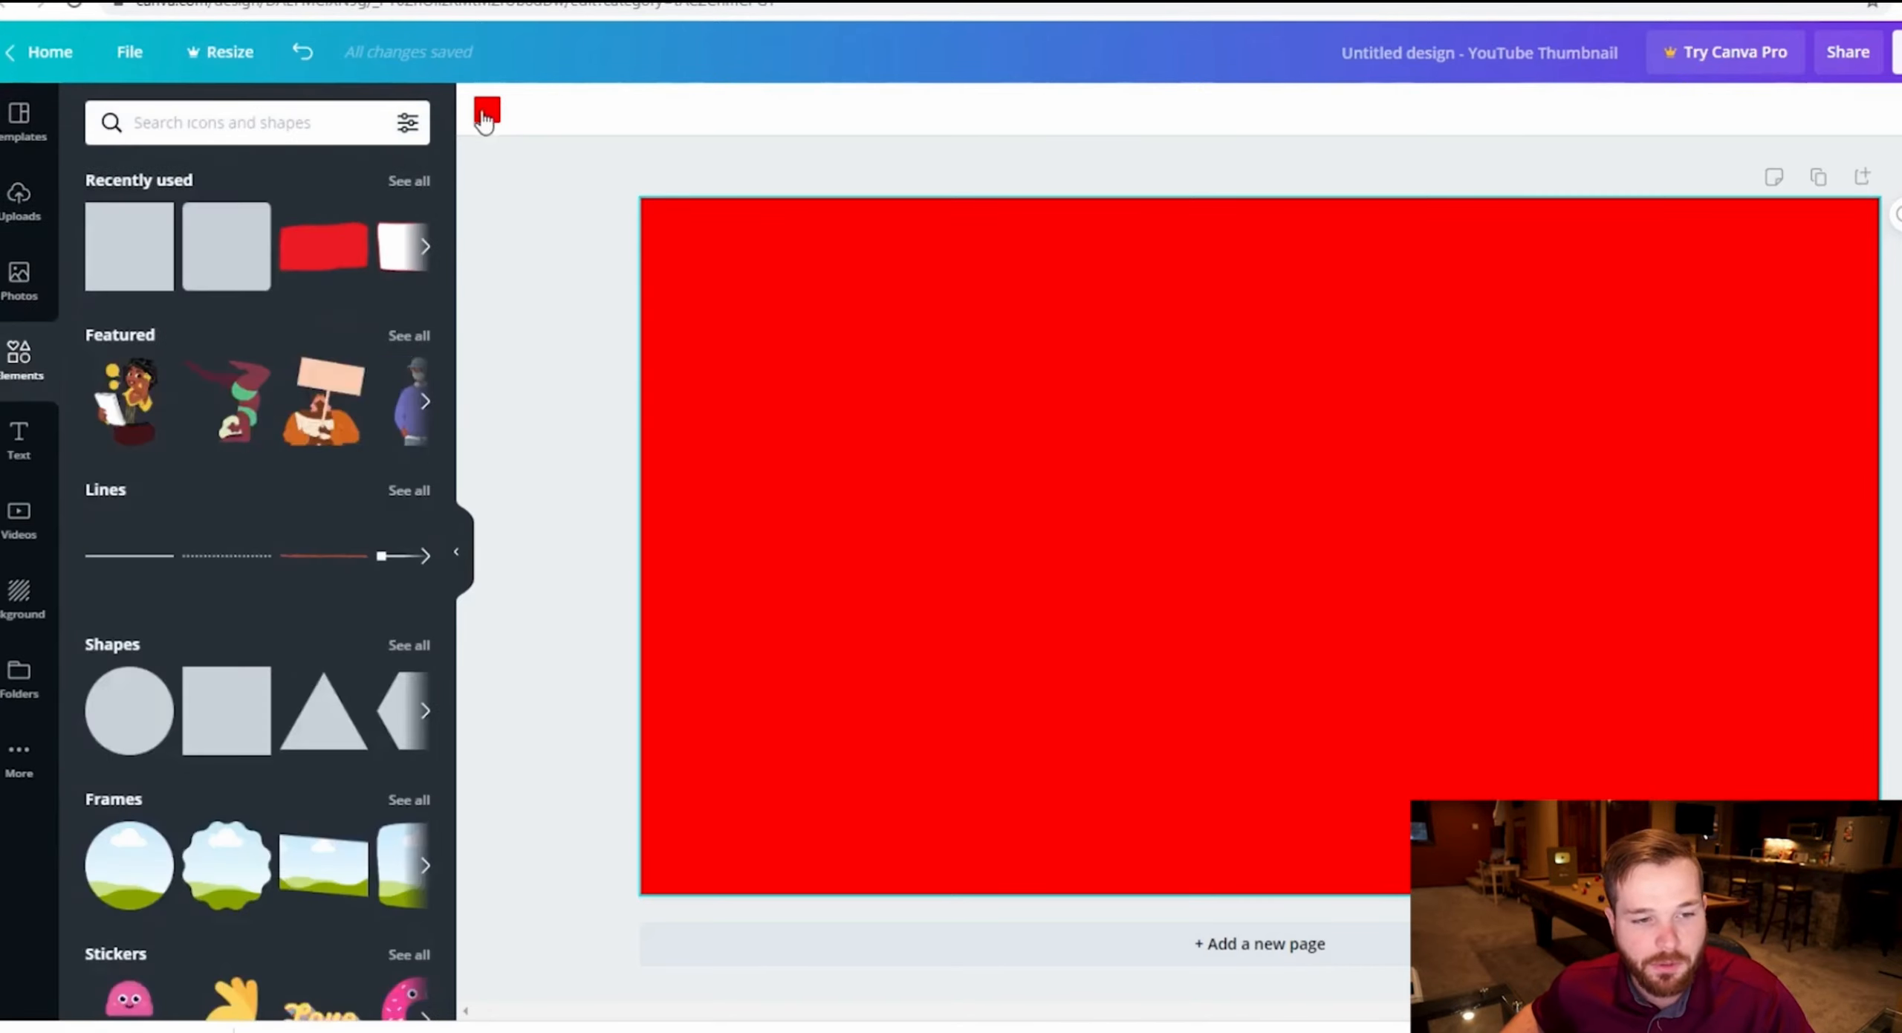
- Set the page background to black from the default colours
click(488, 109)
click(104, 438)
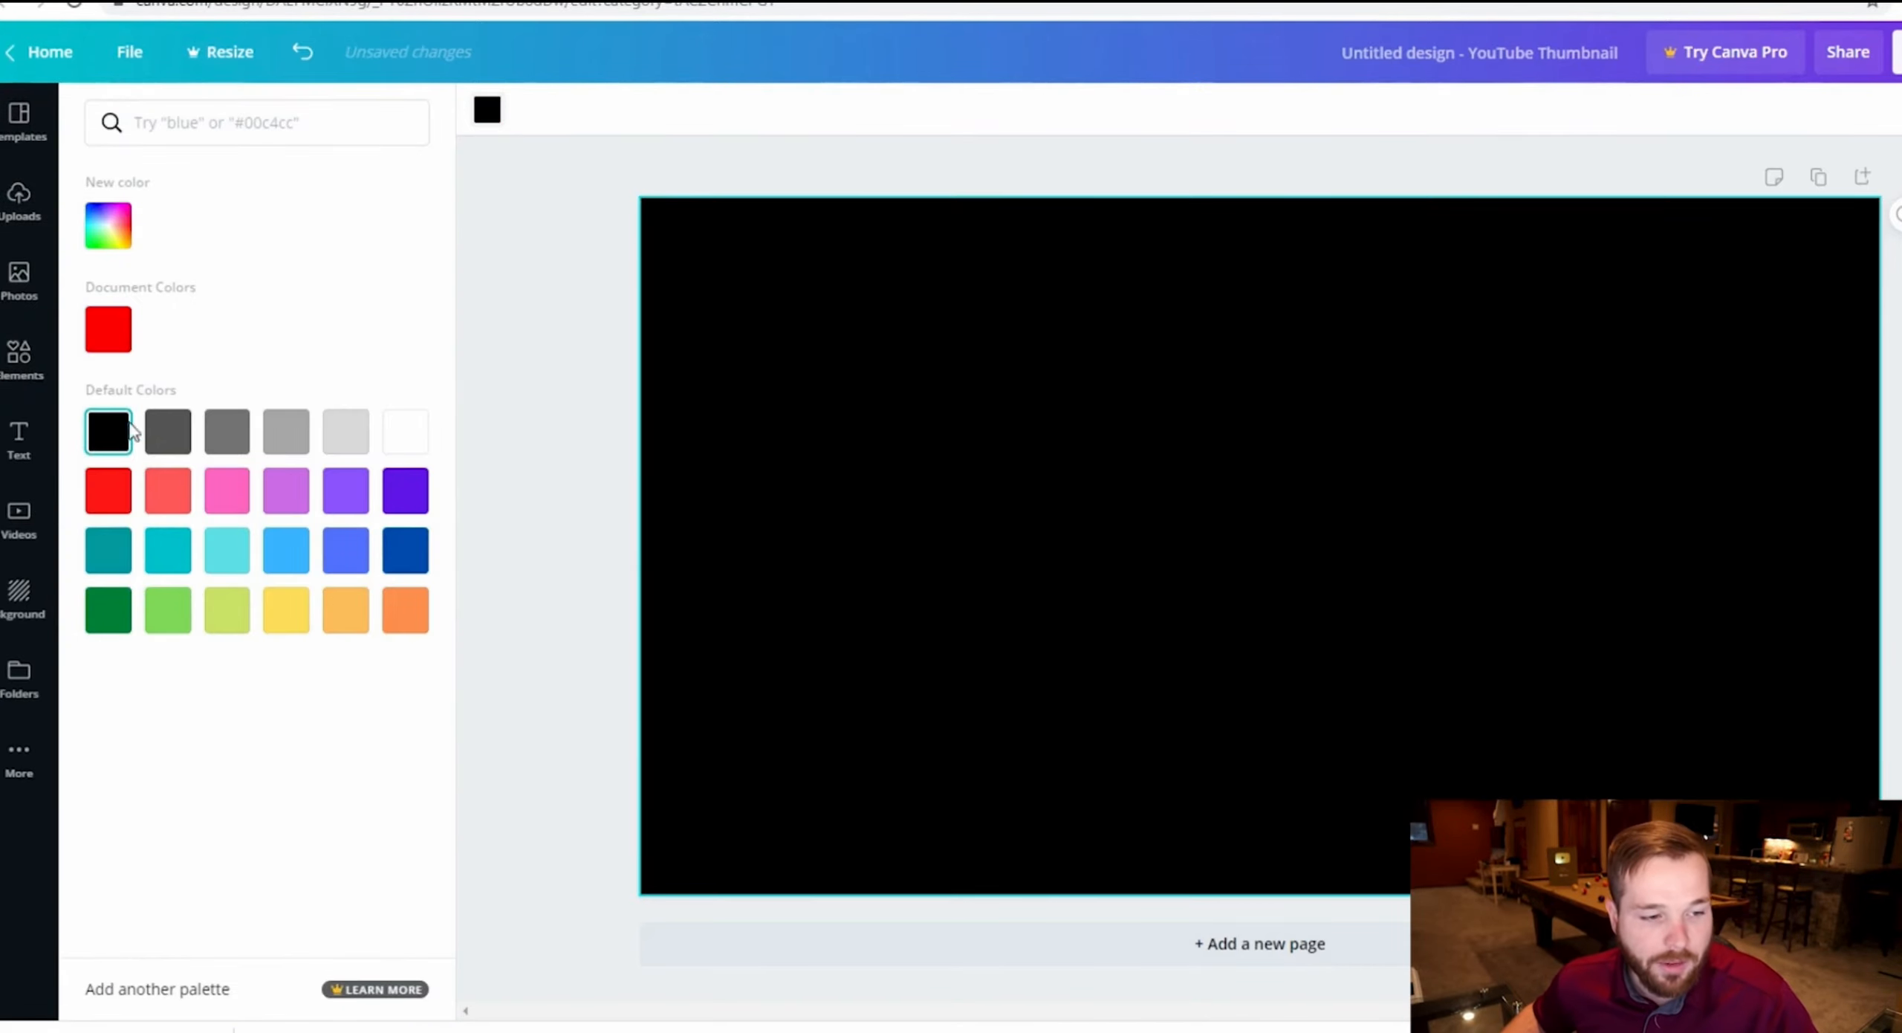
- Browse the trending stock photos in the photo library
click(7, 350)
click(19, 286)
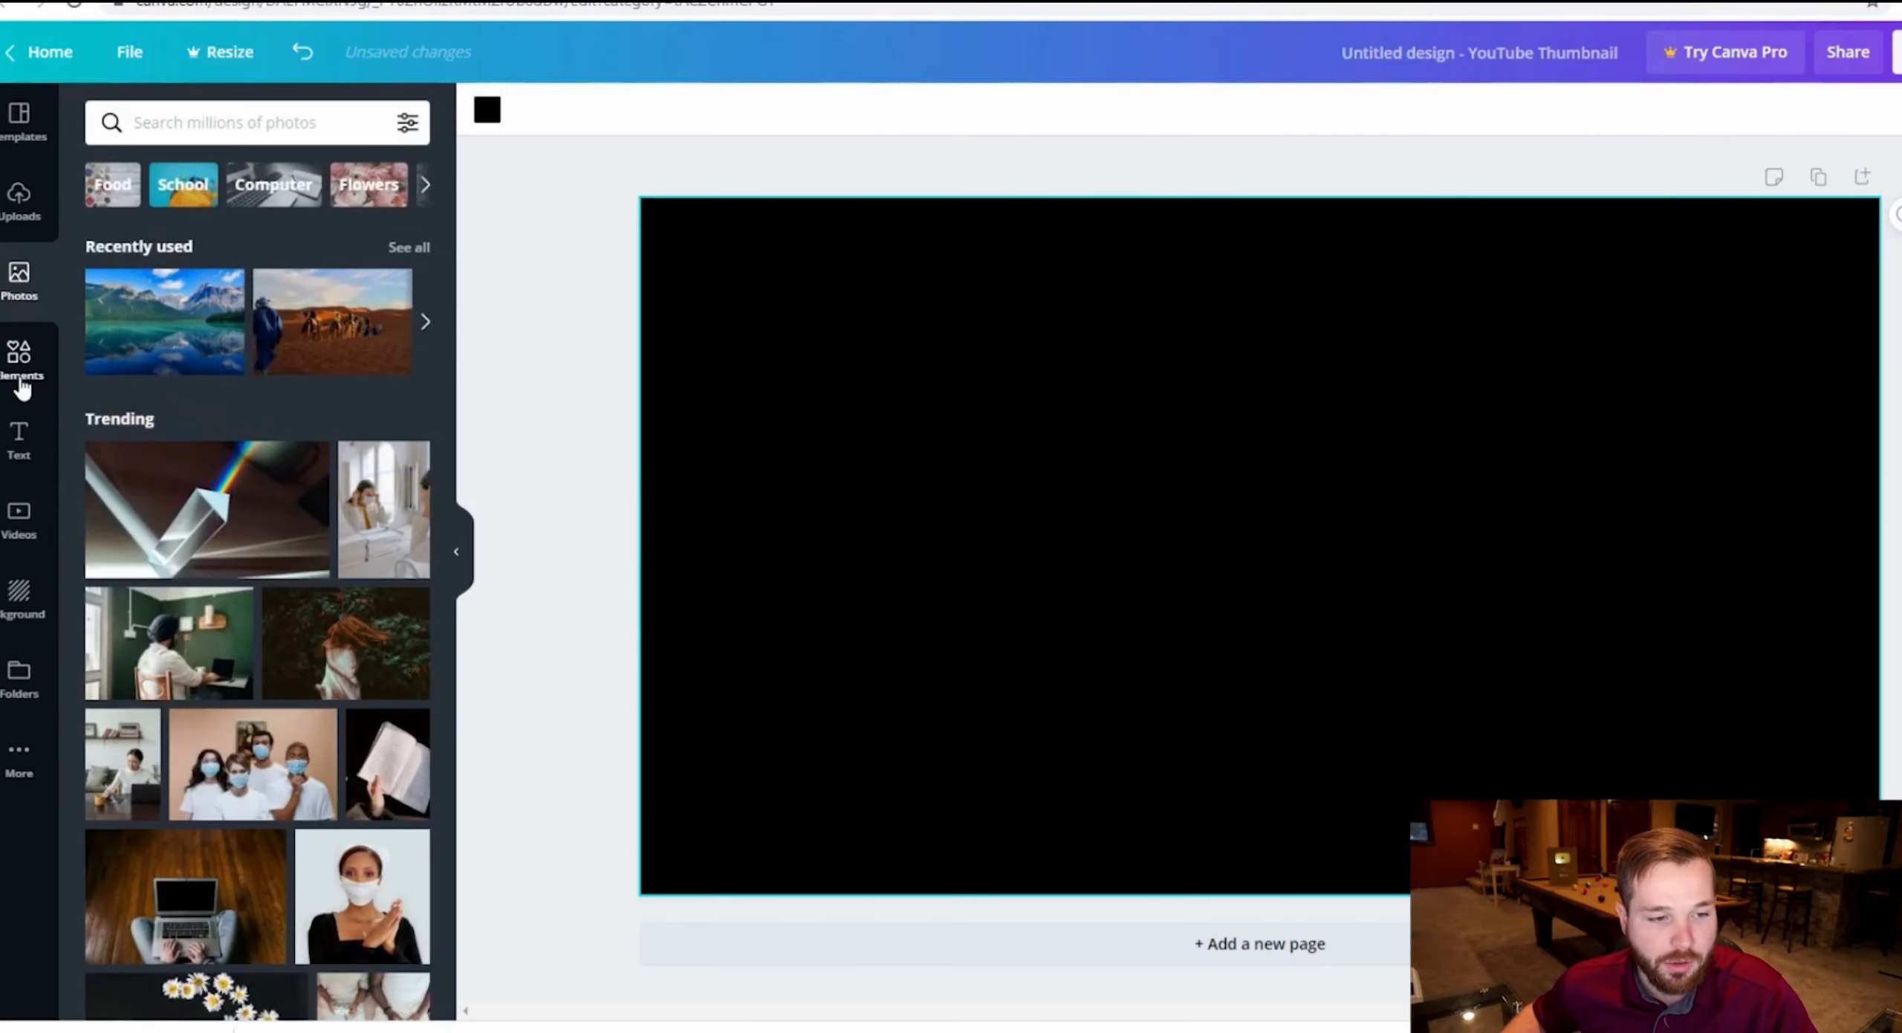
scroll(237, 455, down, 15)
scroll(236, 455, down, 15)
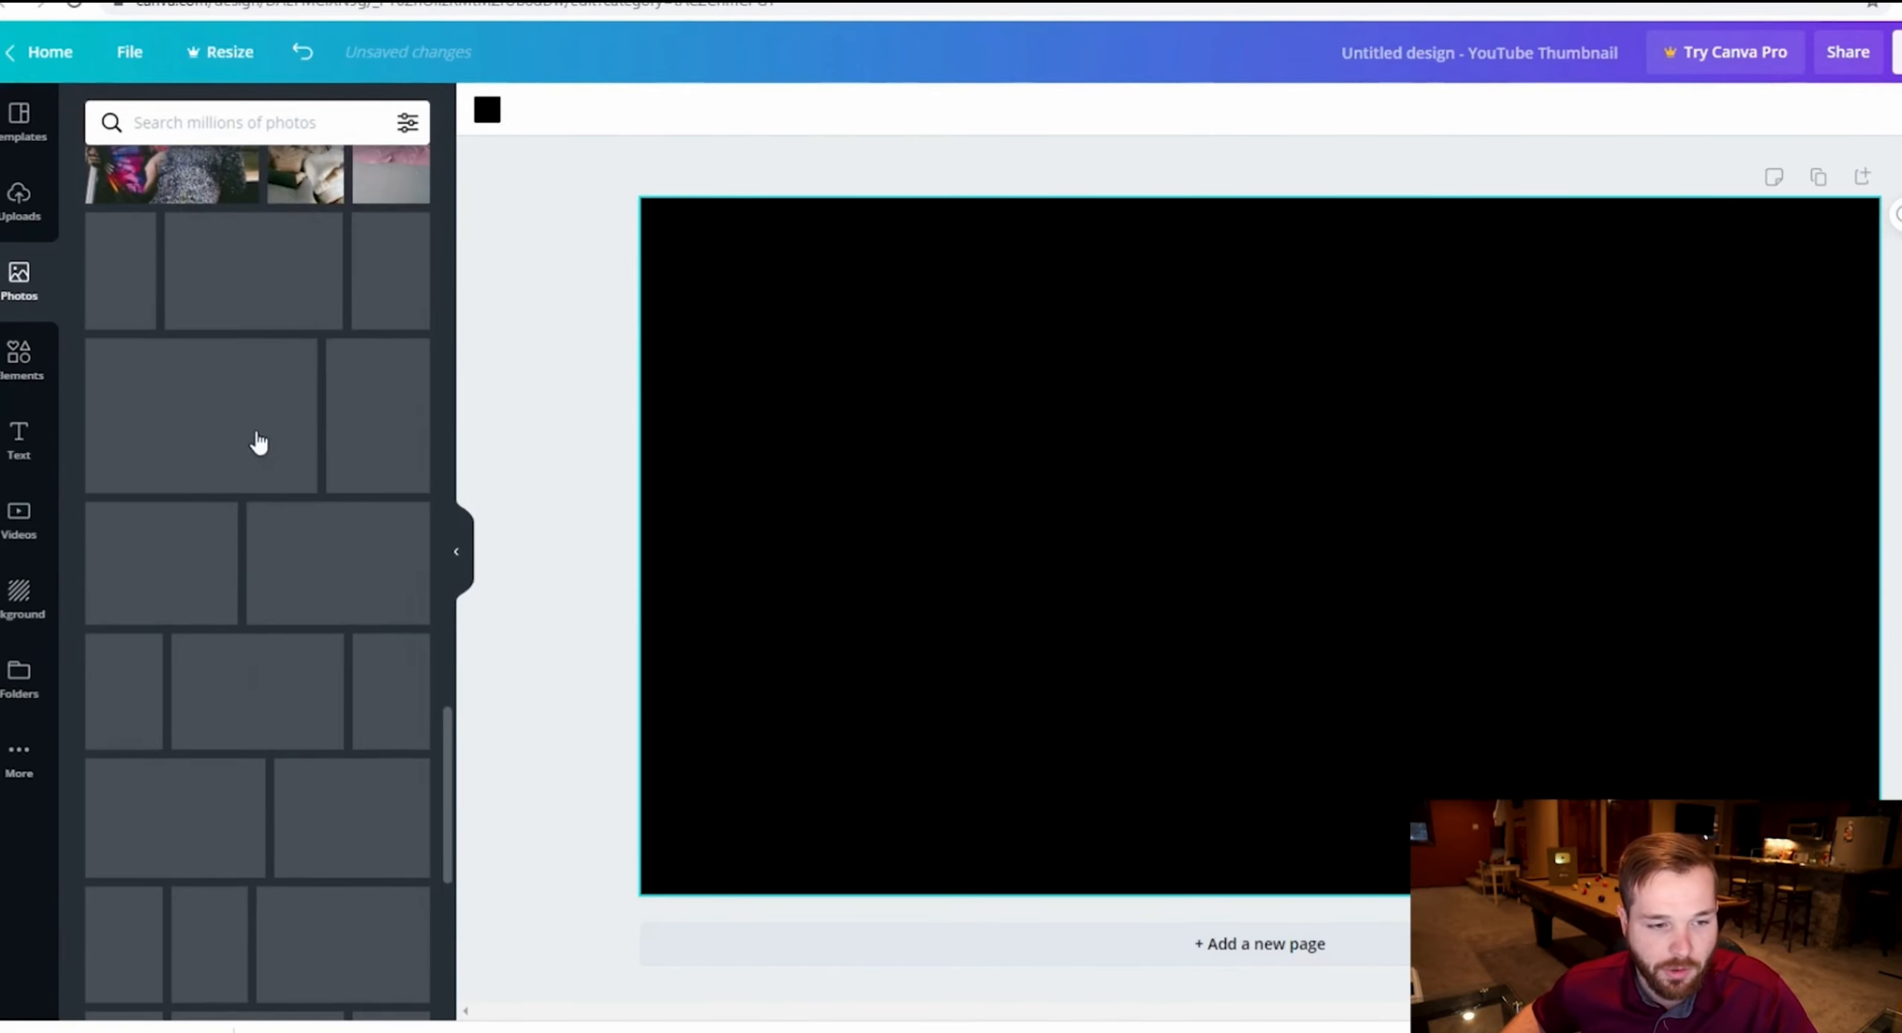
scroll(259, 443, down, 5)
scroll(319, 342, up, 4)
scroll(319, 342, down, 8)
scroll(256, 621, up, 15)
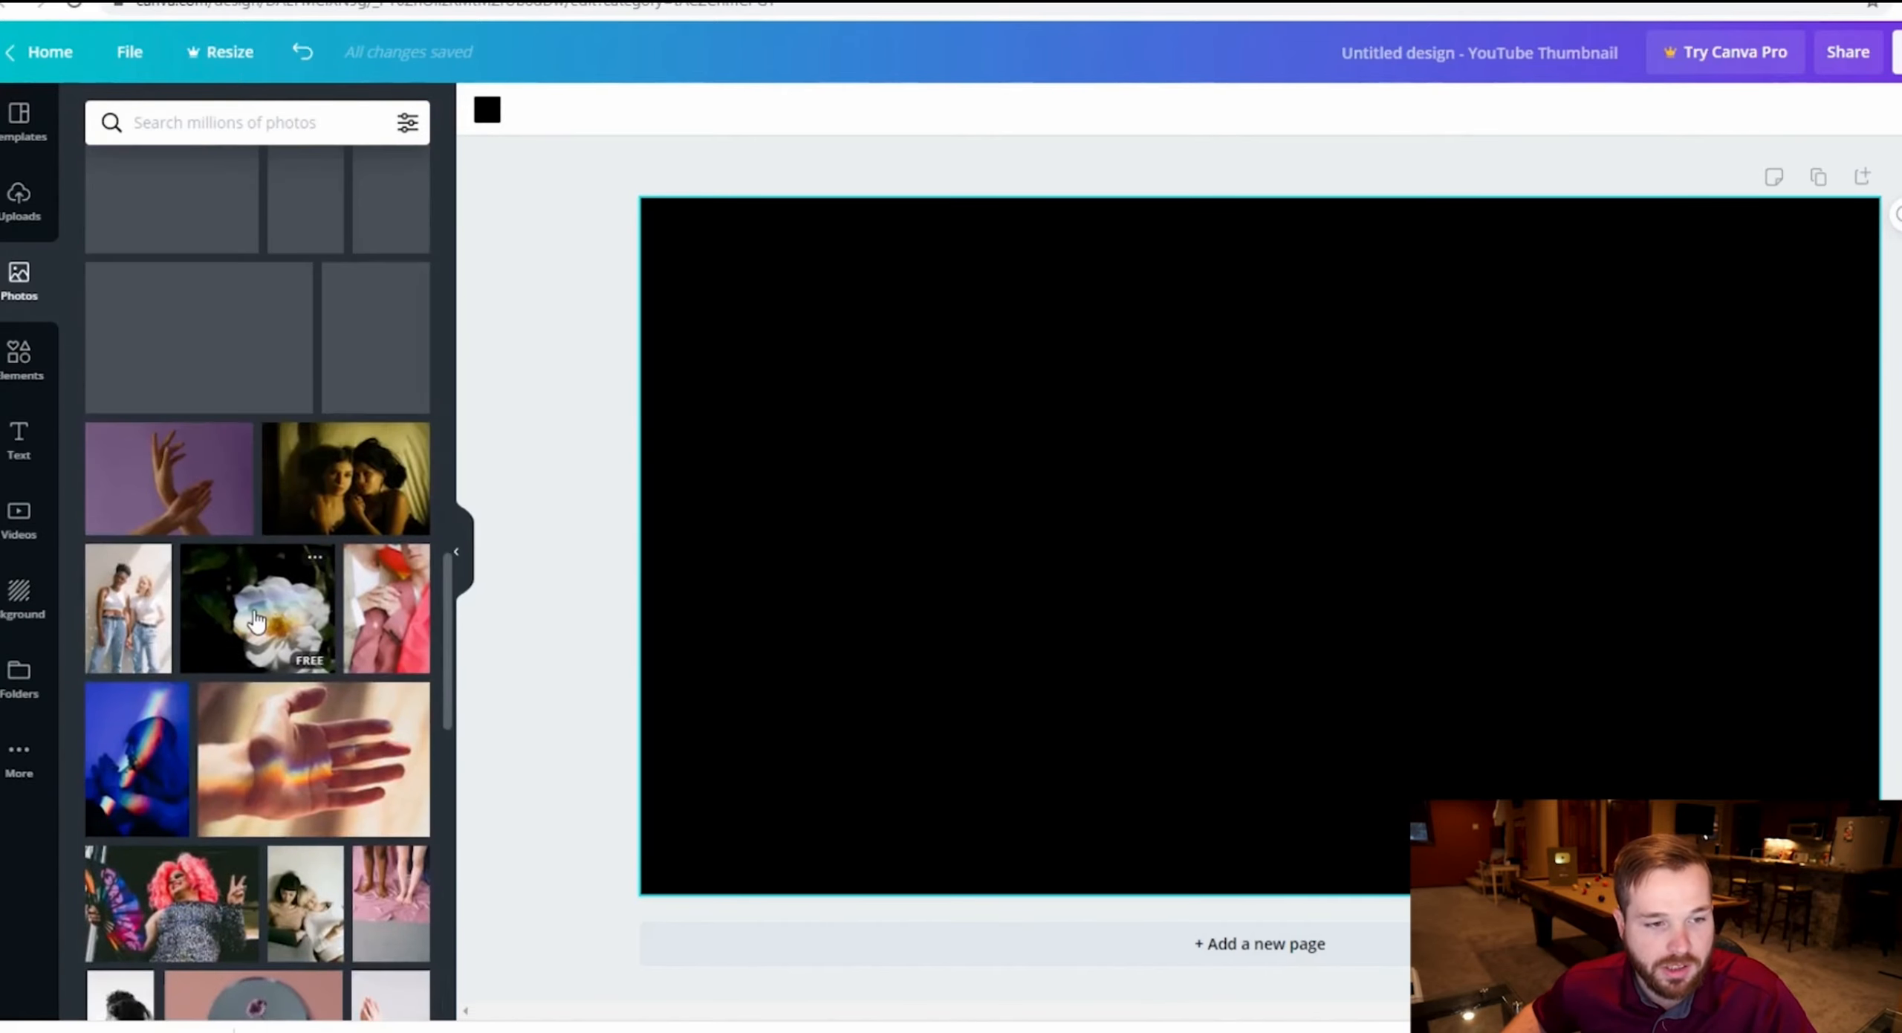
scroll(256, 620, up, 3)
- Search the photo library for "bikes" and examine which result images are free or require Canva Pro
click(179, 123)
text(bikes)
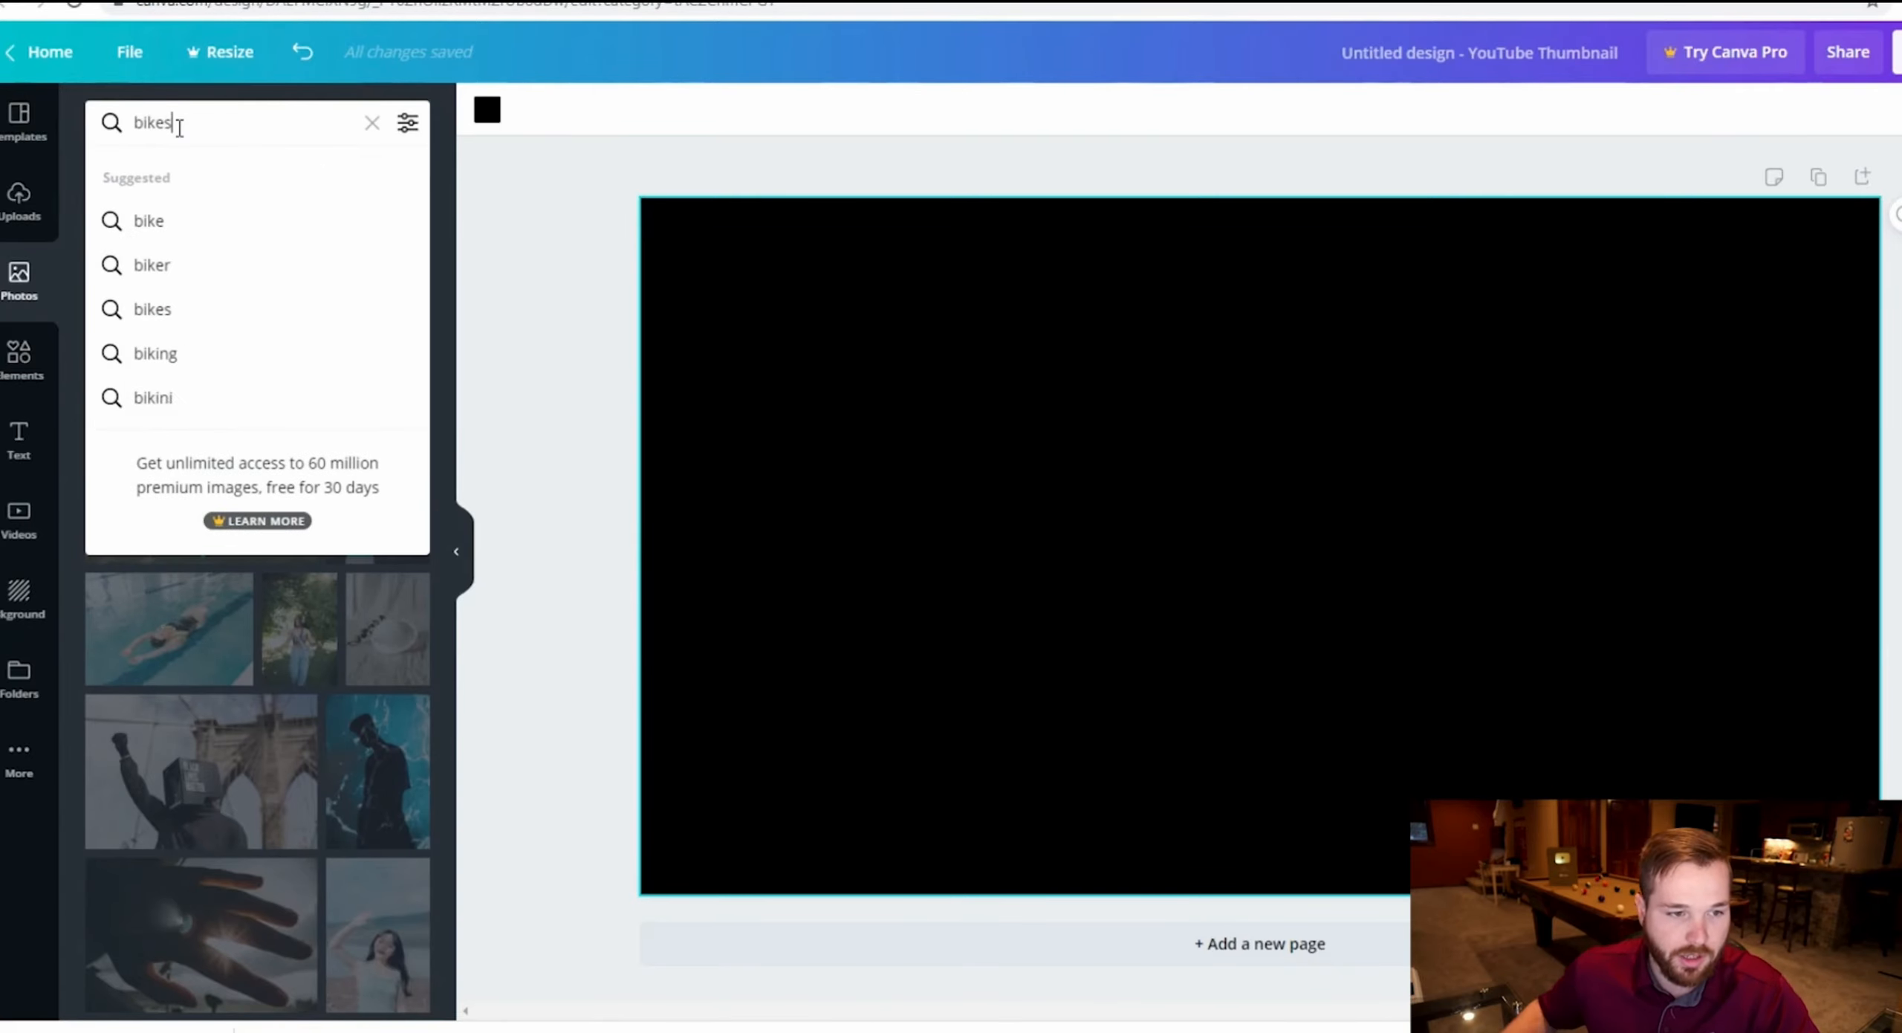
key(Return)
scroll(251, 405, down, 5)
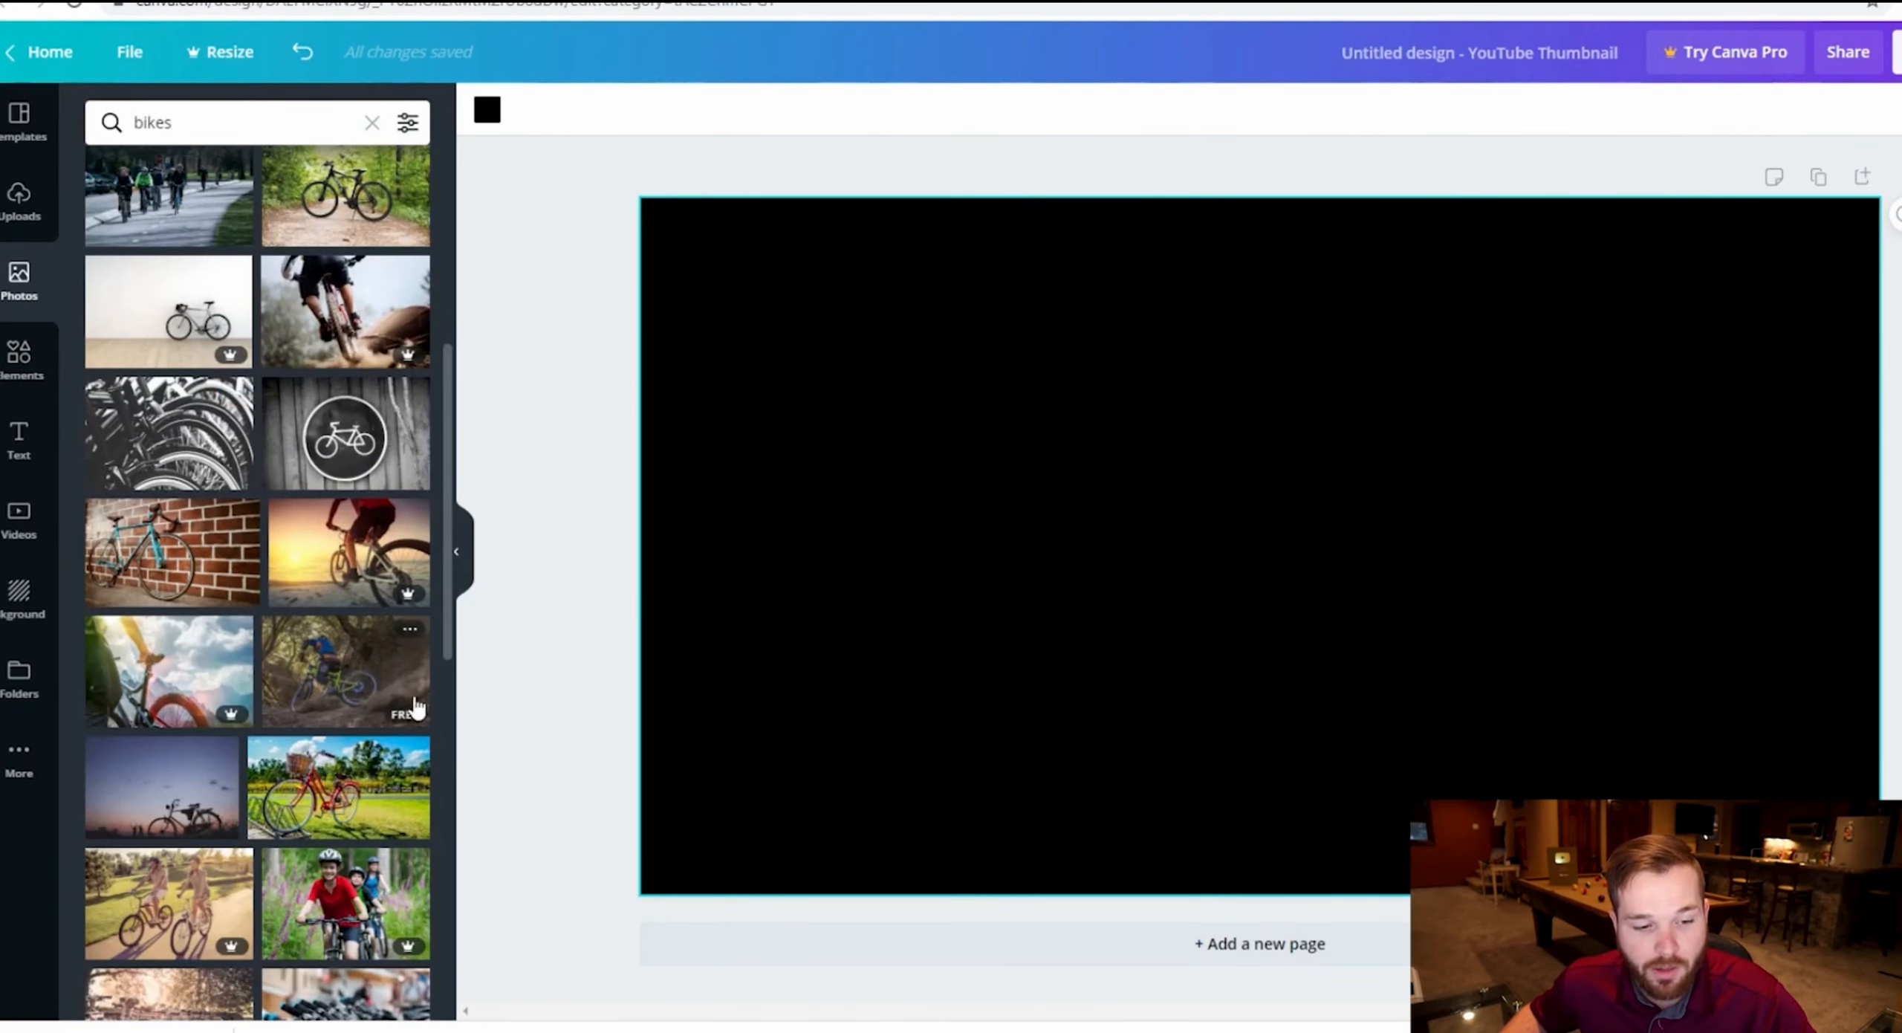
mouse_move(399, 597)
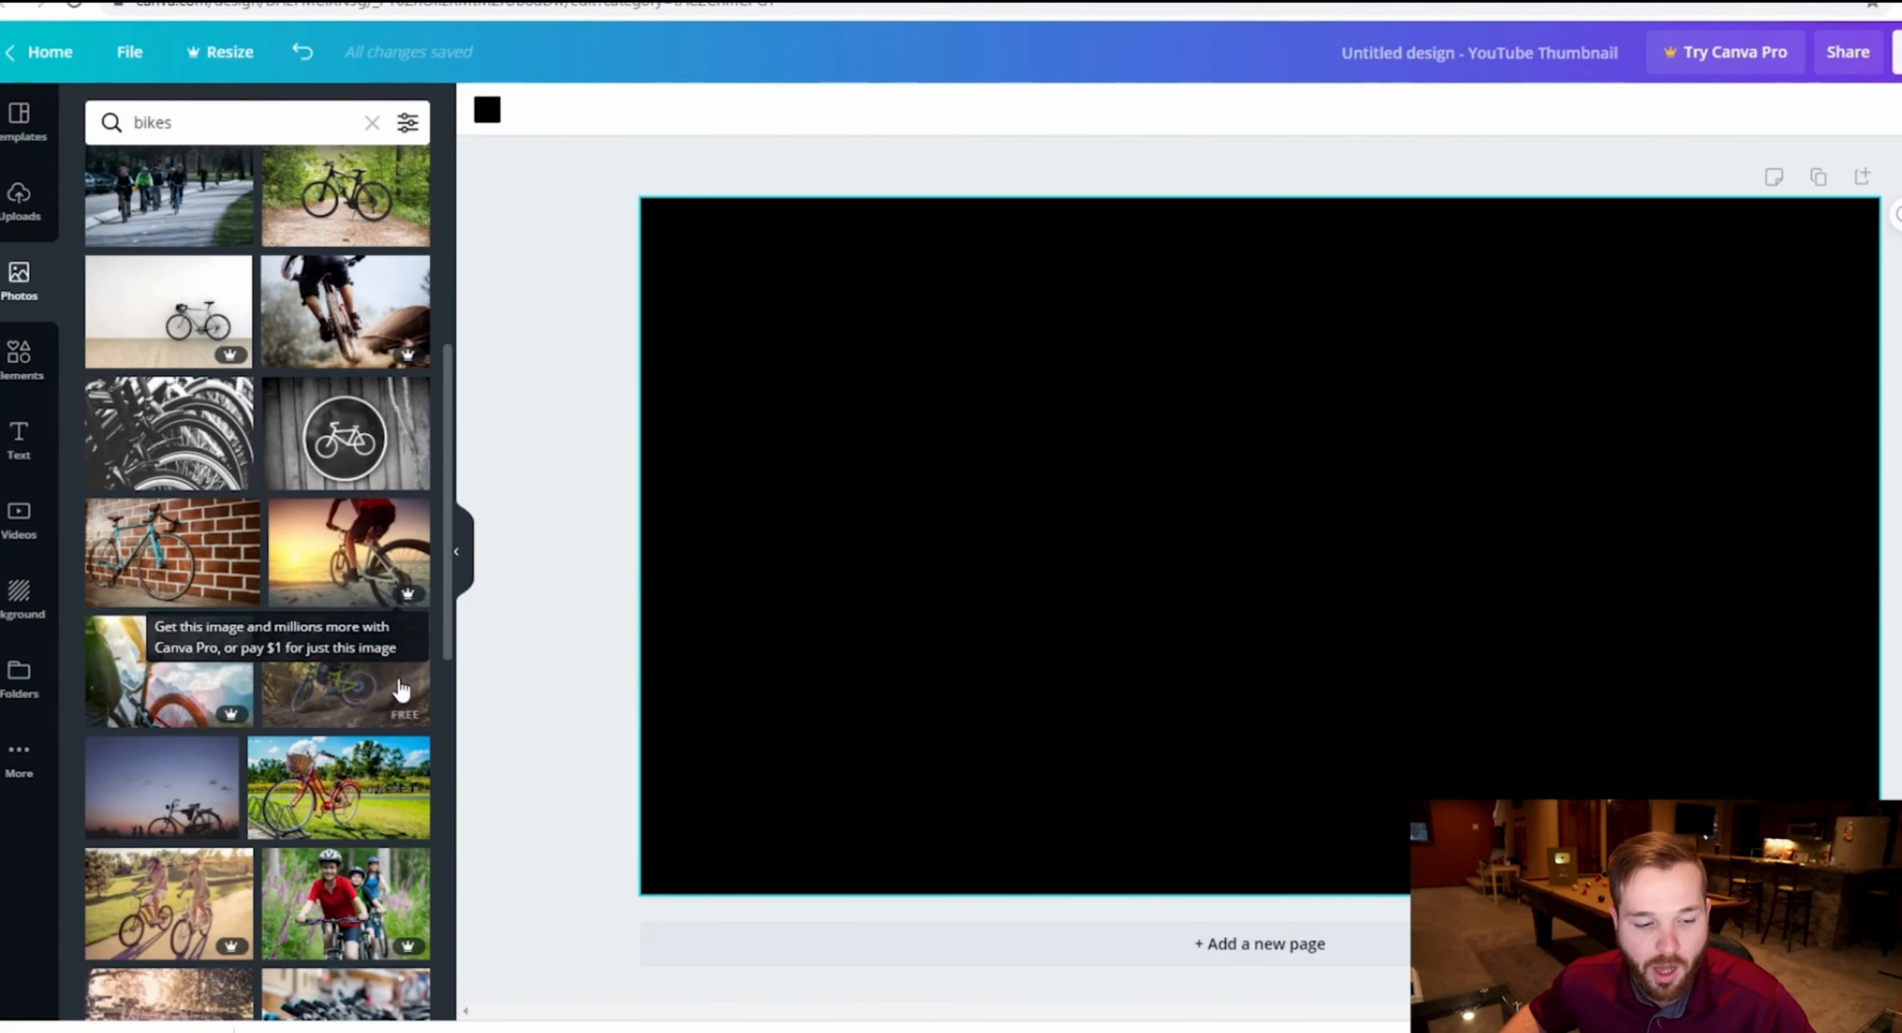
scroll(347, 692, down, 3)
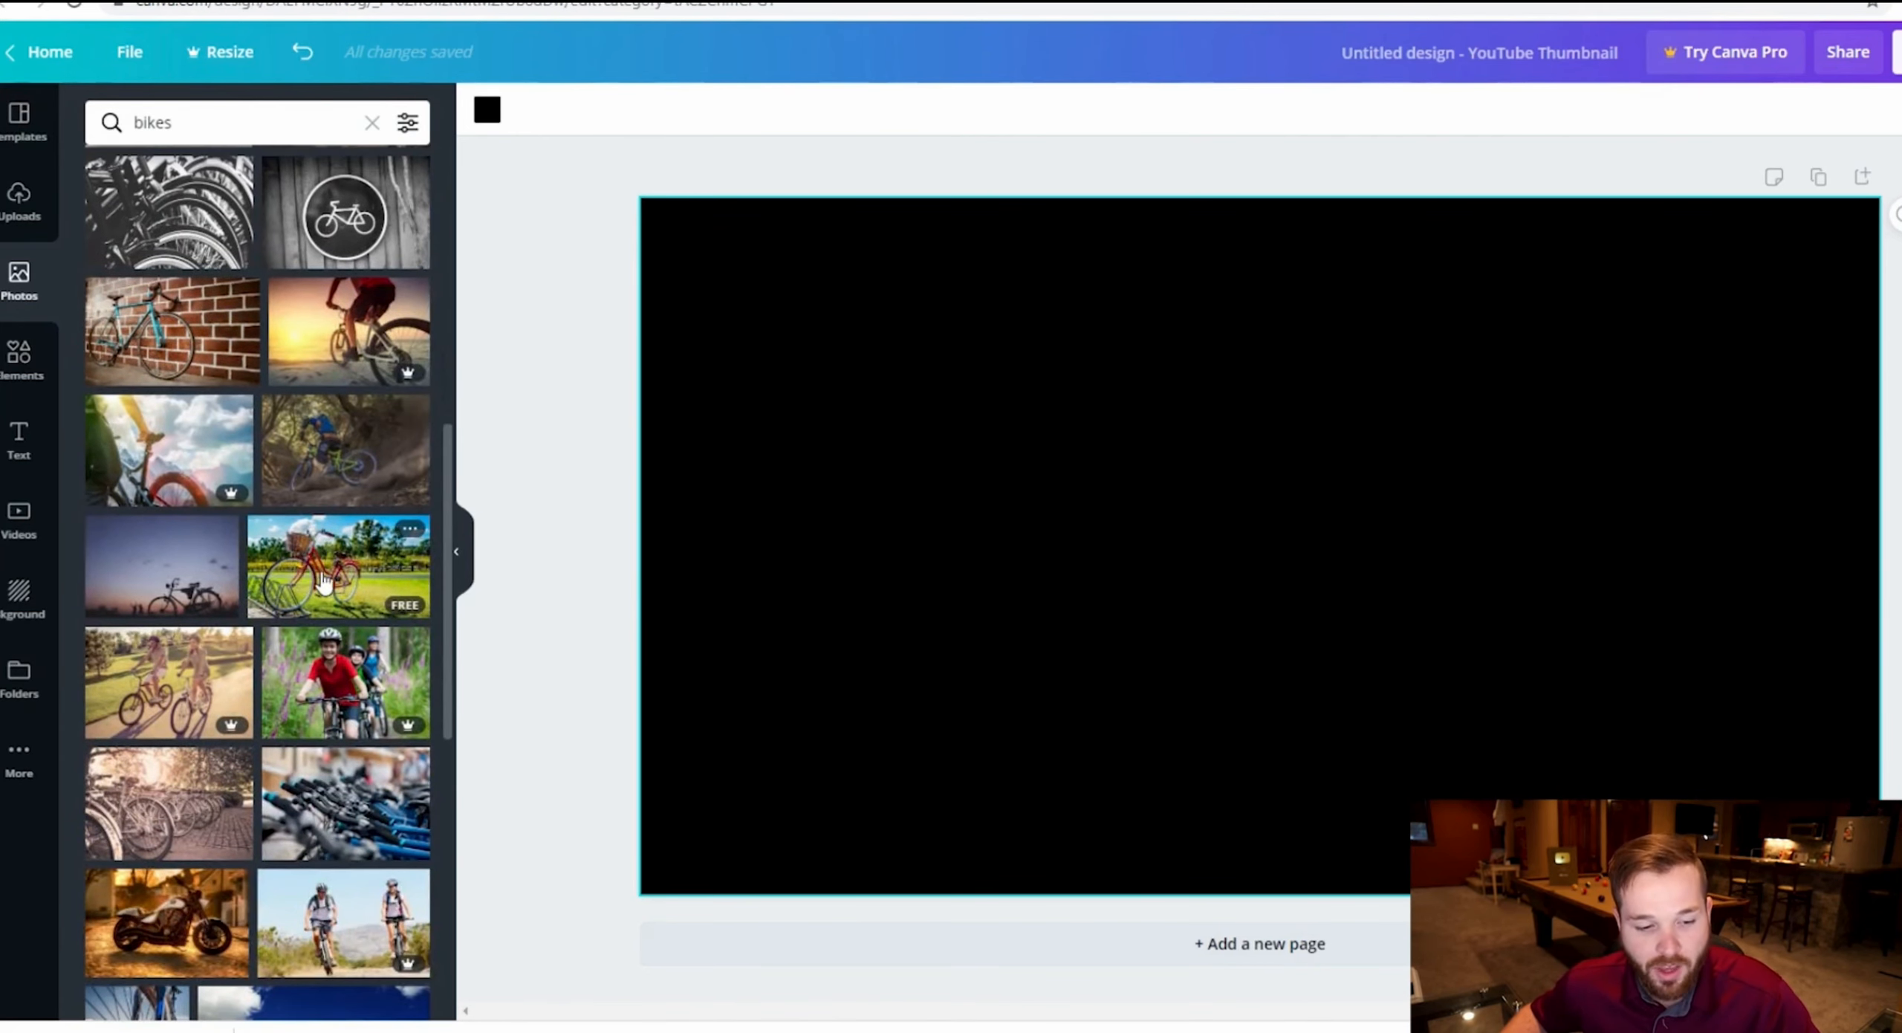
- Add a square shape and make it a wide rectangle in the upper left part of the black page
click(19, 355)
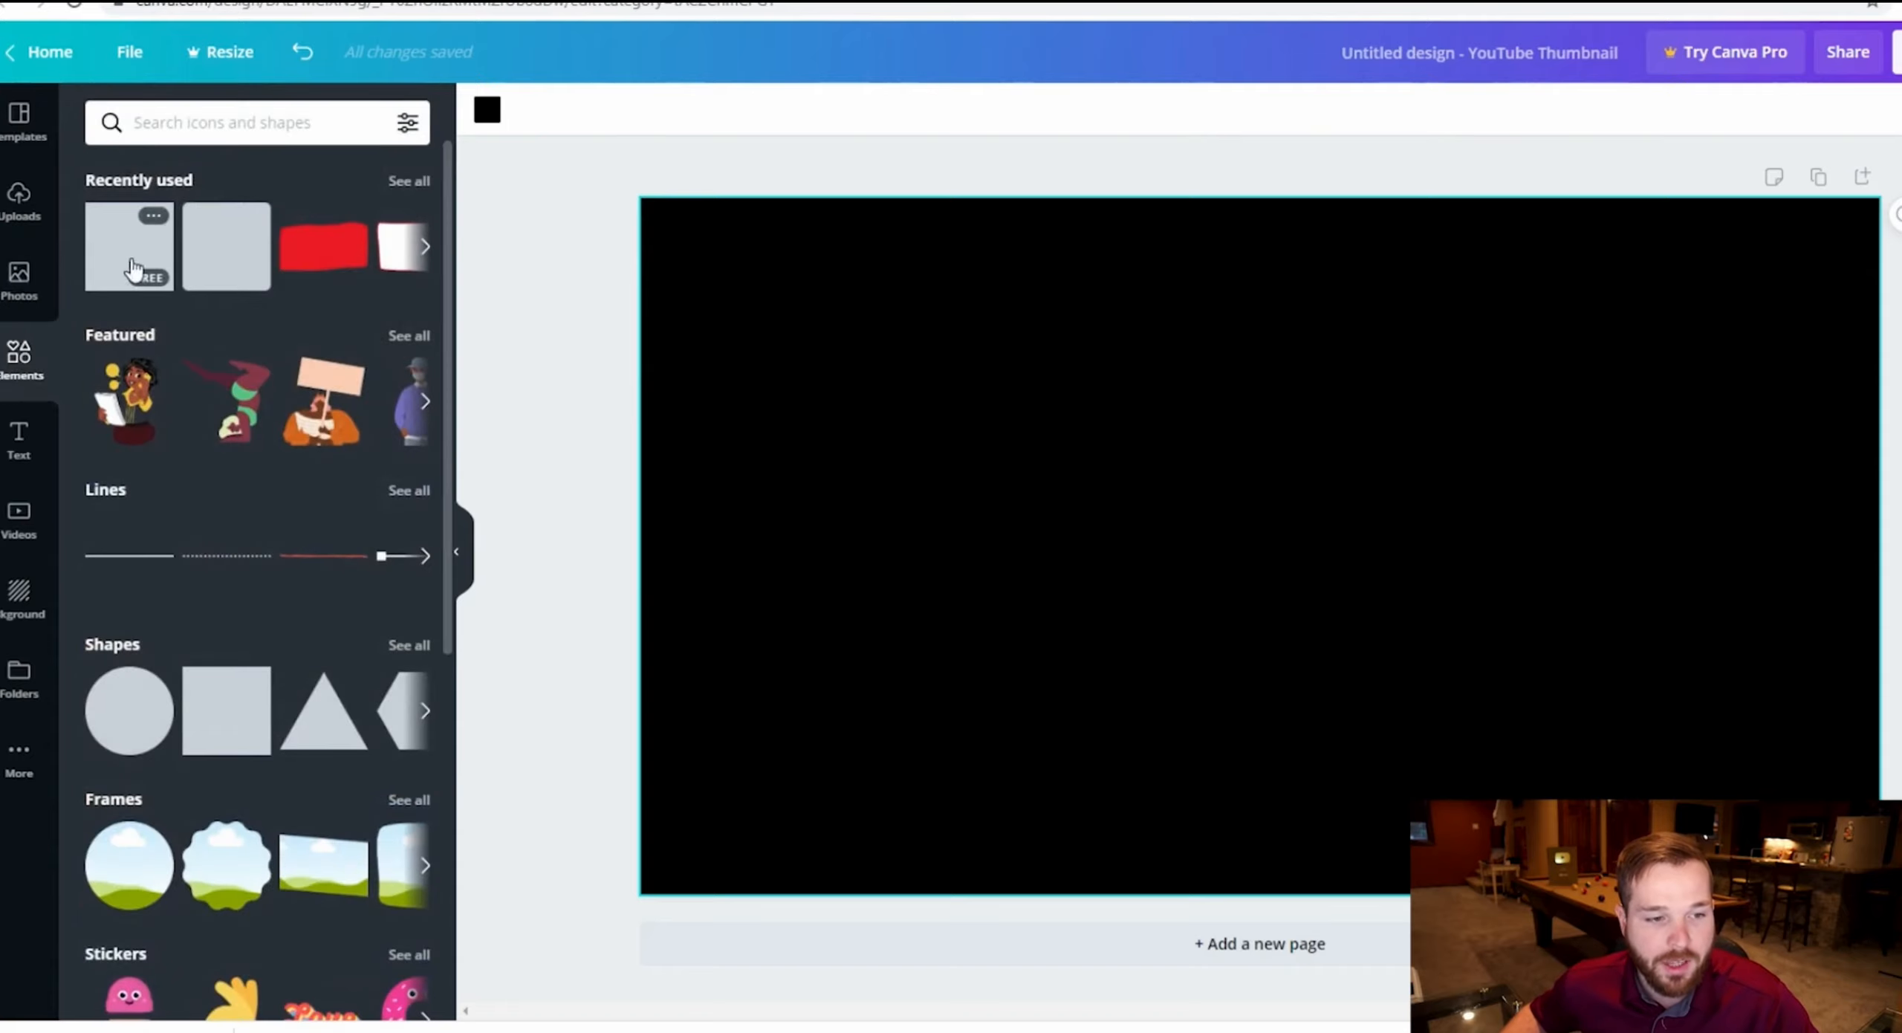
click(175, 121)
click(189, 95)
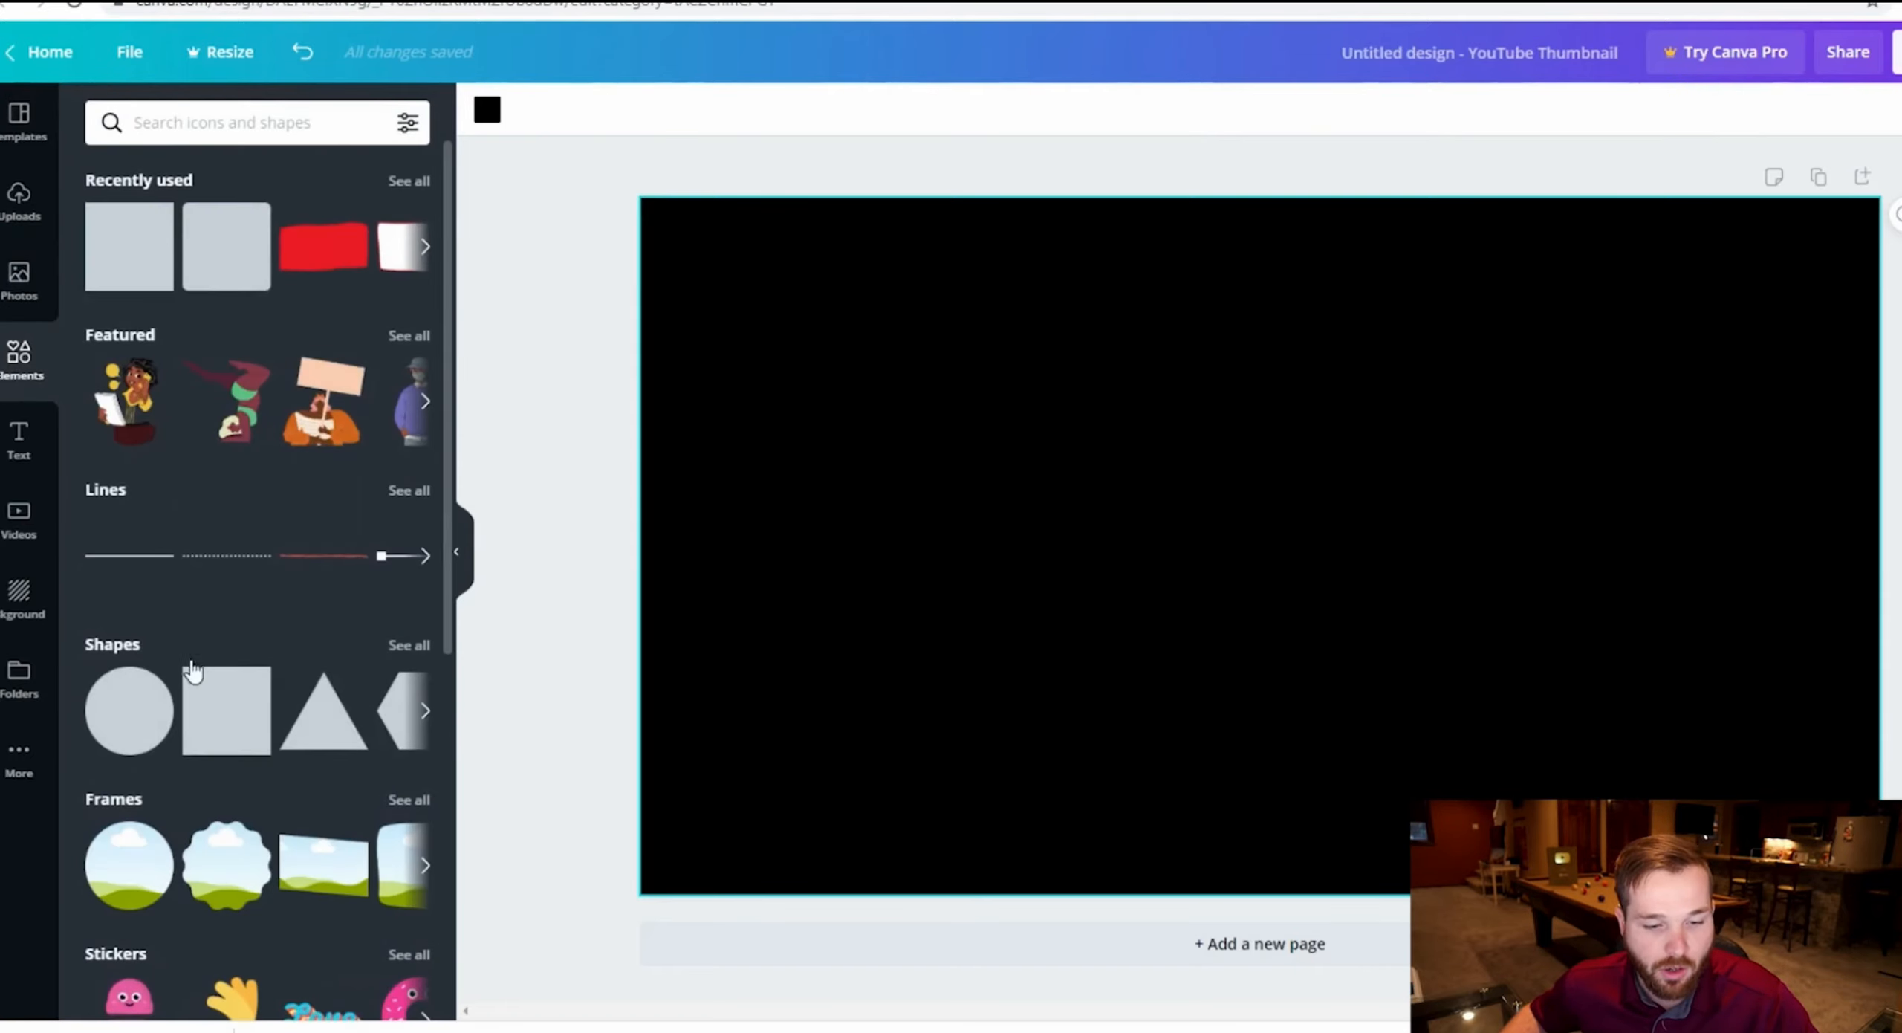
click(191, 671)
drag(1255, 355, 889, 282)
- Fill the rectangle with white from the default colours
click(488, 113)
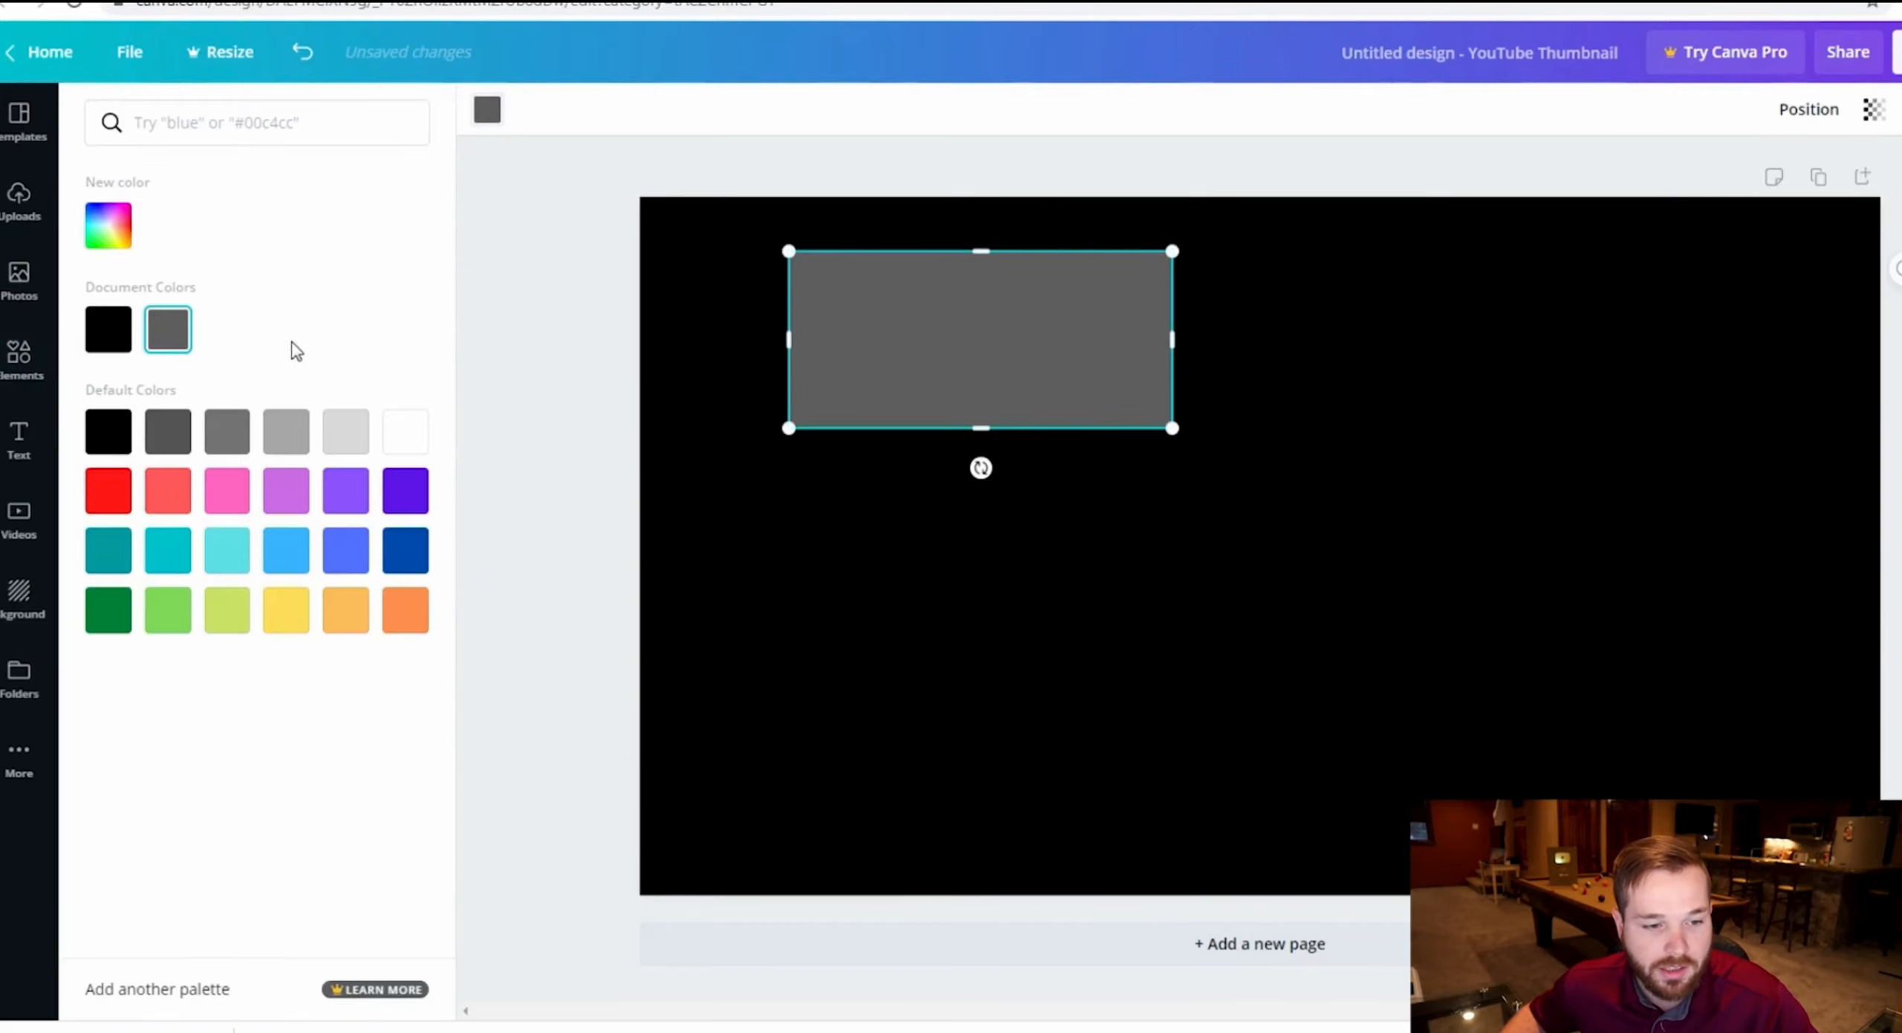
click(401, 433)
click(1276, 500)
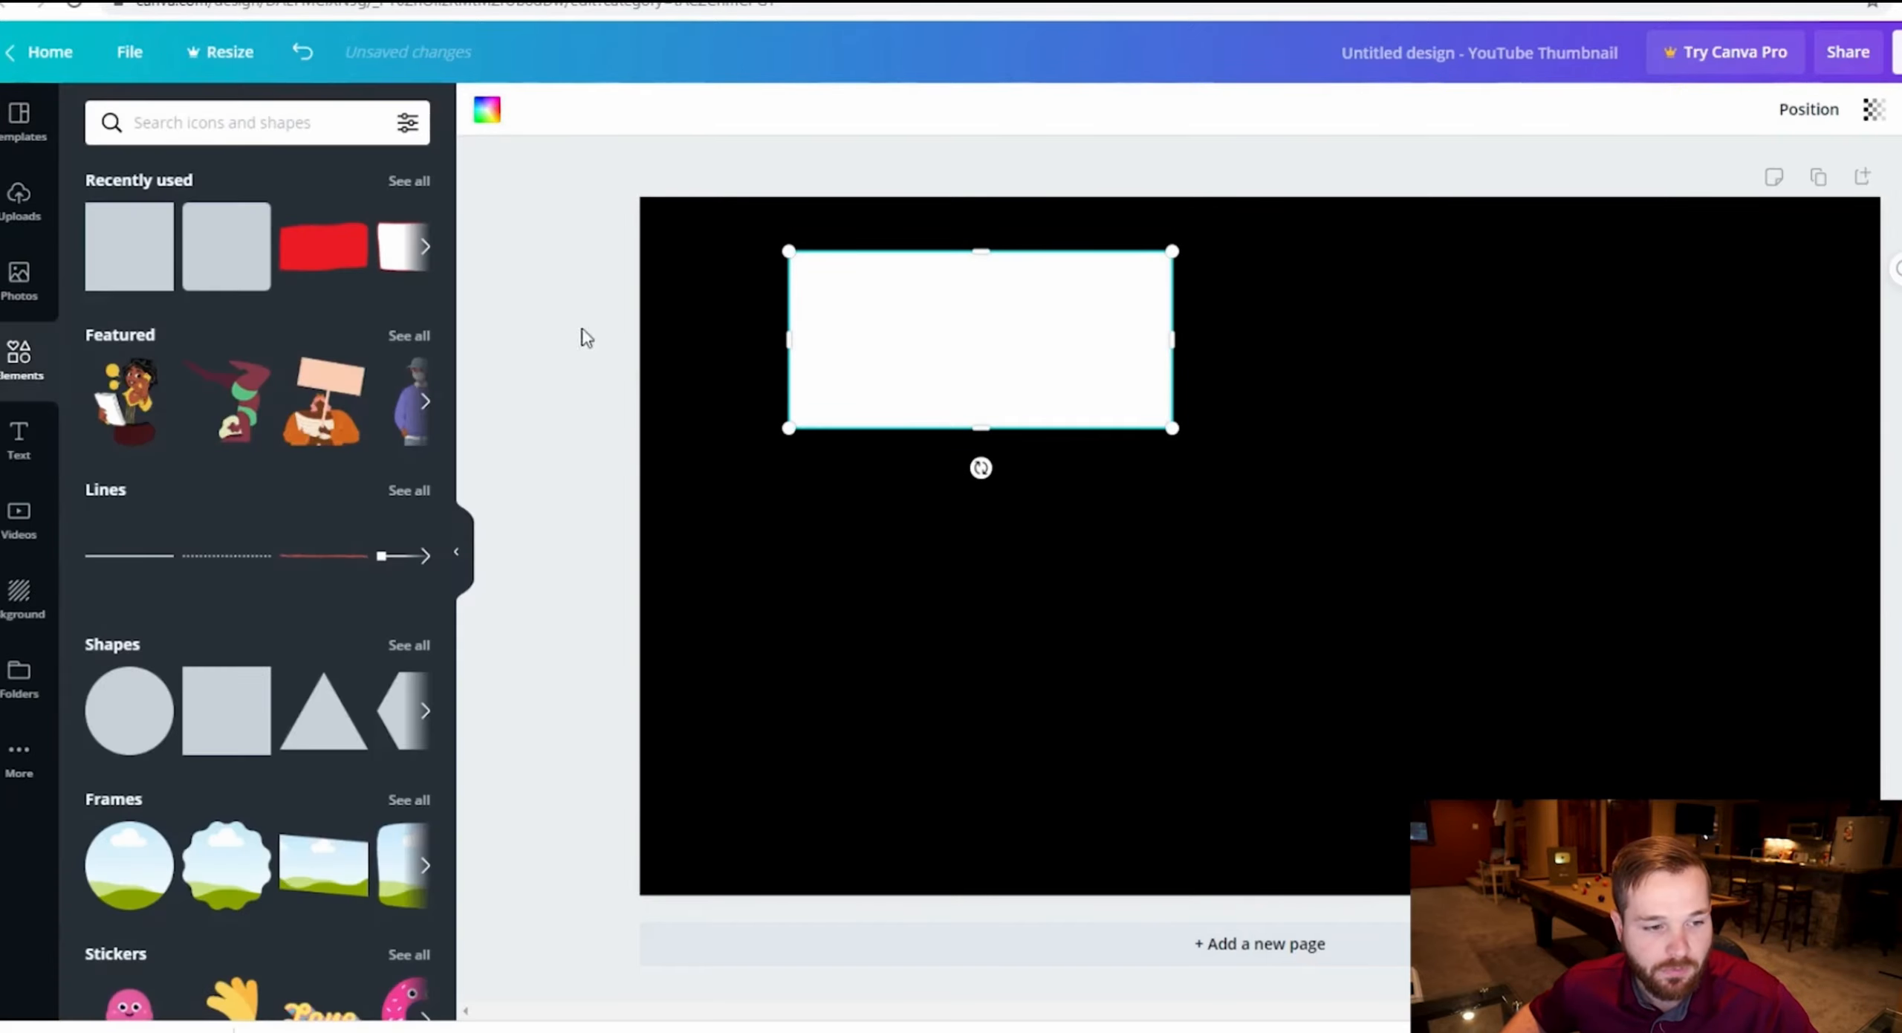
- Add a heading text box to the page, directly below the white rectangle
click(18, 439)
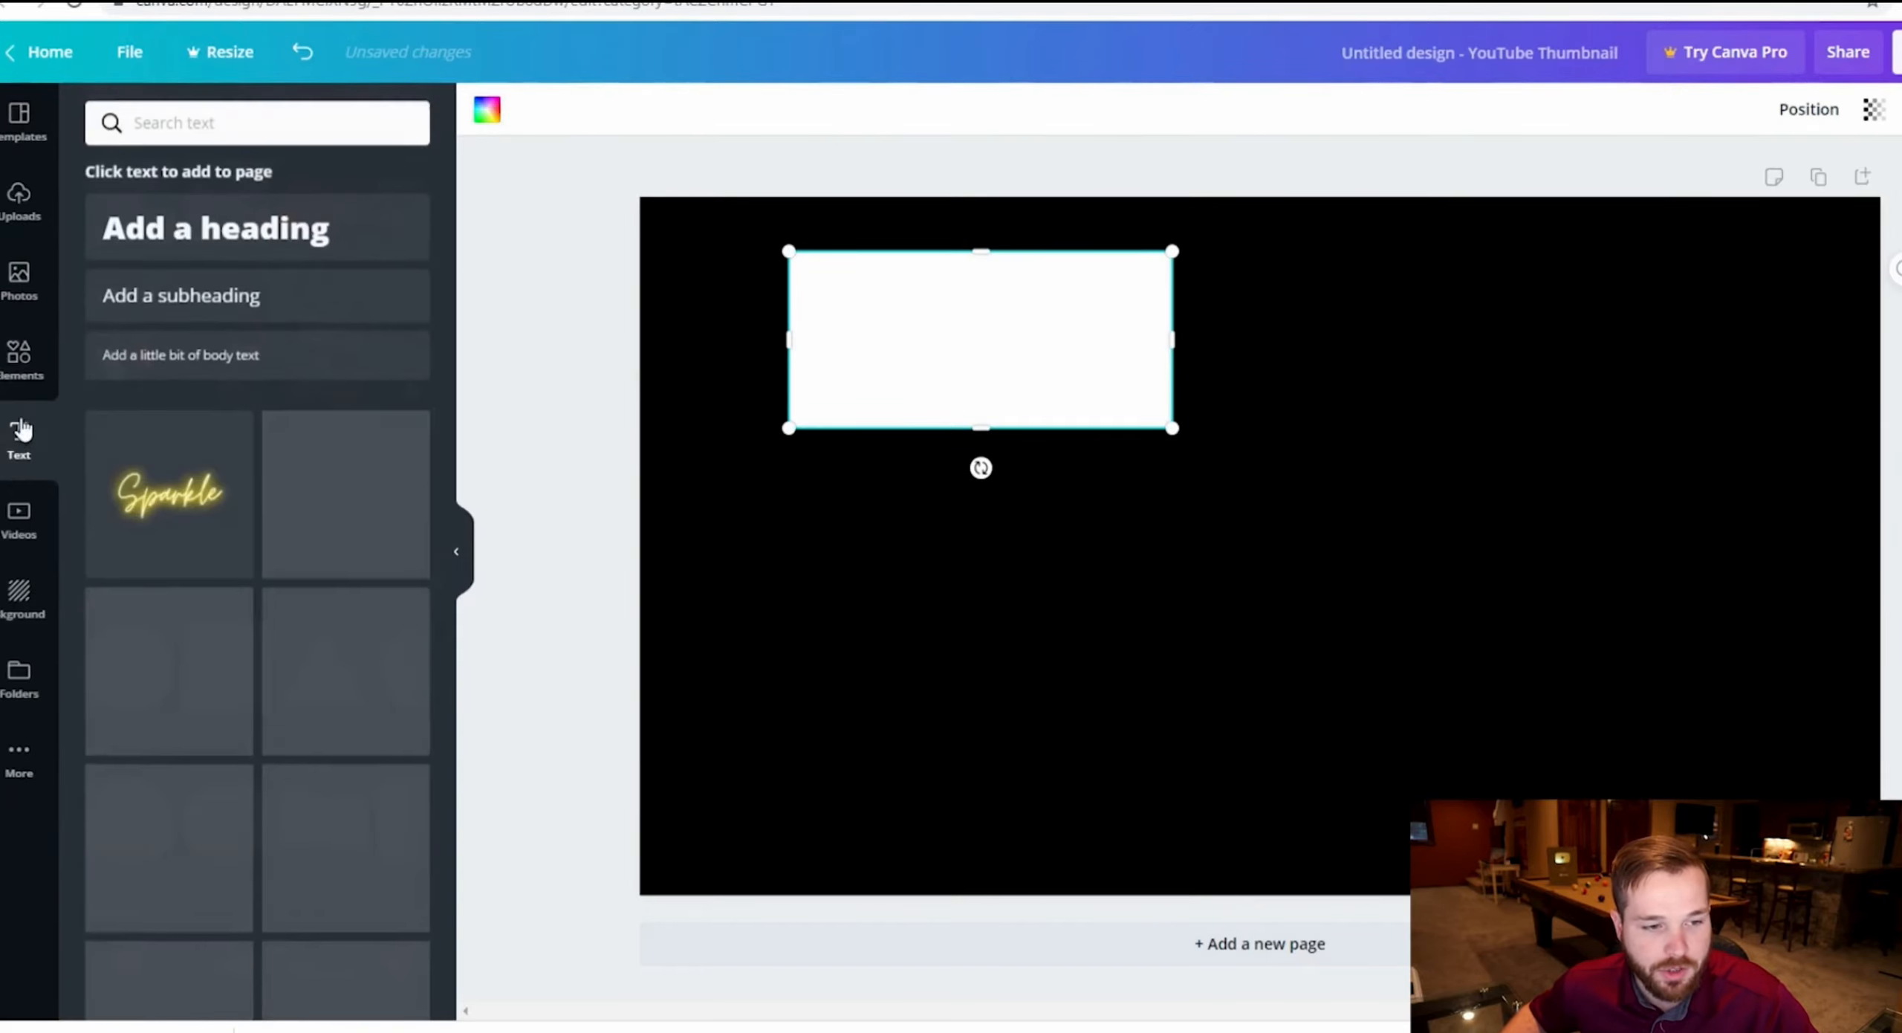
click(149, 228)
click(1077, 552)
click(1189, 703)
click(1024, 541)
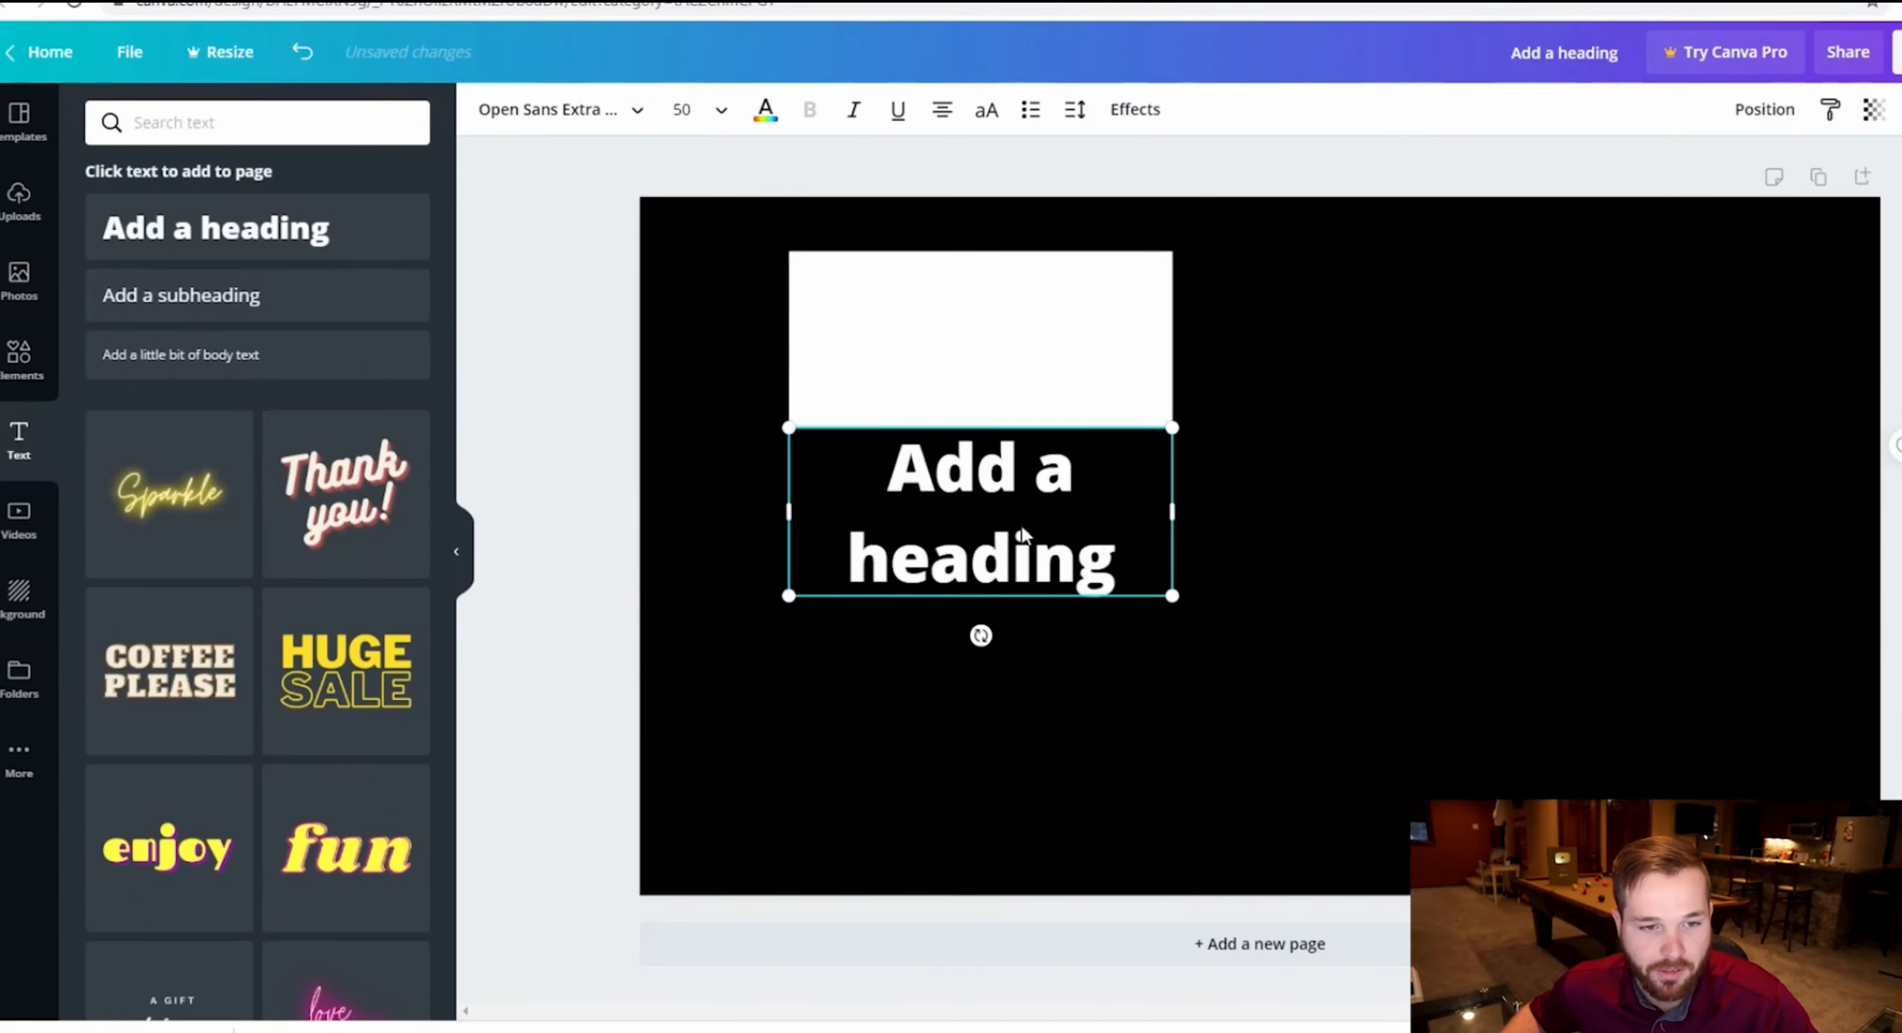
- Select the whole heading text and set its colour to black
drag(972, 569, 994, 472)
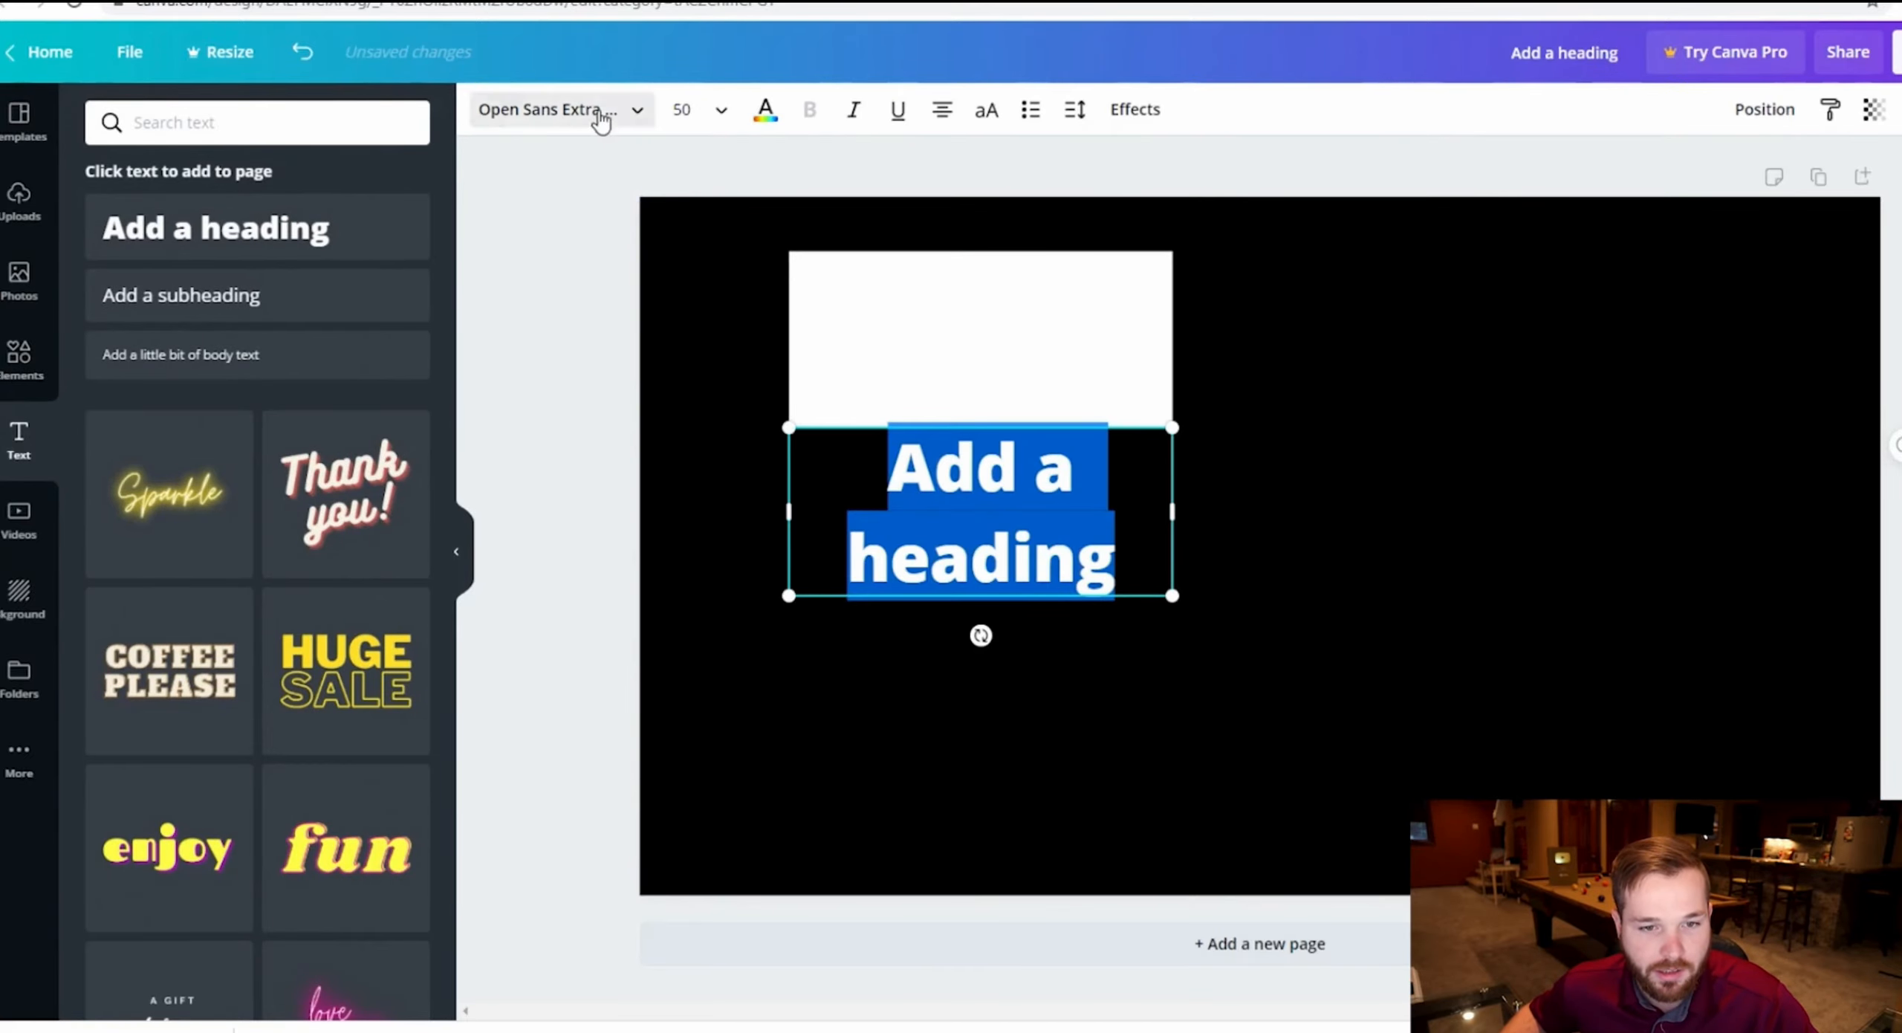
click(766, 110)
click(99, 346)
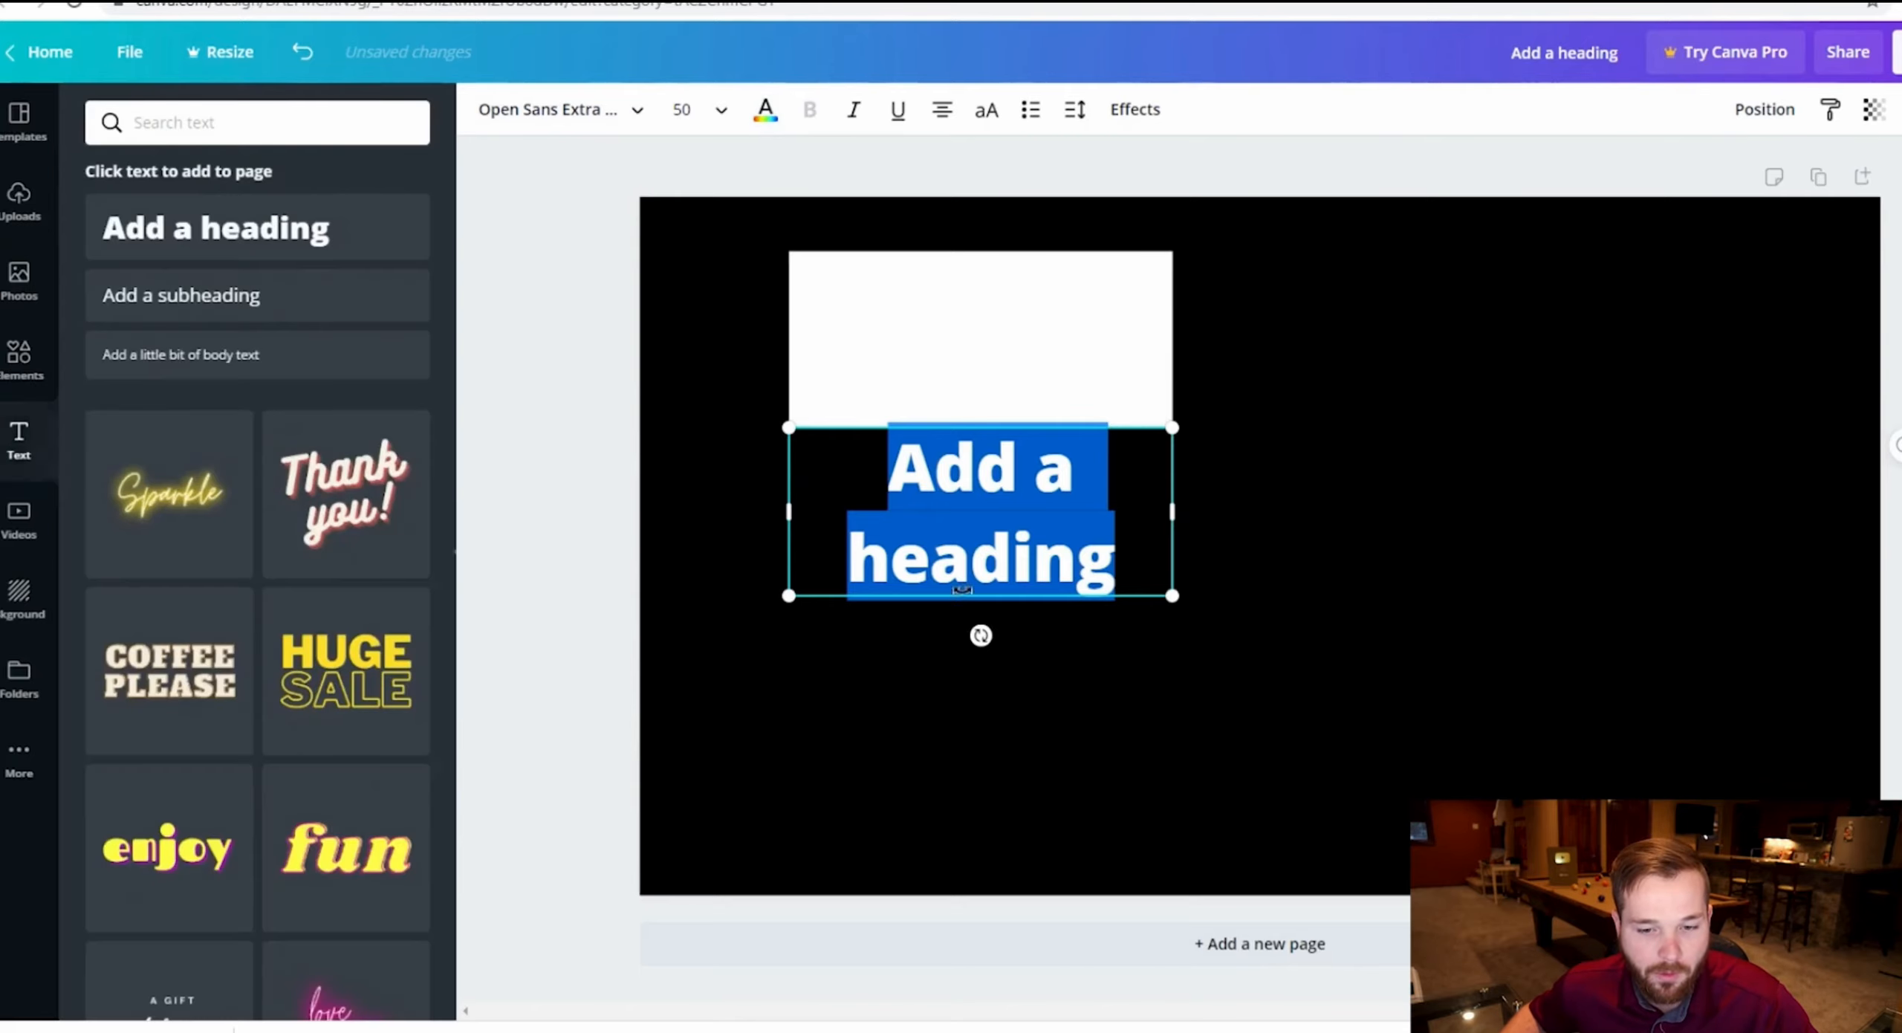
- Move the black heading onto the white rectangle
click(1073, 657)
drag(1017, 524, 1021, 346)
click(1576, 539)
click(1083, 371)
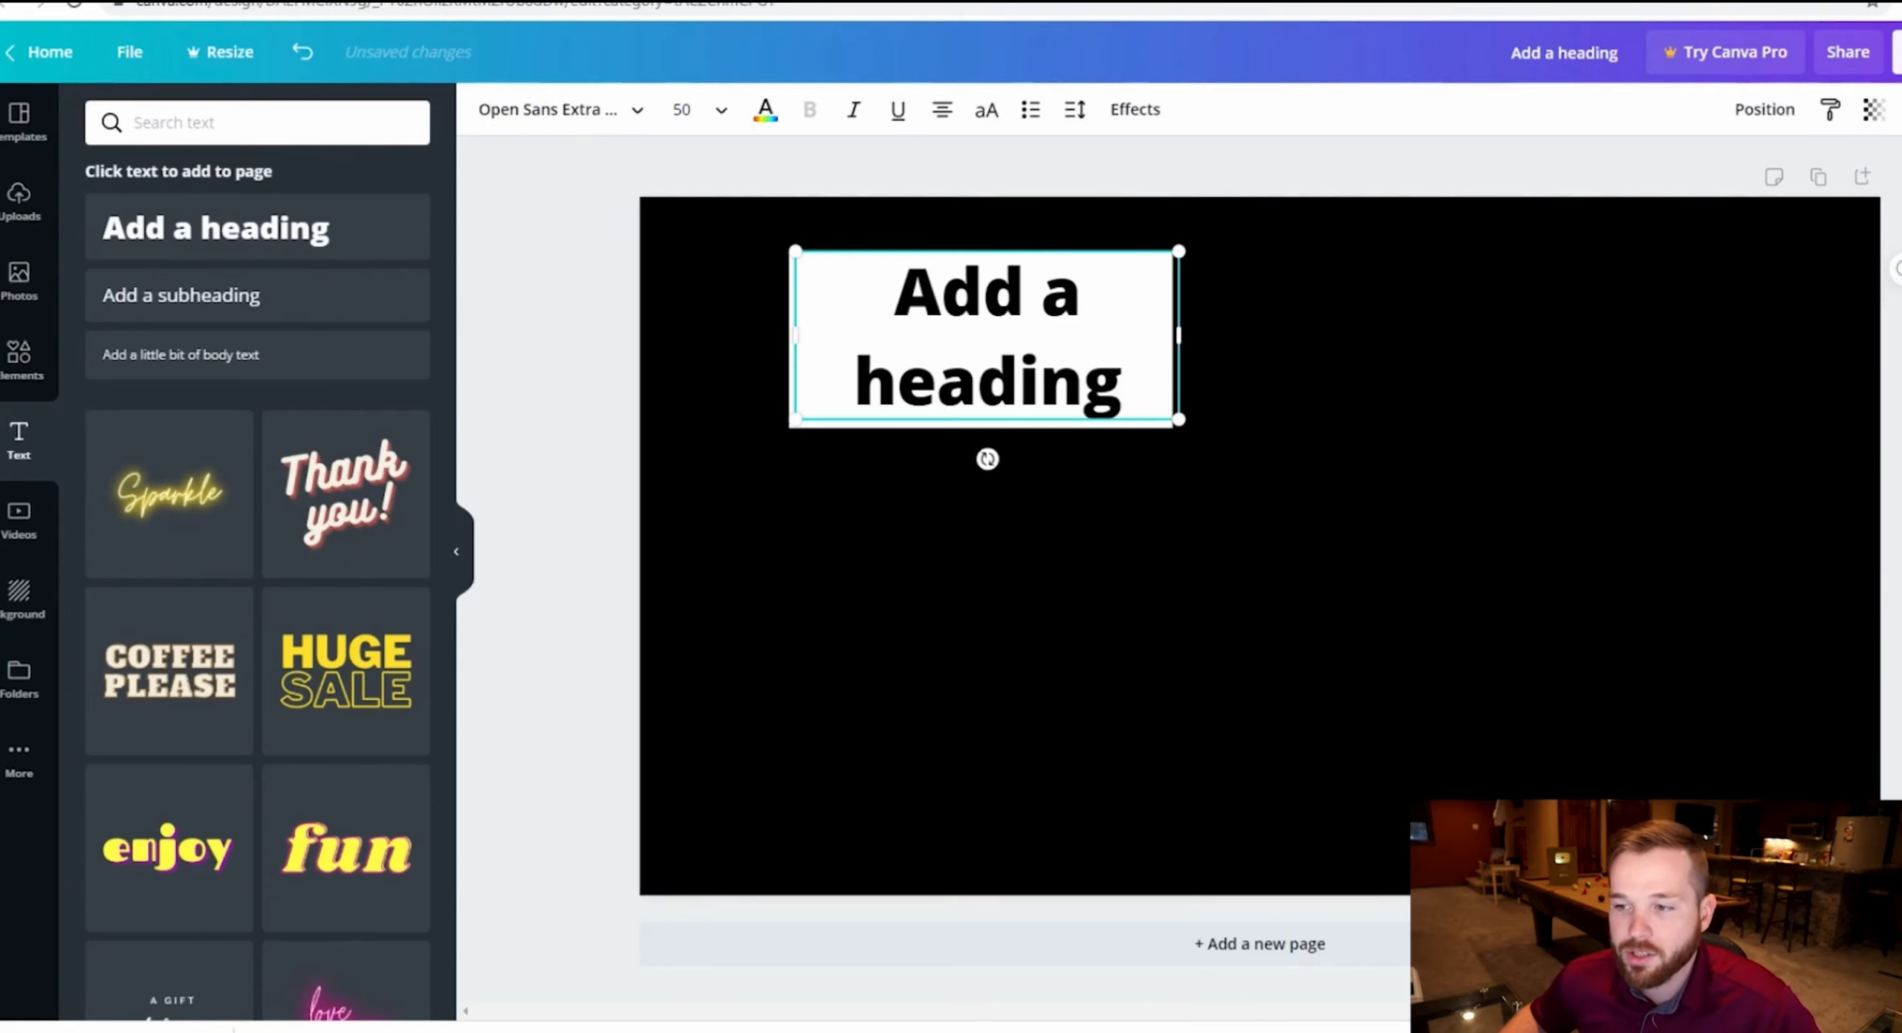
key(ctrl+d)
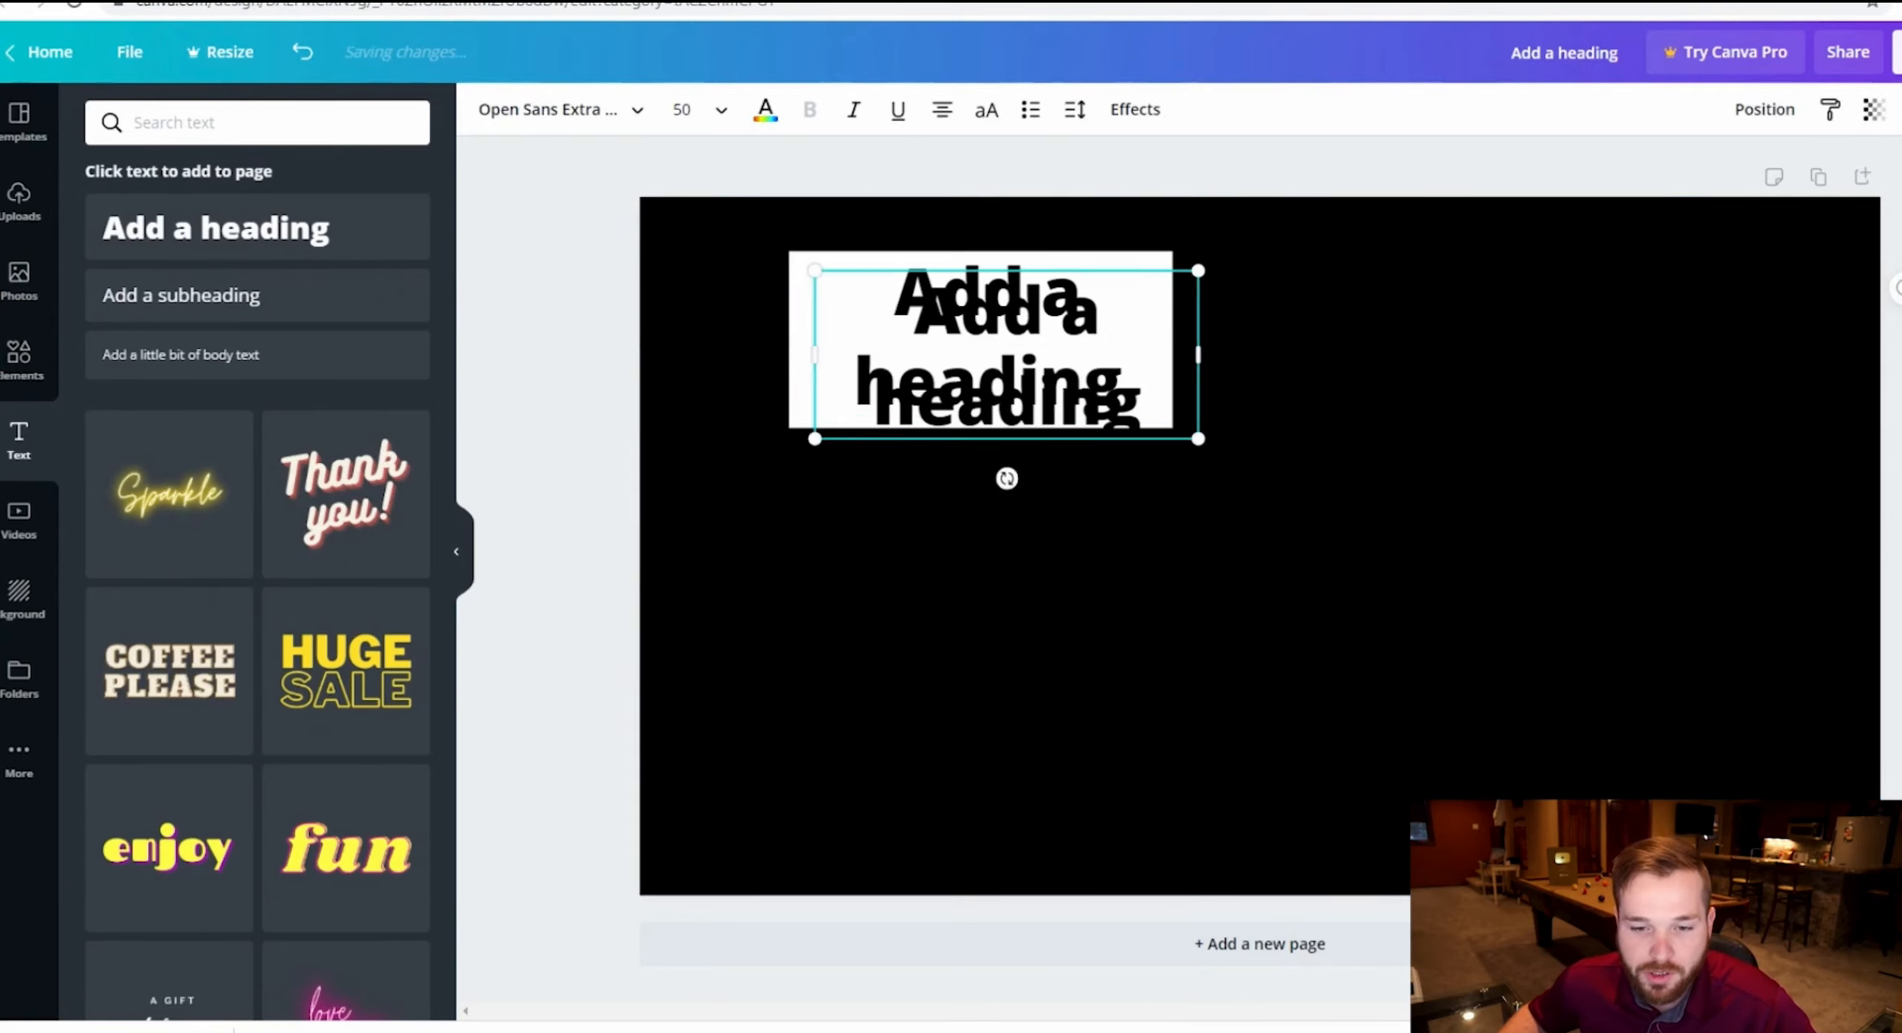
drag(861, 437, 1274, 489)
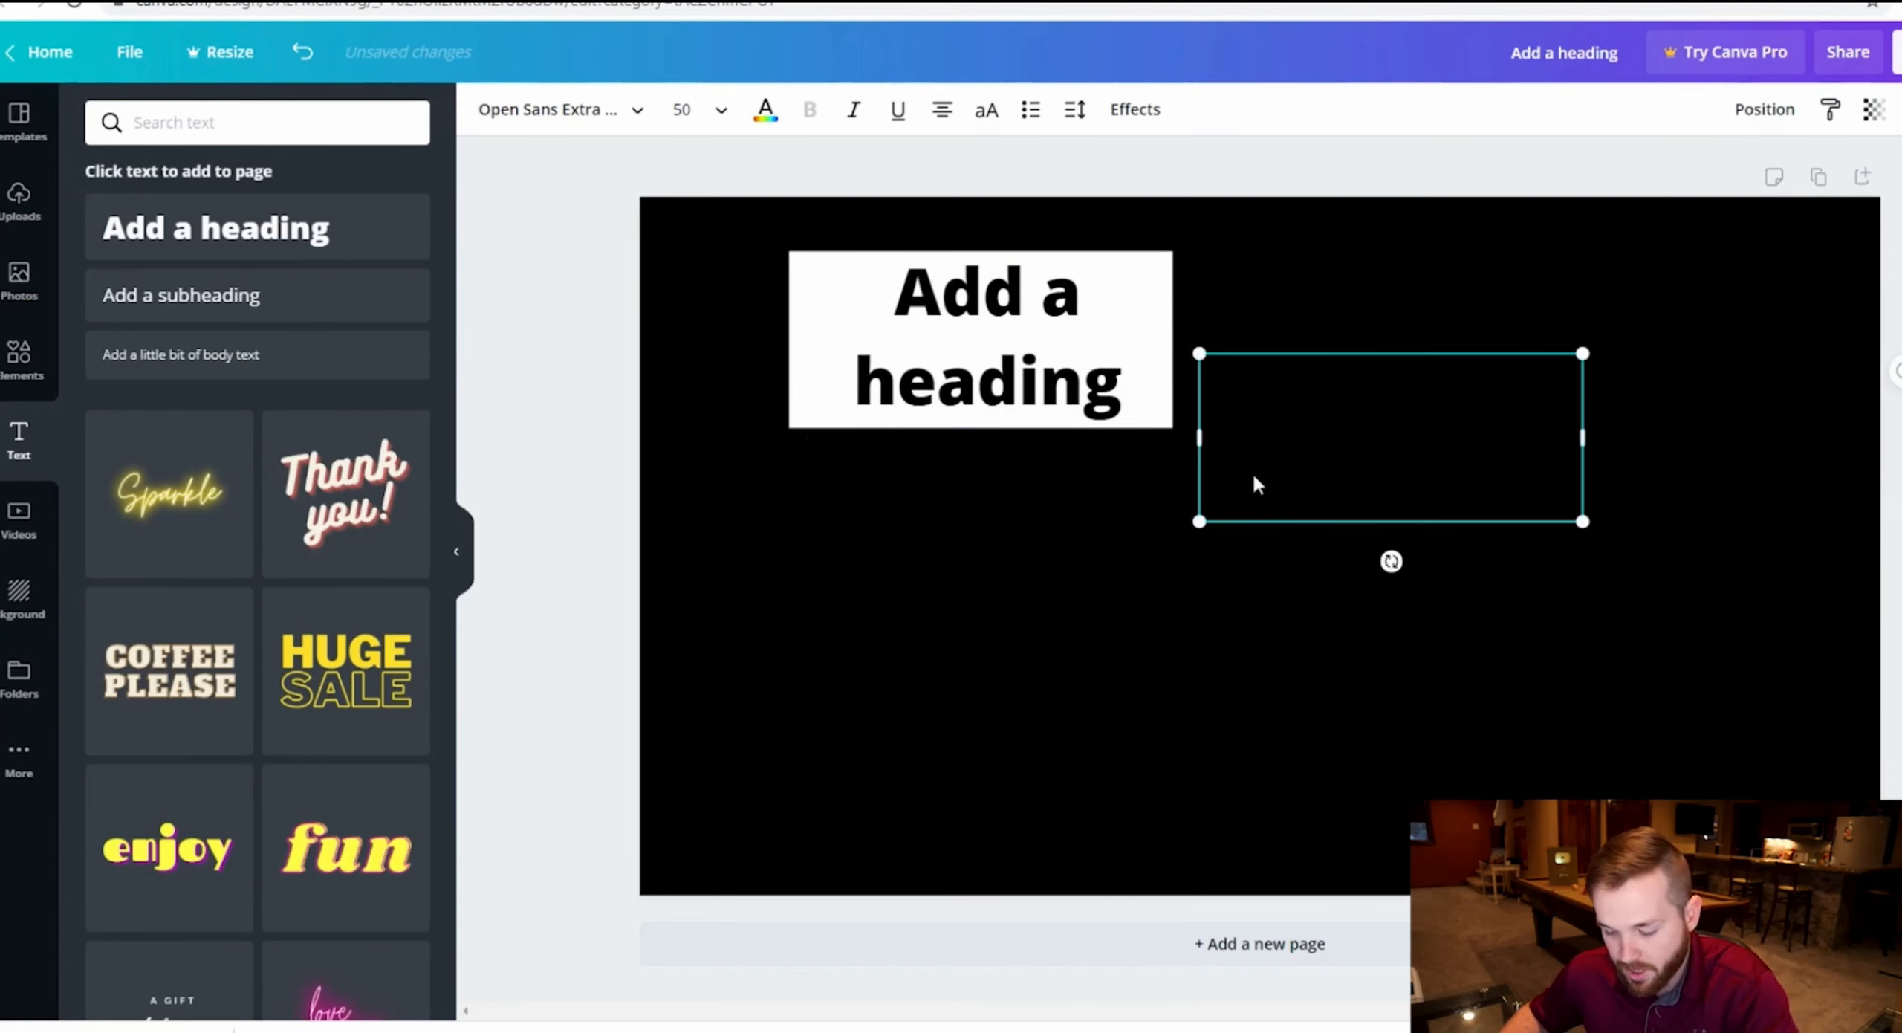
key(Delete)
- Try dark grey text colours on the heading and set it back to black
click(956, 333)
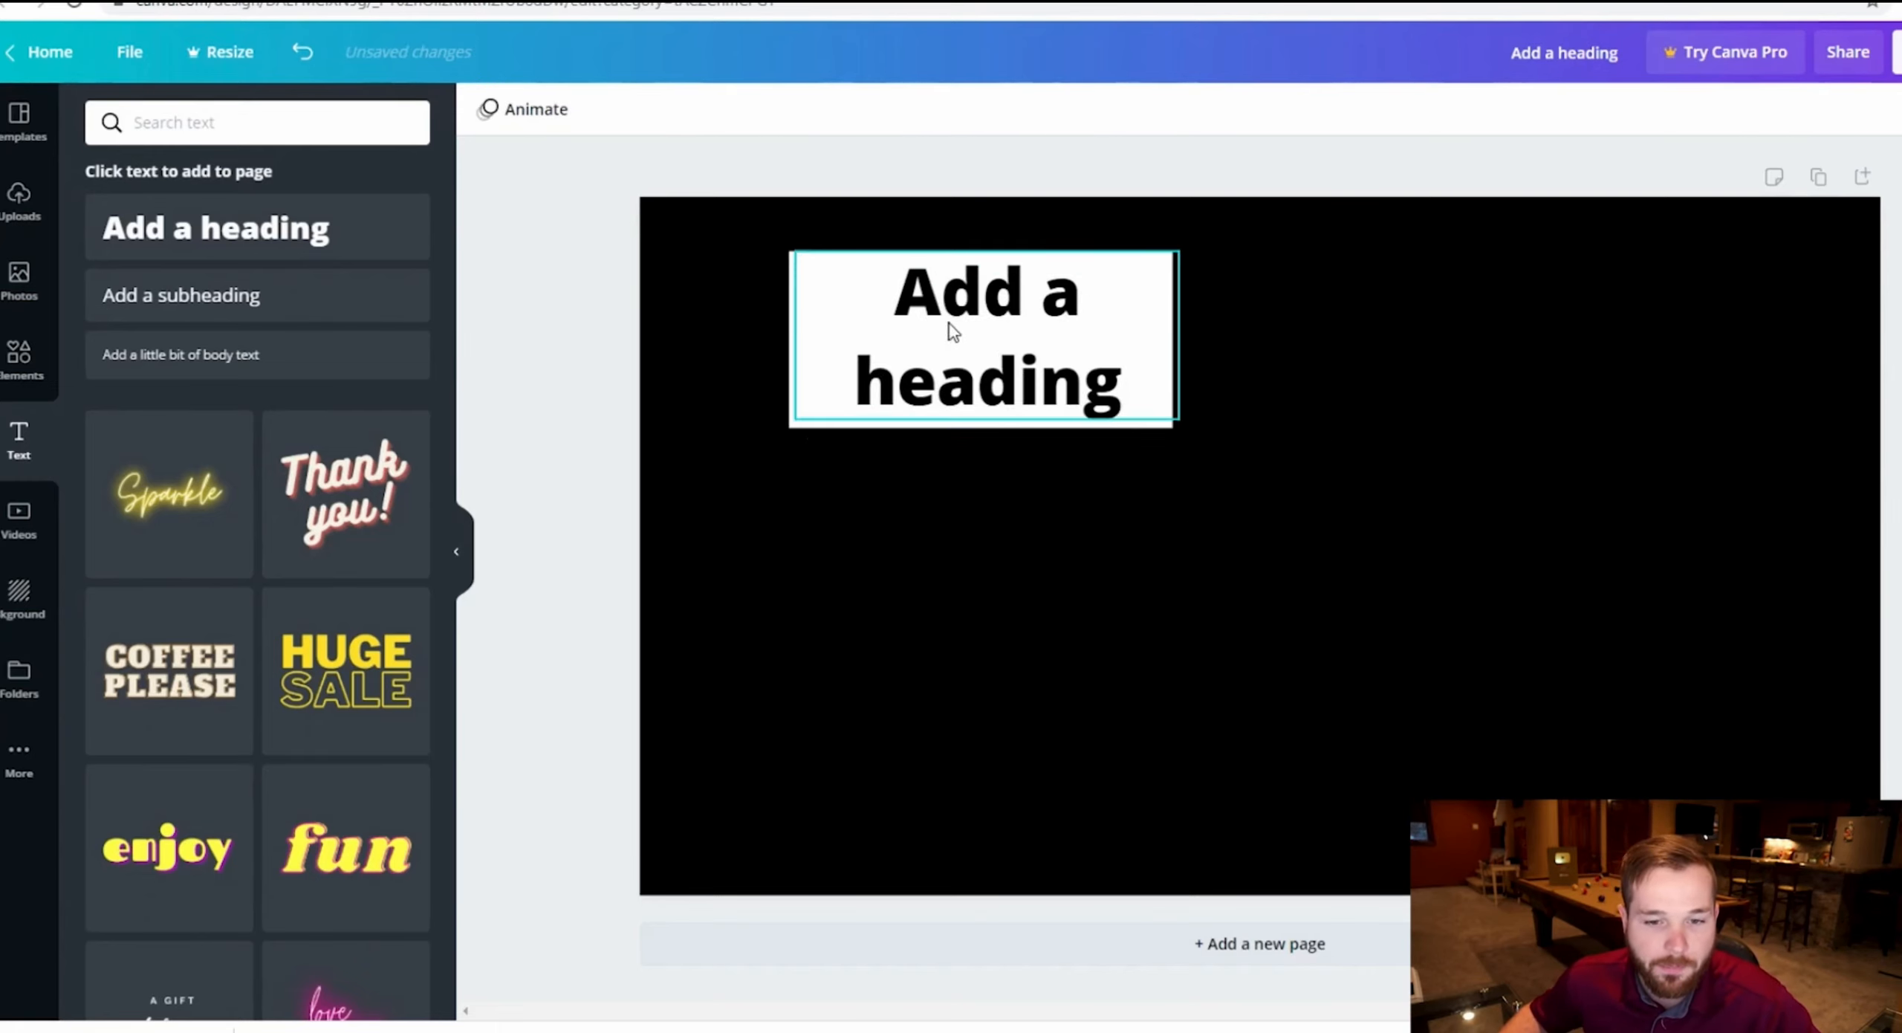
click(765, 110)
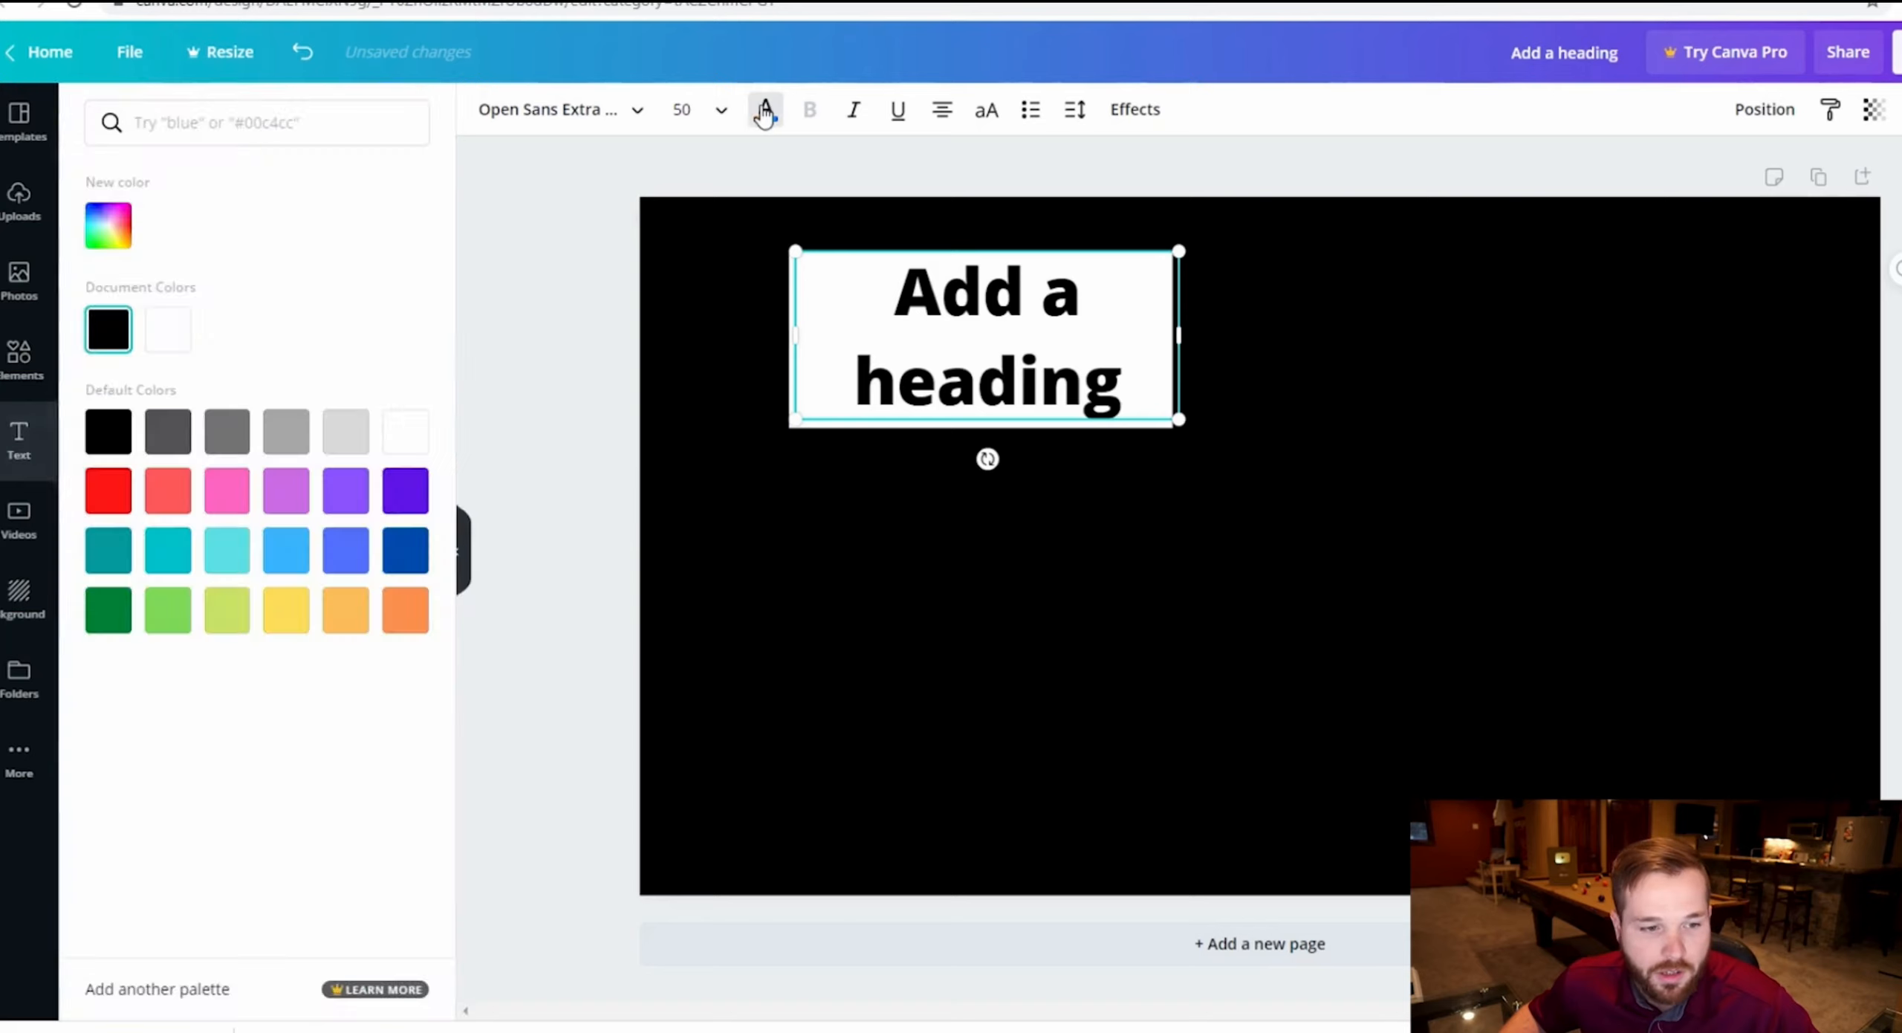
click(168, 431)
click(218, 438)
click(108, 431)
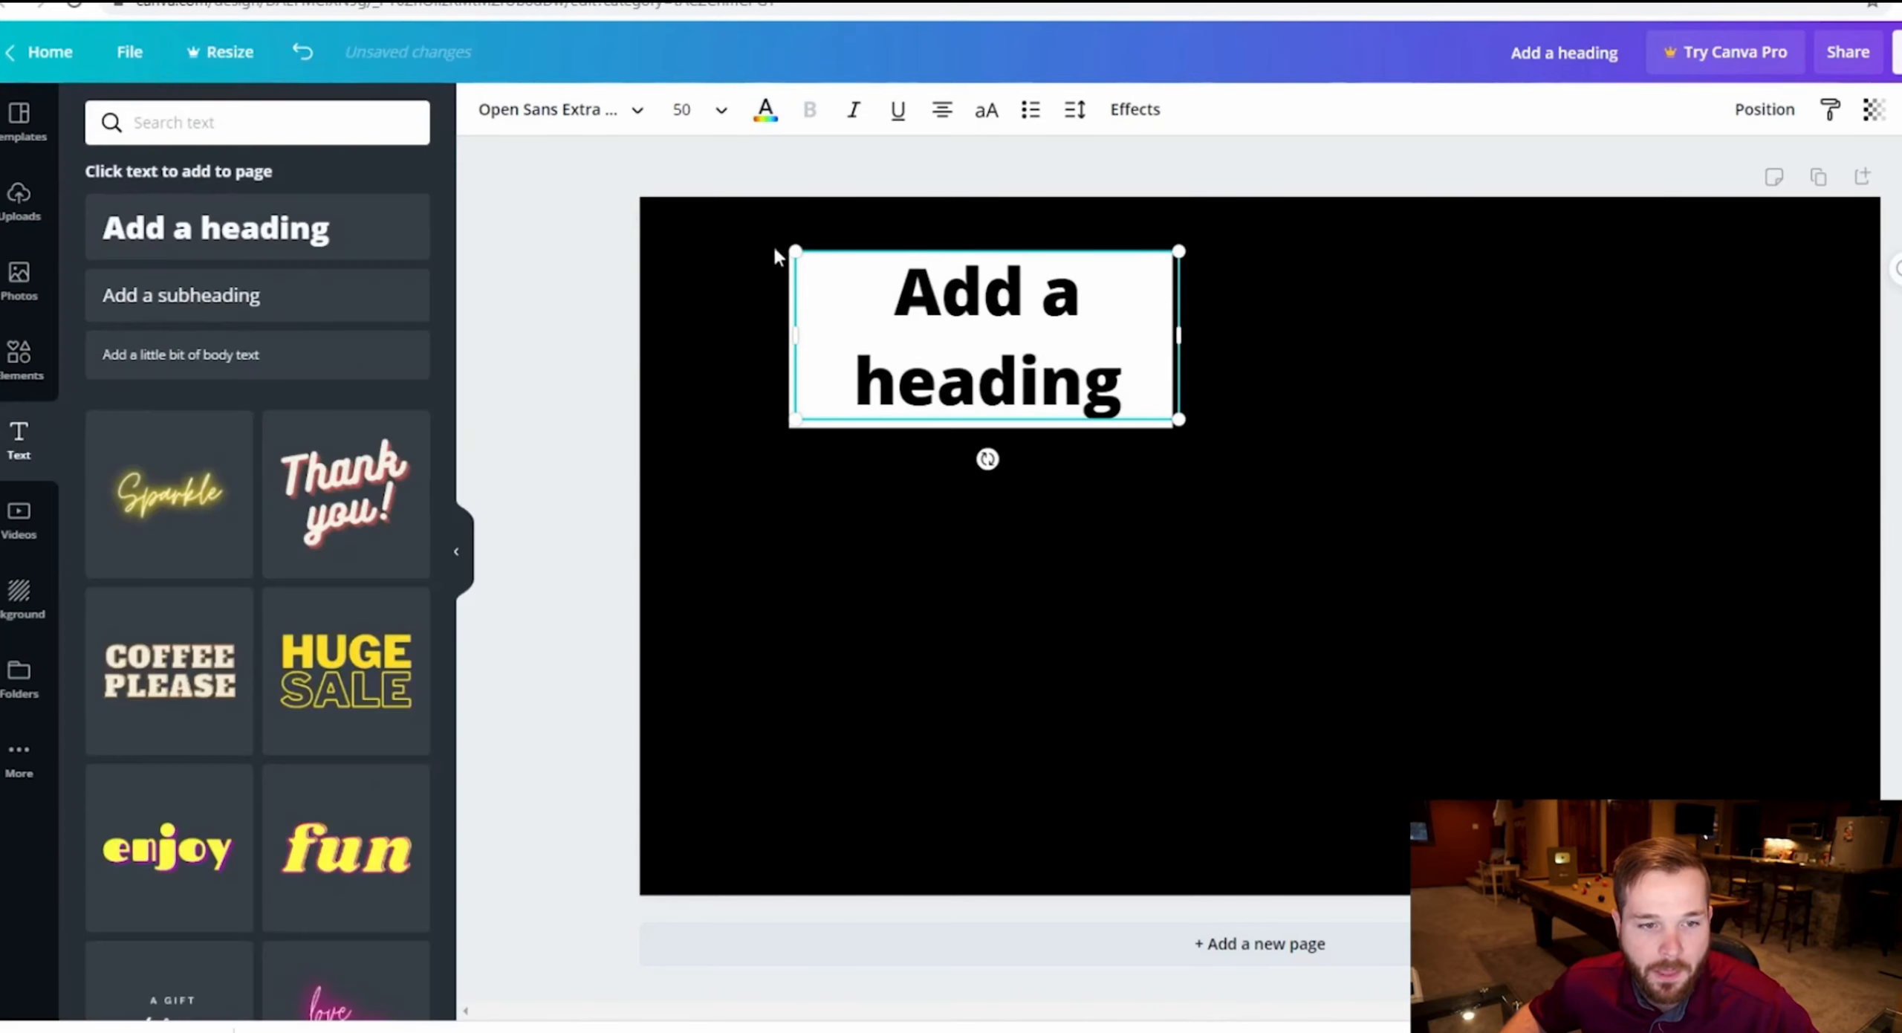
- Change the heading's font to Anton
click(554, 109)
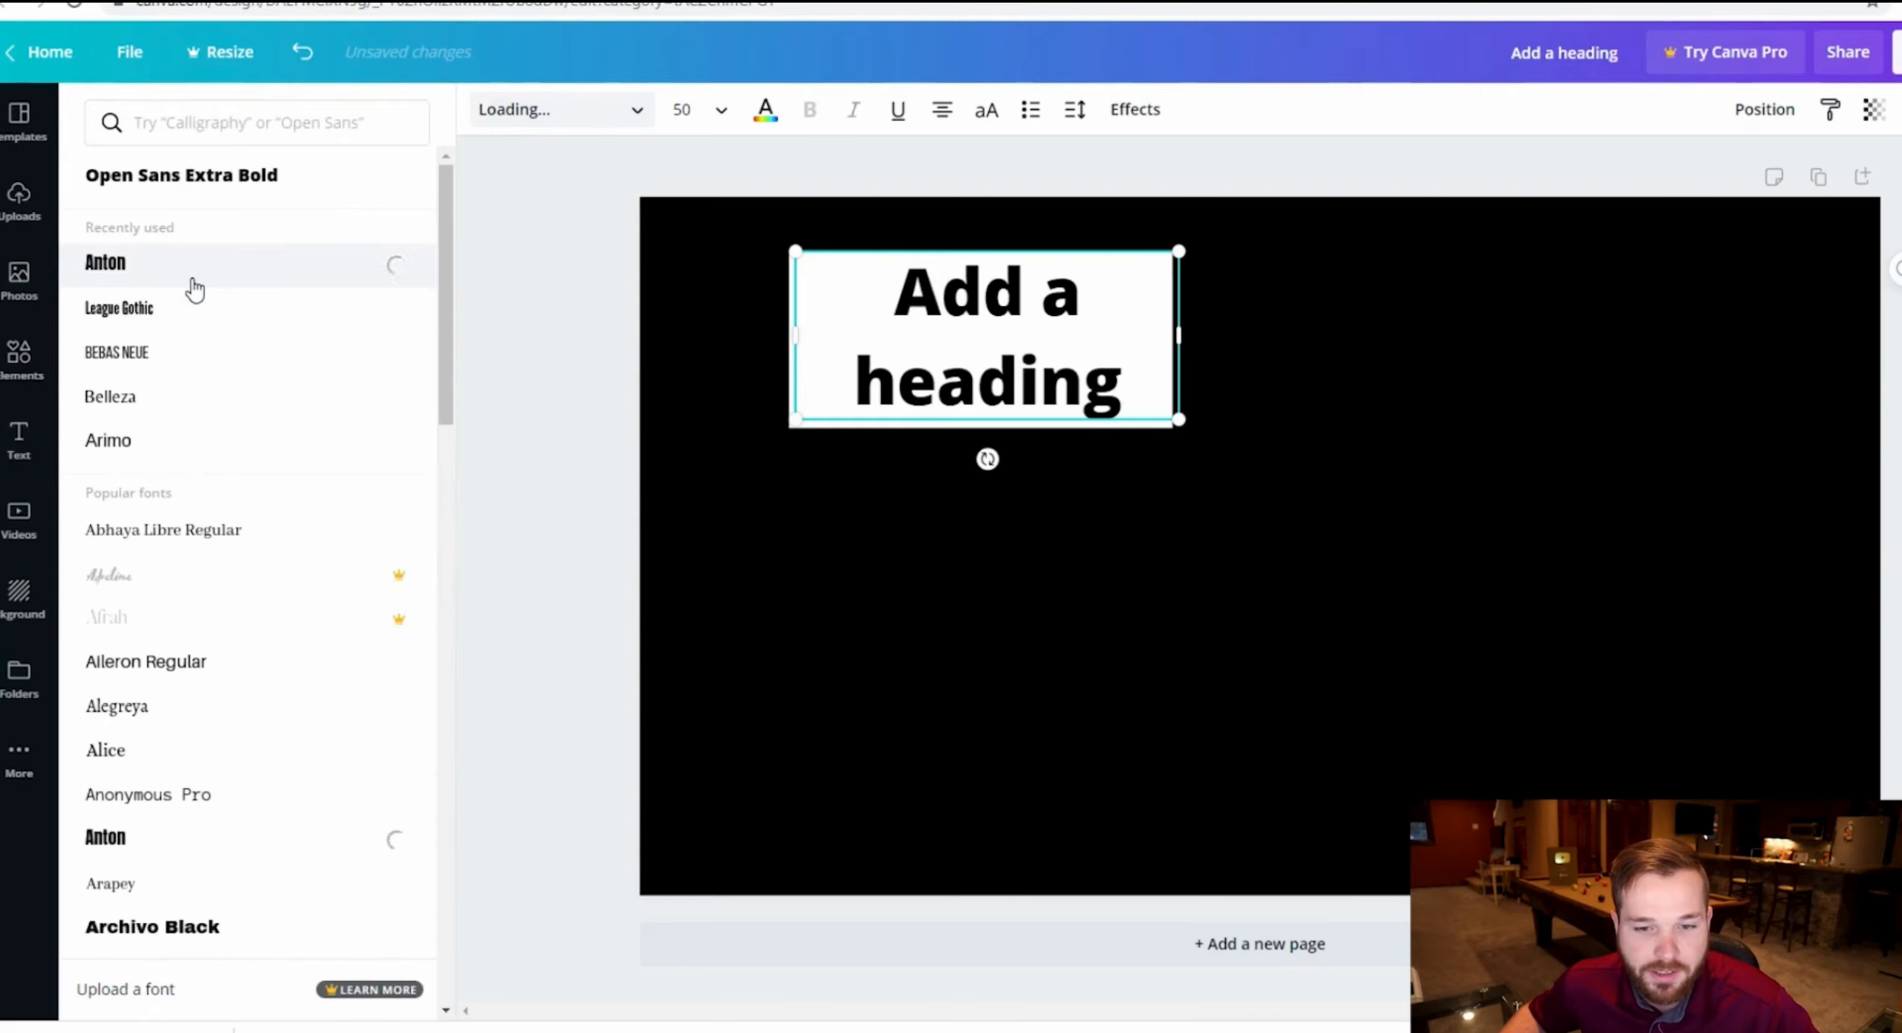
click(966, 381)
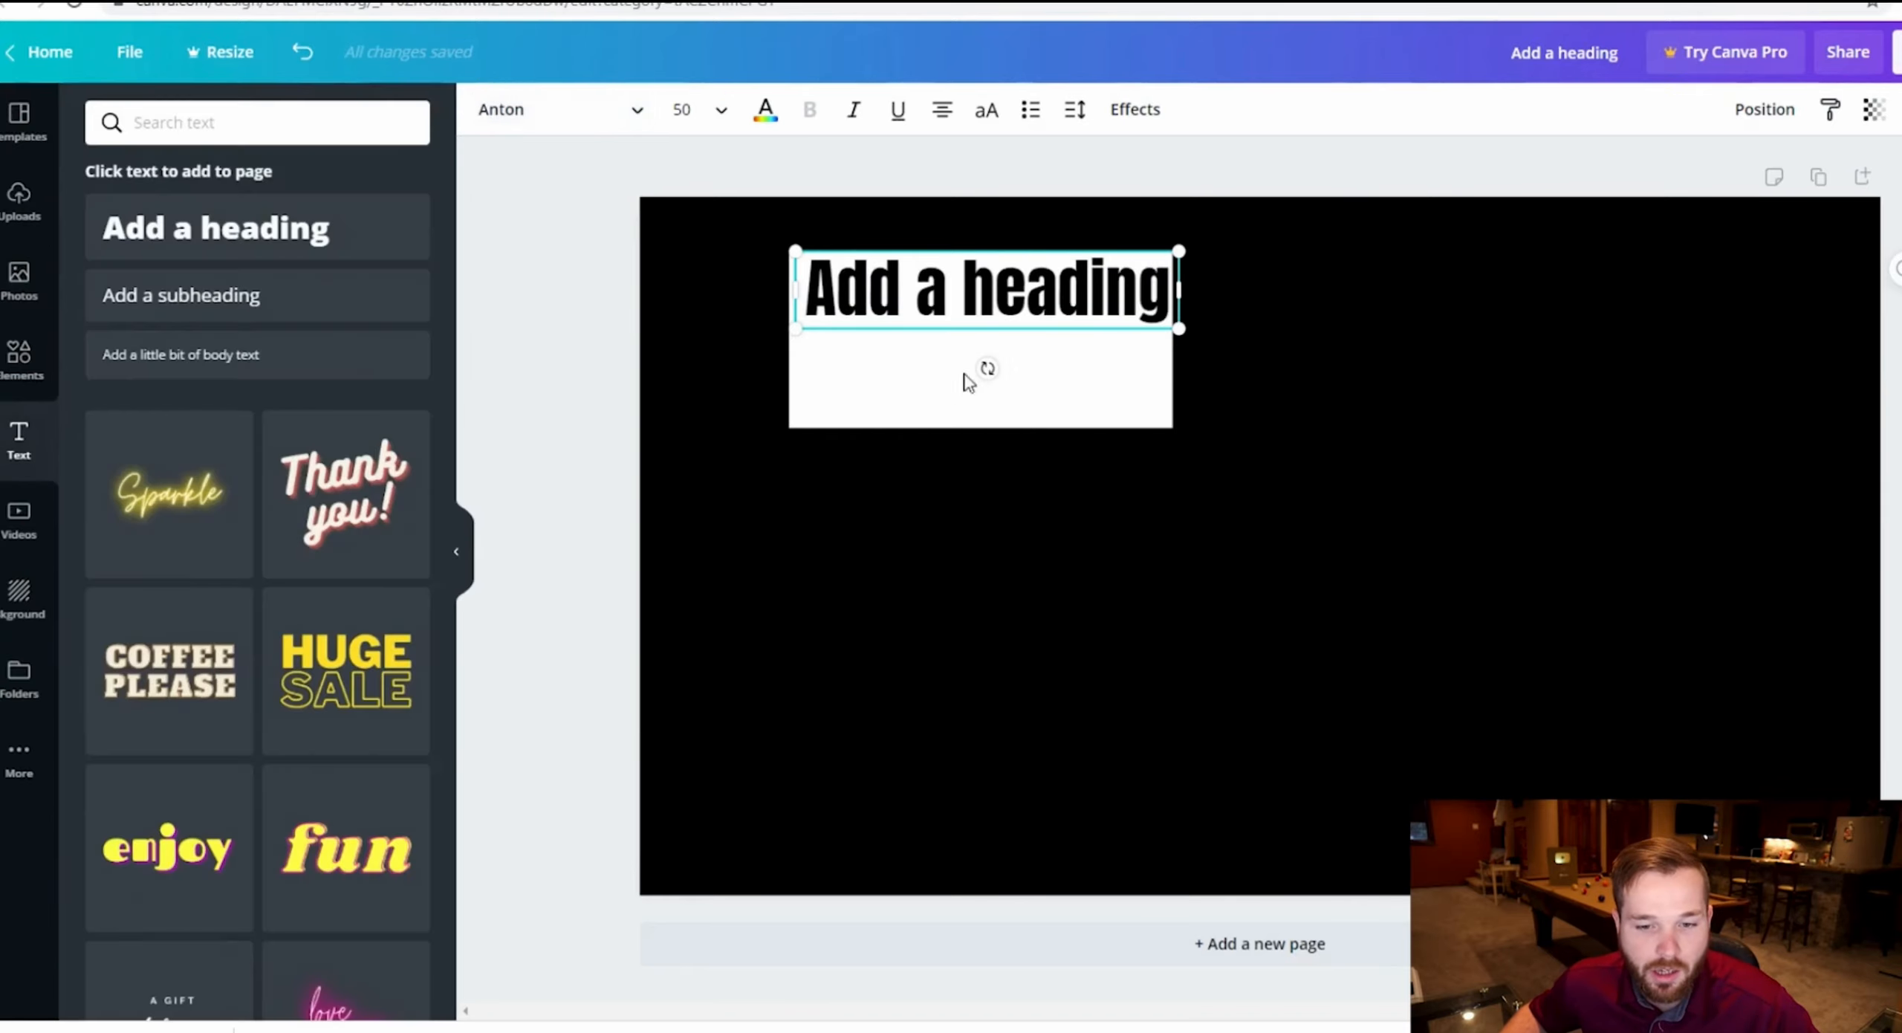
- Resize the white rectangle so it fits tightly around the heading text
click(1038, 408)
drag(988, 429, 982, 328)
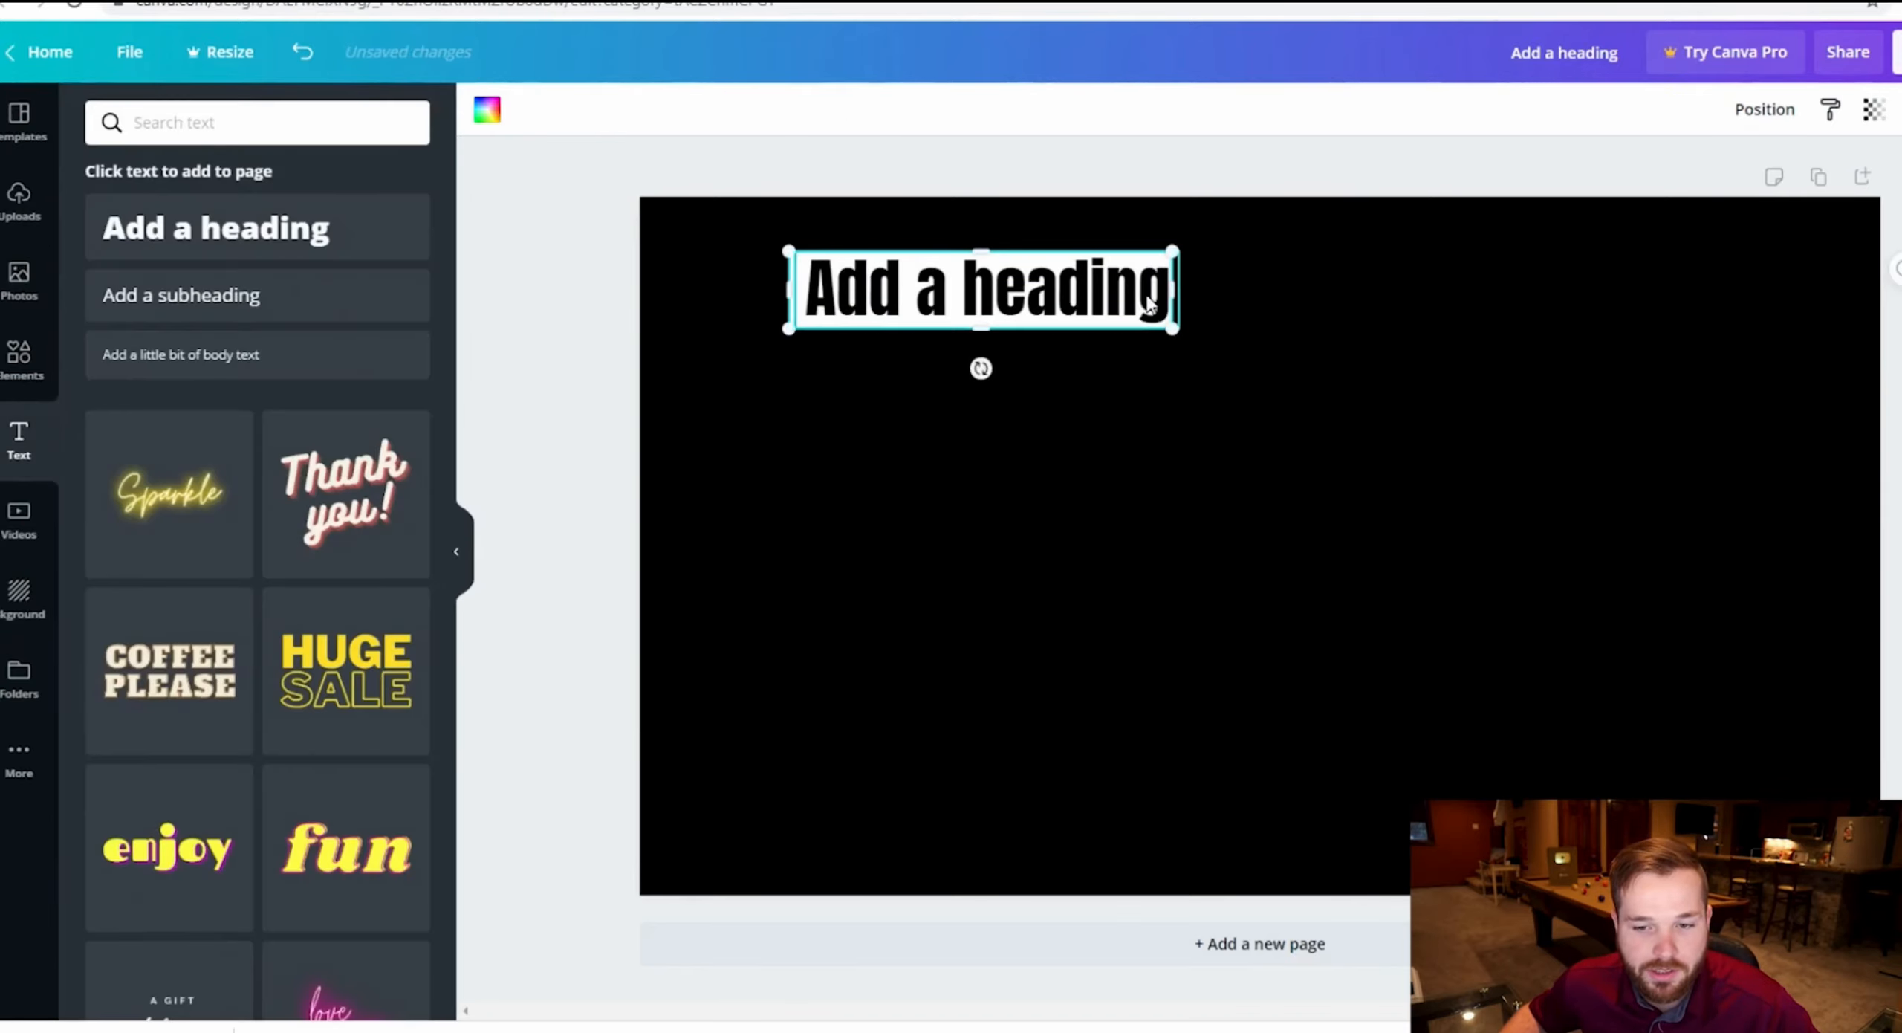
drag(1175, 284, 1189, 287)
click(1195, 384)
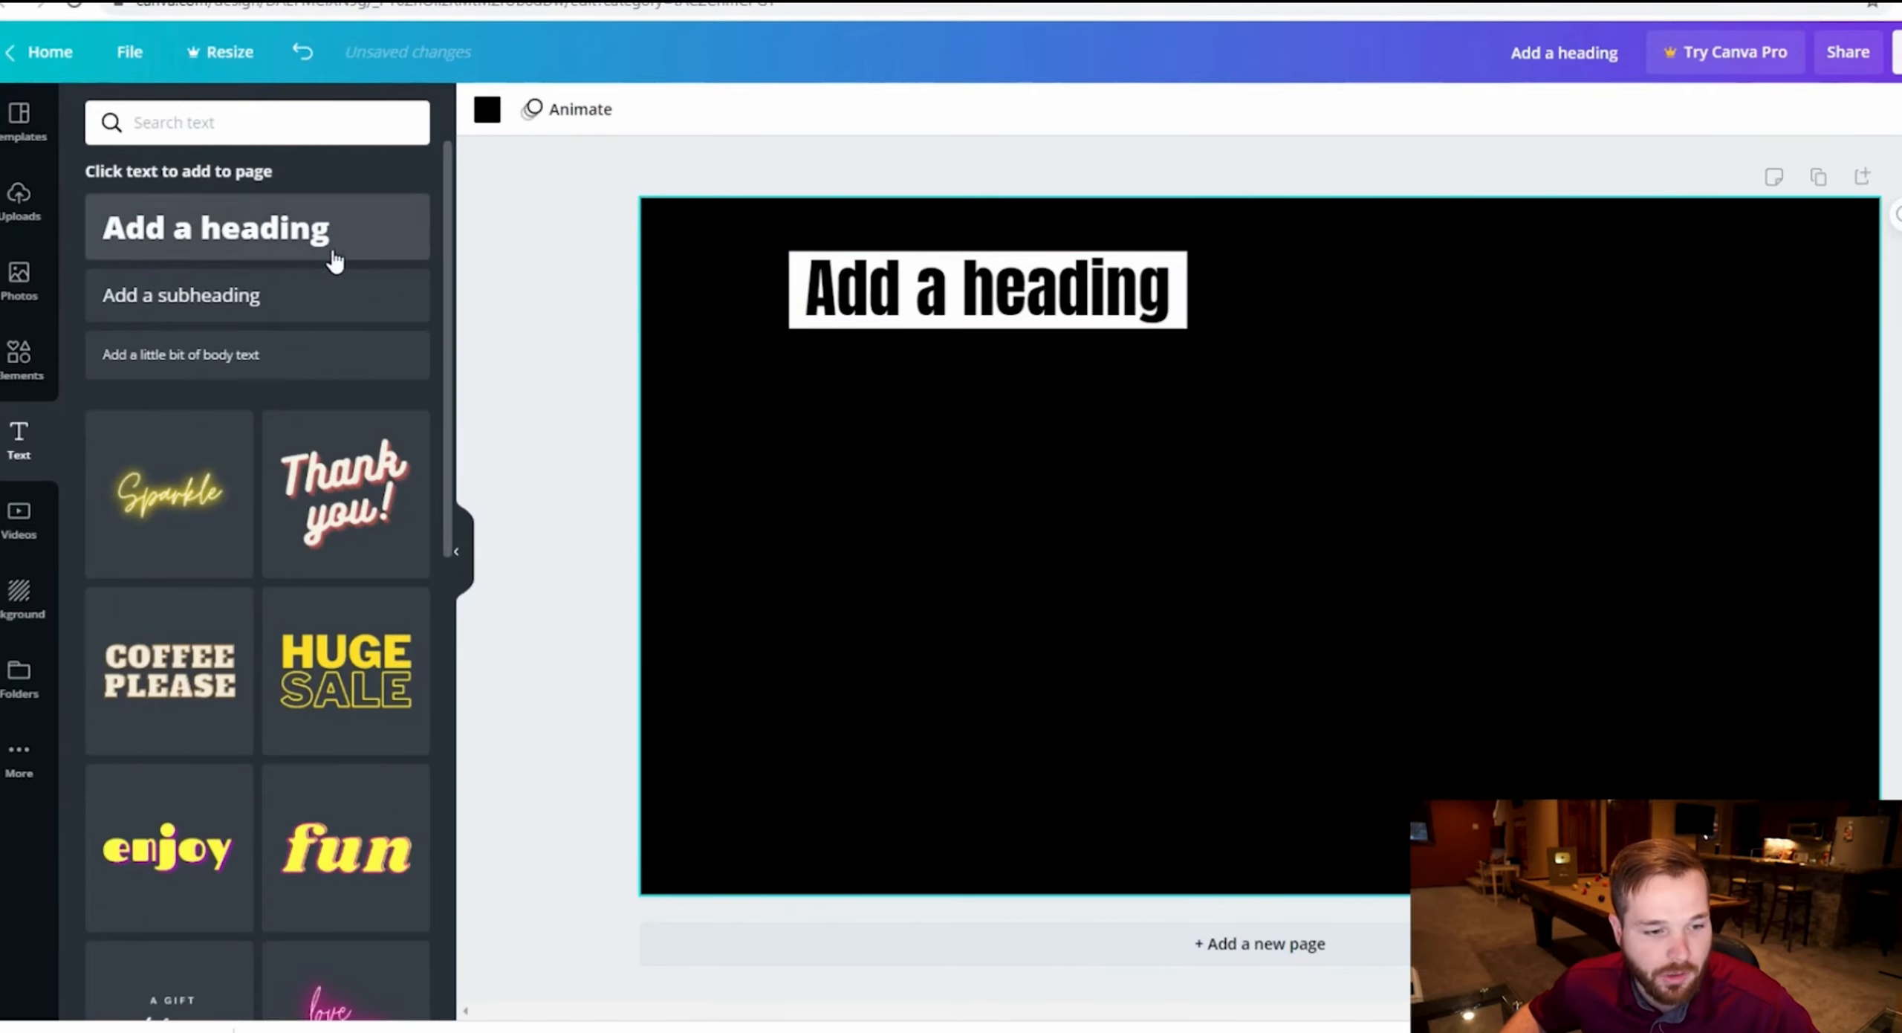
- Try the yellow neon Sparkle text style on the canvas with random placeholder letters, and remove it
click(211, 497)
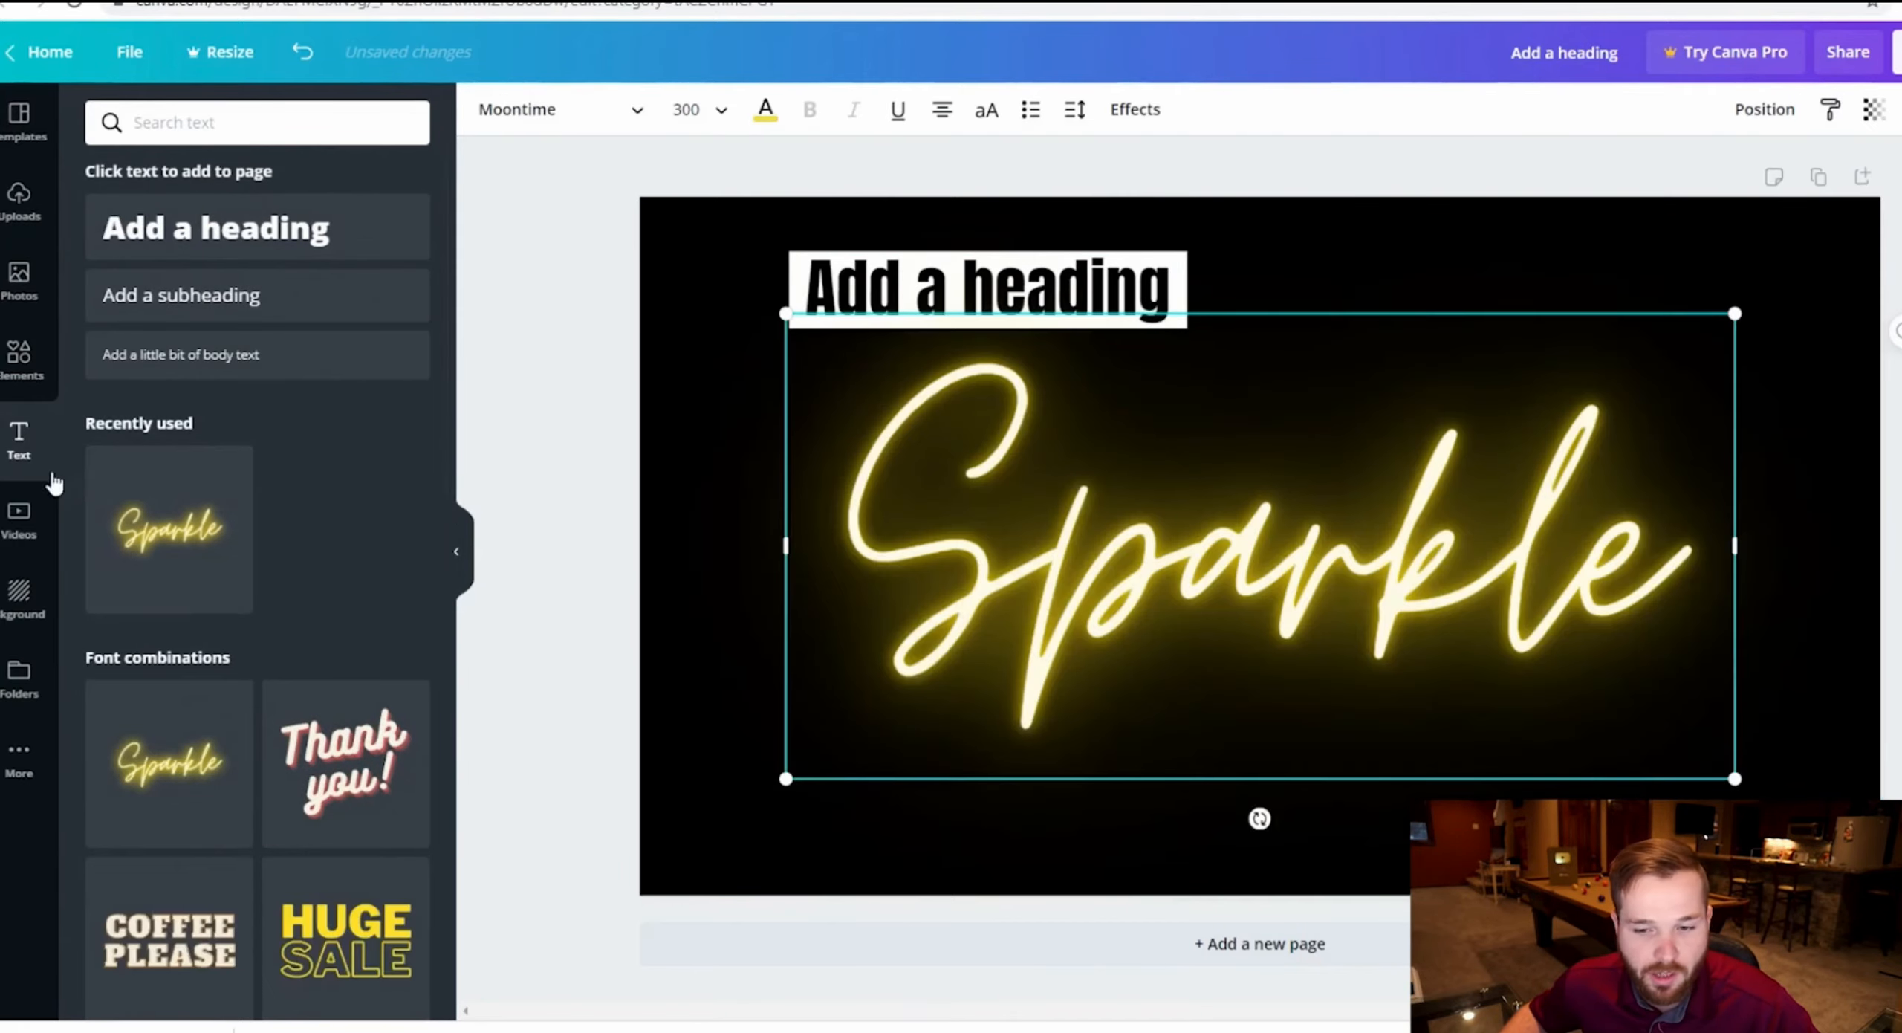
drag(1233, 499, 1174, 500)
click(1242, 562)
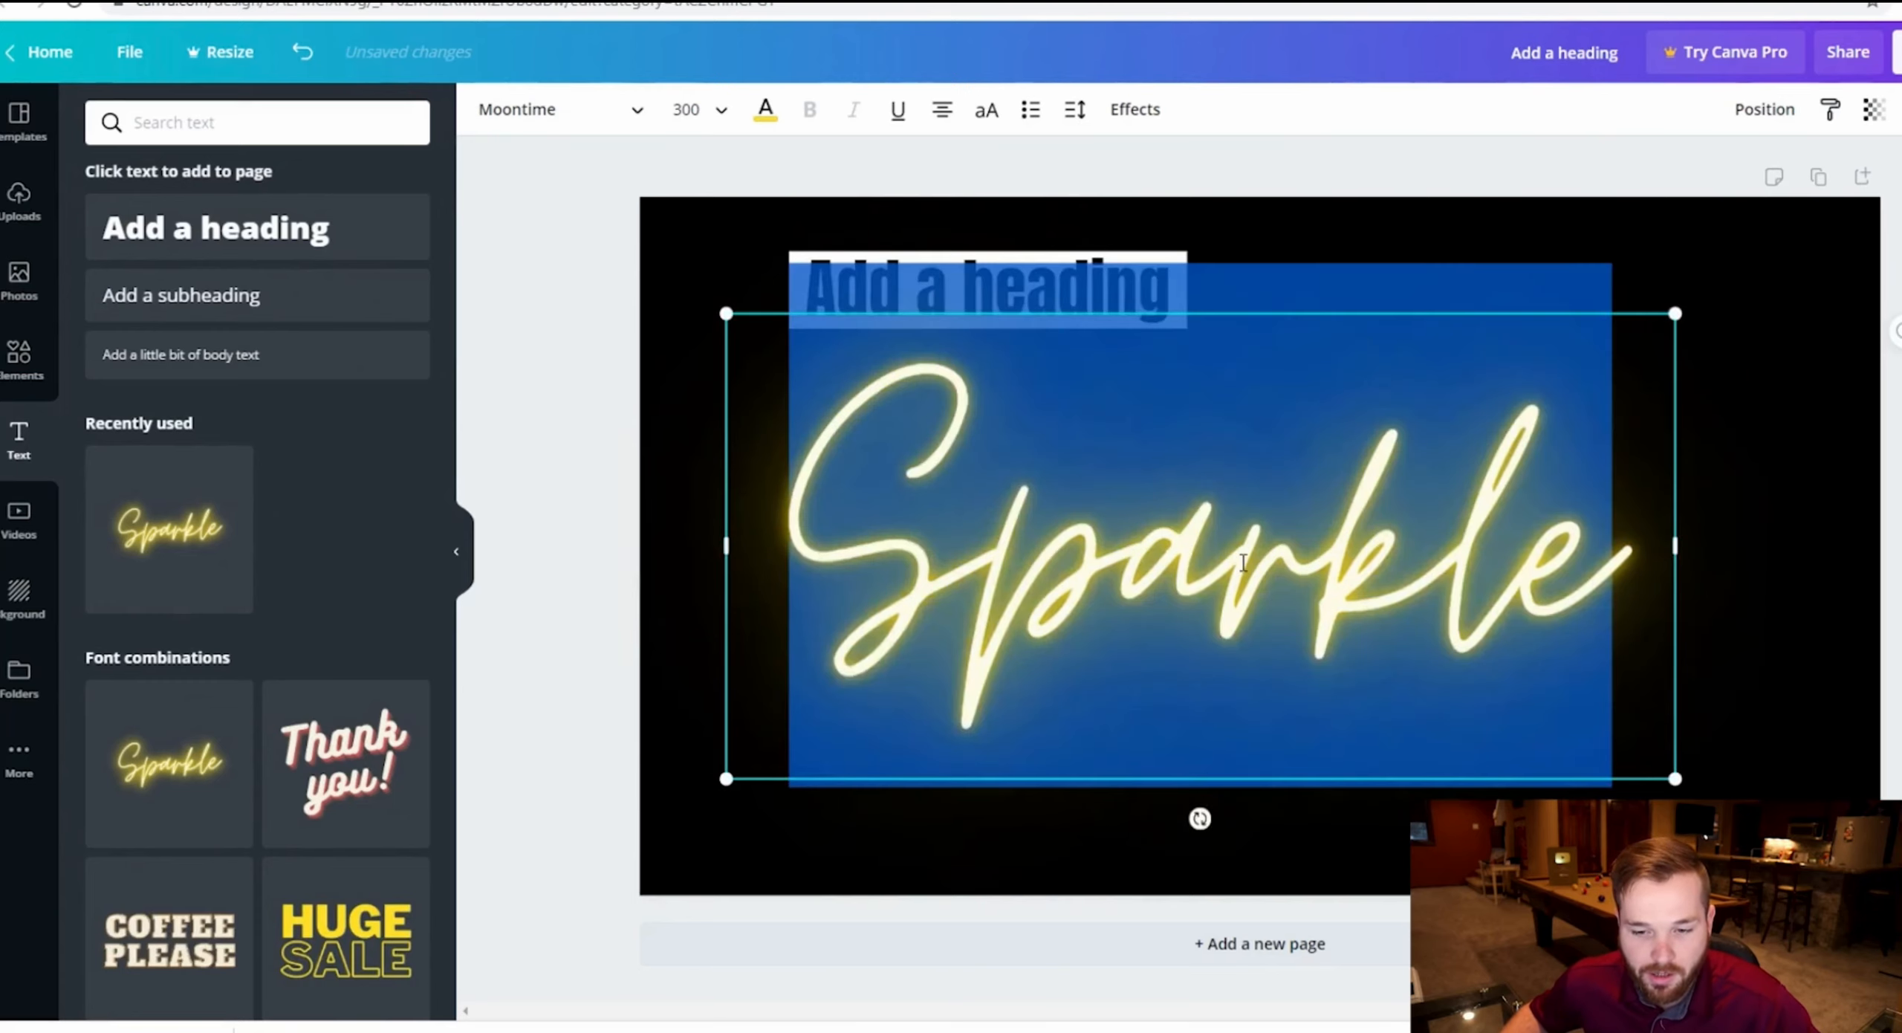
text(asdfgadfgs)
drag(1529, 461, 738, 272)
key(BackSpace)
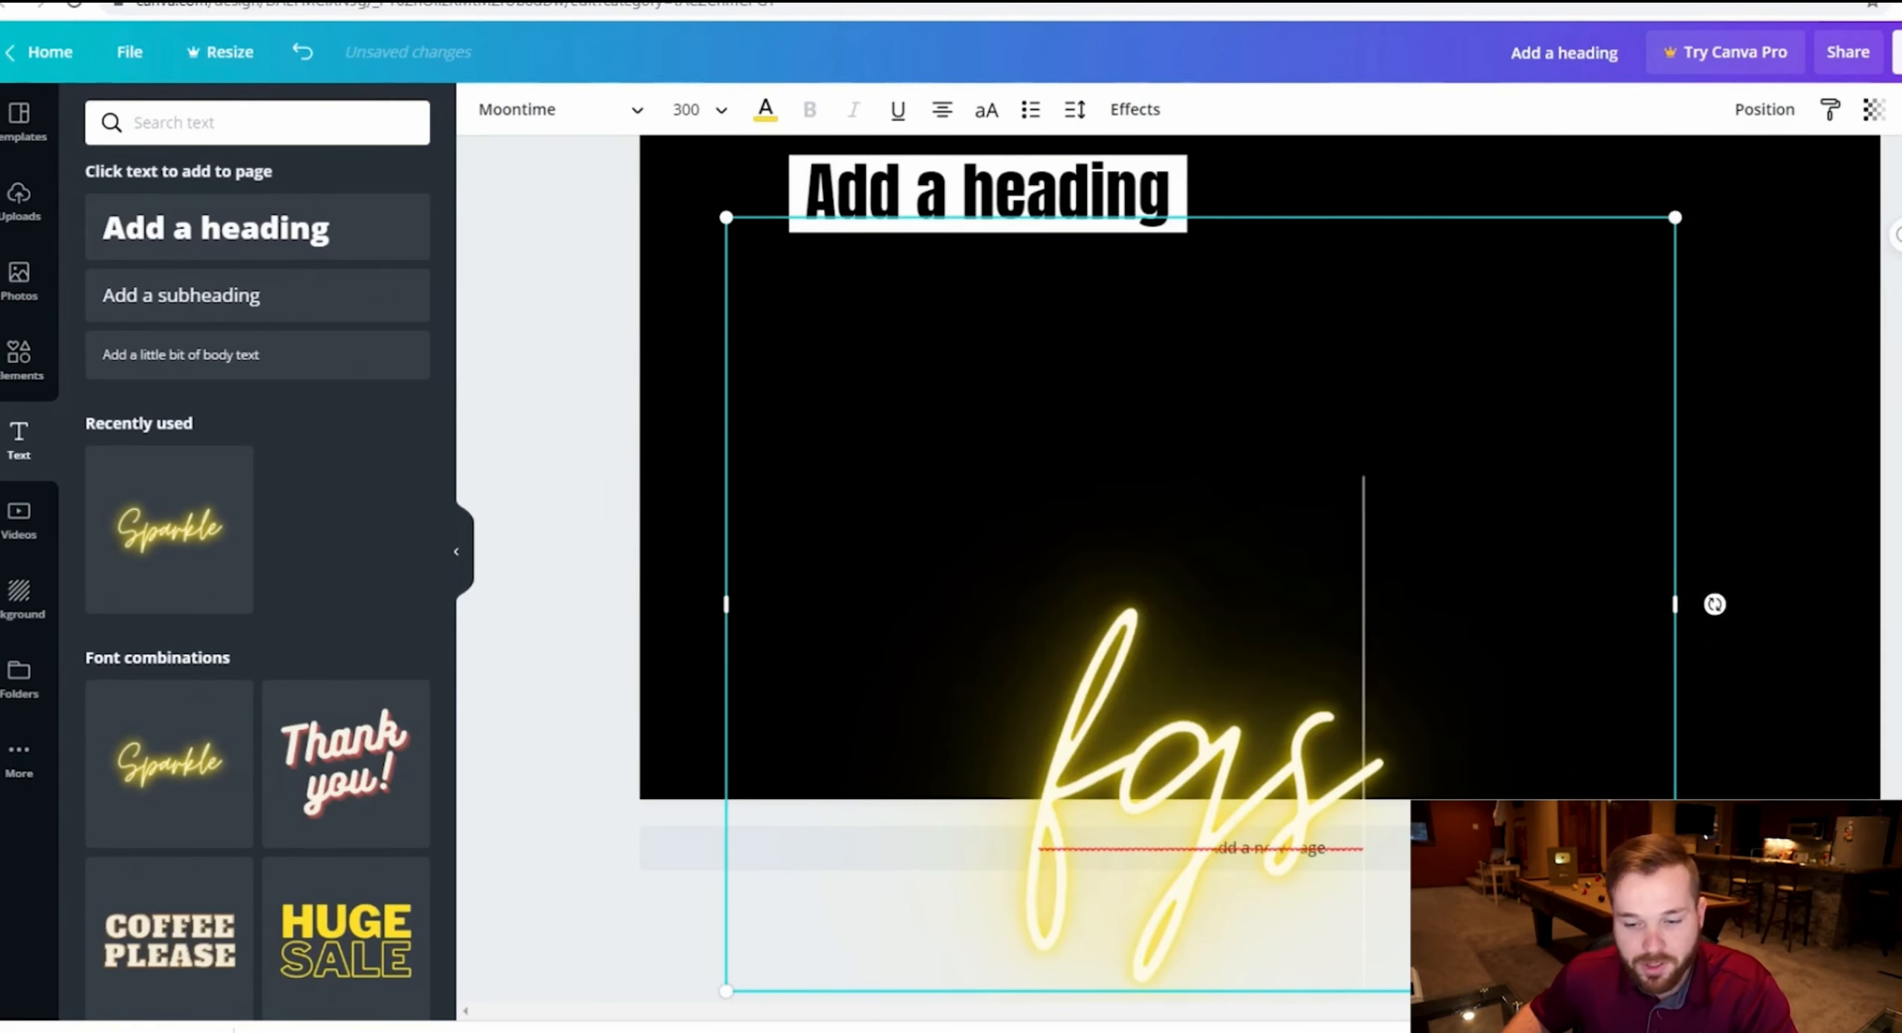
key(BackSpace)
key(BackSpace)
key(BackSpace)
click(1767, 353)
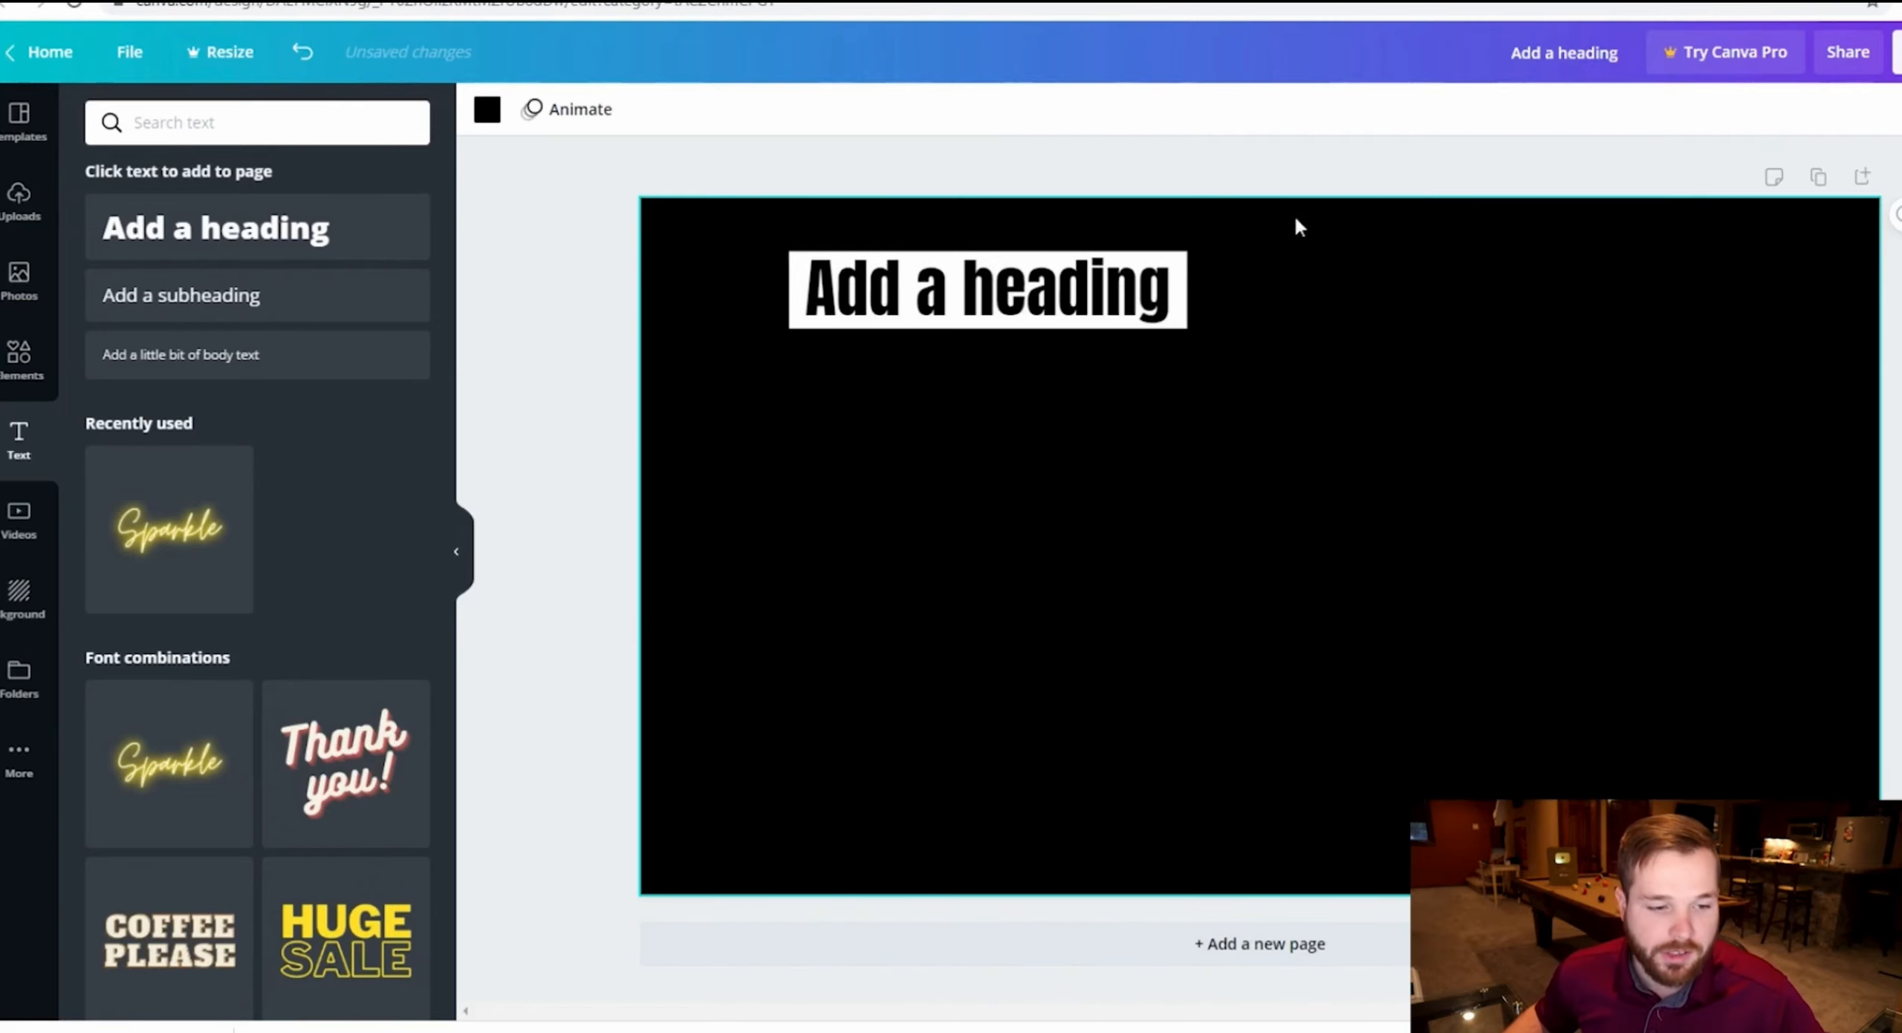
- Browse the ready-made text font combinations and the categories of the Elements library
scroll(223, 427, down, 8)
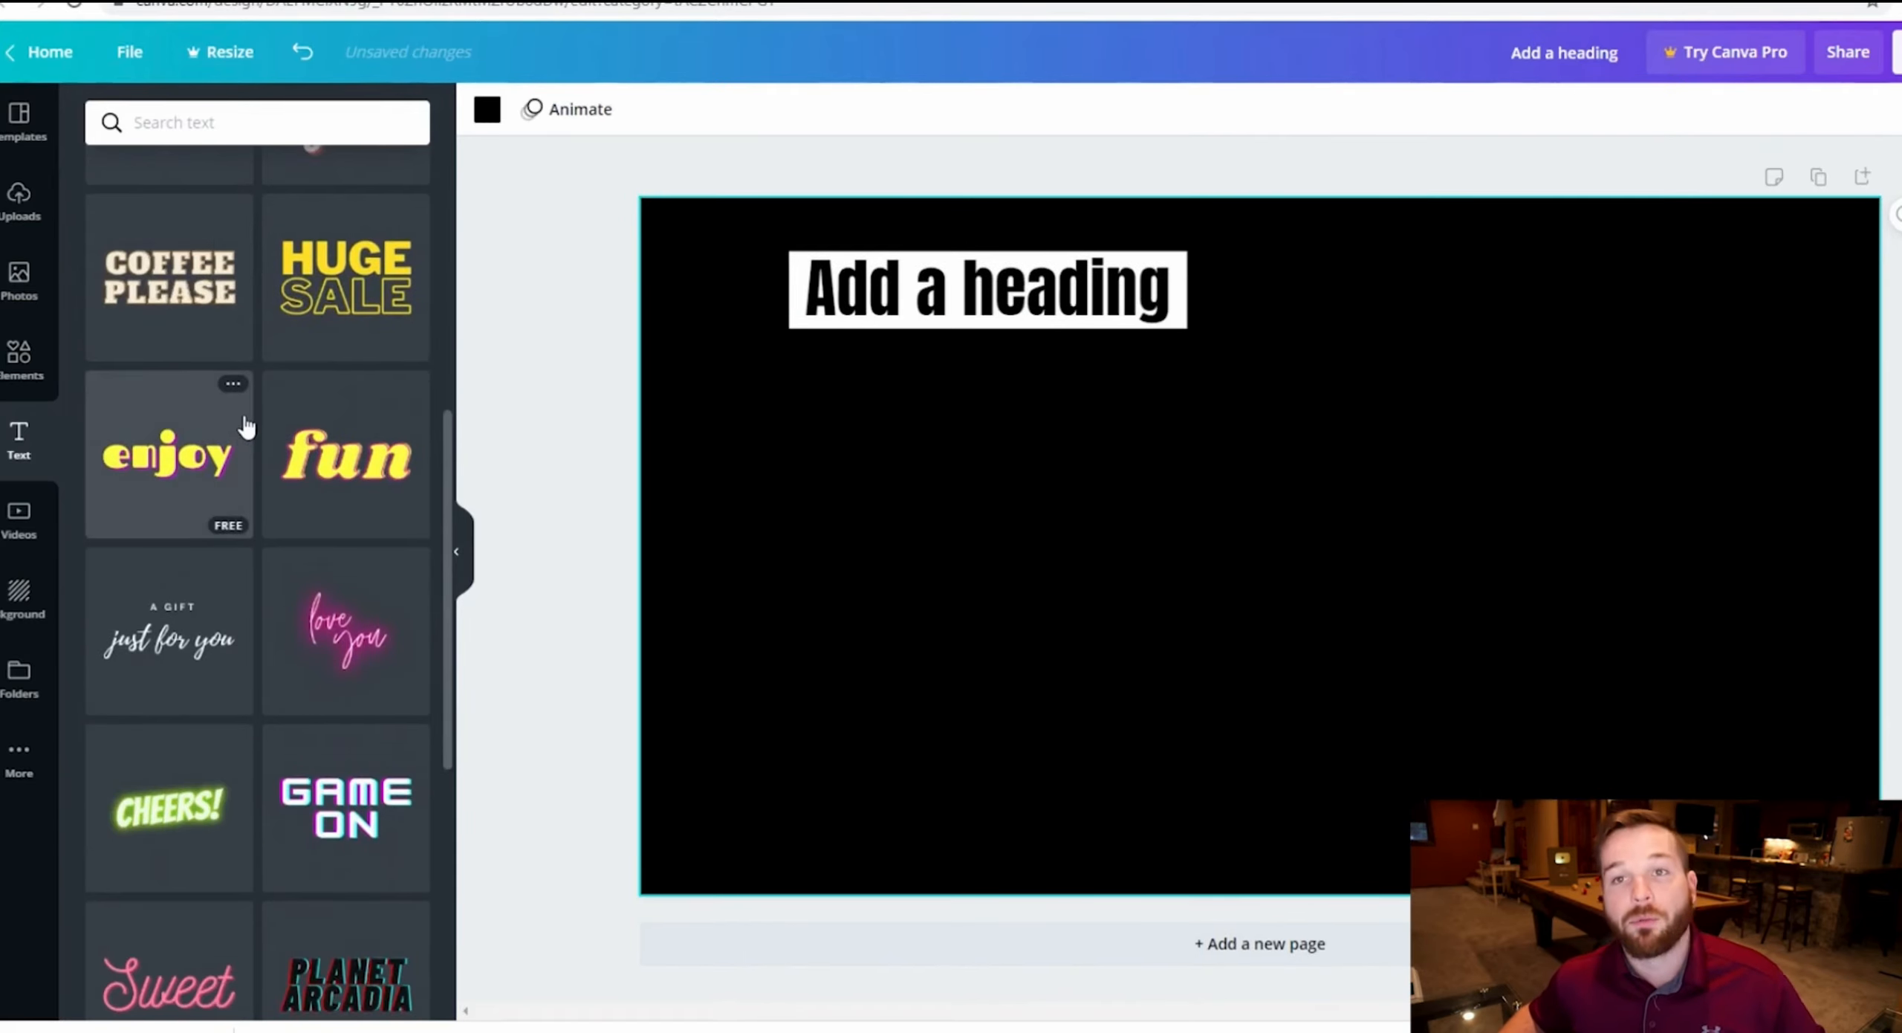
scroll(247, 428, down, 8)
scroll(233, 421, up, 16)
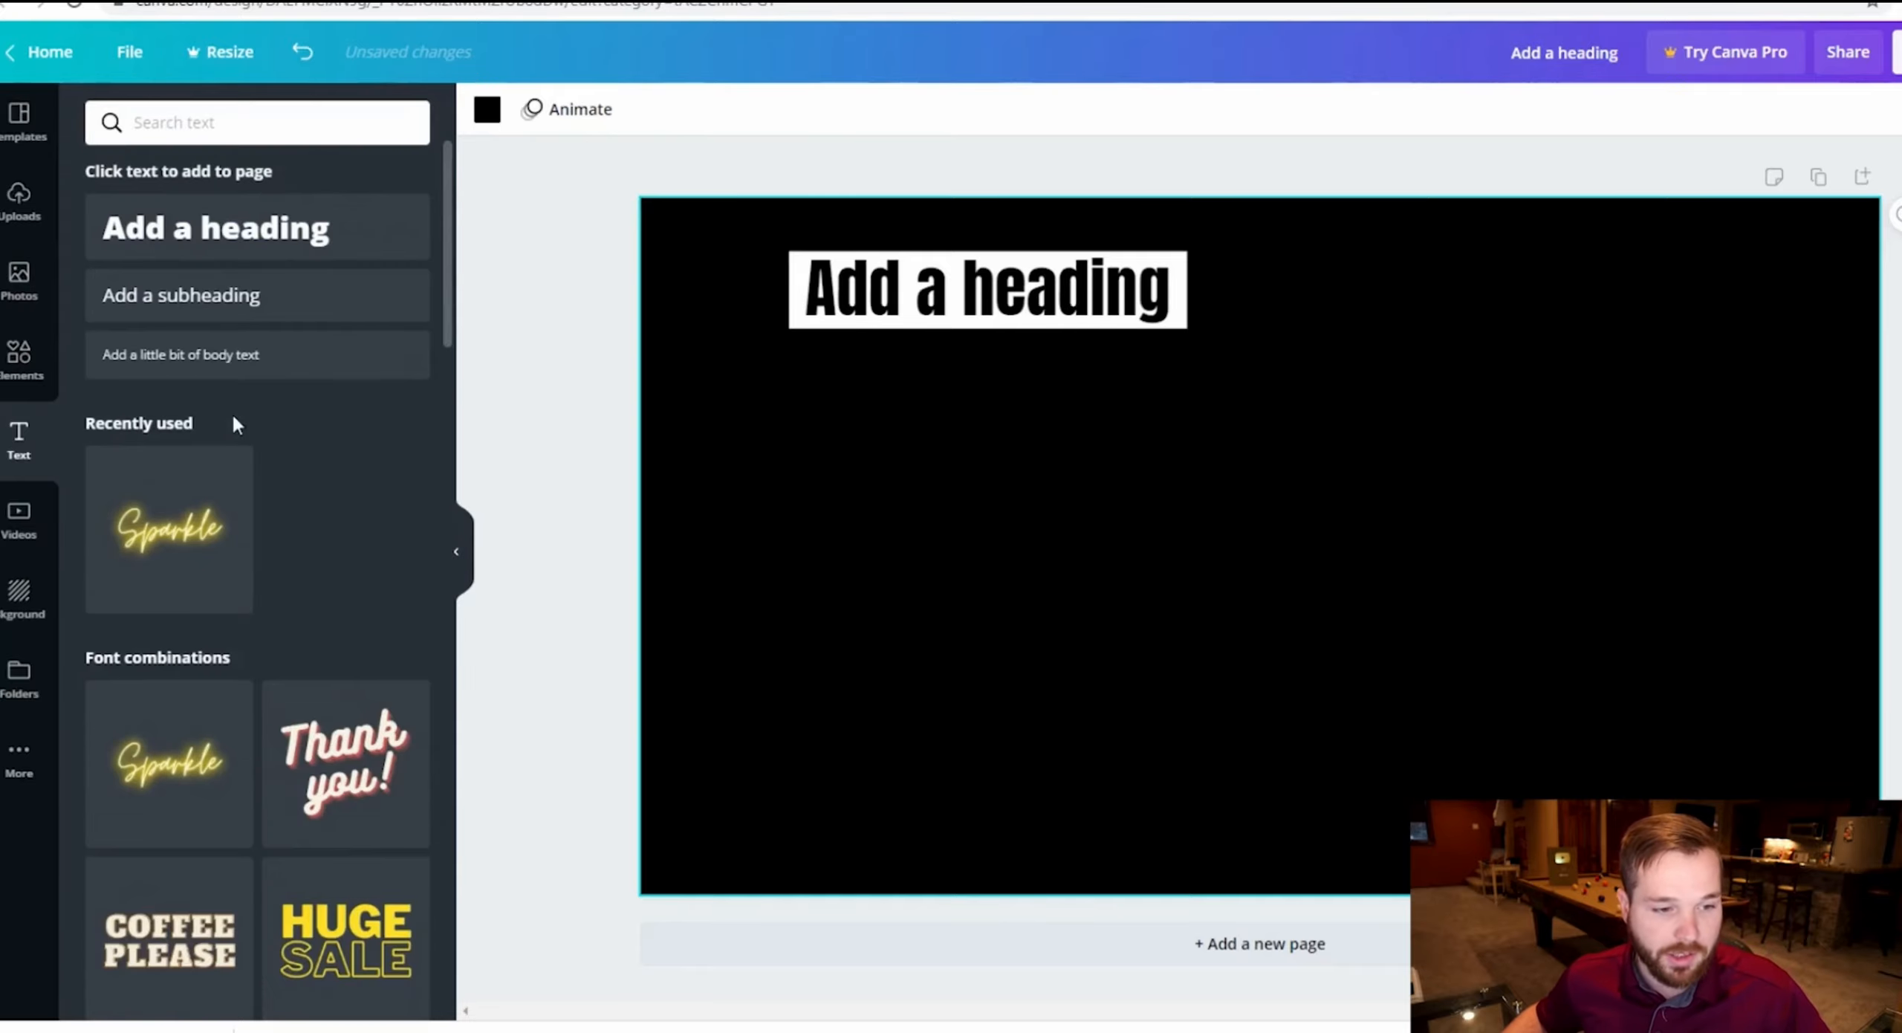
click(27, 369)
click(179, 121)
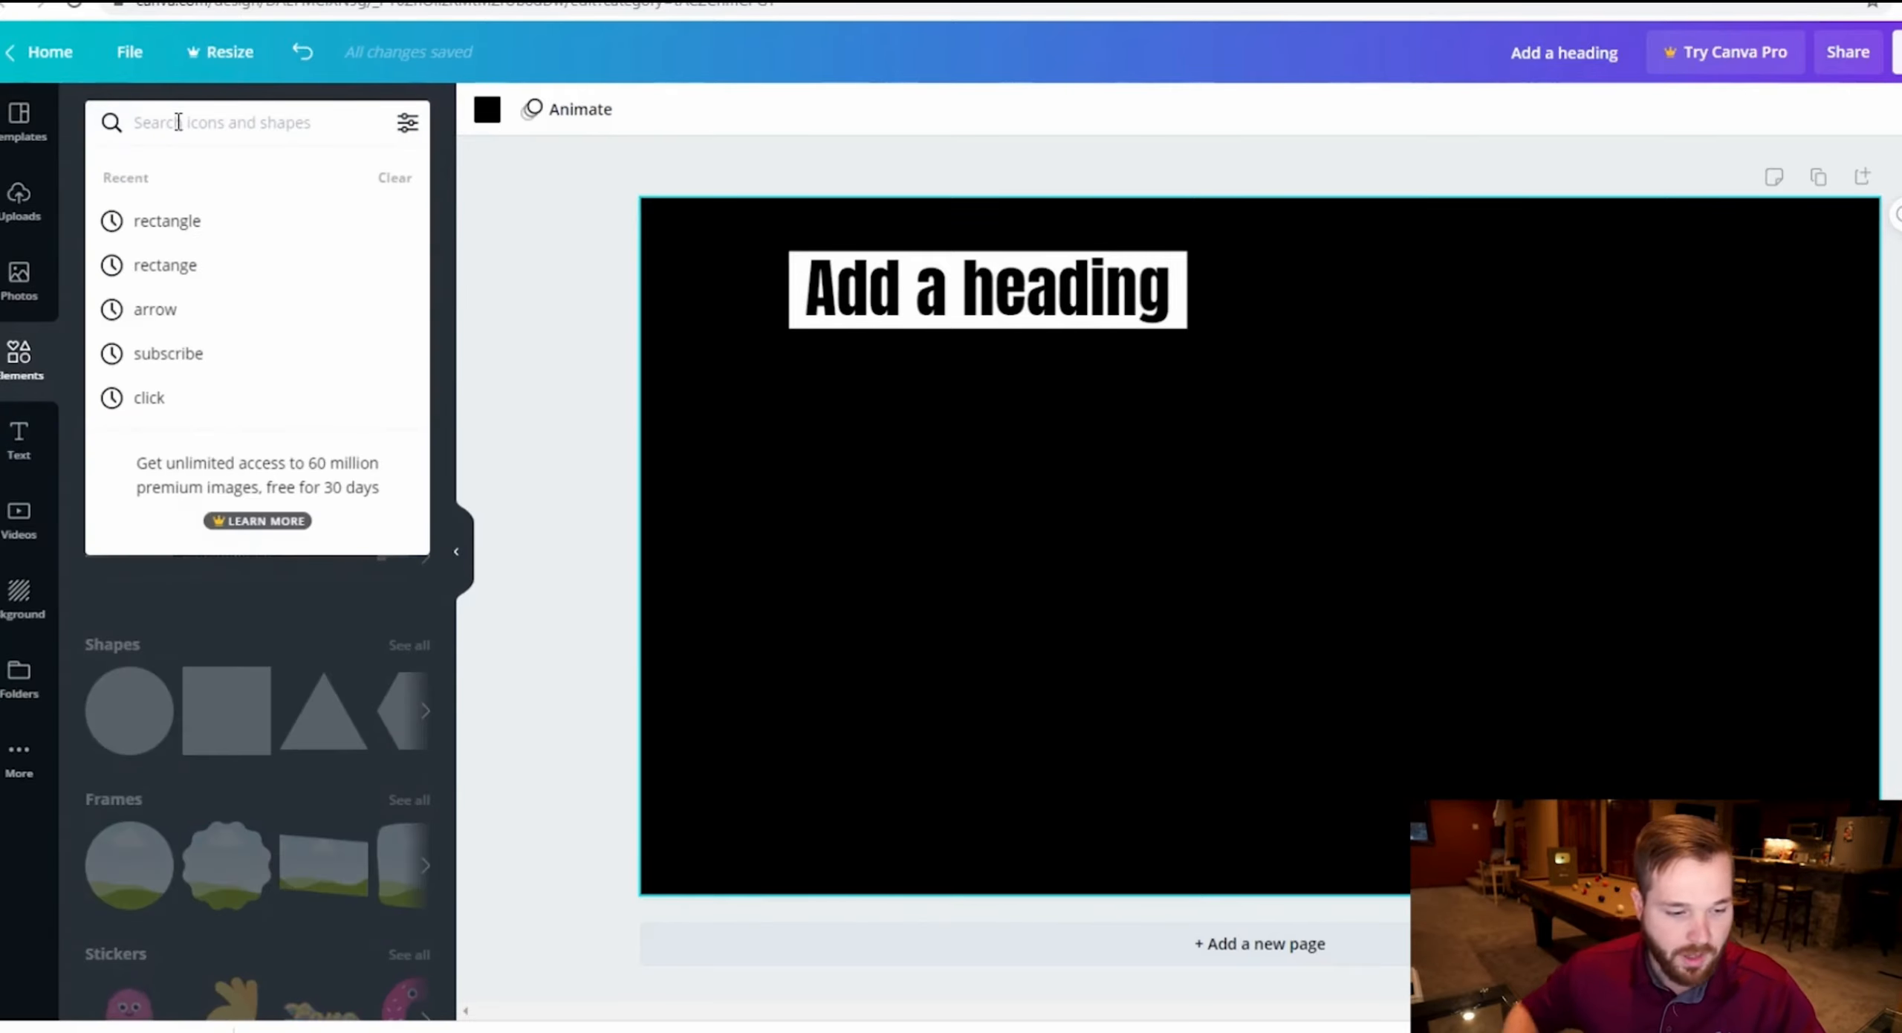
click(346, 635)
scroll(314, 501, down, 8)
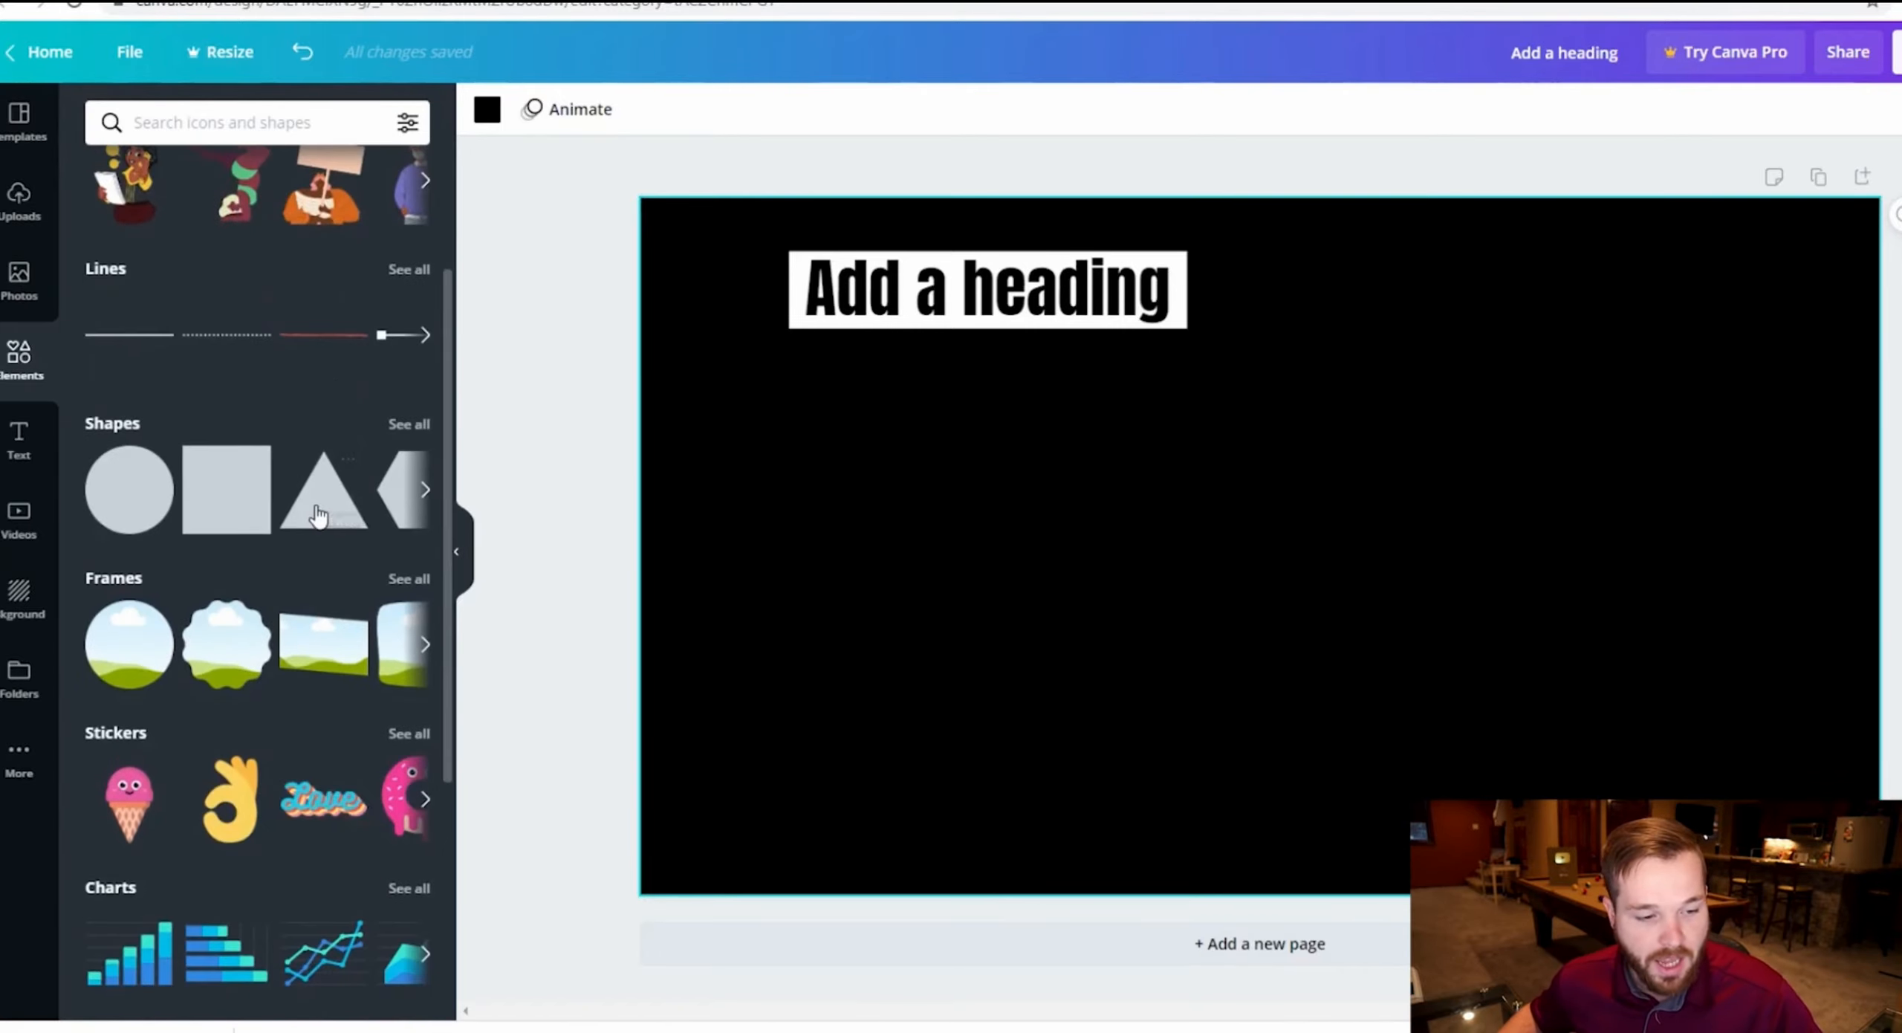
scroll(279, 425, down, 15)
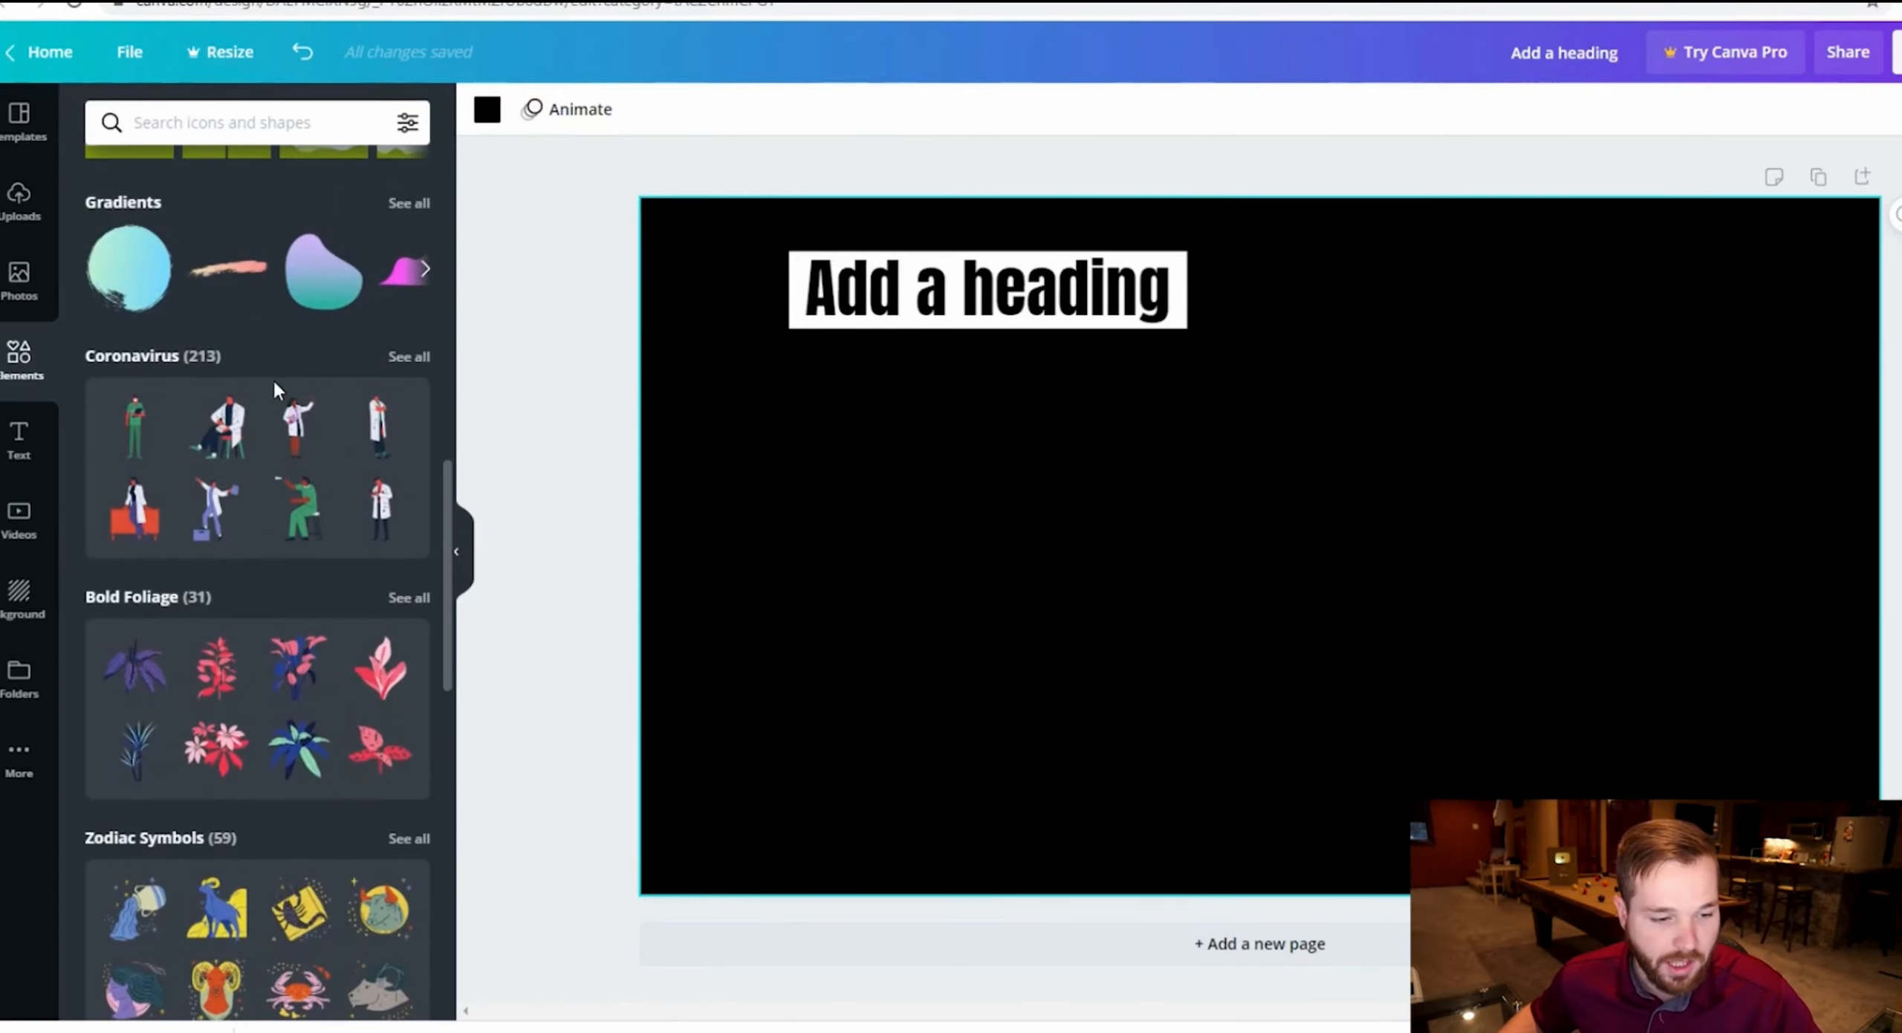
scroll(273, 379, down, 20)
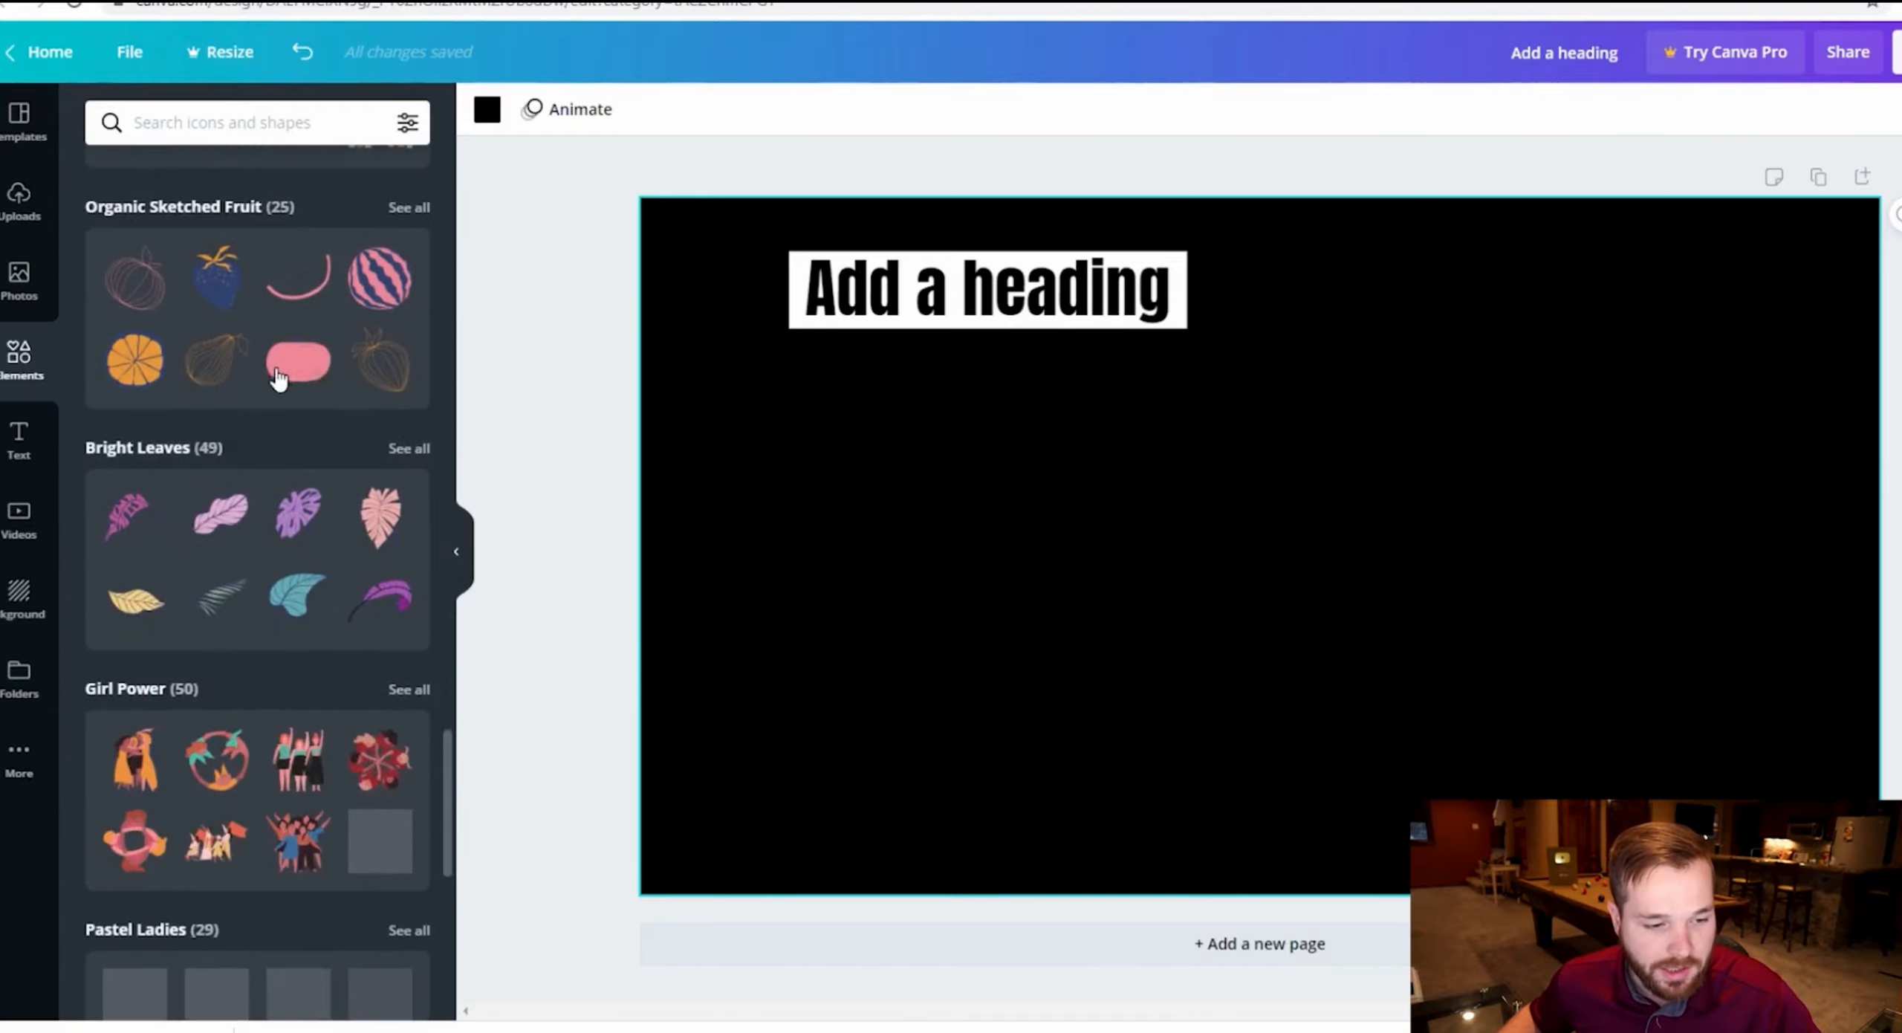
scroll(281, 476, down, 3)
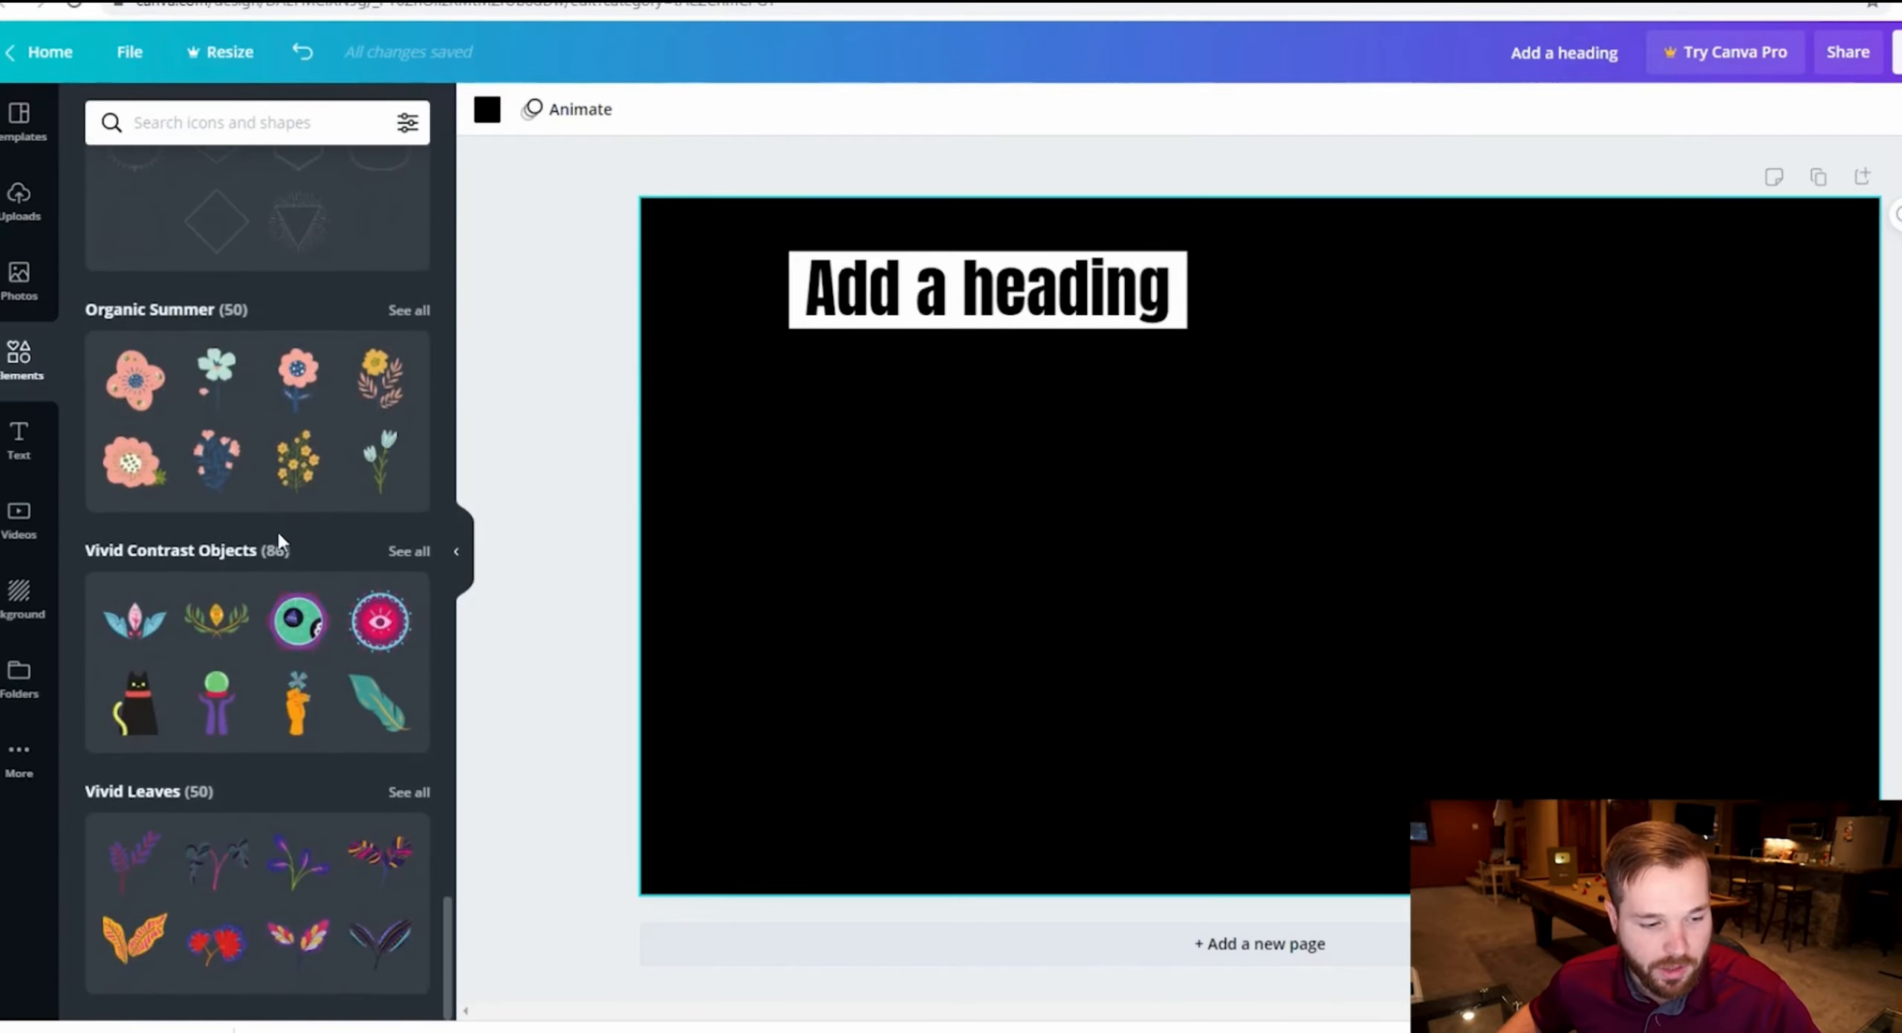
scroll(277, 530, up, 20)
- Try an orange brick wall and a blue brick wall from the background library as the page background
click(21, 598)
scroll(255, 480, down, 10)
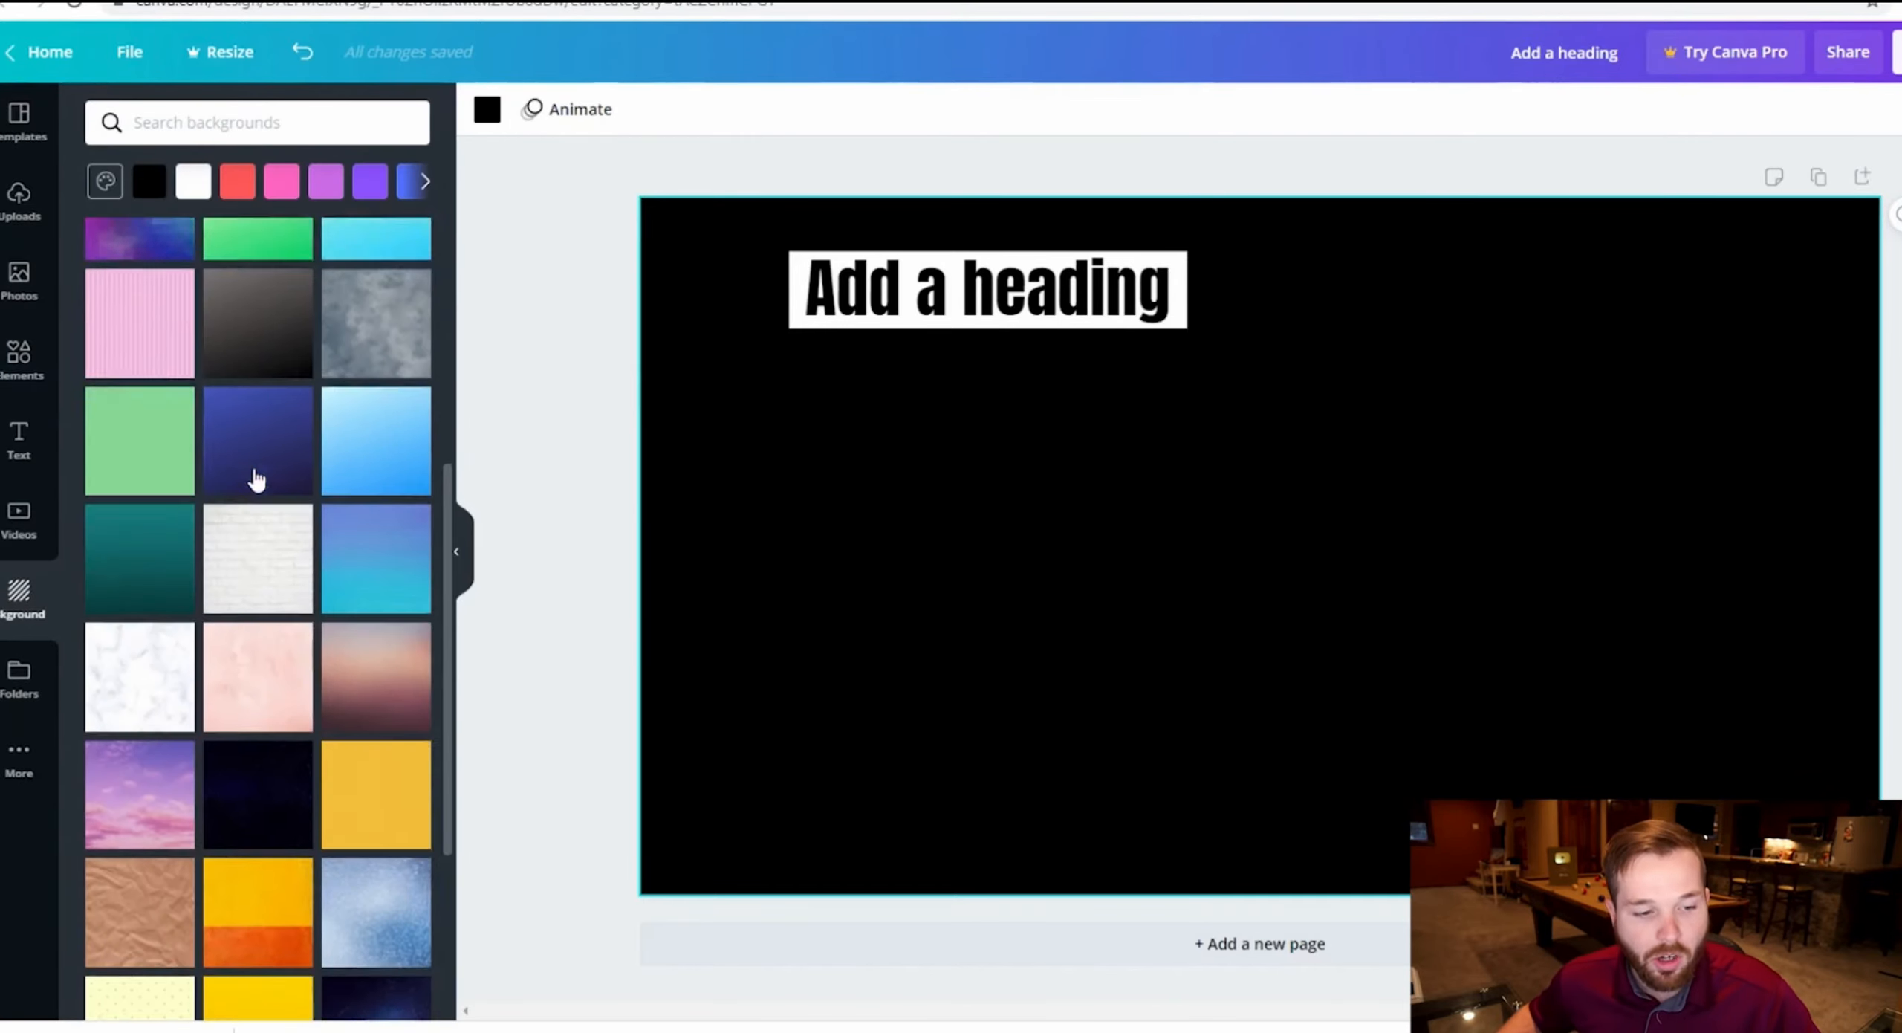
scroll(259, 446, down, 10)
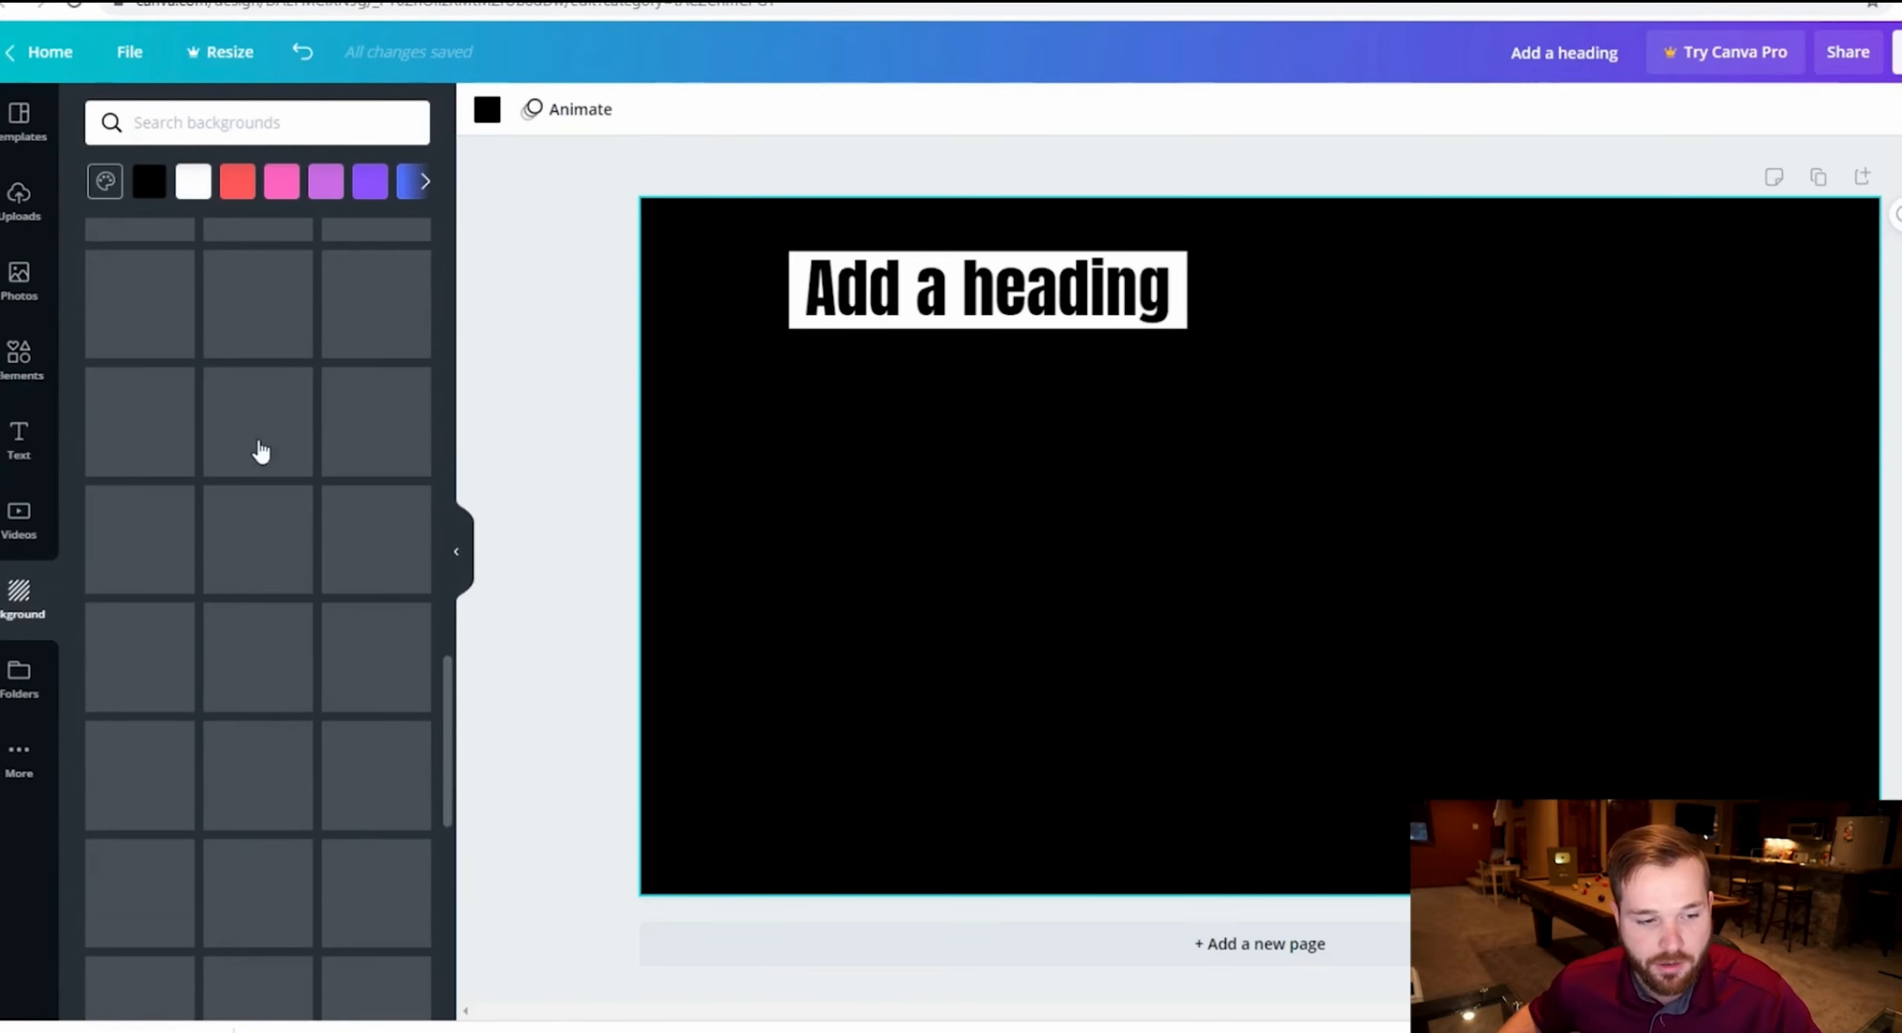
click(243, 421)
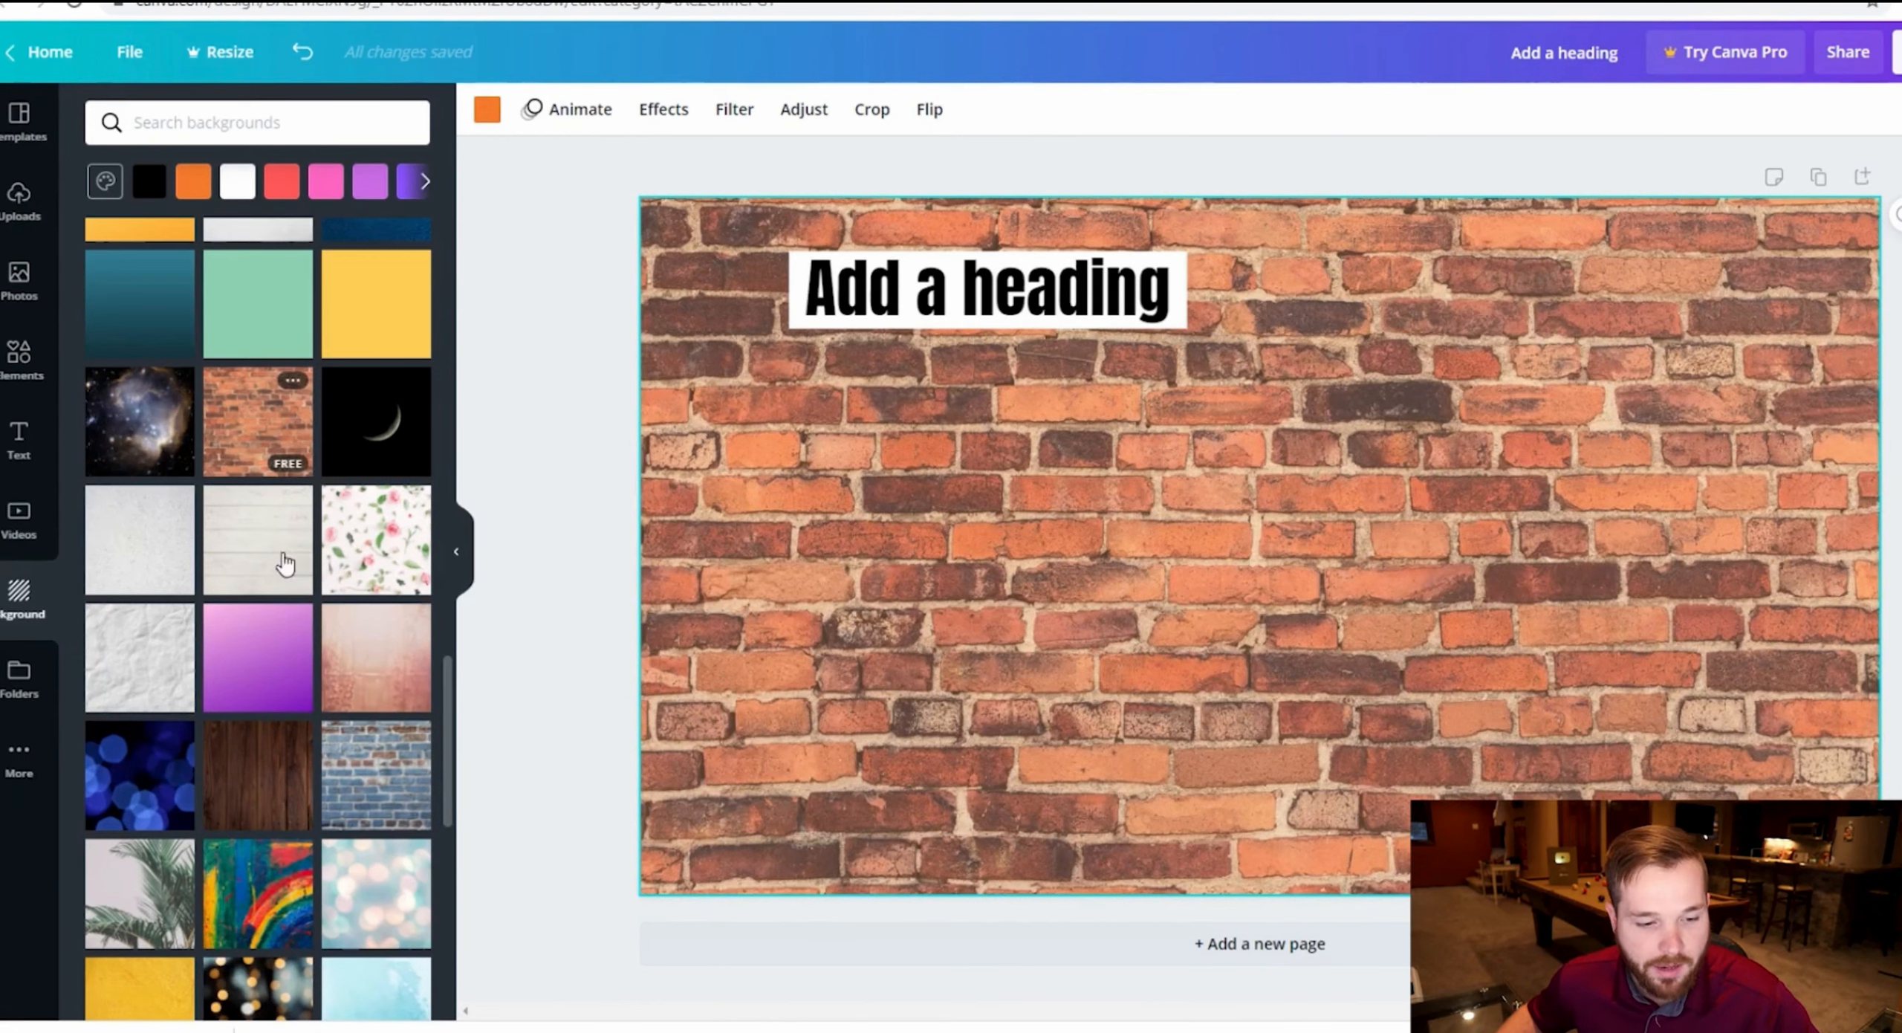
click(394, 802)
- Try the pastel triangle pattern, plain mint, blue light swirl and fireworks images as the page background
scroll(290, 672, down, 6)
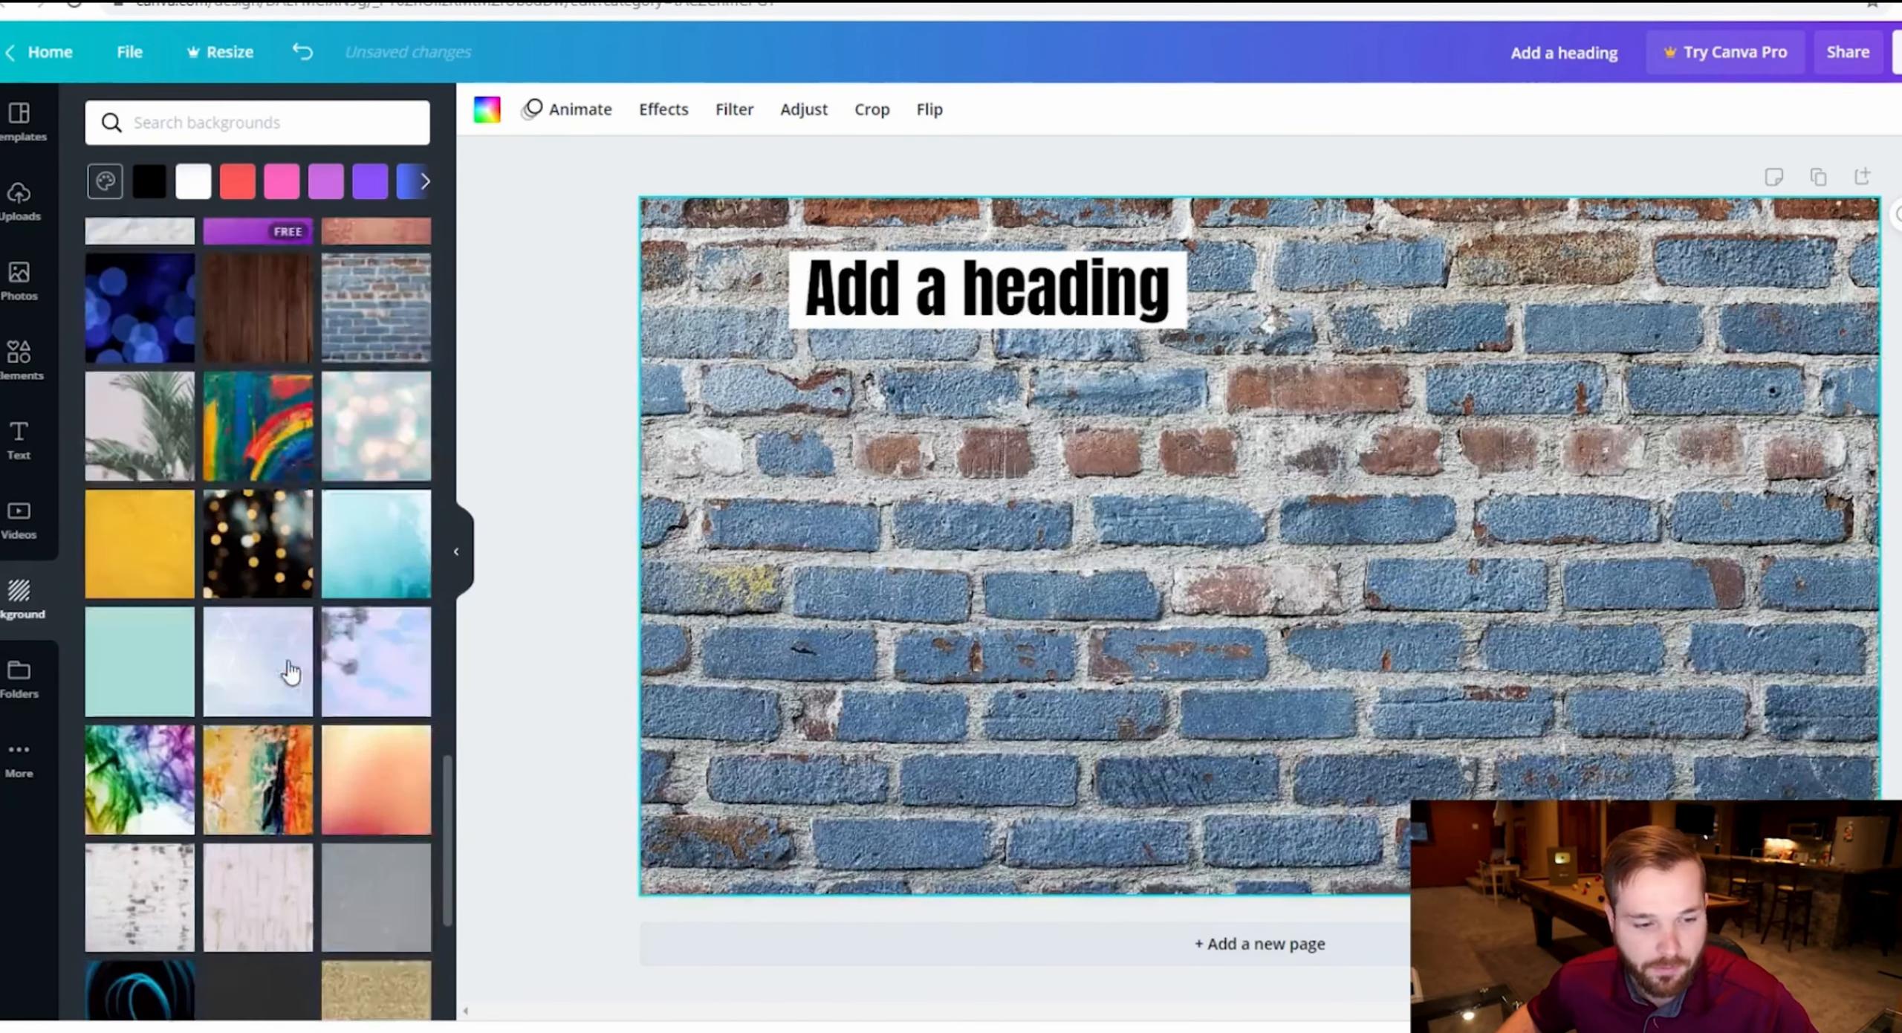
scroll(289, 673, down, 1)
click(271, 610)
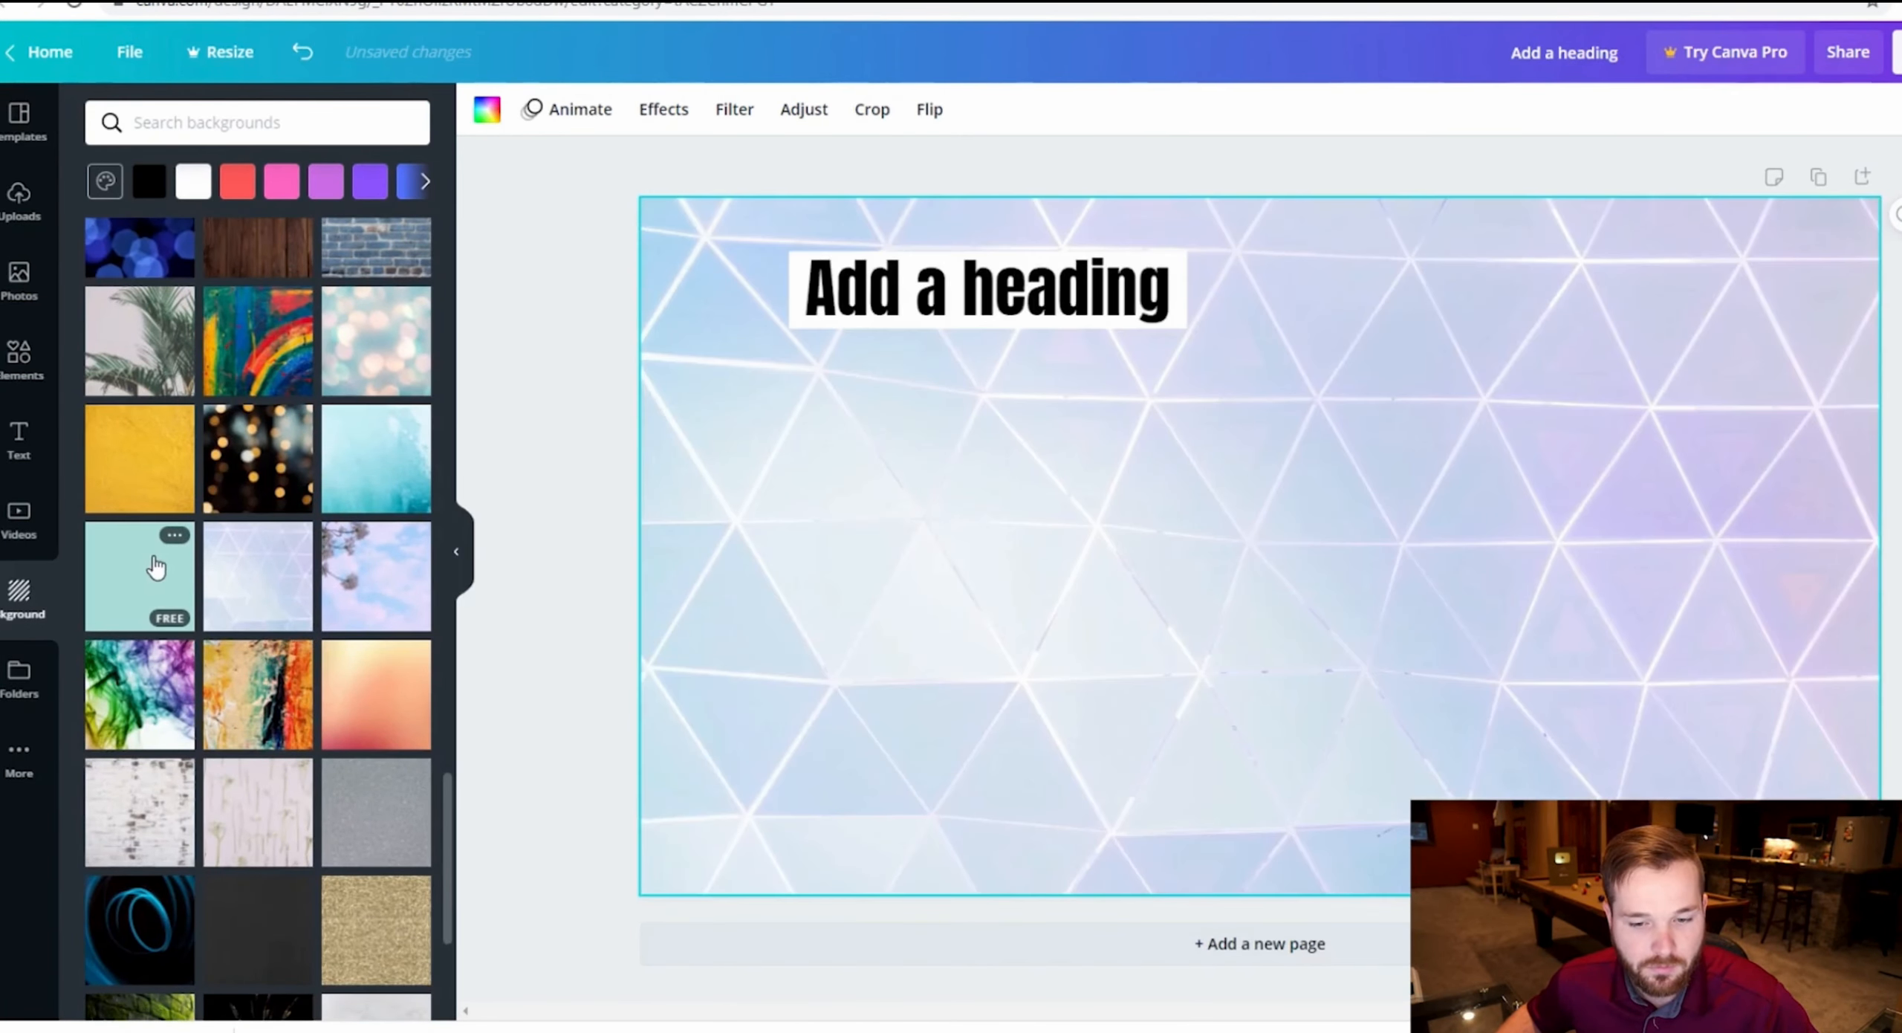
click(155, 567)
scroll(155, 567, down, 5)
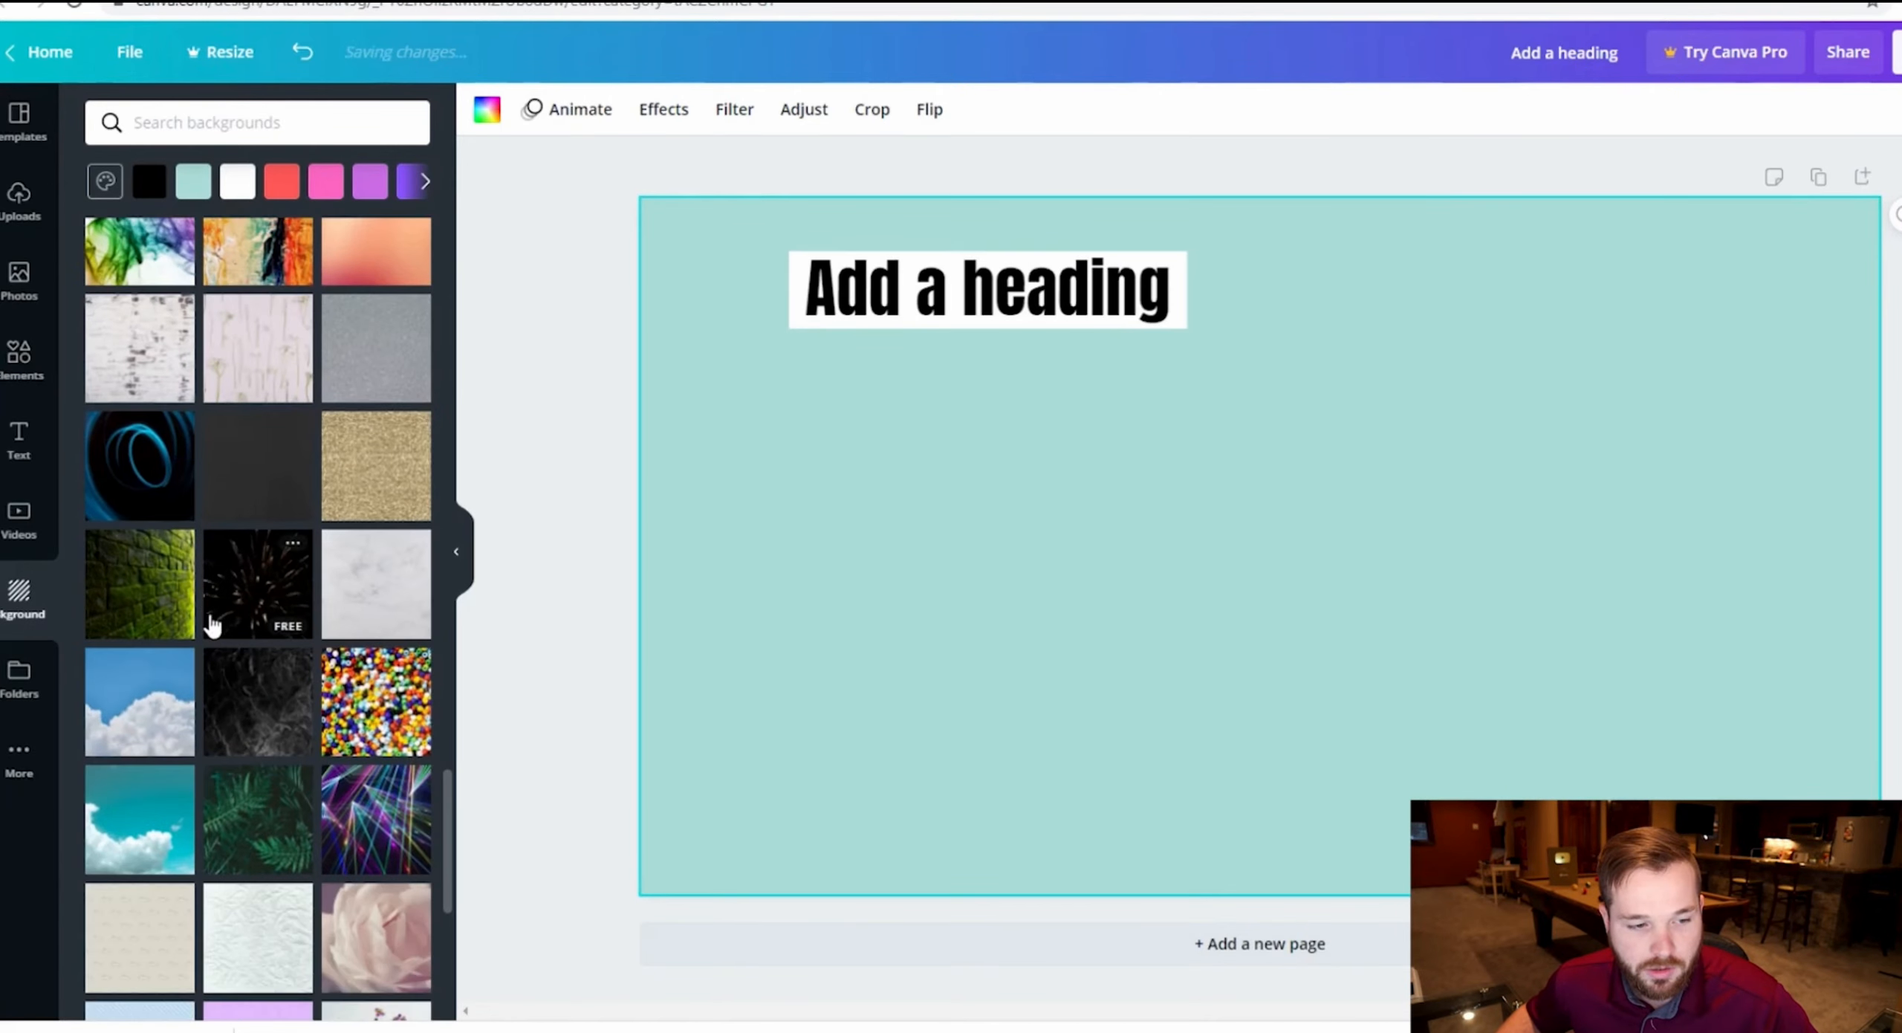
click(130, 483)
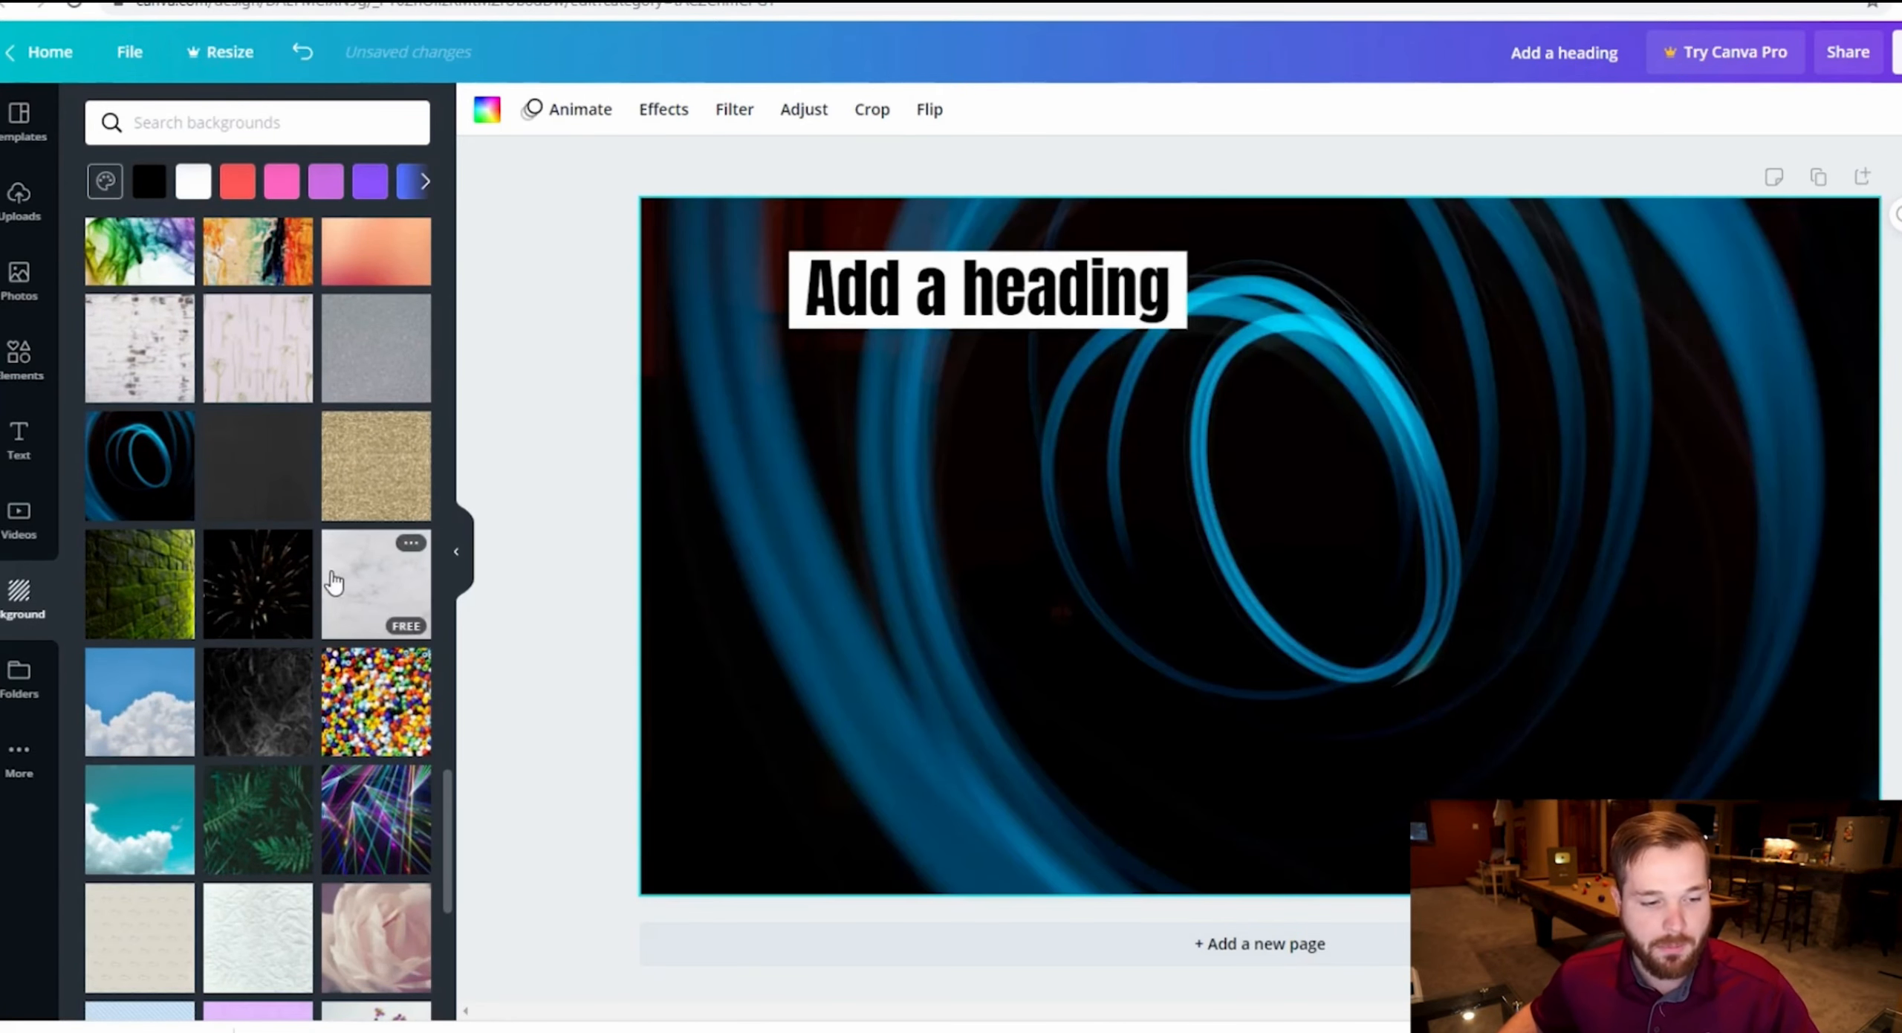
click(246, 576)
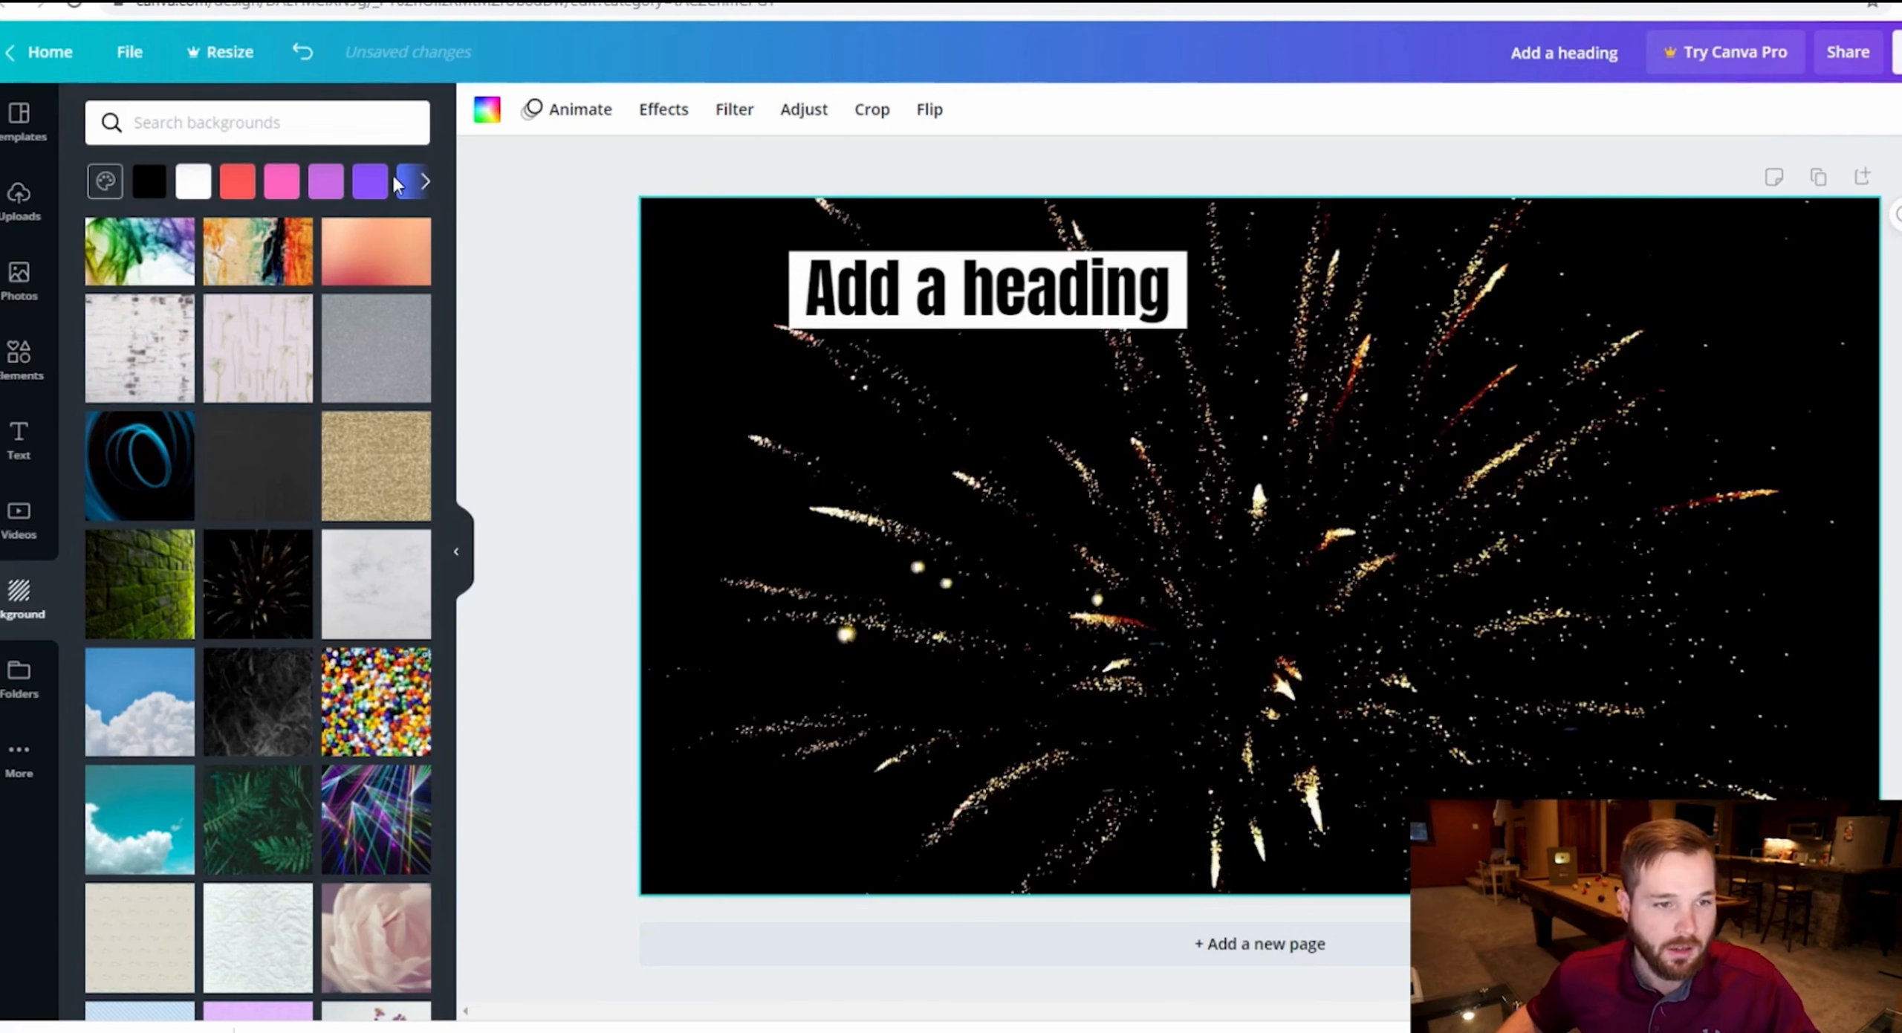
- Place the uploaded motorcycle photo on the page so it fills the whole canvas as the background
click(23, 196)
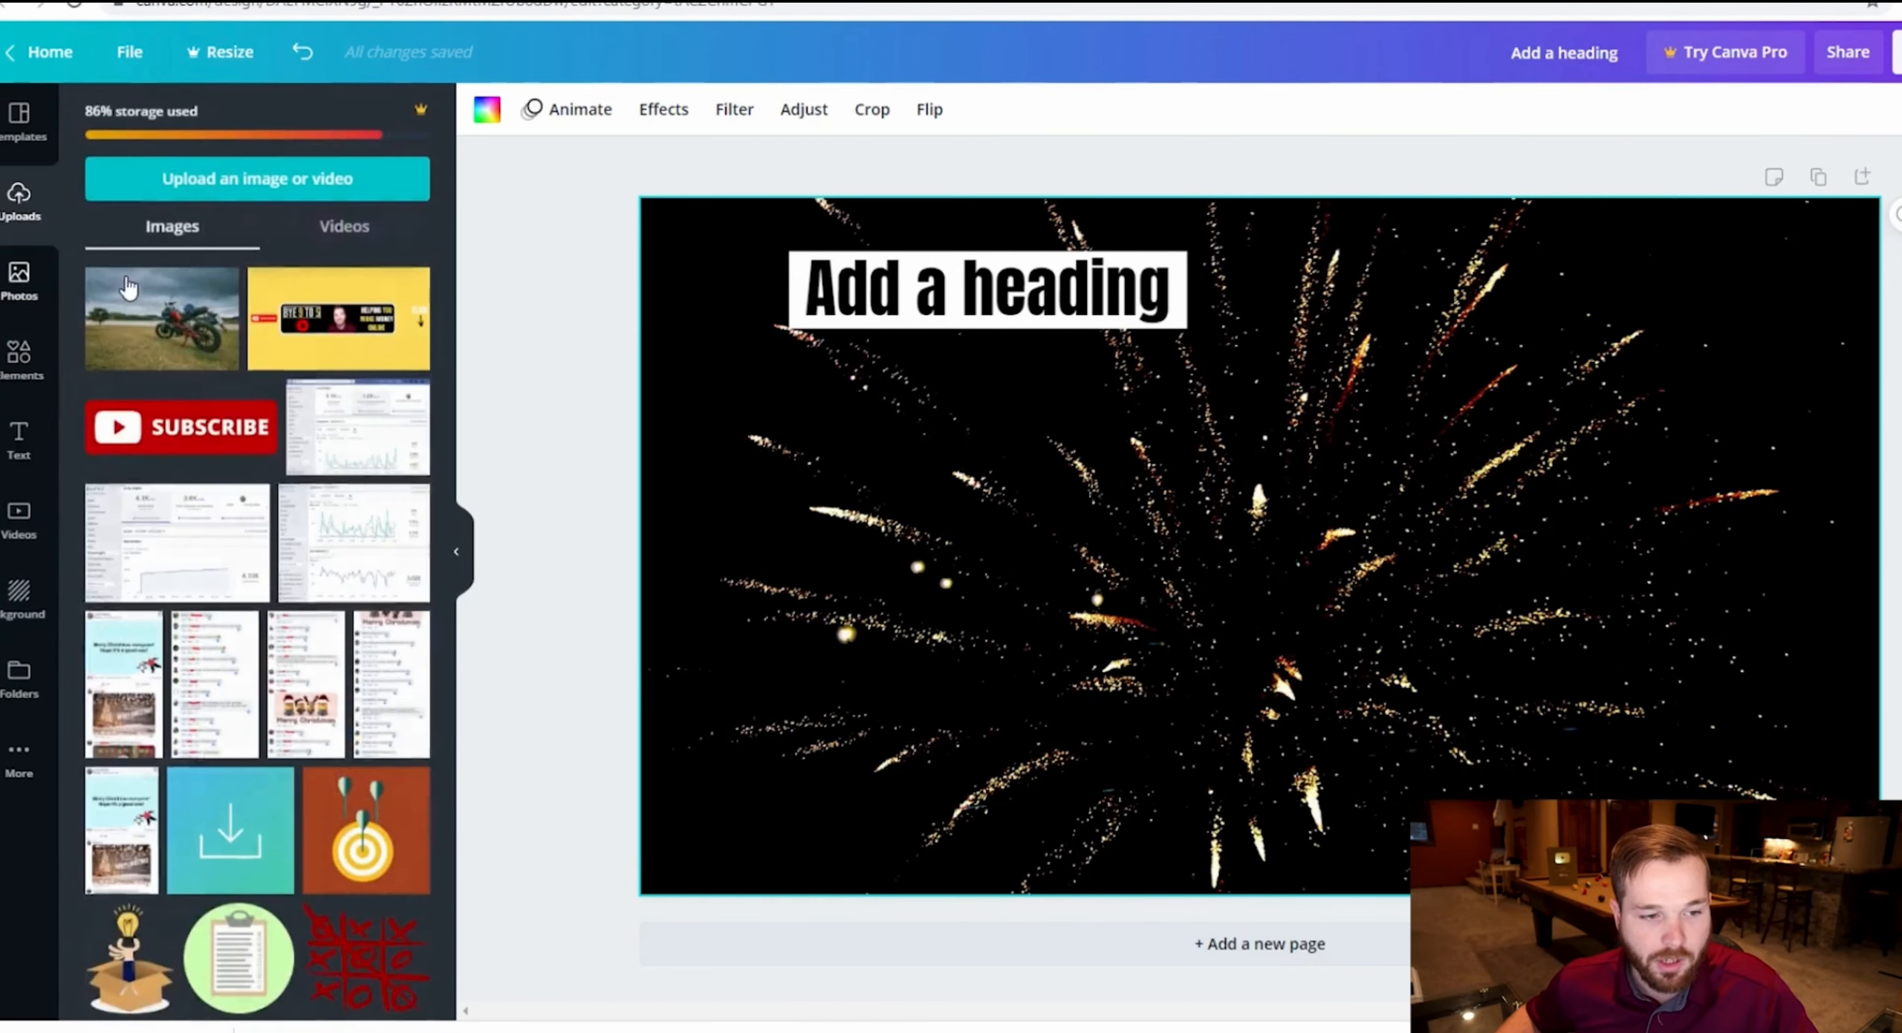
click(162, 319)
drag(1629, 308, 1848, 127)
drag(1724, 446, 1479, 454)
drag(1770, 540, 1873, 535)
- Delete the heading and the white rectangle behind it
click(1094, 303)
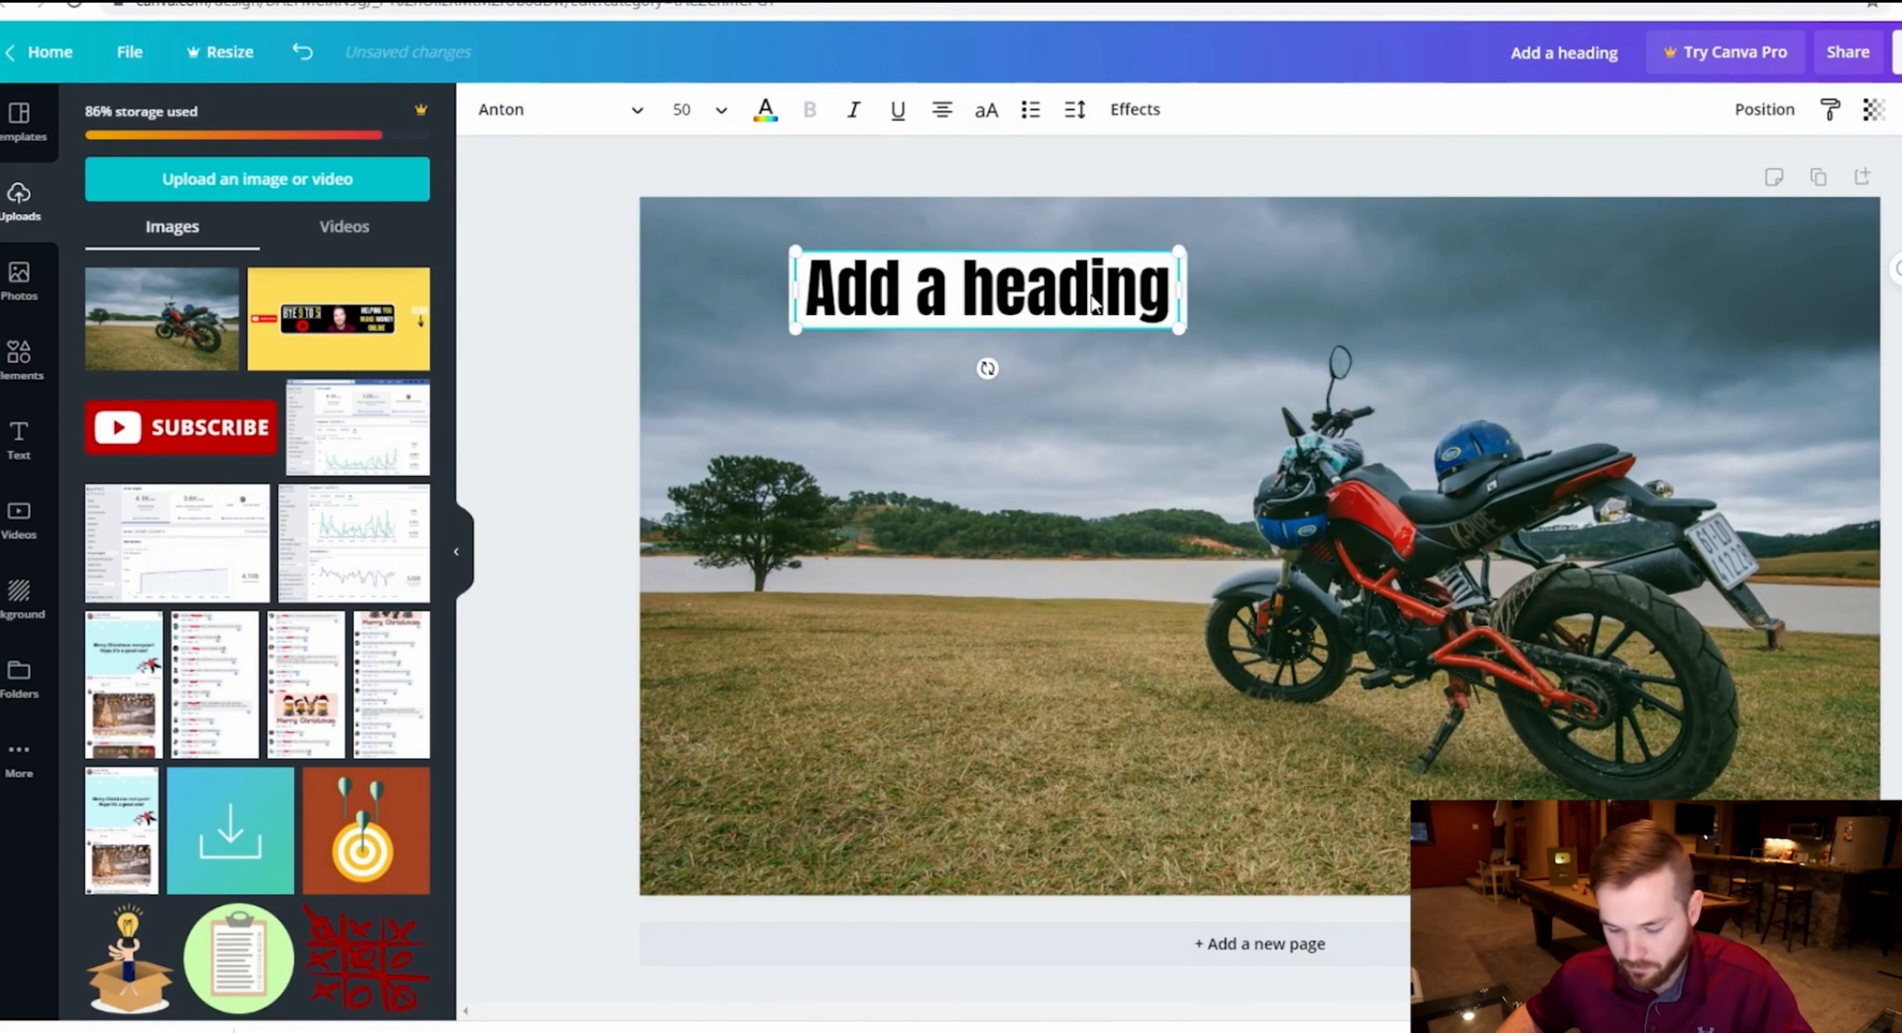
key(Delete)
click(1057, 318)
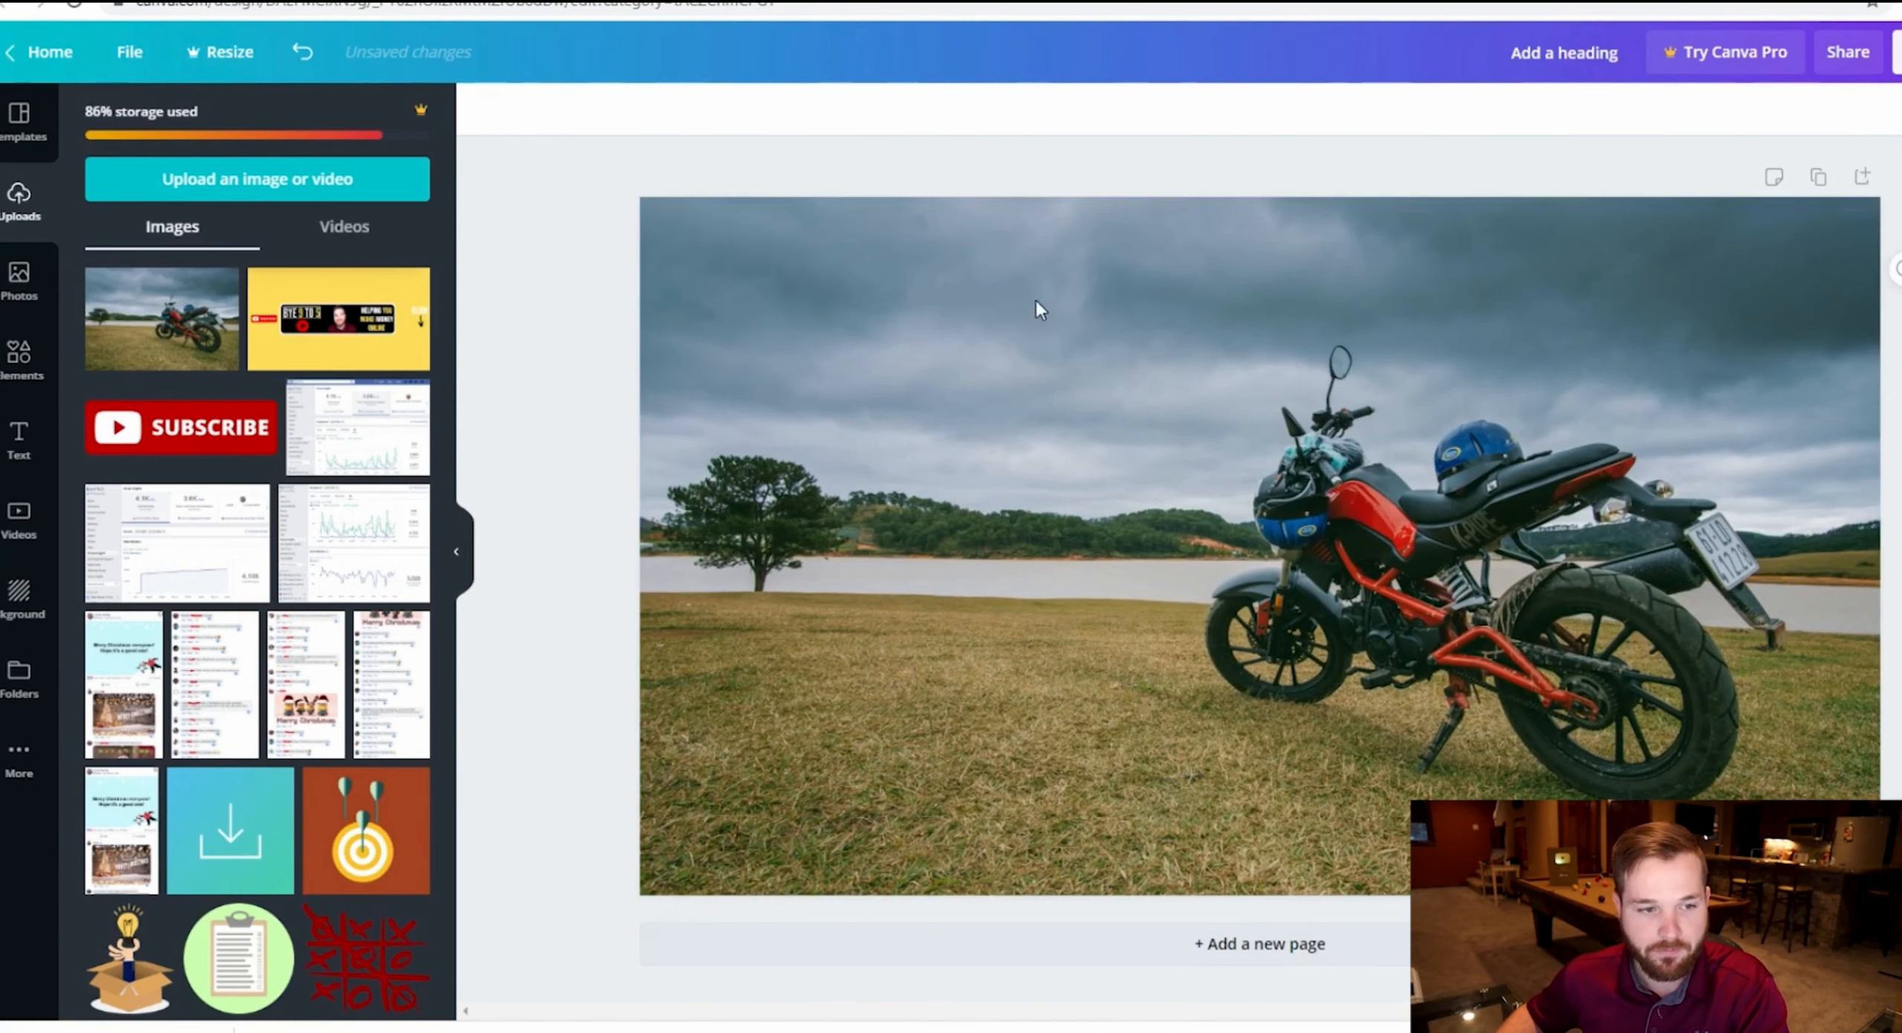
- Add a square shape and stretch it to full canvas height, covering the photo up to the motorcycle's front wheel
click(24, 369)
click(128, 249)
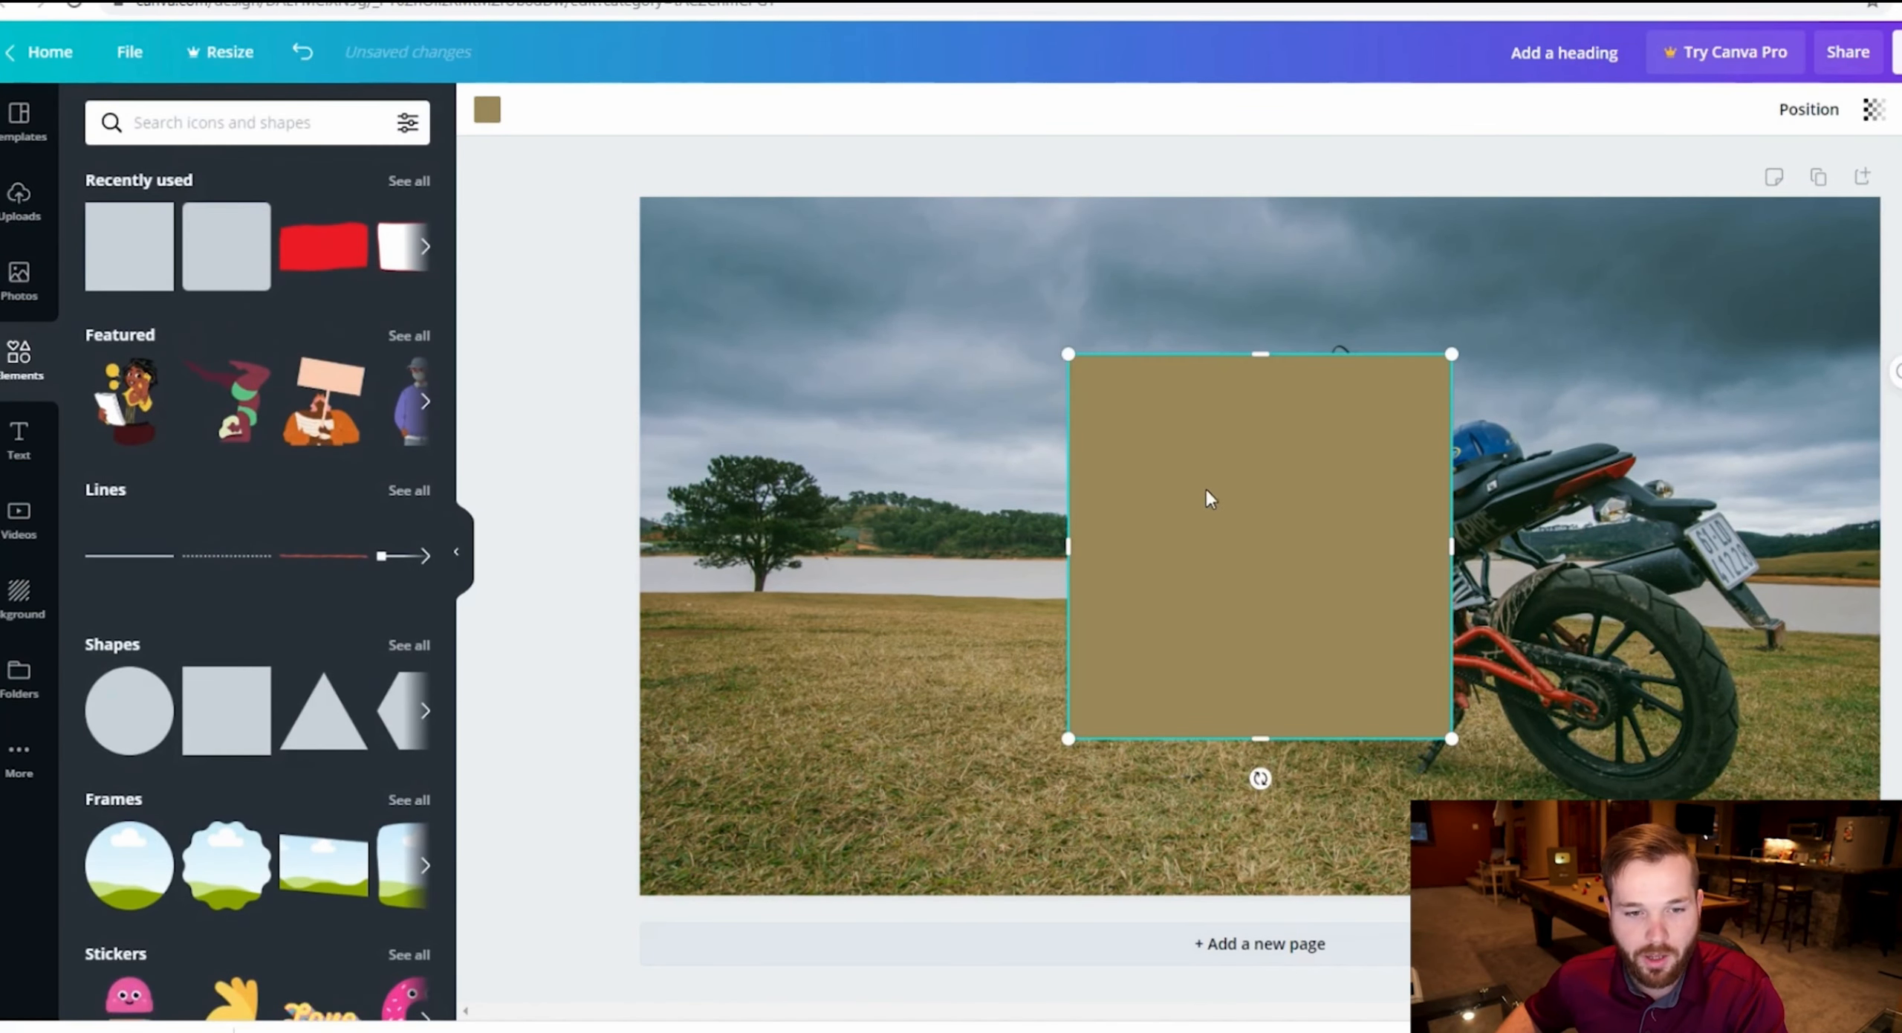
drag(1209, 497, 776, 322)
drag(840, 566, 921, 883)
drag(1022, 529, 1191, 539)
drag(914, 882, 914, 895)
- Set the rectangle's colour to black and deselect it
click(487, 110)
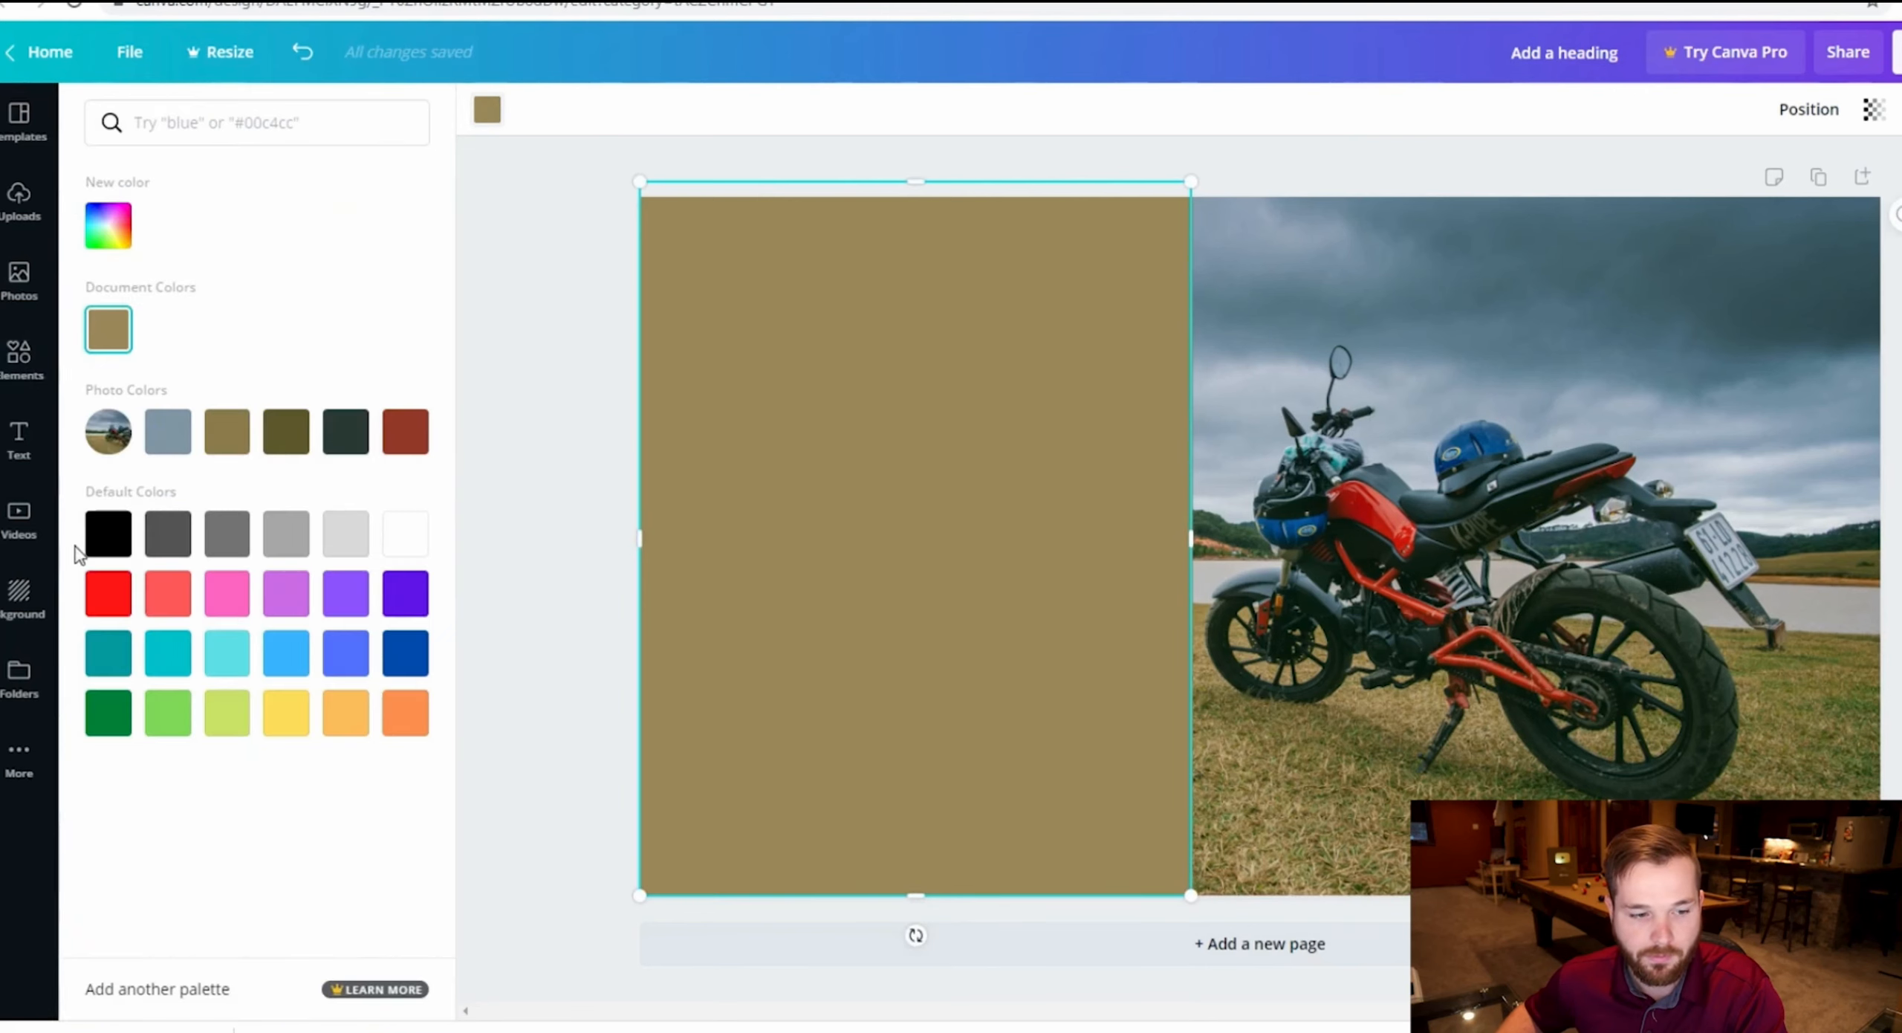
click(102, 541)
key(Escape)
key(Escape)
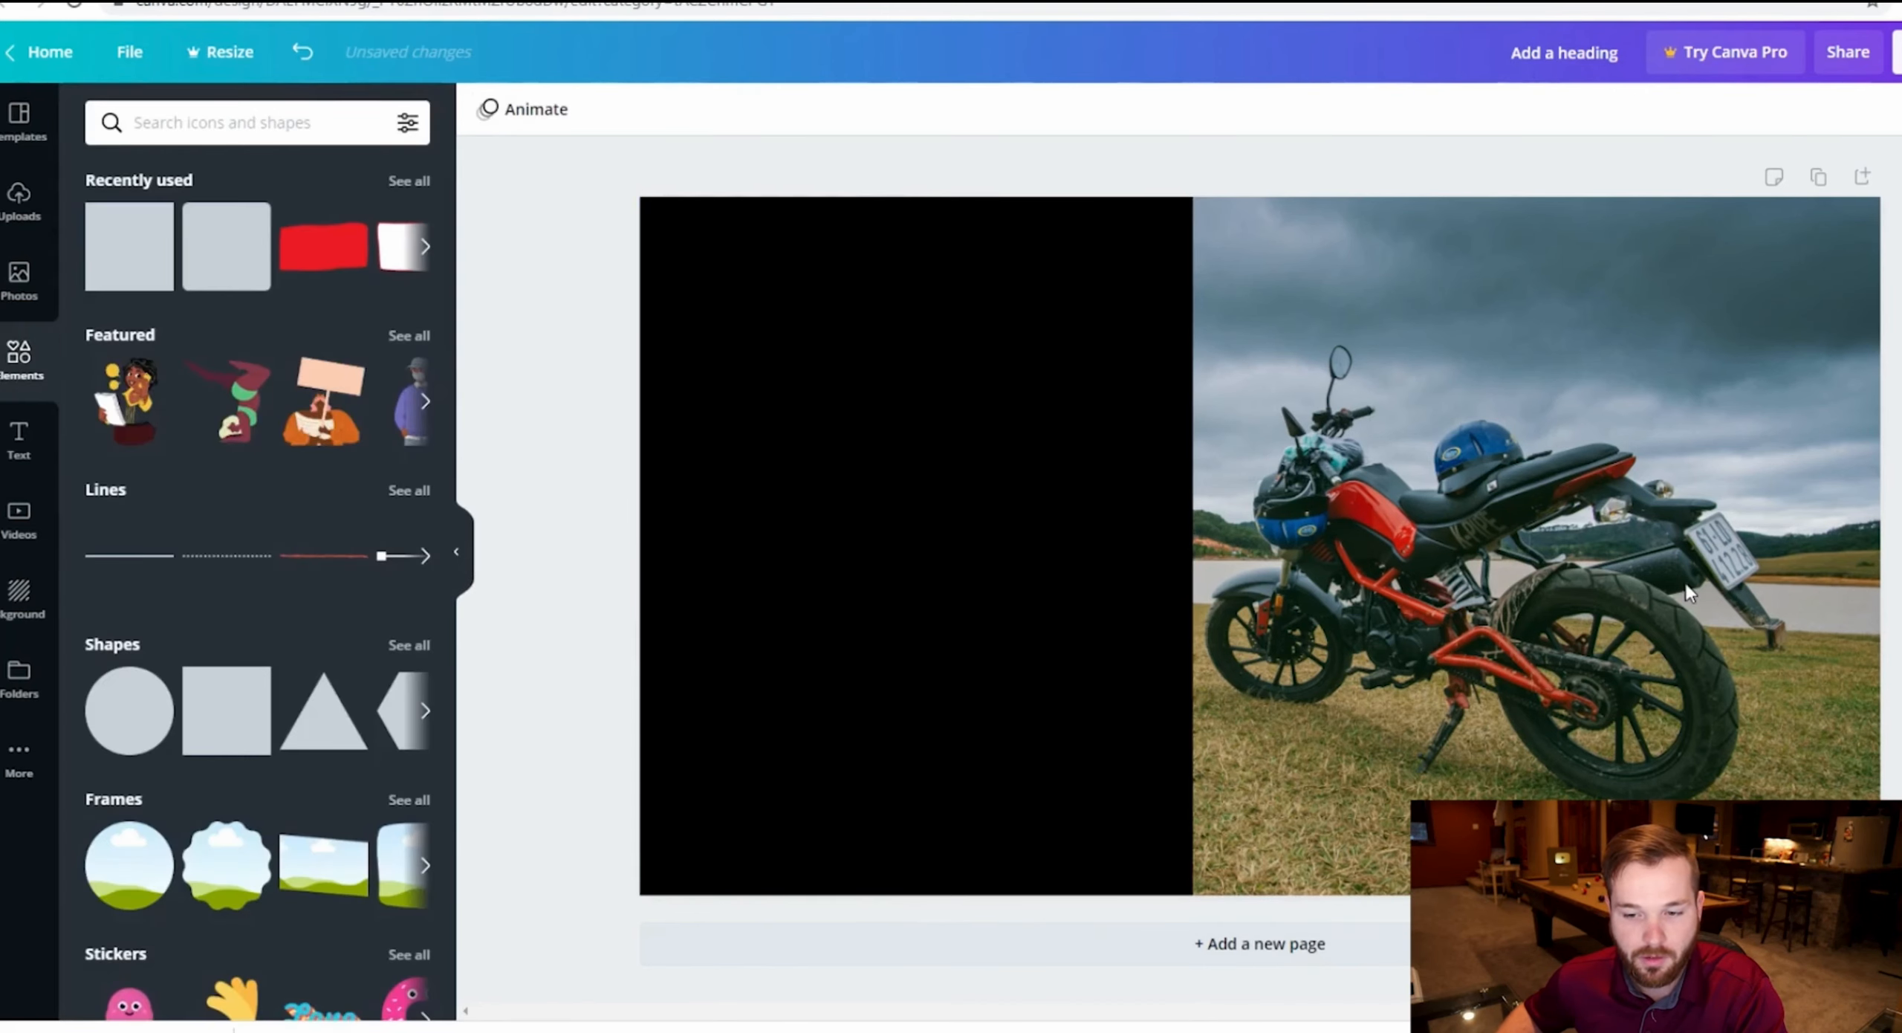
double_click(1581, 584)
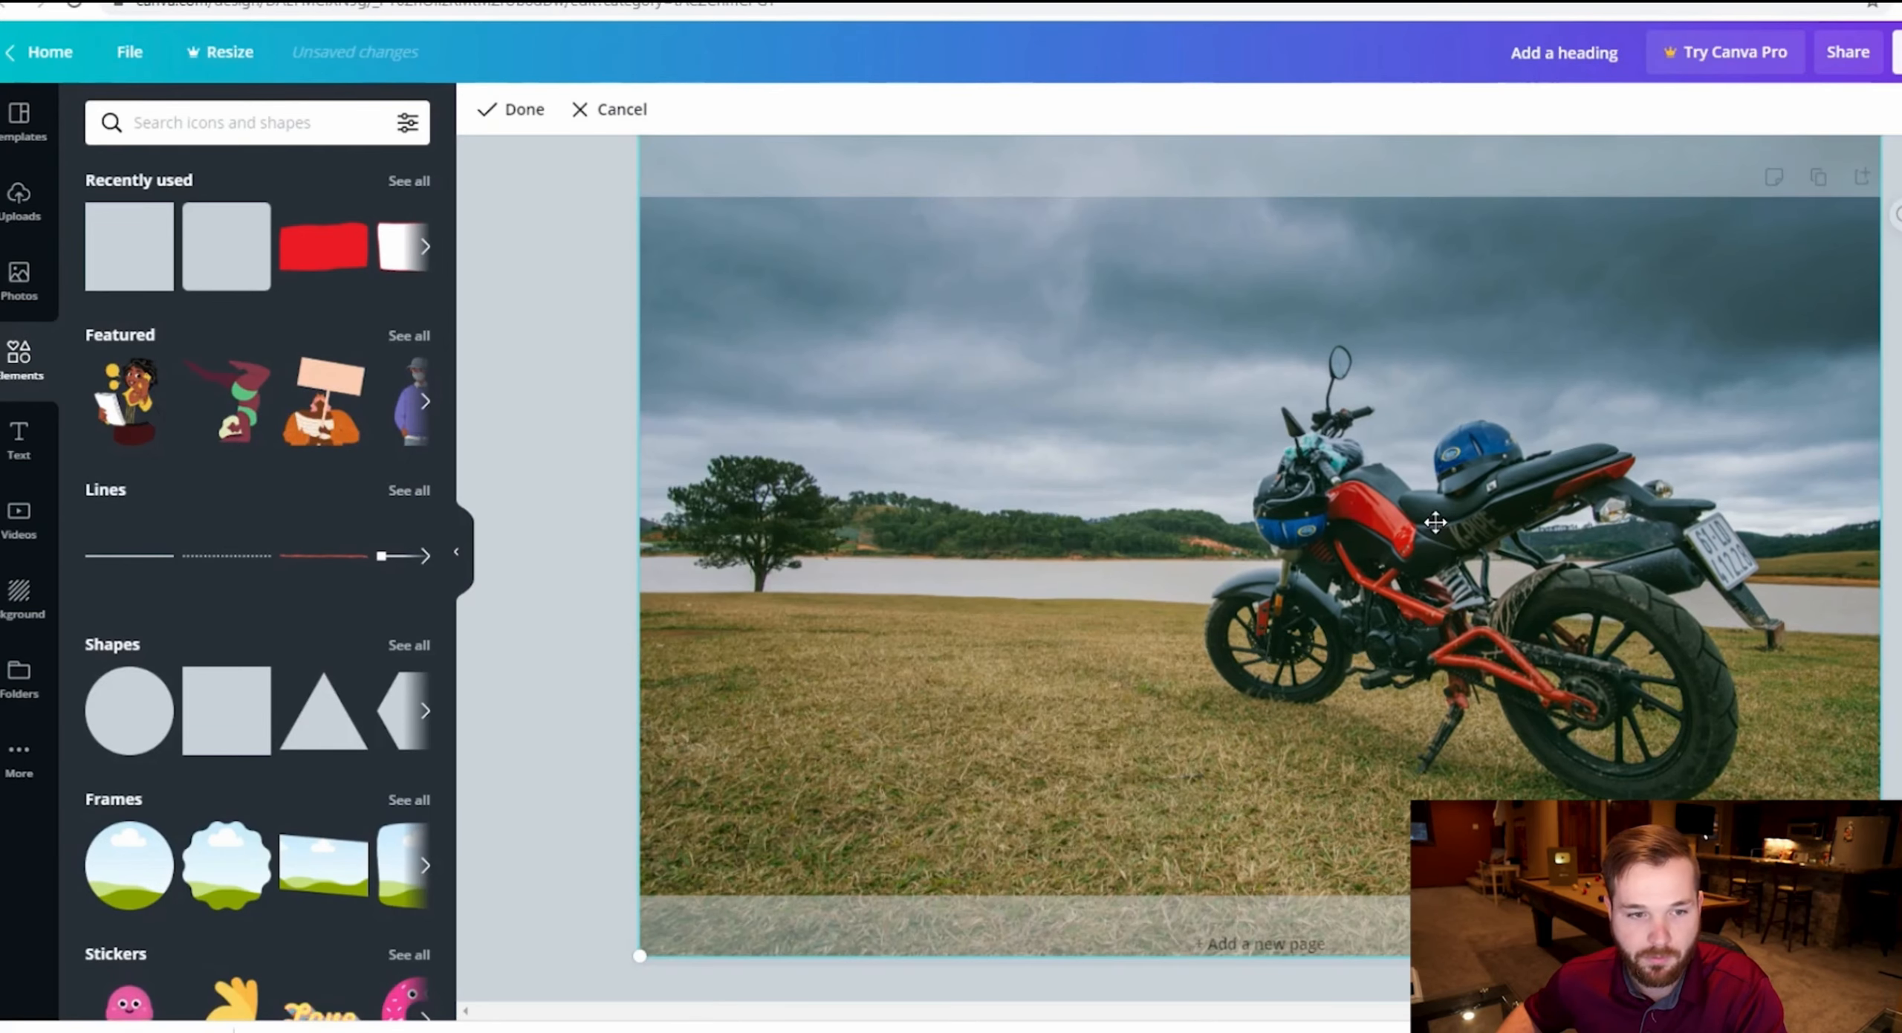
click(512, 109)
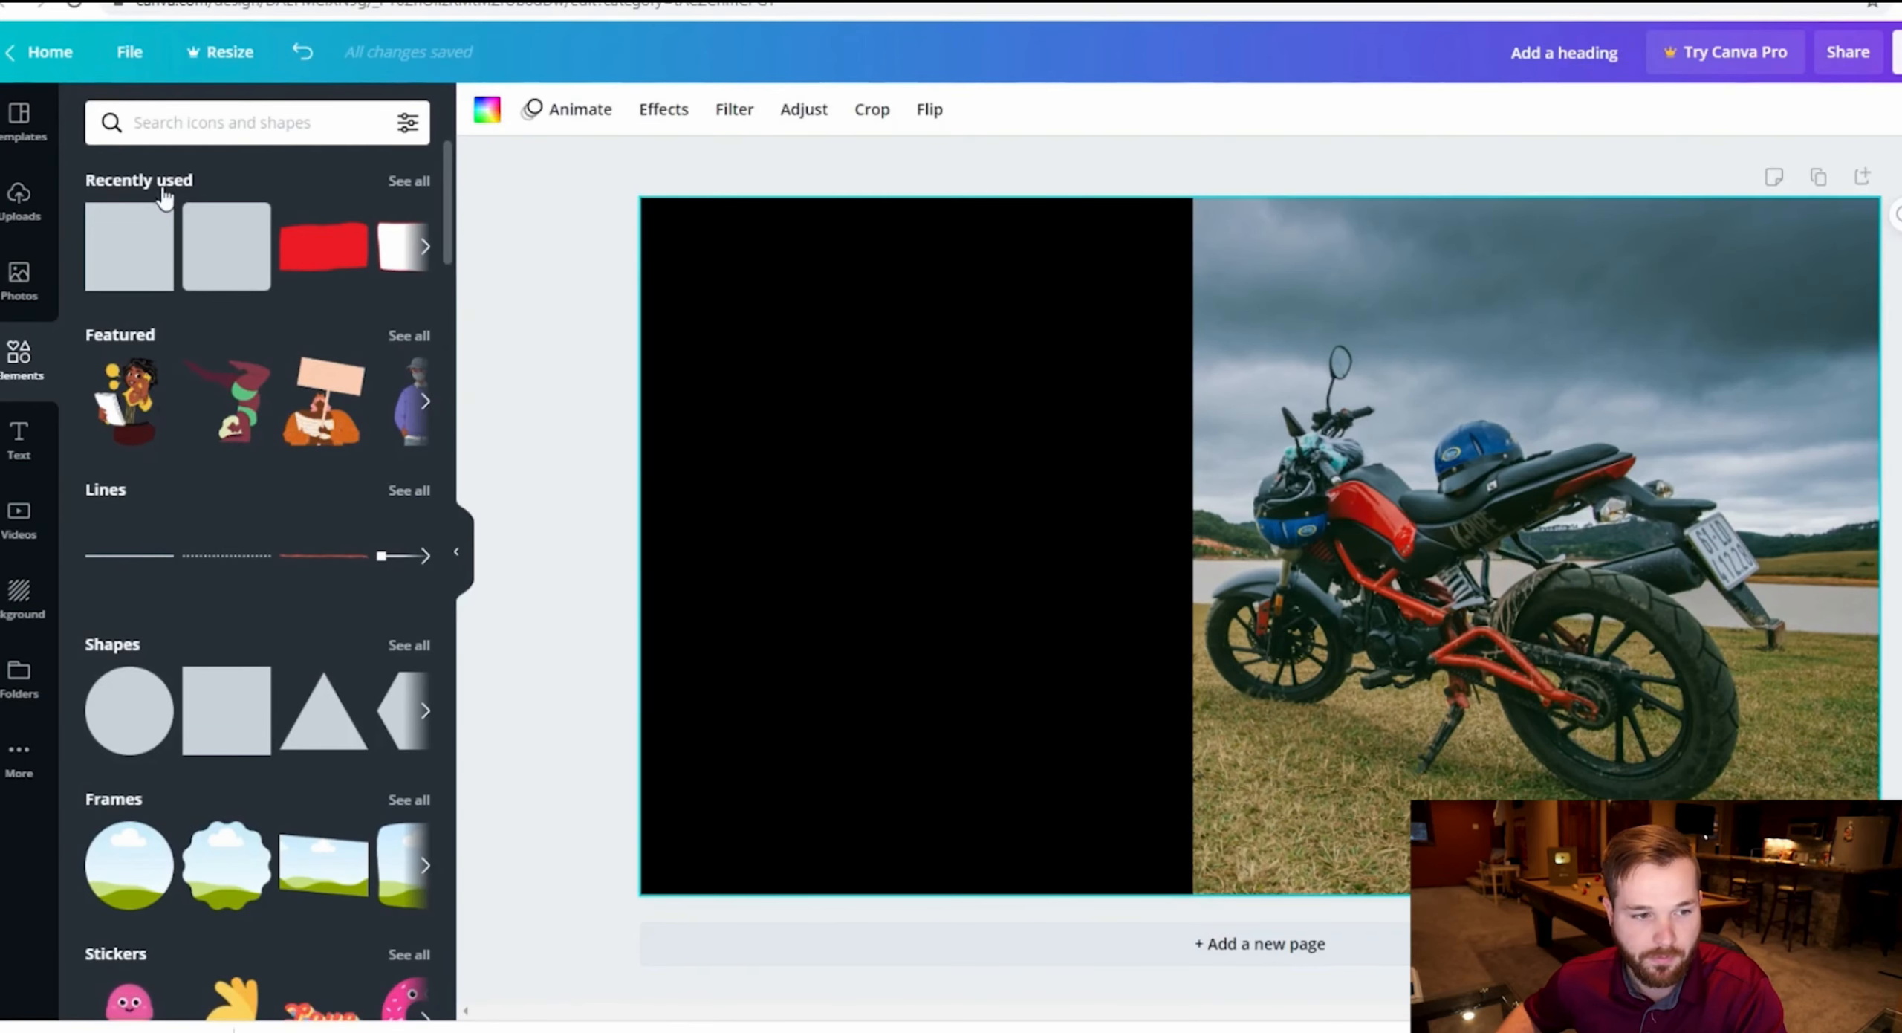
- Add a heading reading "TOP 10", enlarge it to size 84.7 and centre it near the top of the black rectangle
click(21, 434)
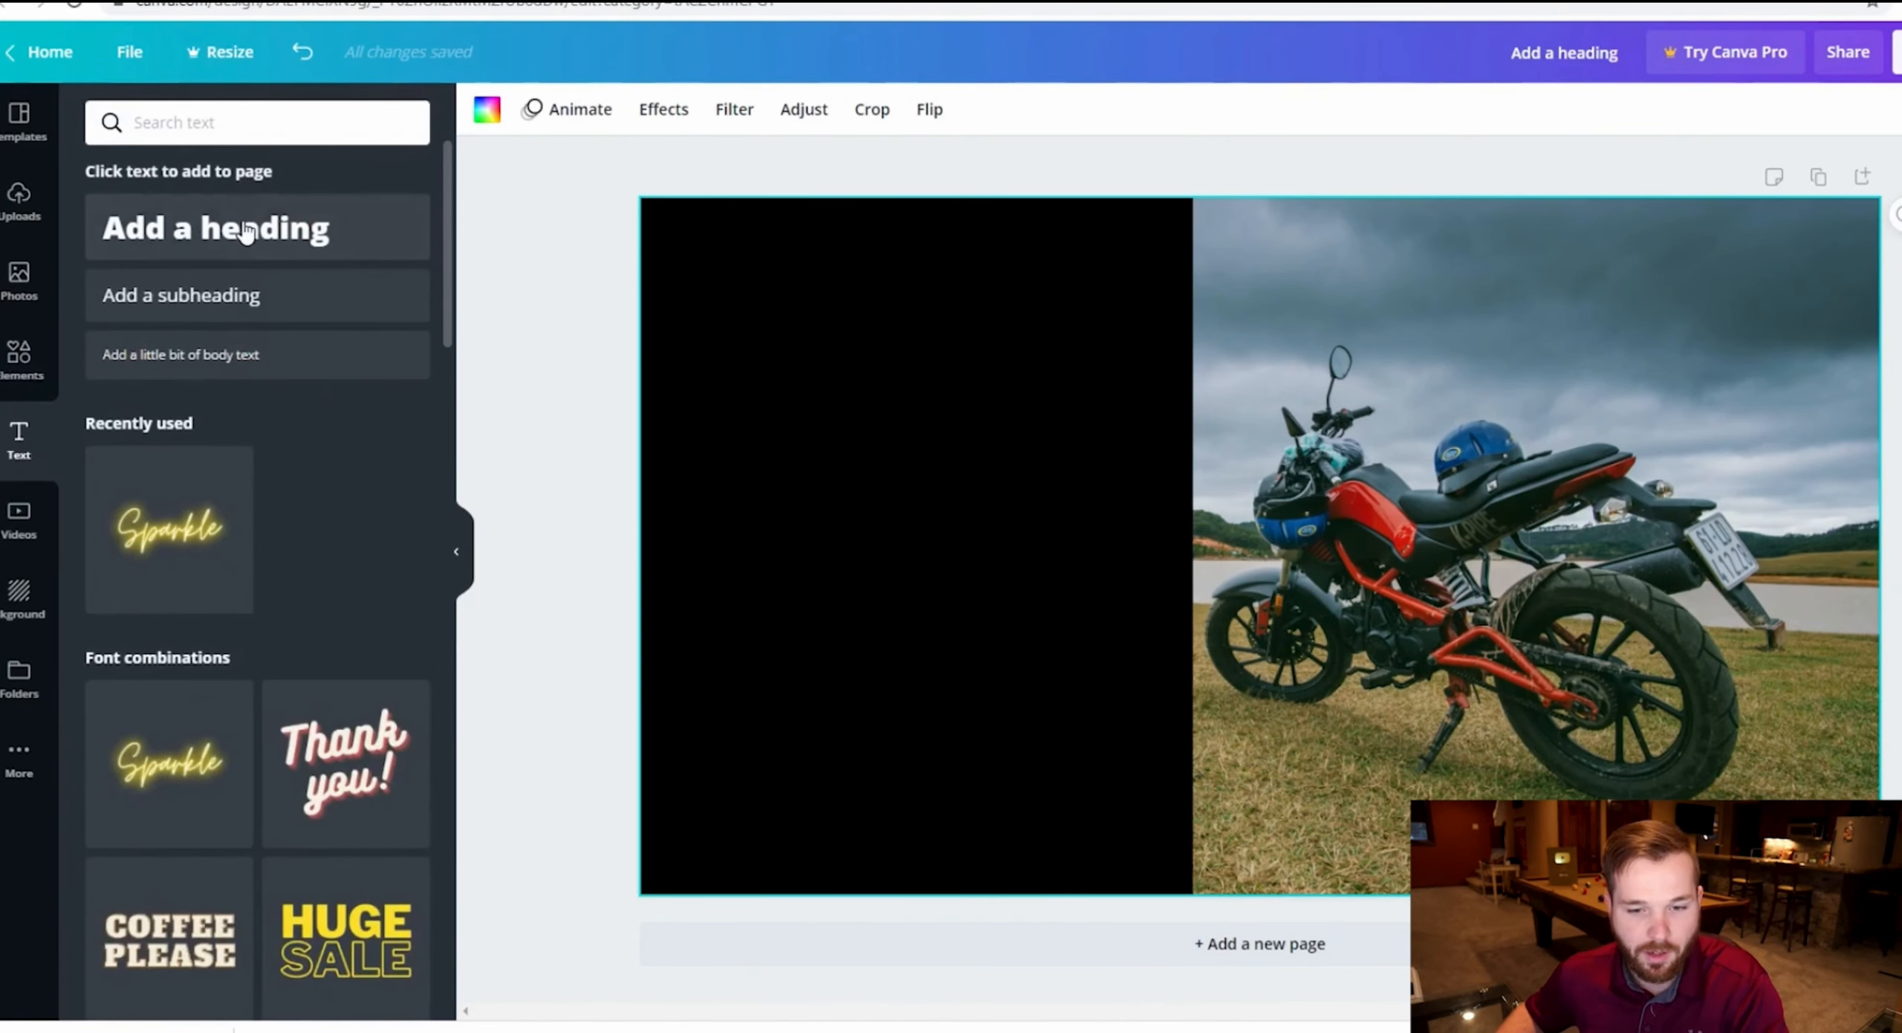
click(247, 230)
text(T)
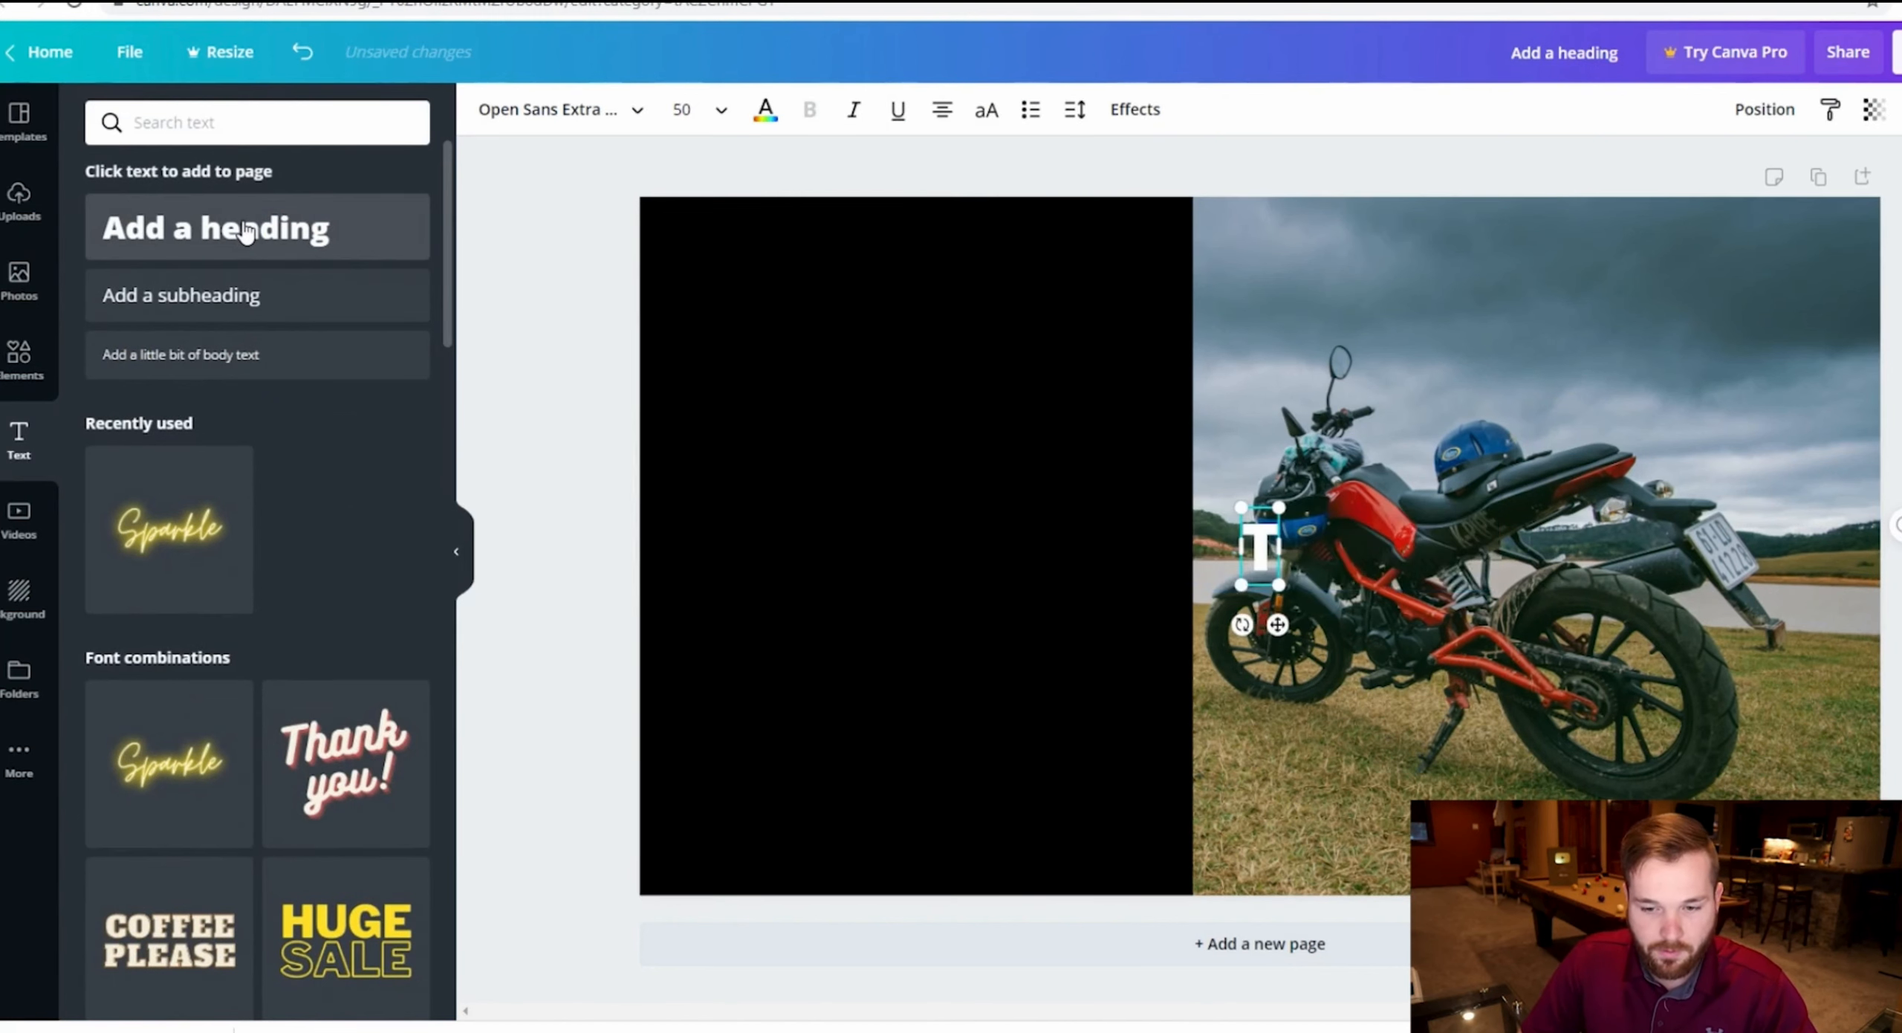
text(OP 10)
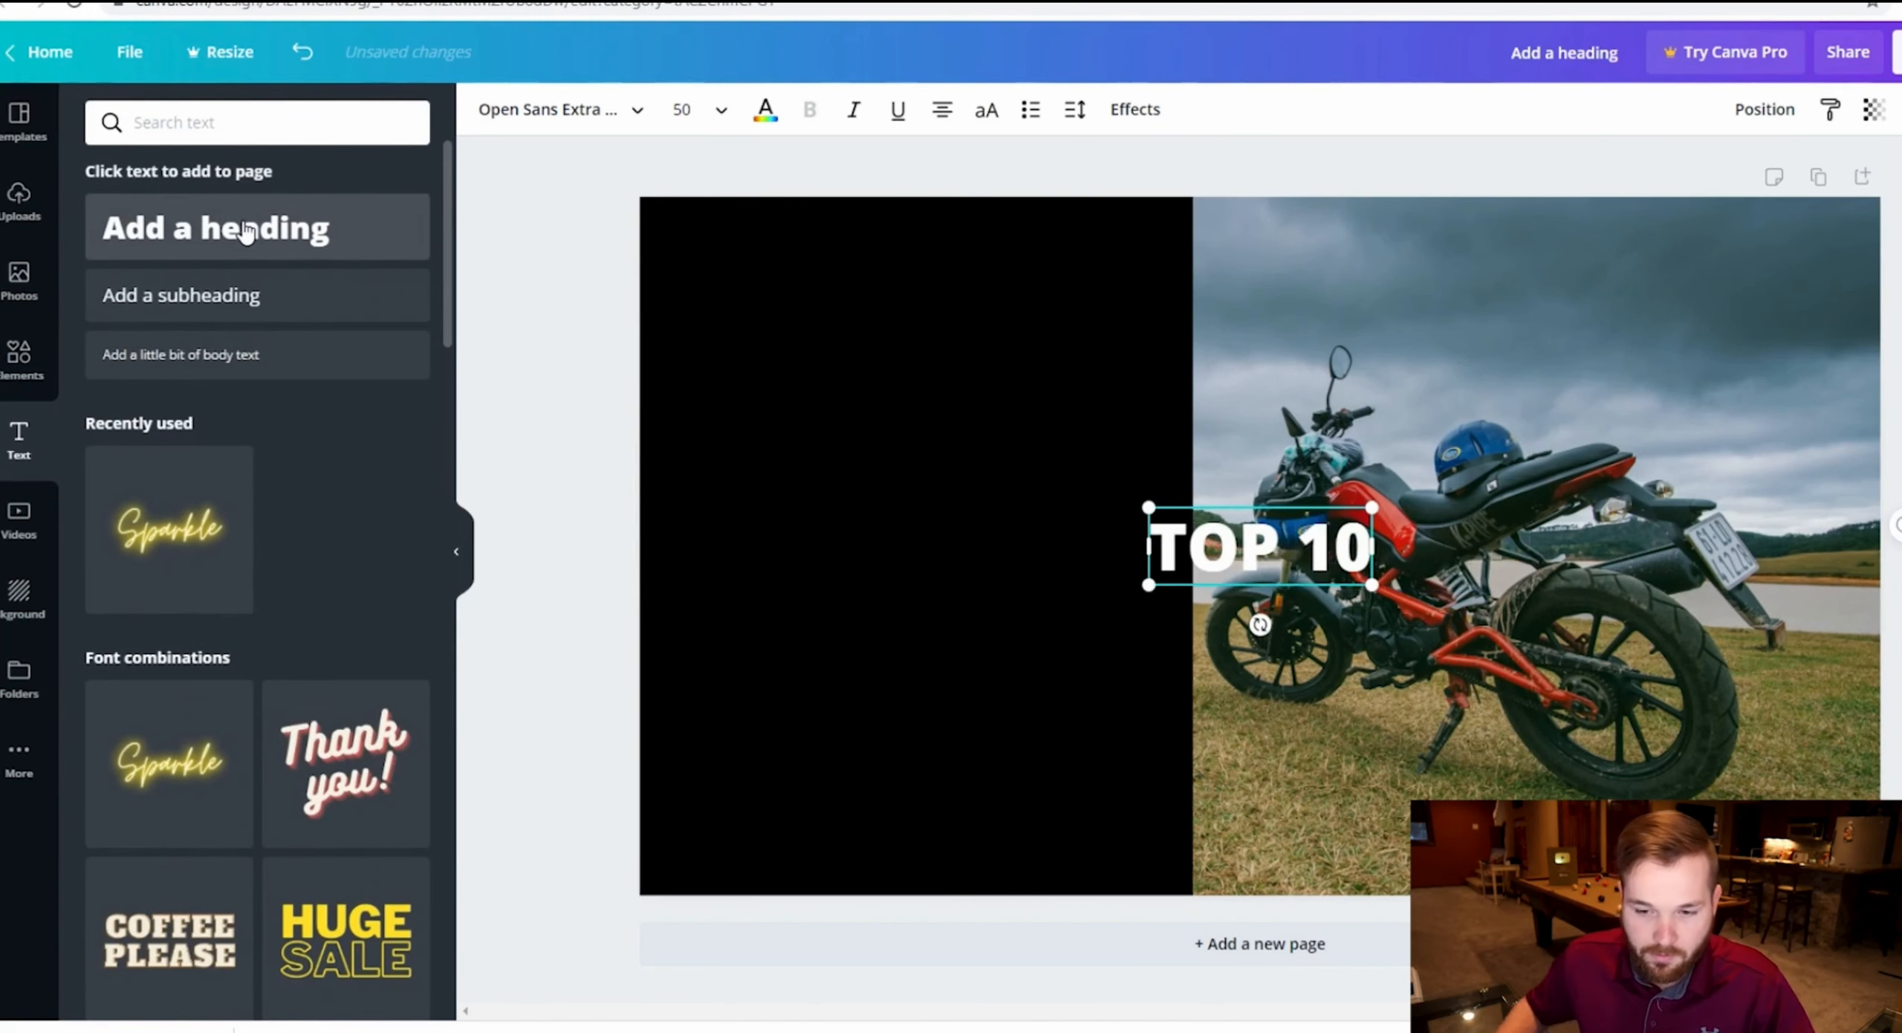
click(1032, 573)
drag(1223, 548, 820, 260)
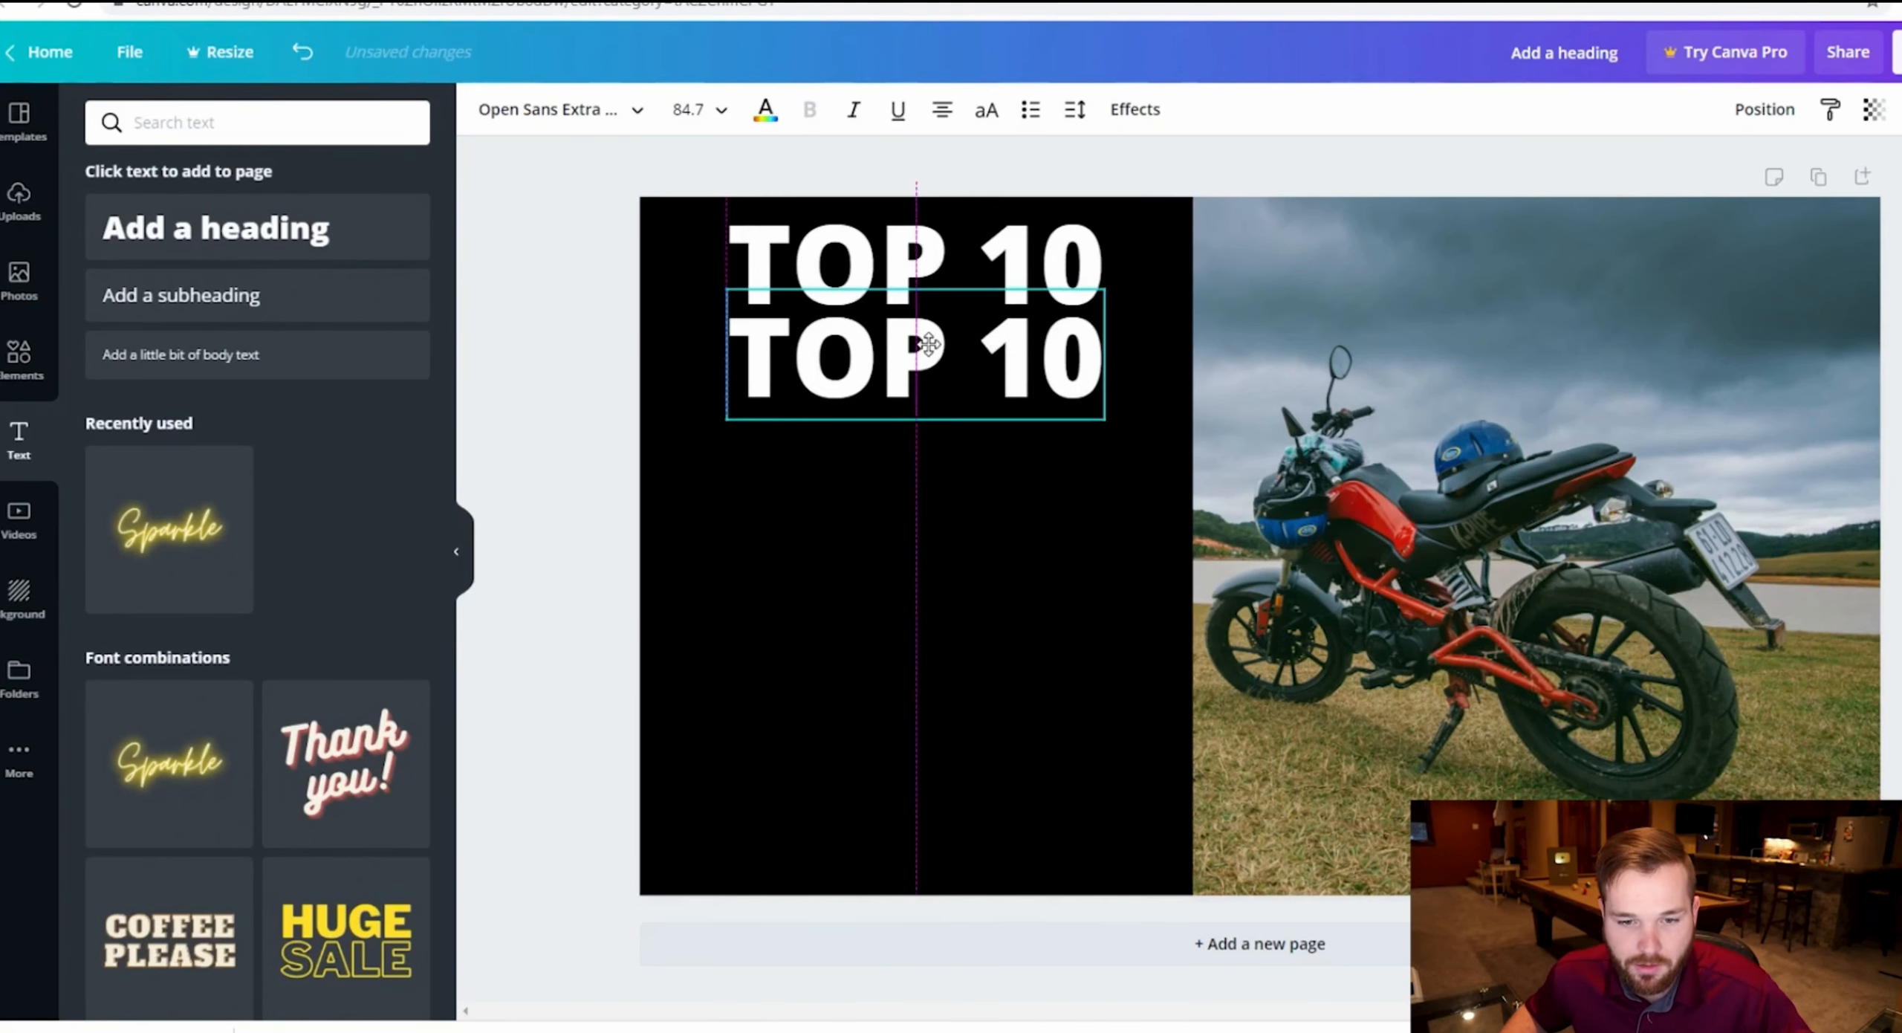
- Place a copy of the "TOP 10" heading directly below the original and change its text to "BIKES"
drag(913, 340, 929, 354)
double_click(933, 363)
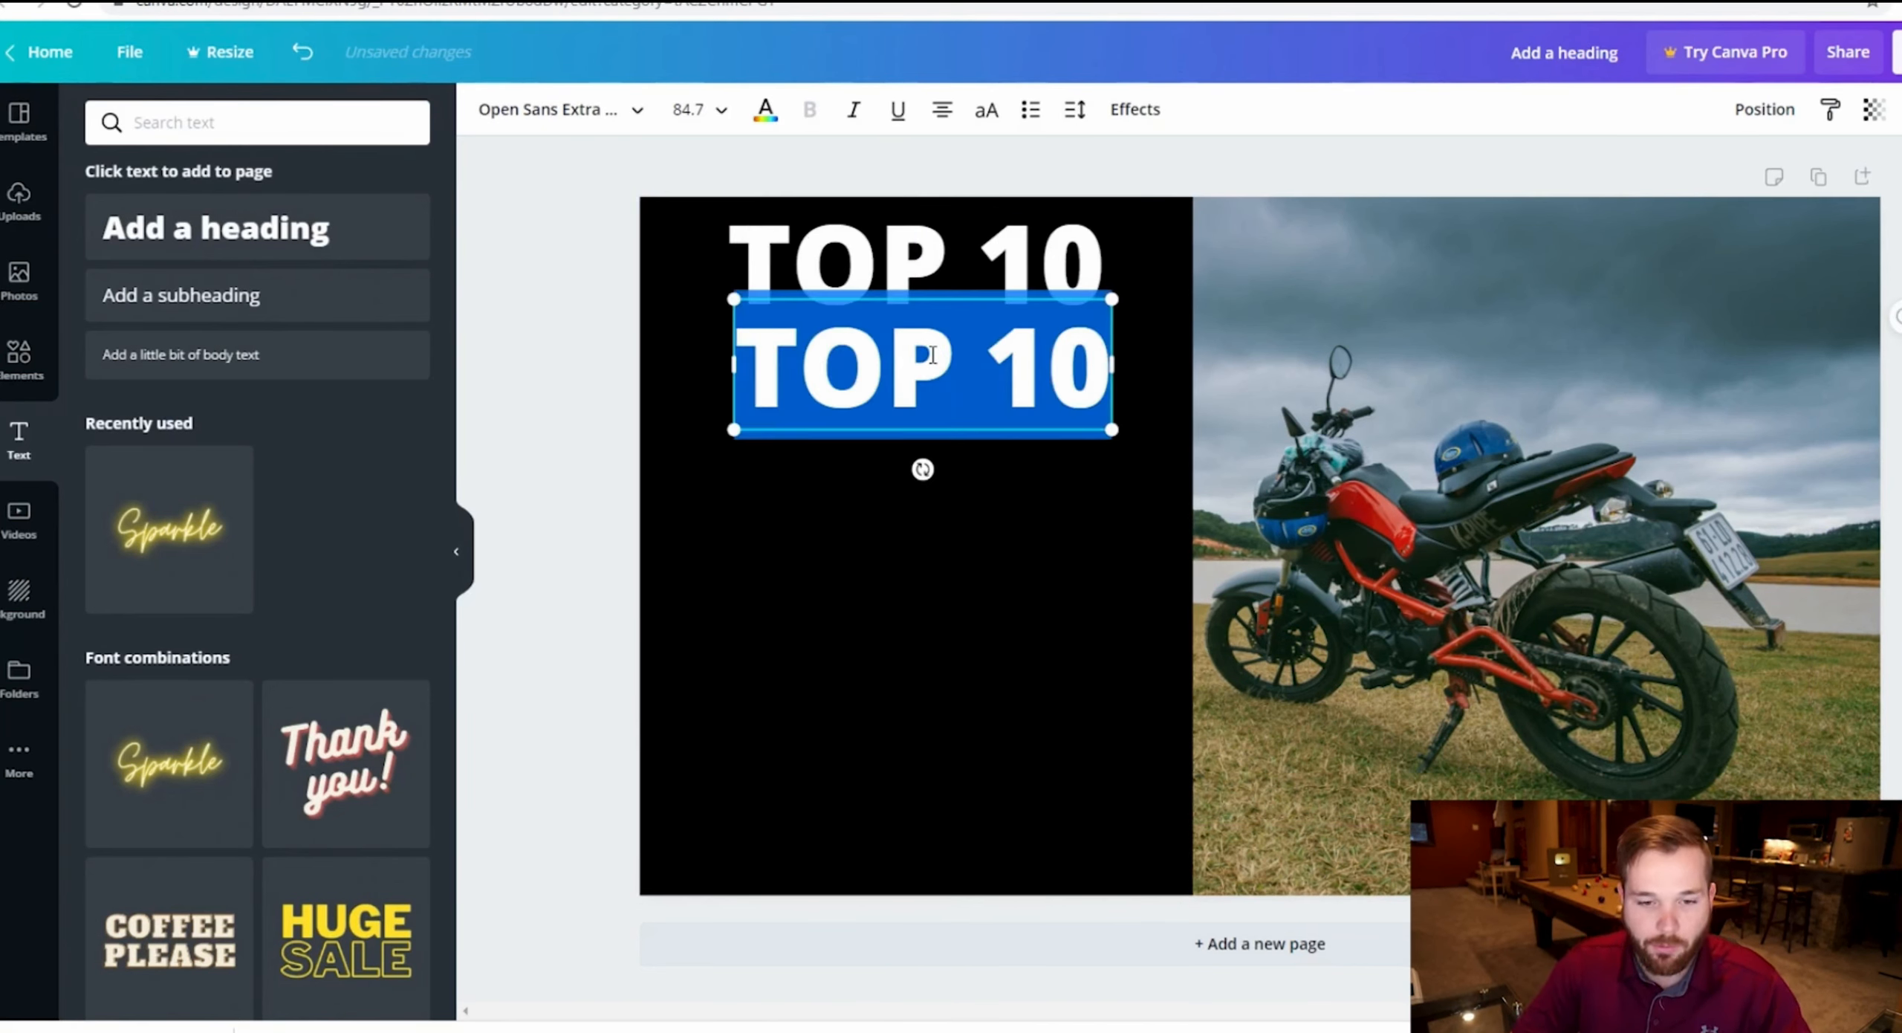
text(M,OT)
key(BackSpace)
key(BackSpace)
key(BackSpace)
key(BackSpace)
text(BI)
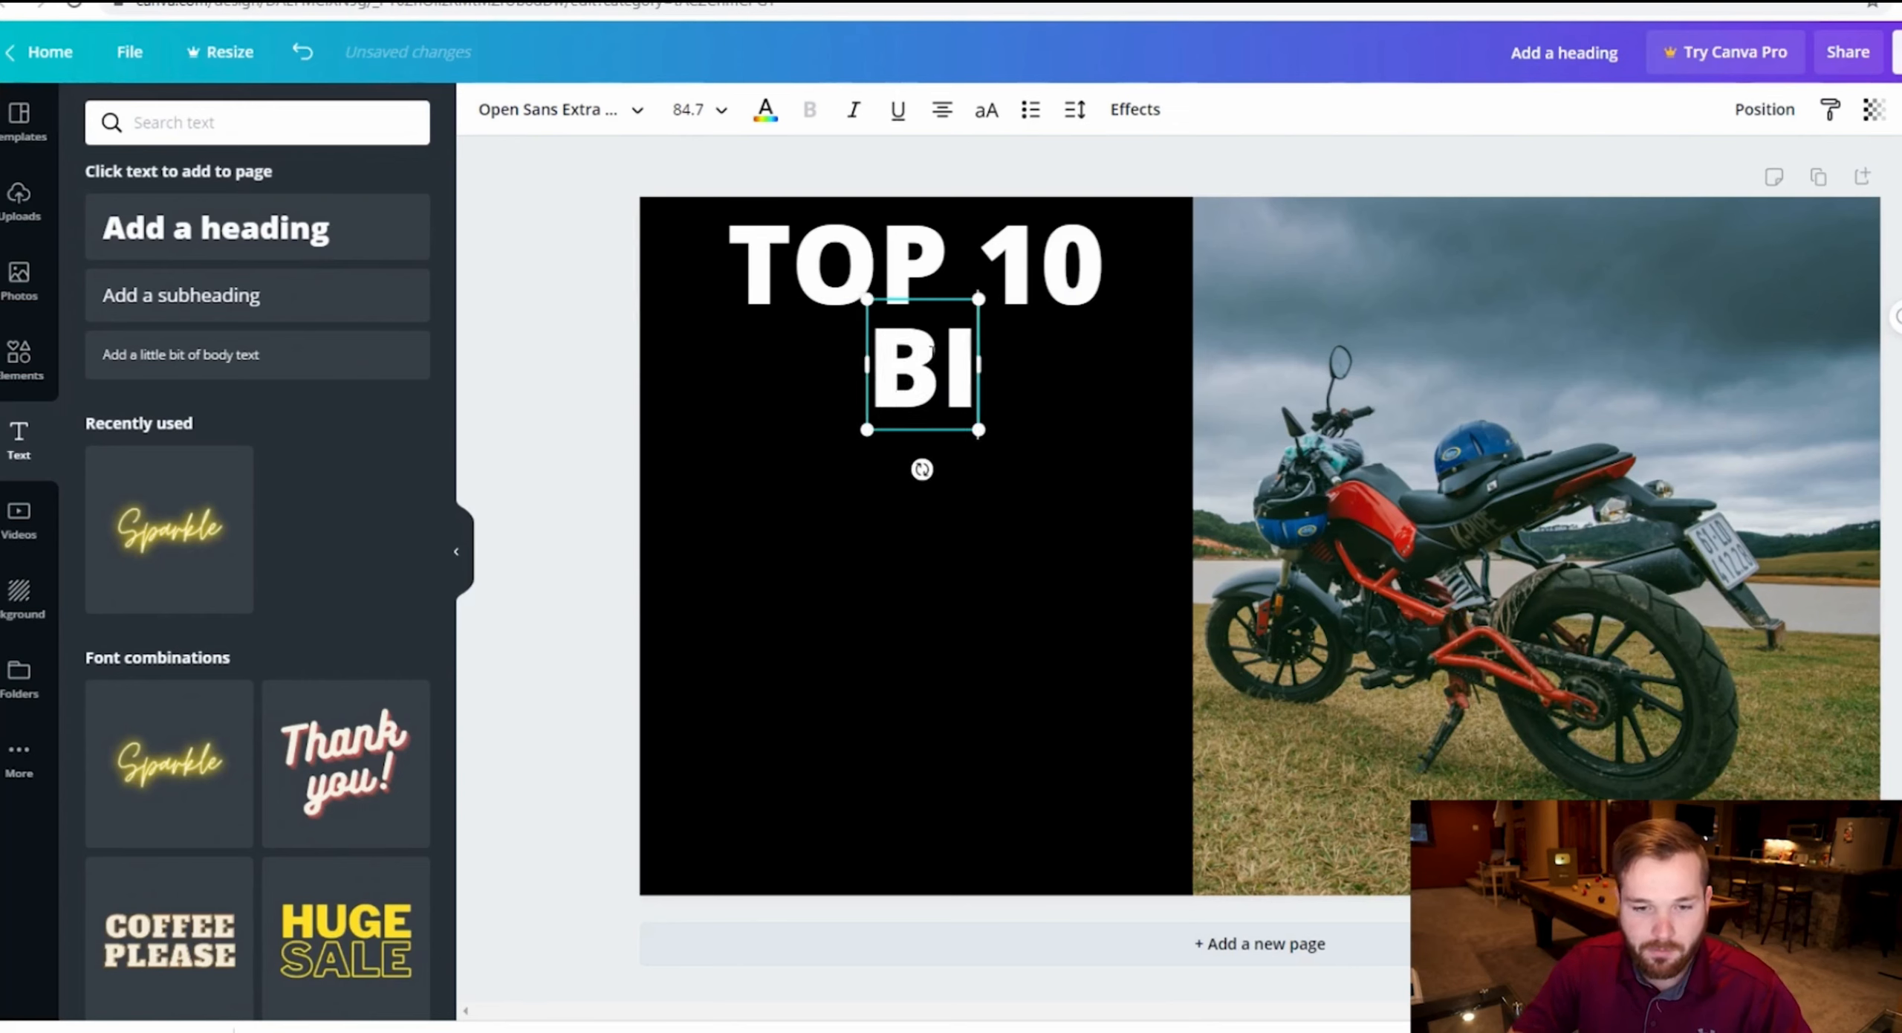
text(KES)
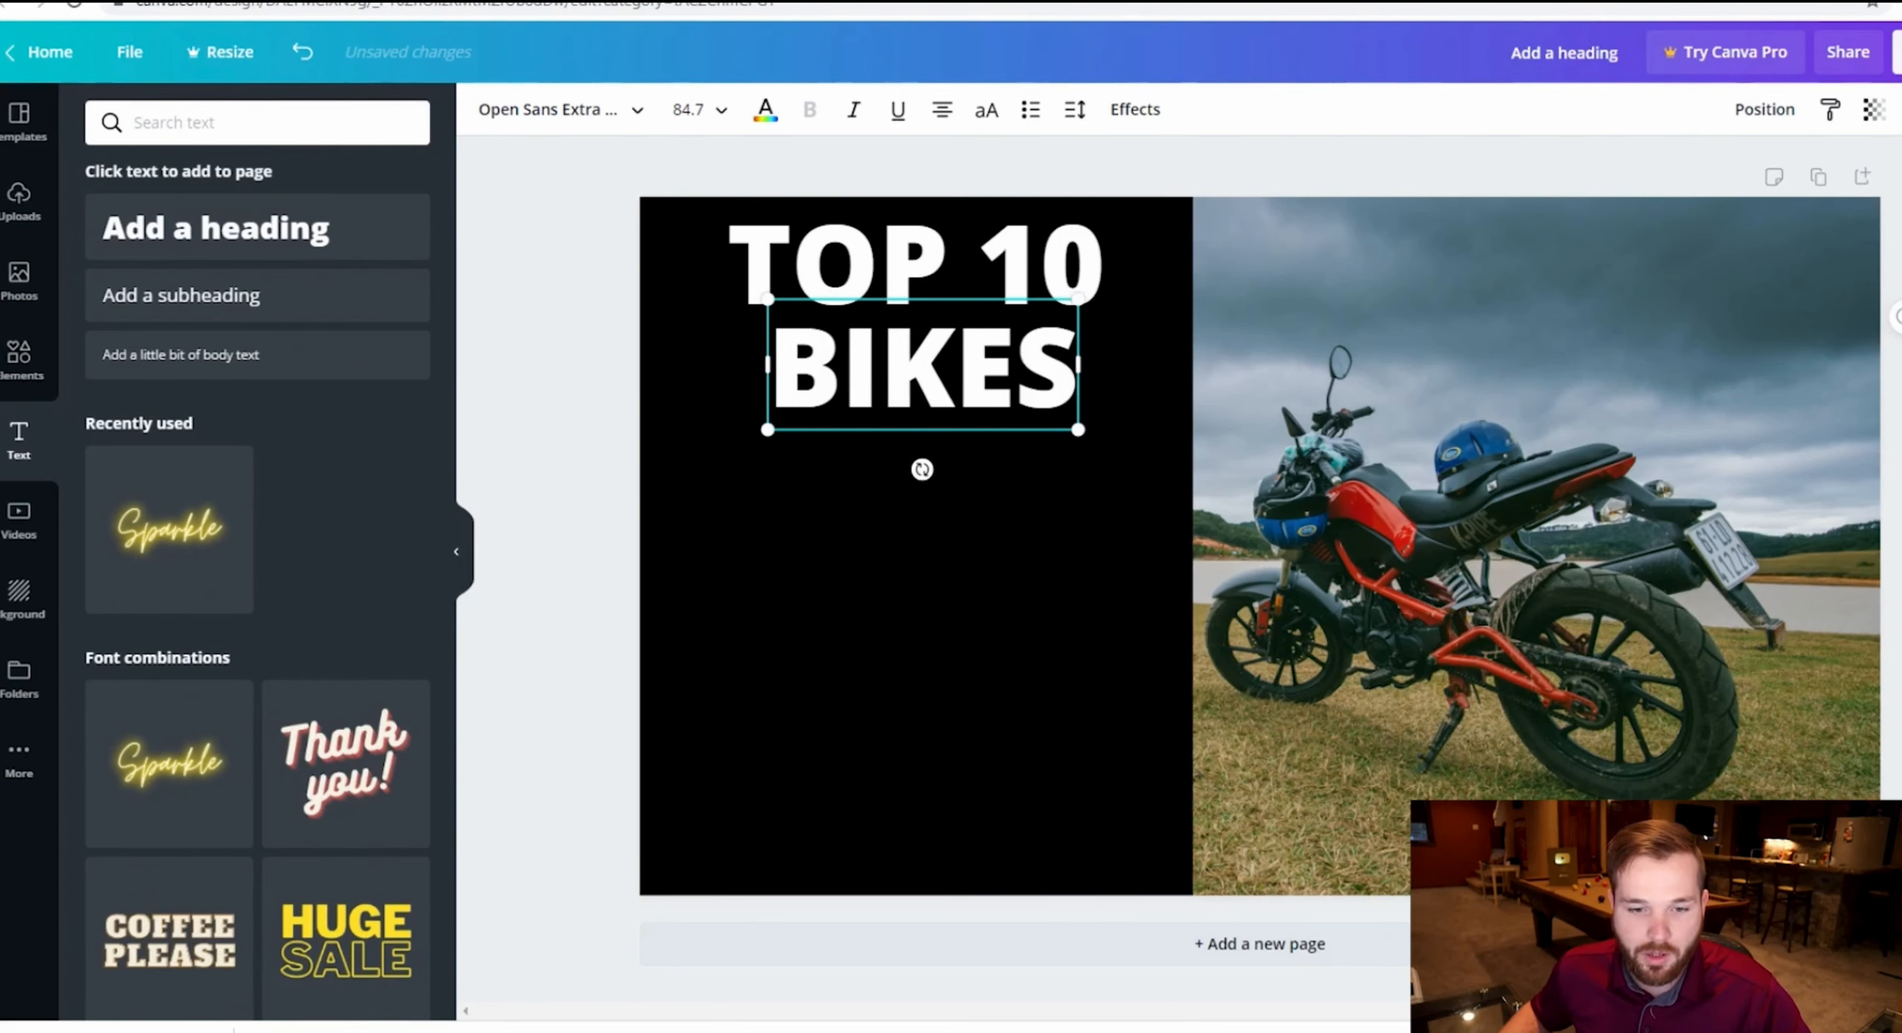
- Duplicate the "BIKES" heading, centre the copy below it and change its text to "YOU"
key(ctrl+d)
drag(1047, 393, 1014, 467)
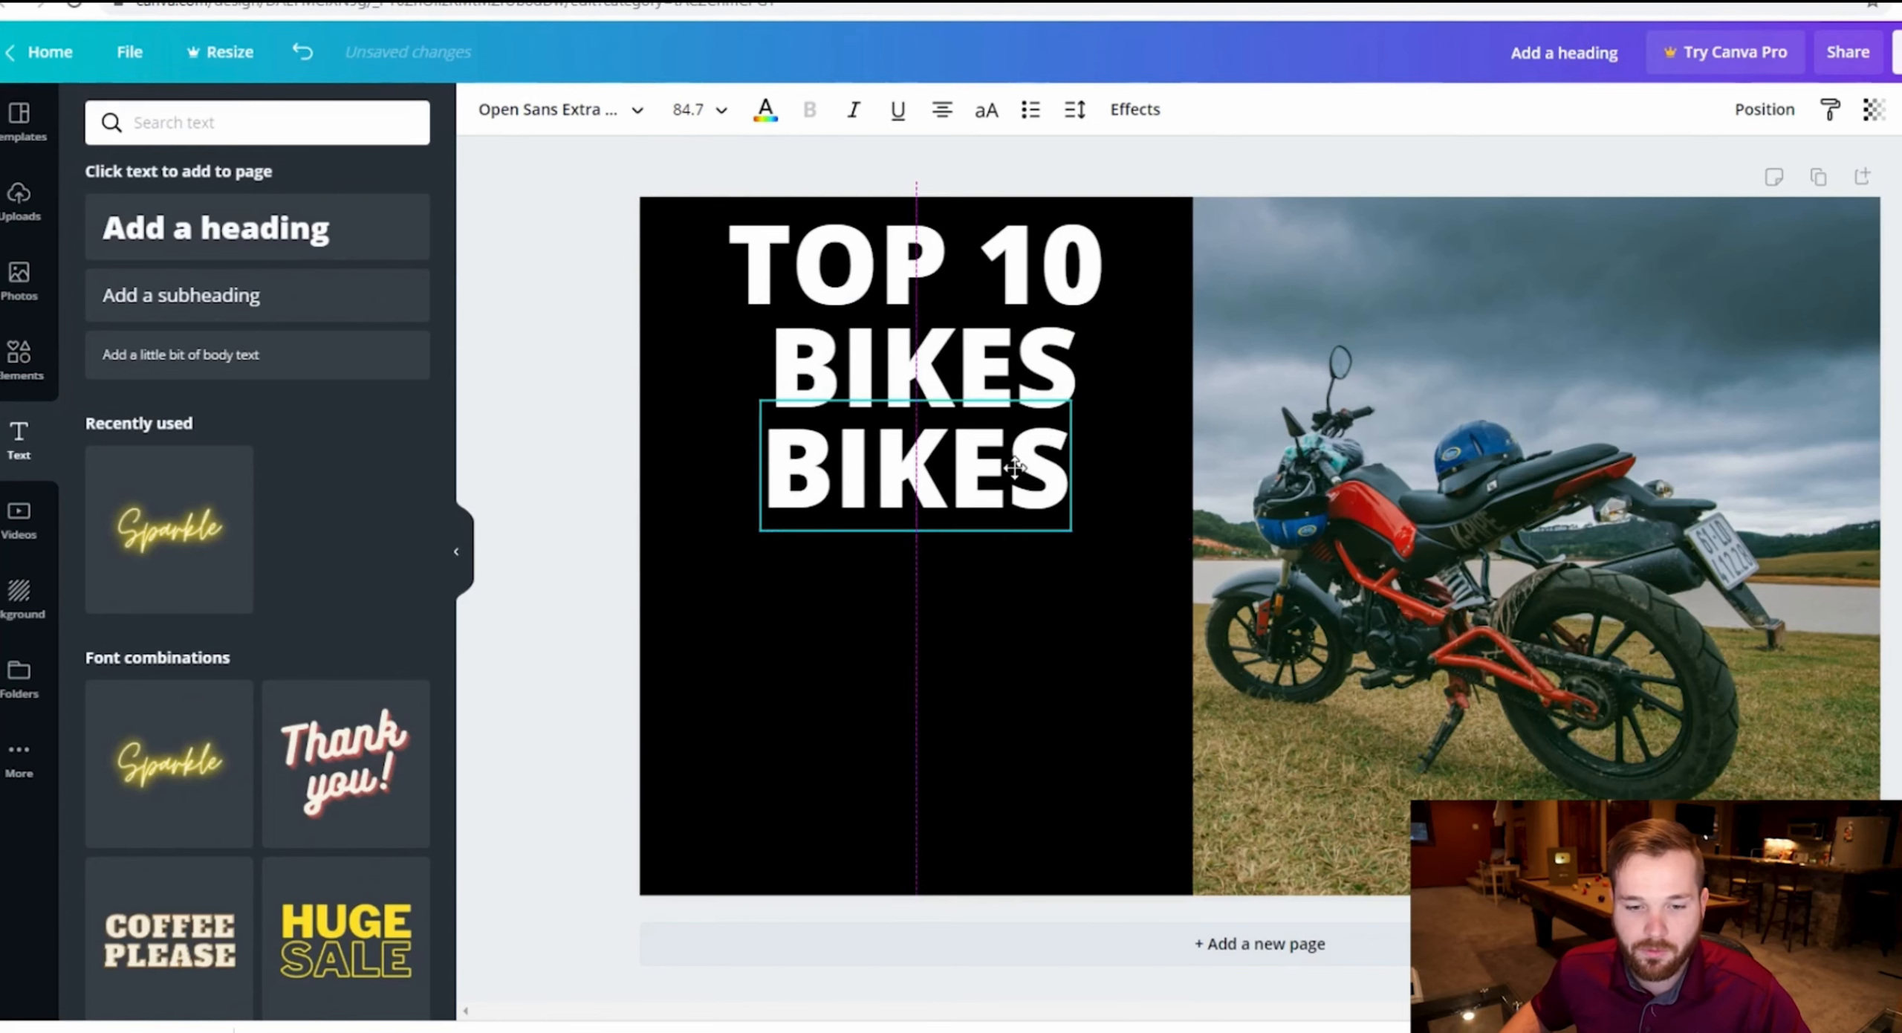
double_click(1015, 467)
text(YOU)
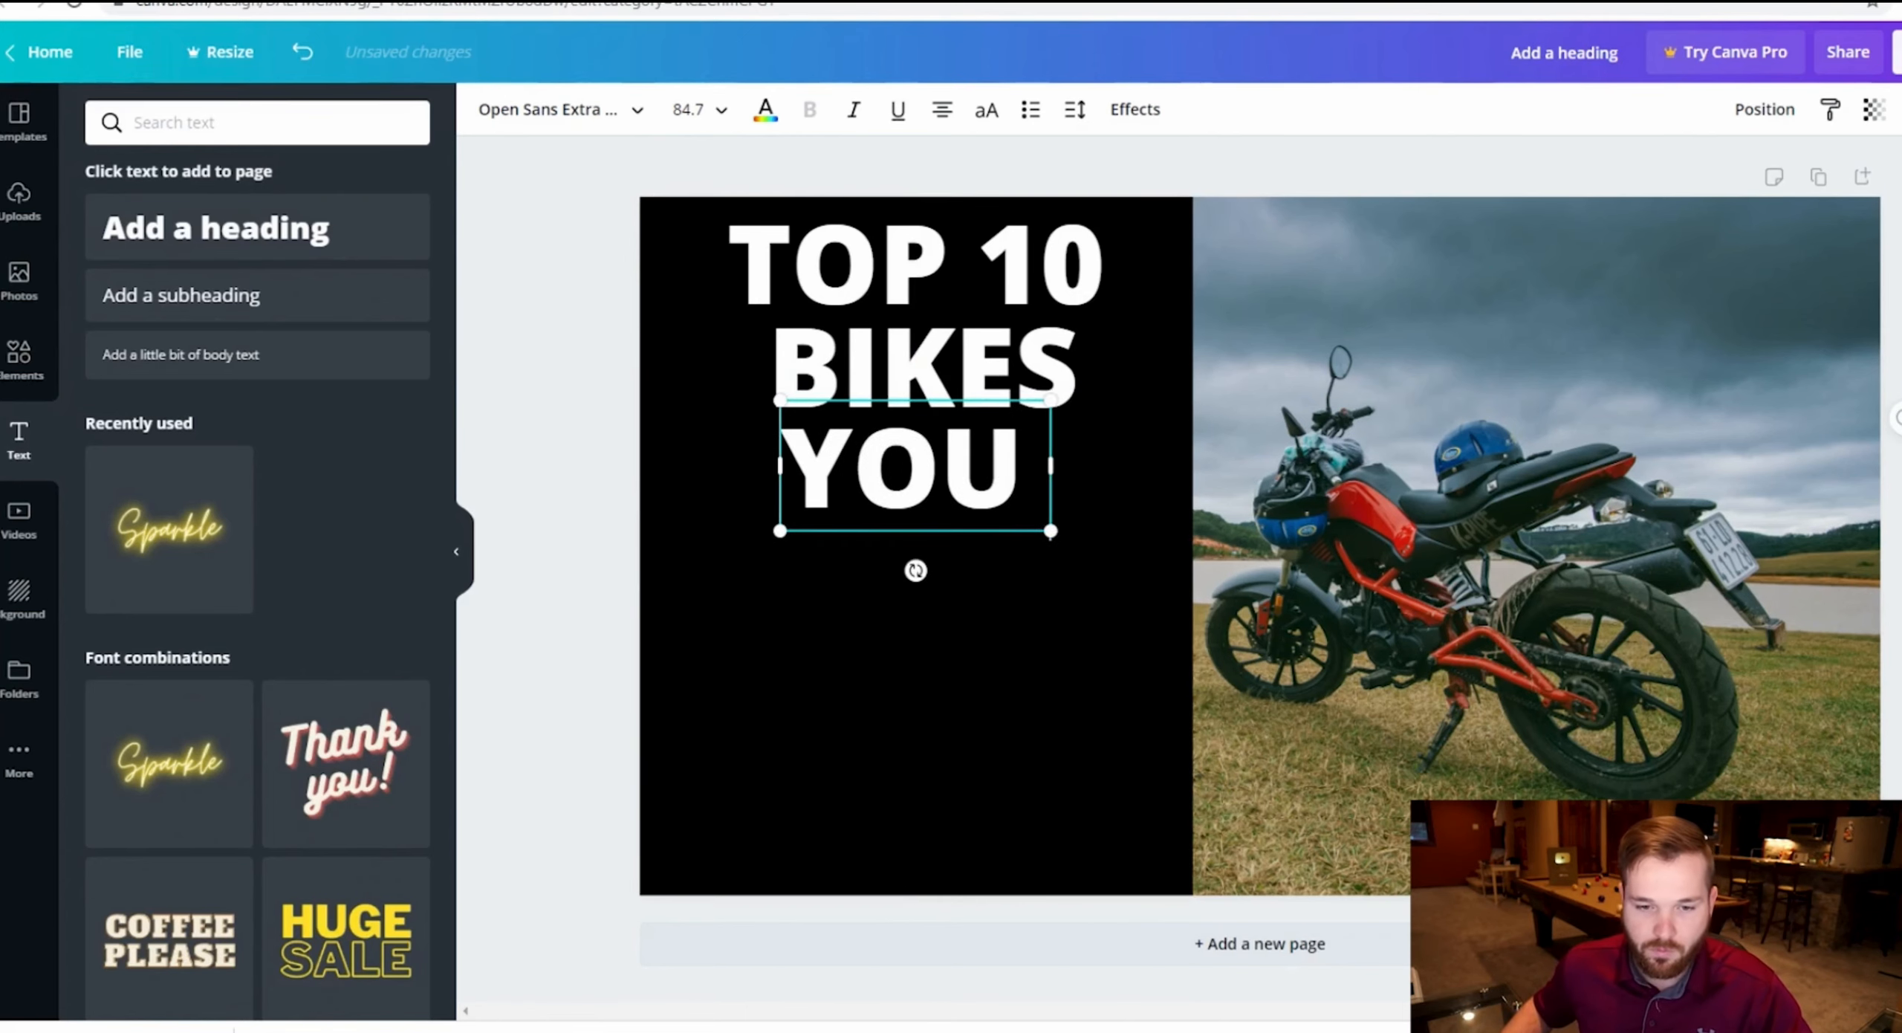
click(1034, 694)
click(1019, 466)
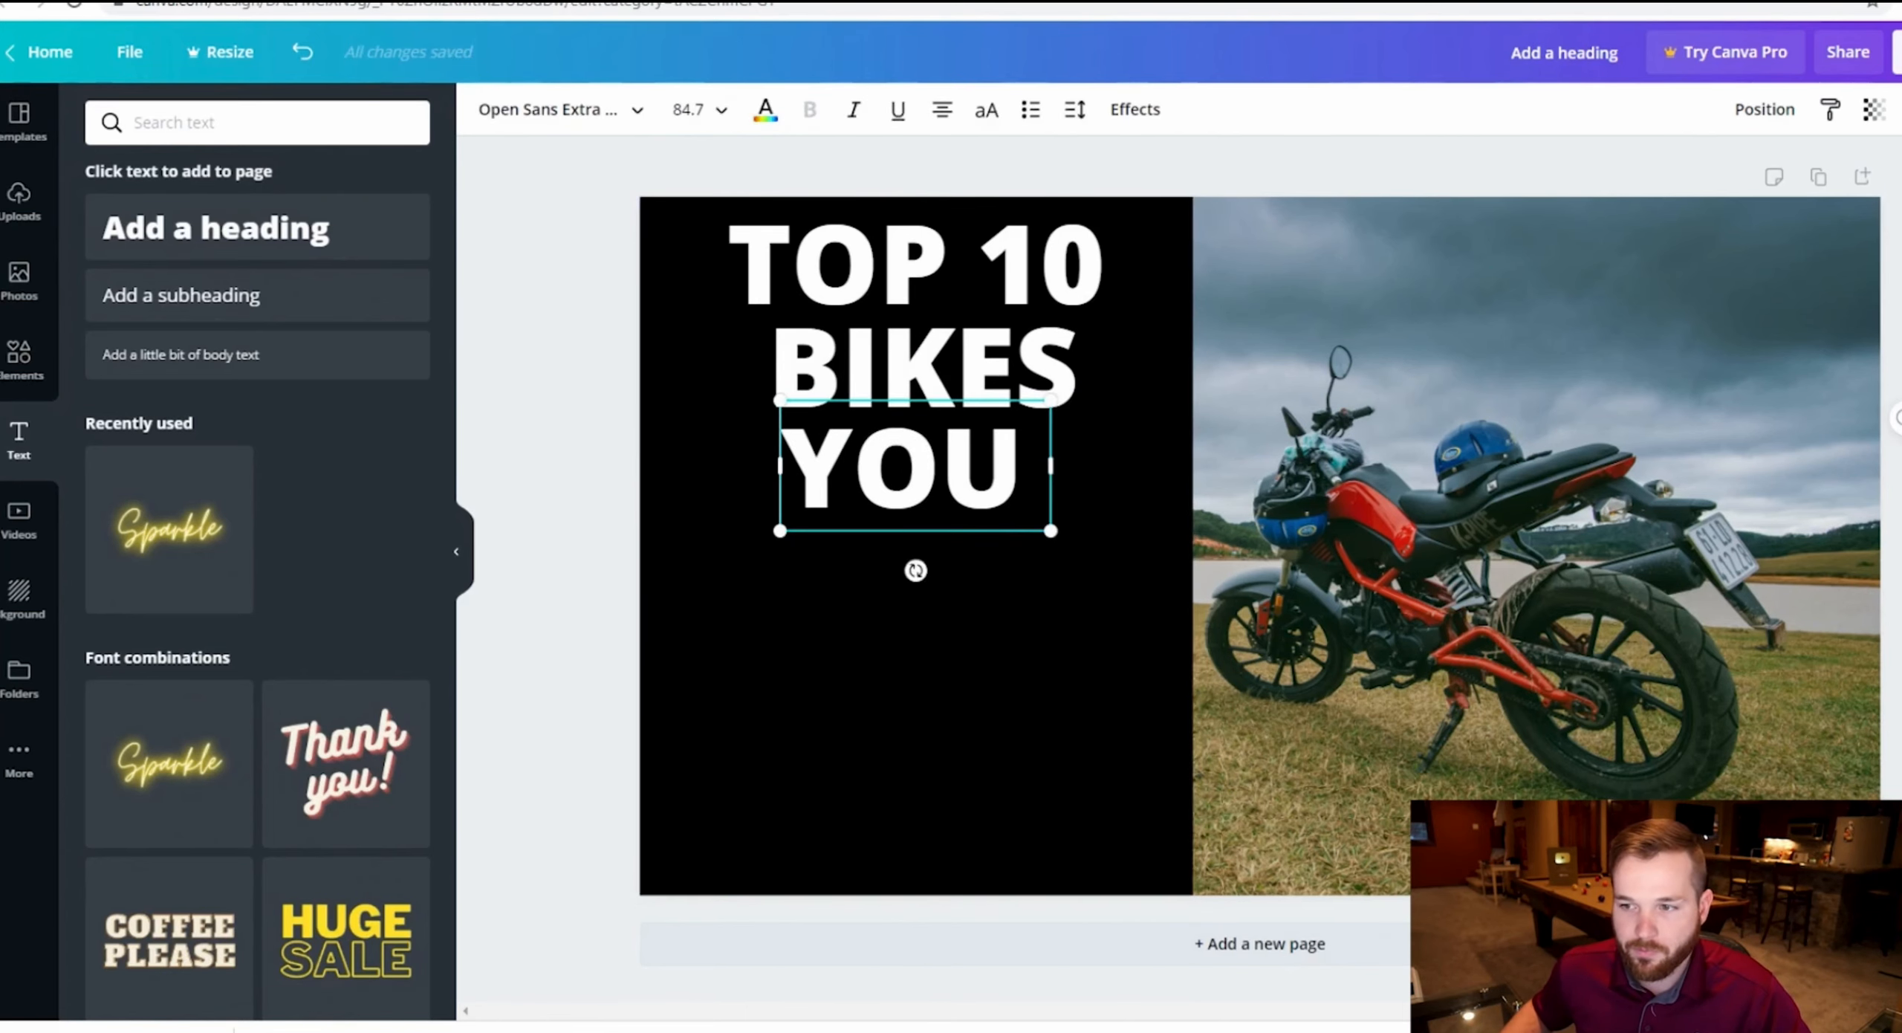
- Make three copies of the "YOU" heading and stack them beneath it down the black rectangle, undoing the accidental rotation
key(ctrl+d)
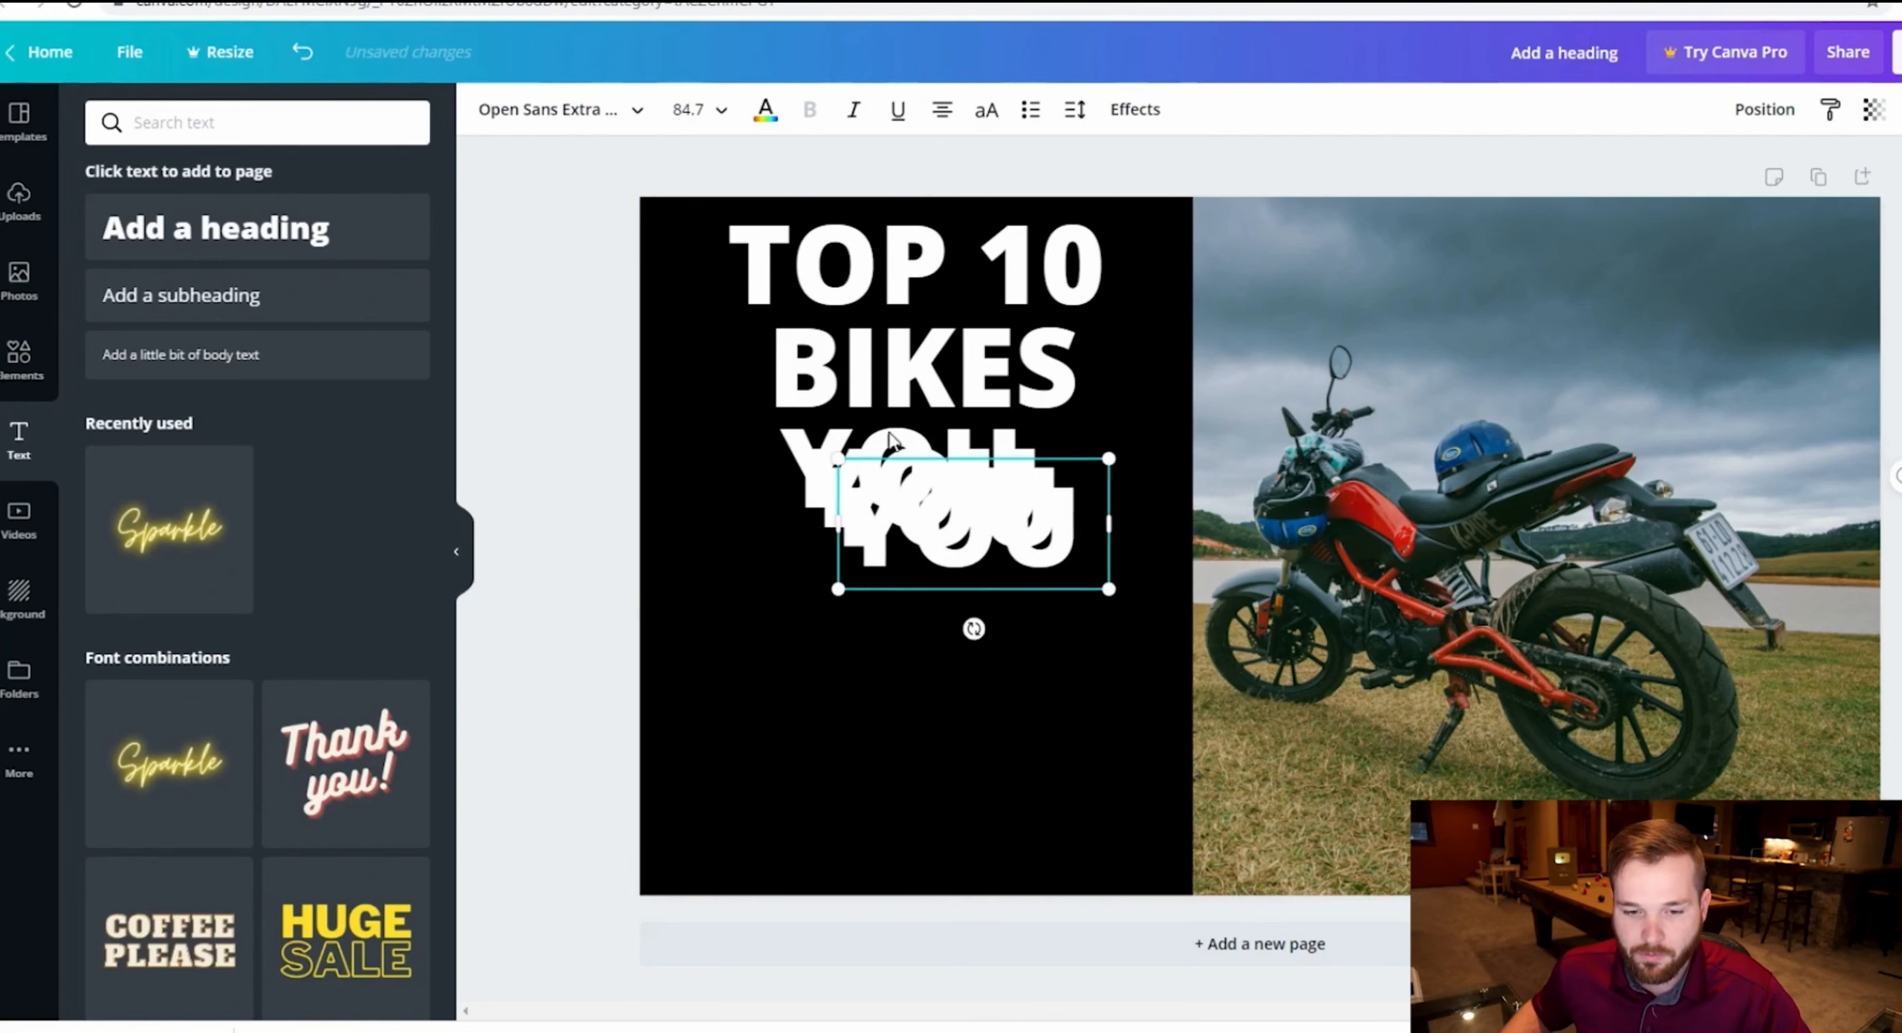
drag(962, 533, 886, 795)
drag(903, 524, 880, 744)
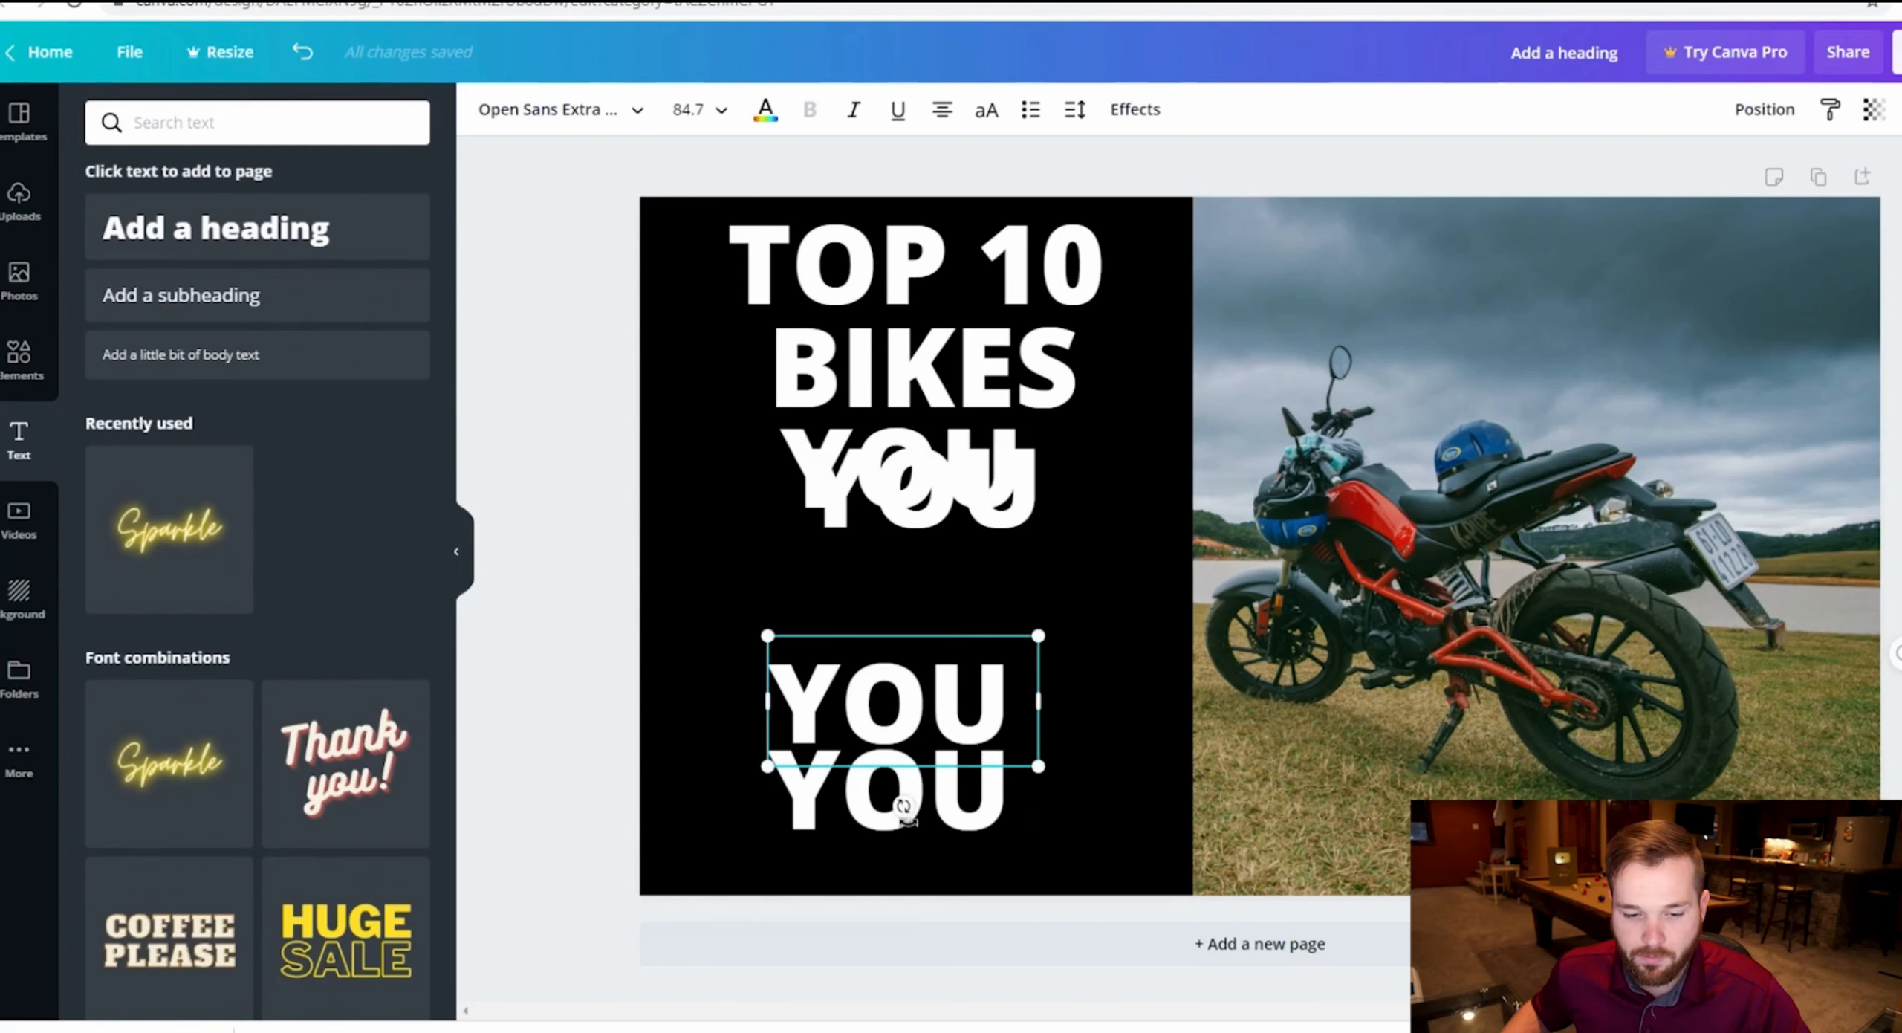
drag(904, 806, 913, 813)
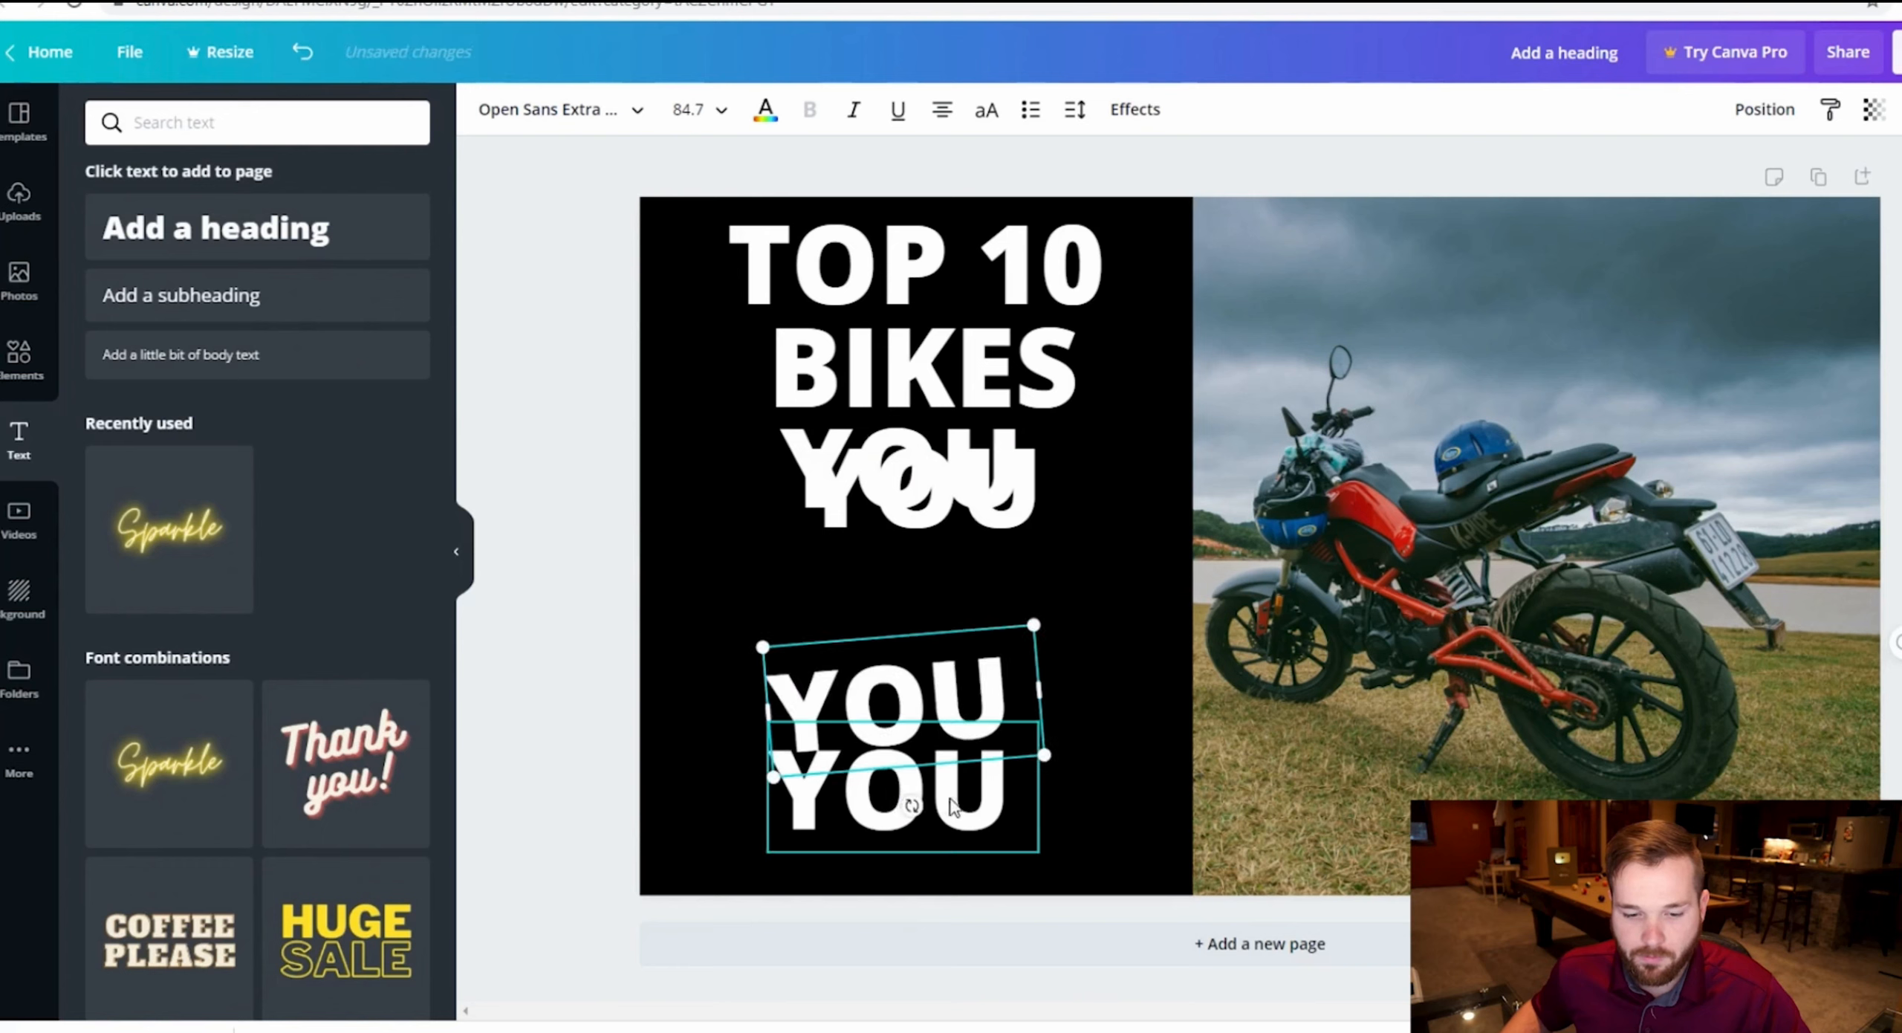
click(302, 51)
drag(960, 818, 960, 855)
drag(923, 712, 934, 730)
drag(924, 510, 901, 601)
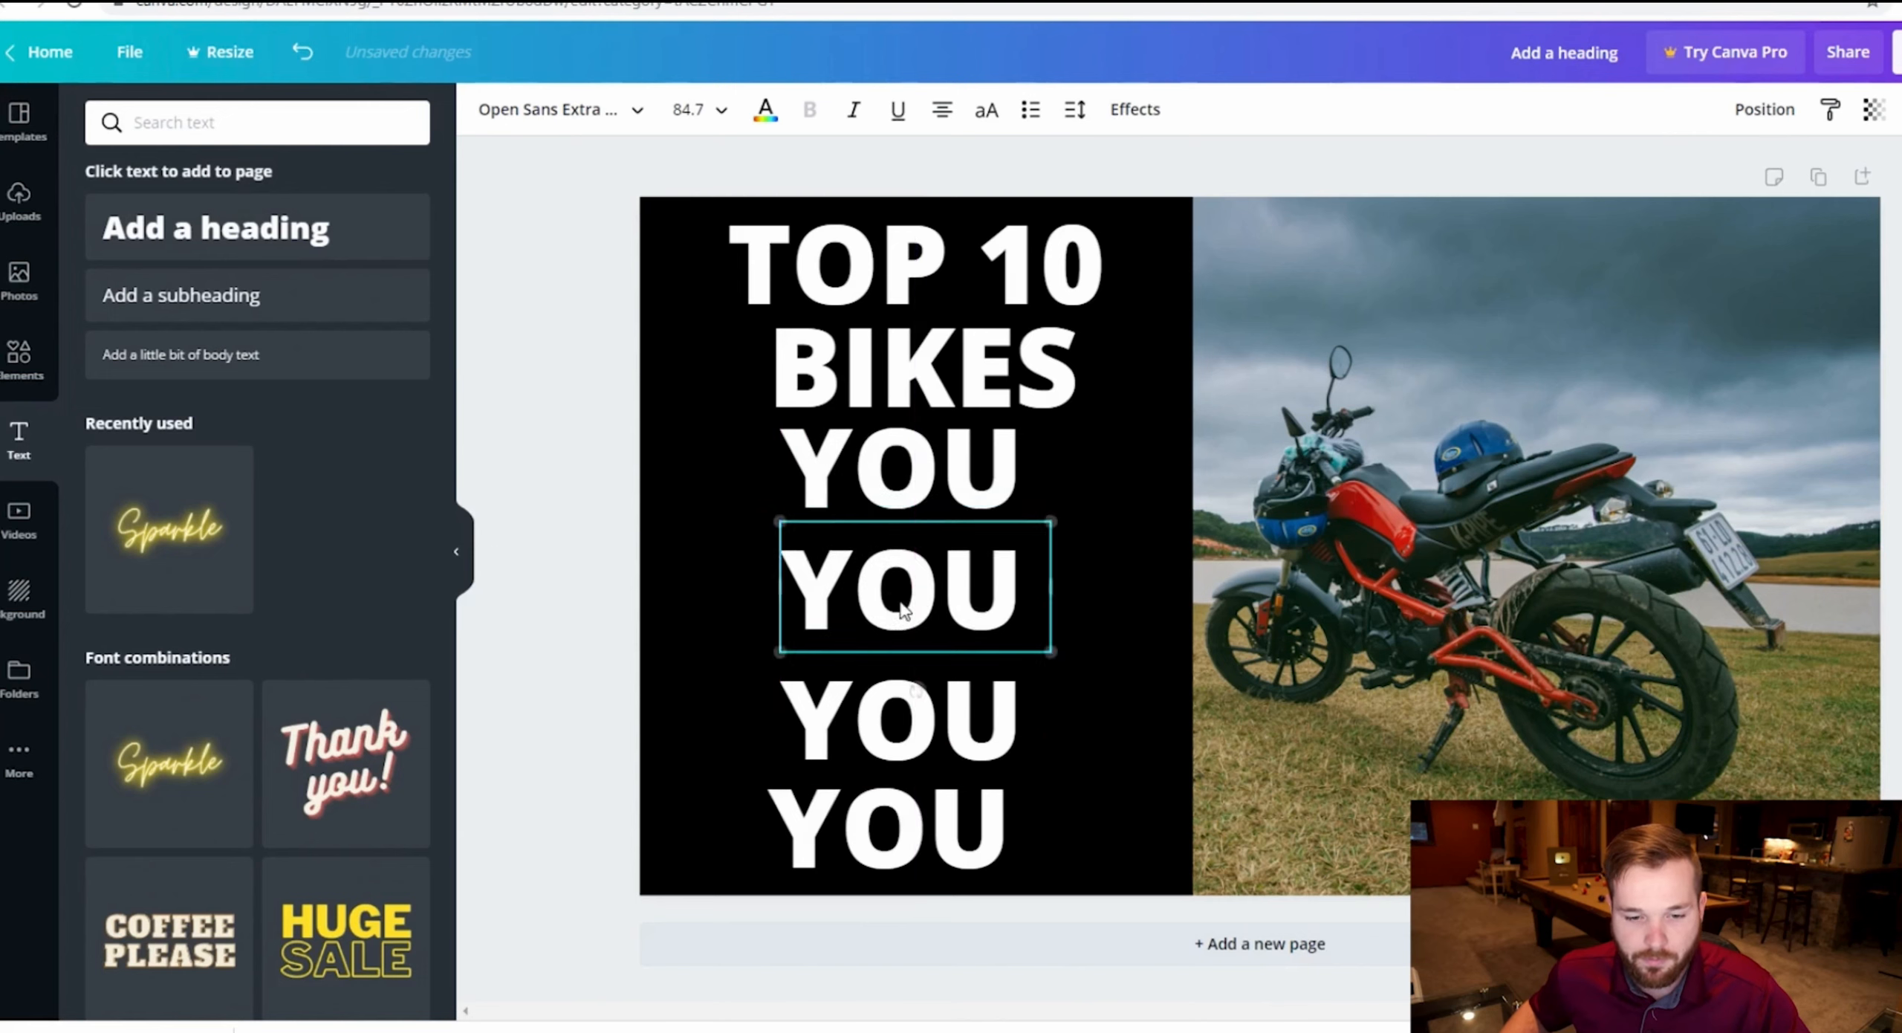
- Change the second "YOU" to "HAVE TO", widen its box to fit one line and centre it in the black rectangle
double_click(901, 601)
text(HAVE)
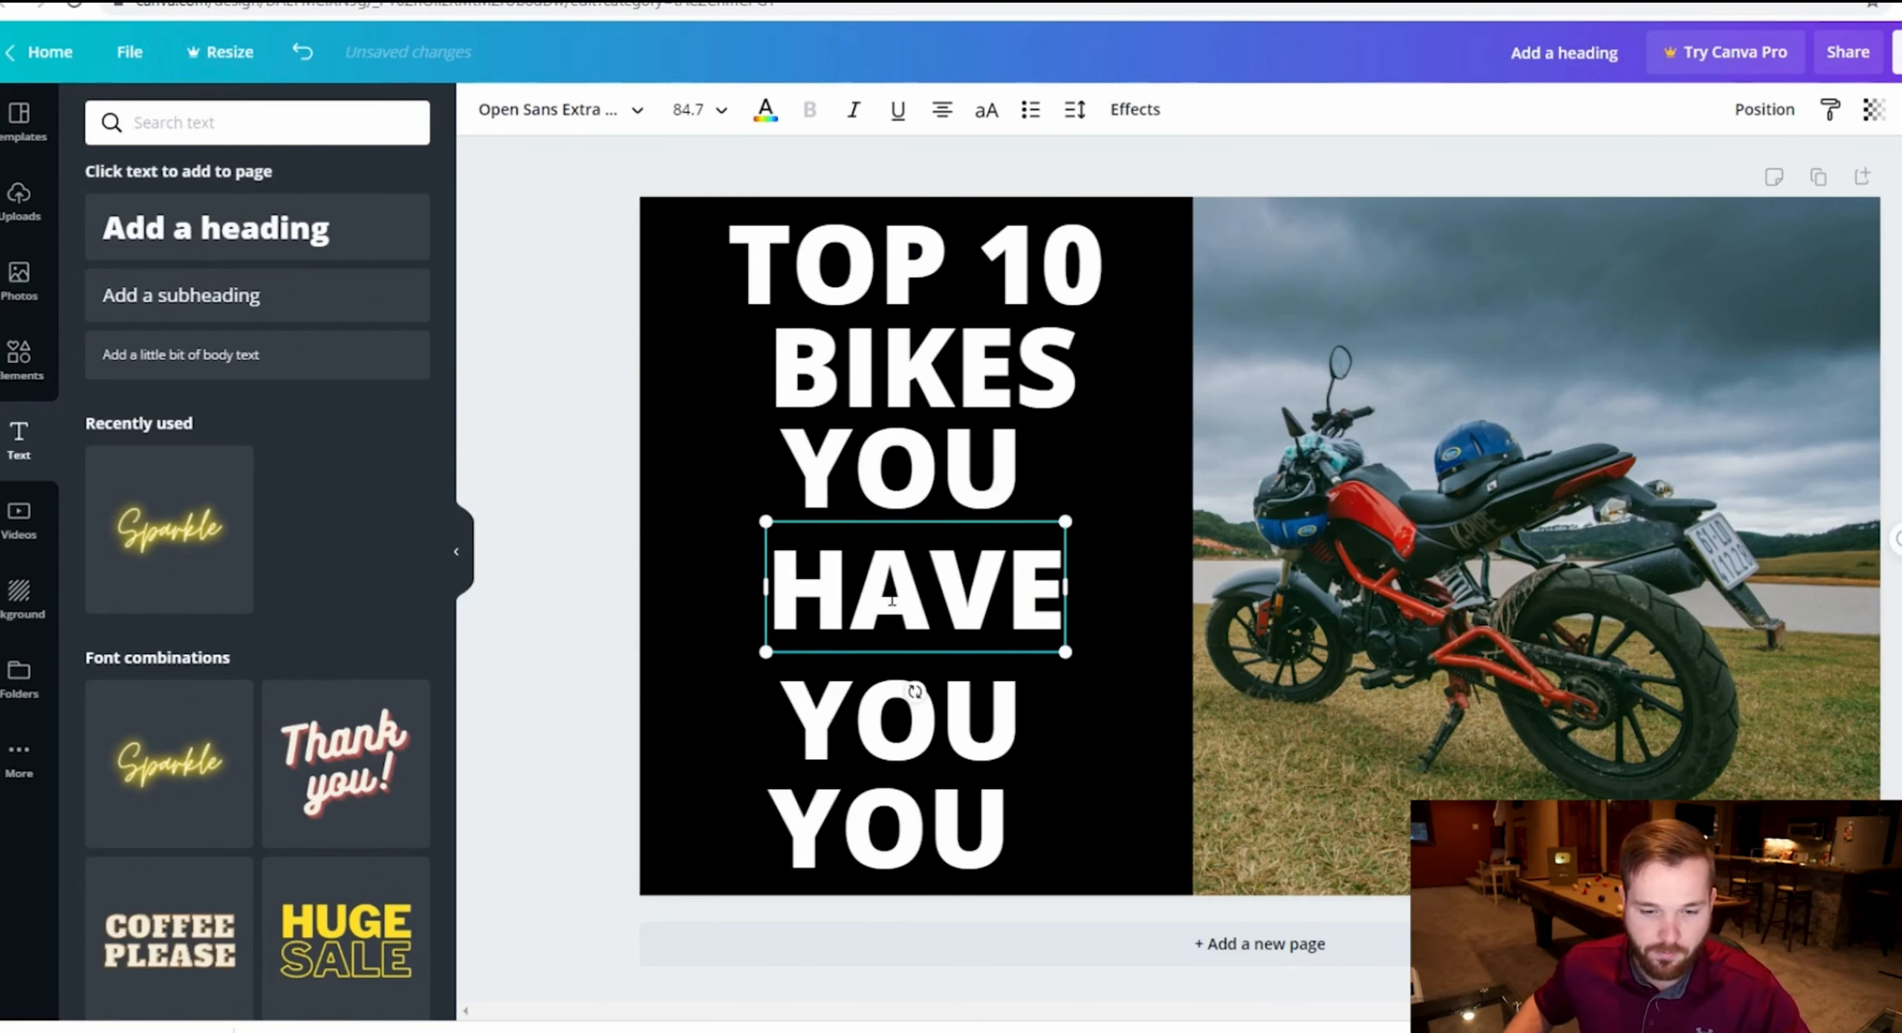
text( TO)
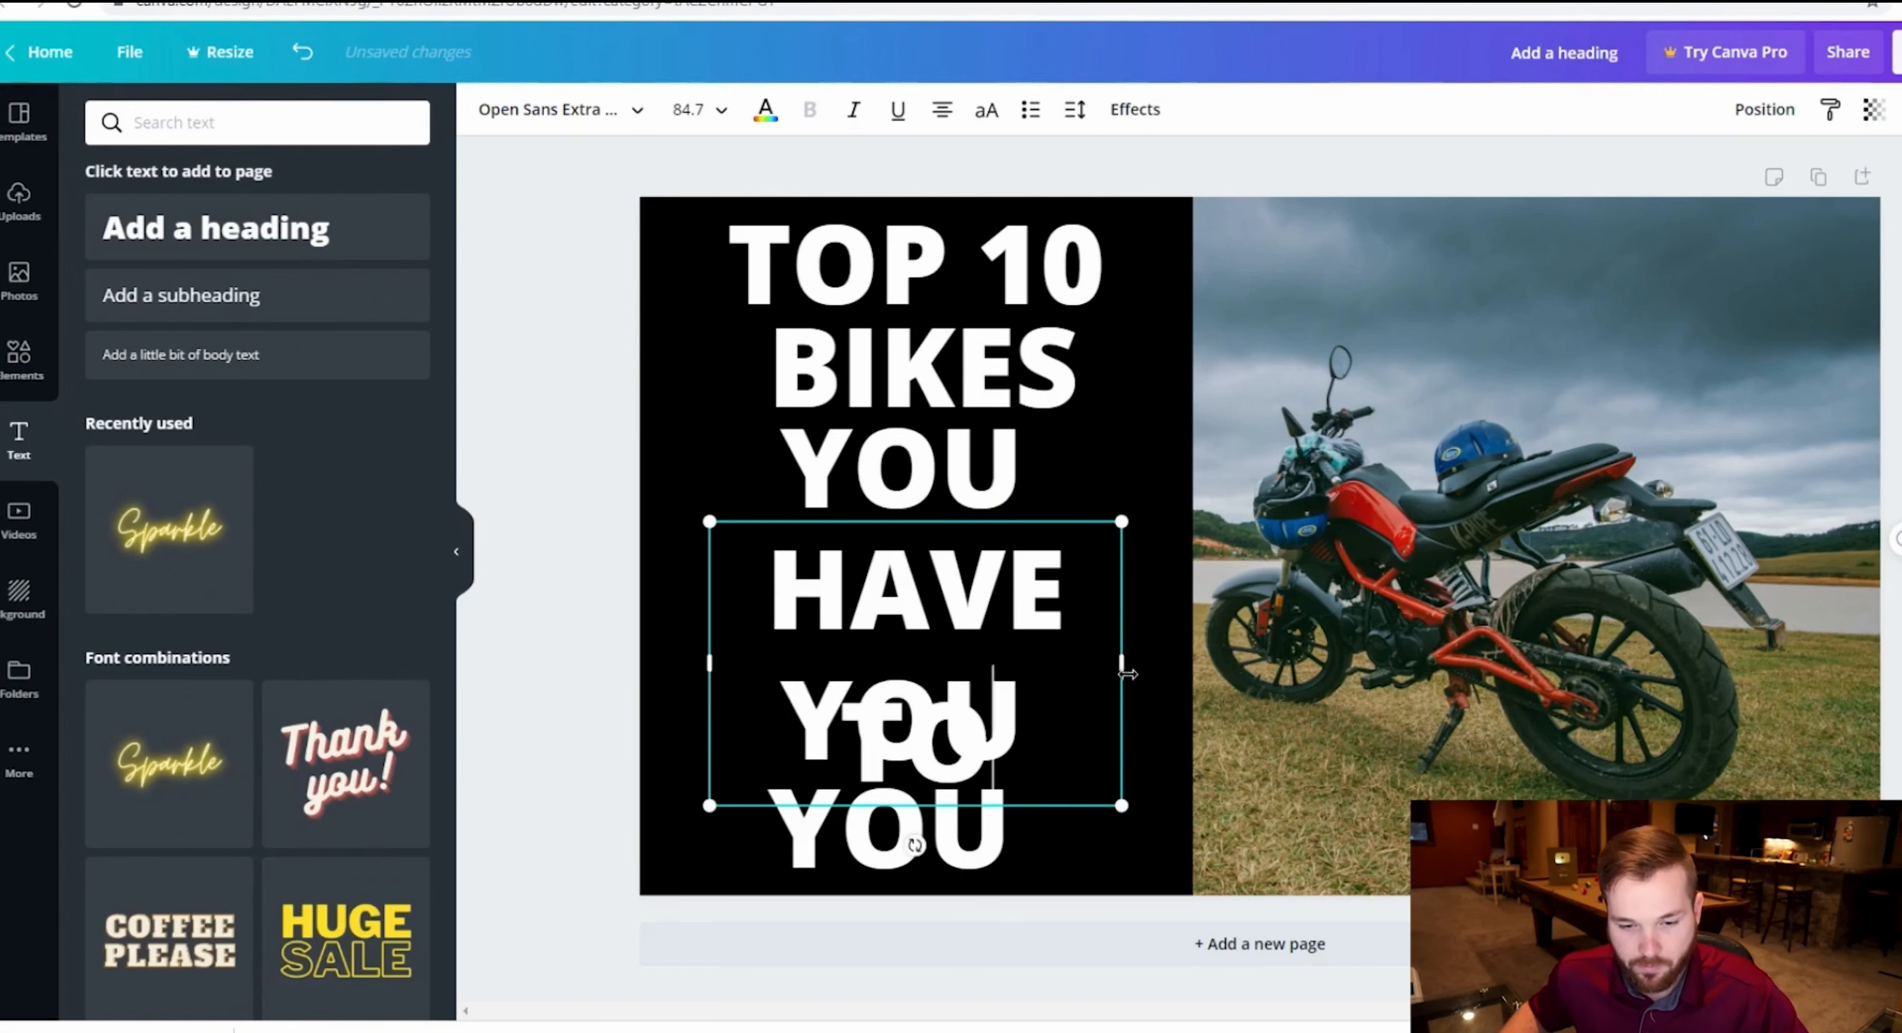
drag(1122, 663, 1191, 673)
click(1100, 726)
click(1048, 599)
drag(1048, 599, 1017, 594)
- Change the "YOU" below "HAVE TO" to "RIDE" and delete the leftover "YOU" at the rectangle's lower edge
click(900, 717)
double_click(899, 717)
text(RIDE)
click(966, 832)
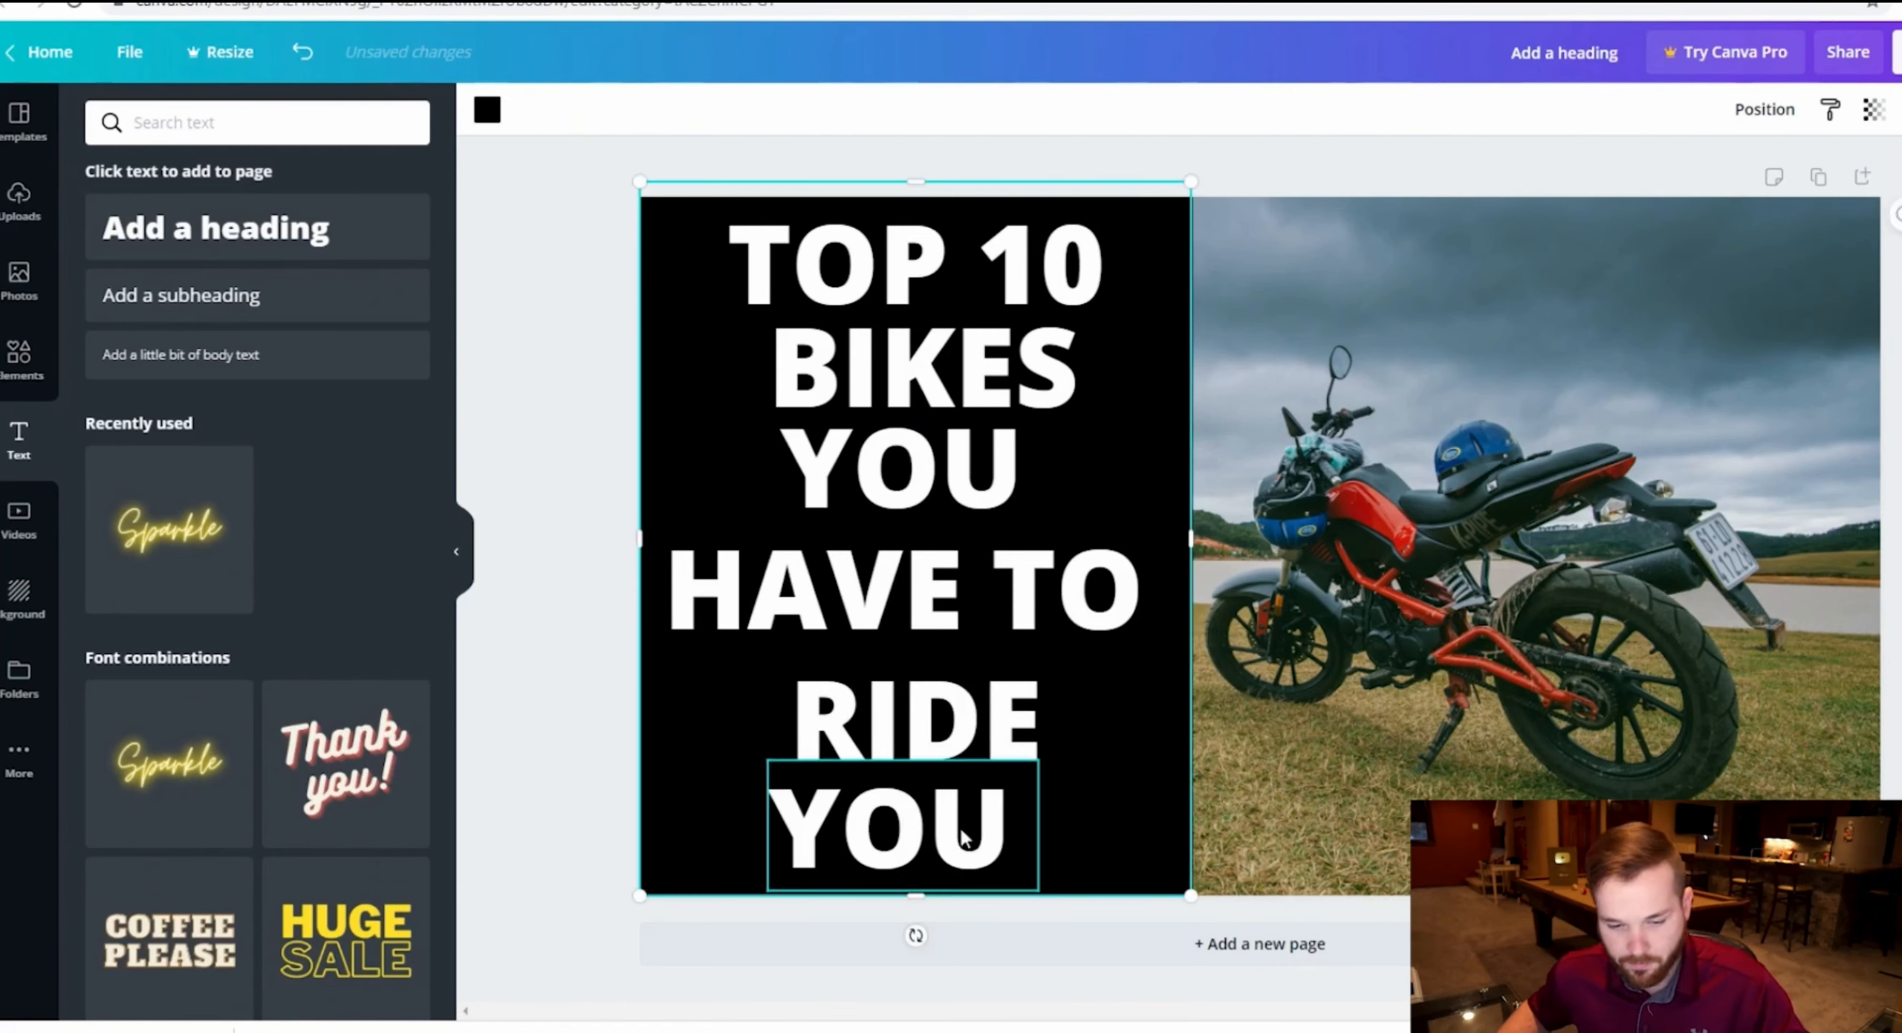
key(Delete)
- Reposition the five text lines so they are spread evenly over the height of the black rectangle
drag(965, 663, 965, 752)
click(968, 629)
drag(969, 630, 964, 724)
drag(953, 494, 954, 586)
drag(967, 397, 963, 430)
drag(951, 581, 951, 600)
drag(945, 435, 947, 456)
drag(968, 297, 964, 310)
drag(978, 691, 994, 694)
- Colour the "HAVE TO" text light blue, adjust it to the custom blue #00a1ff and deselect it
triple_click(994, 694)
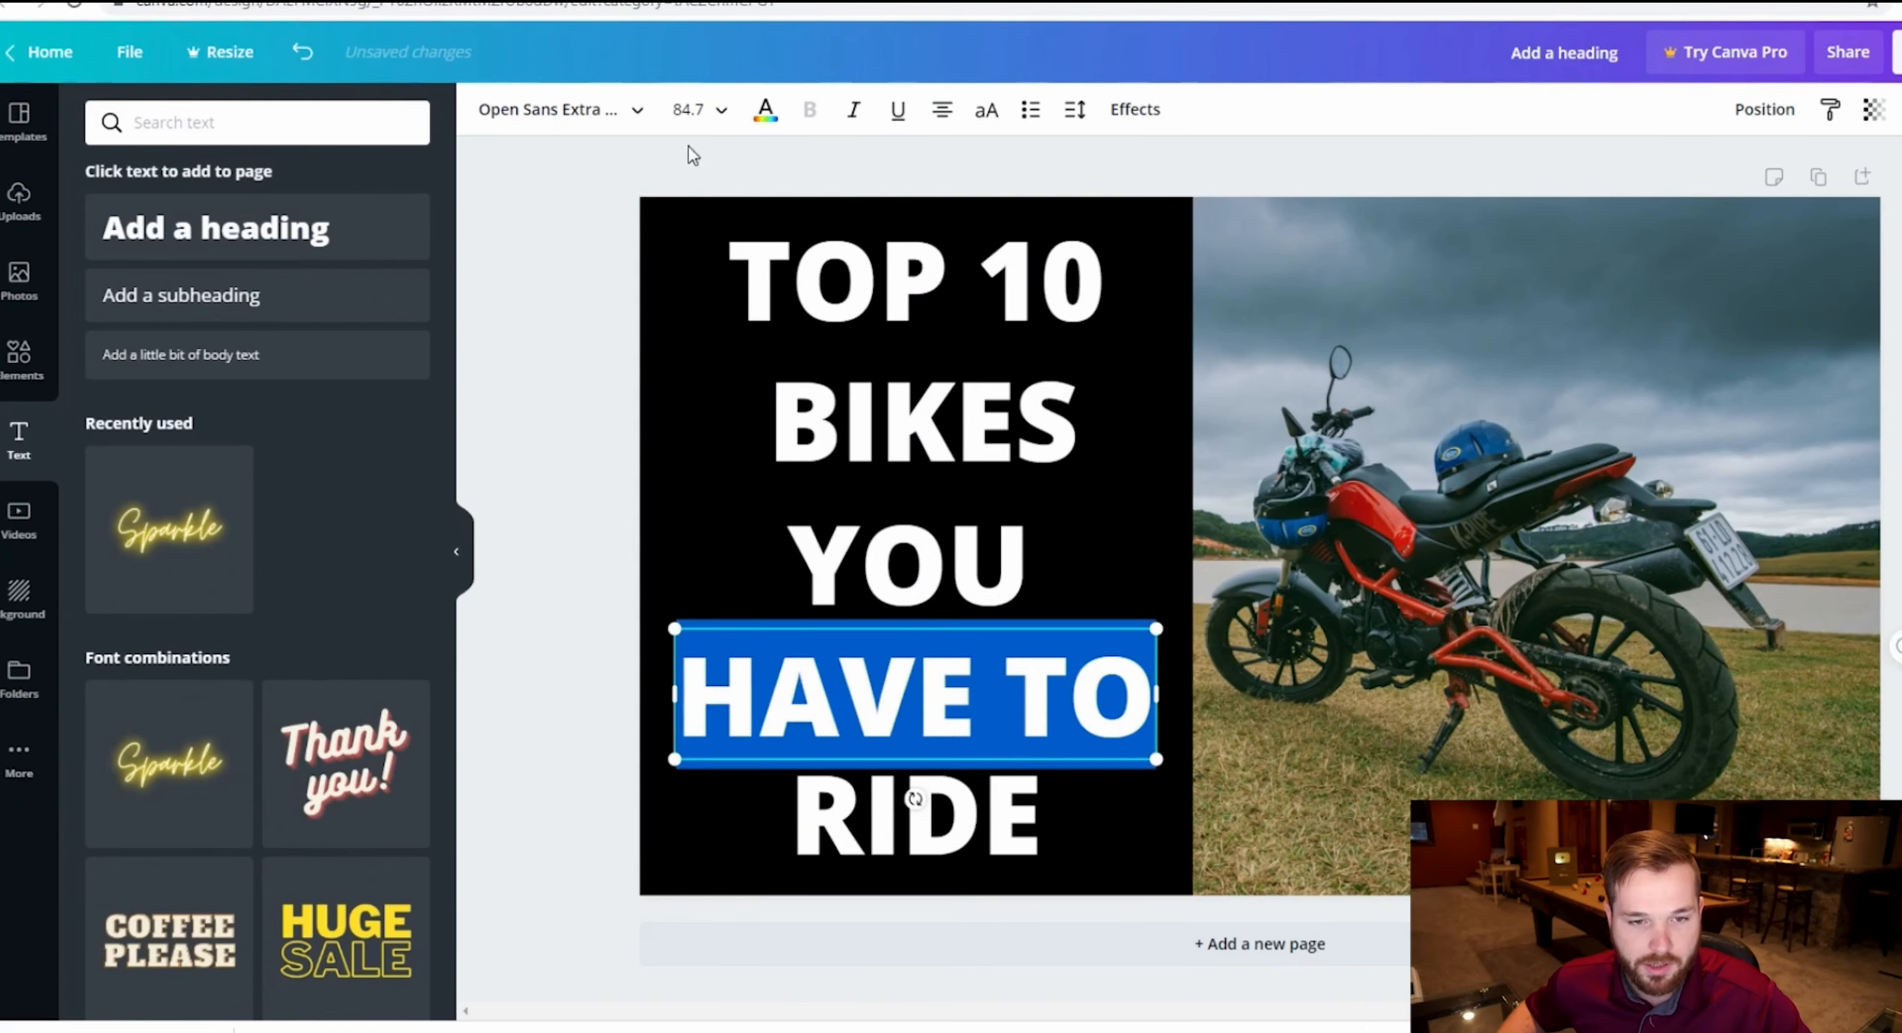
click(756, 123)
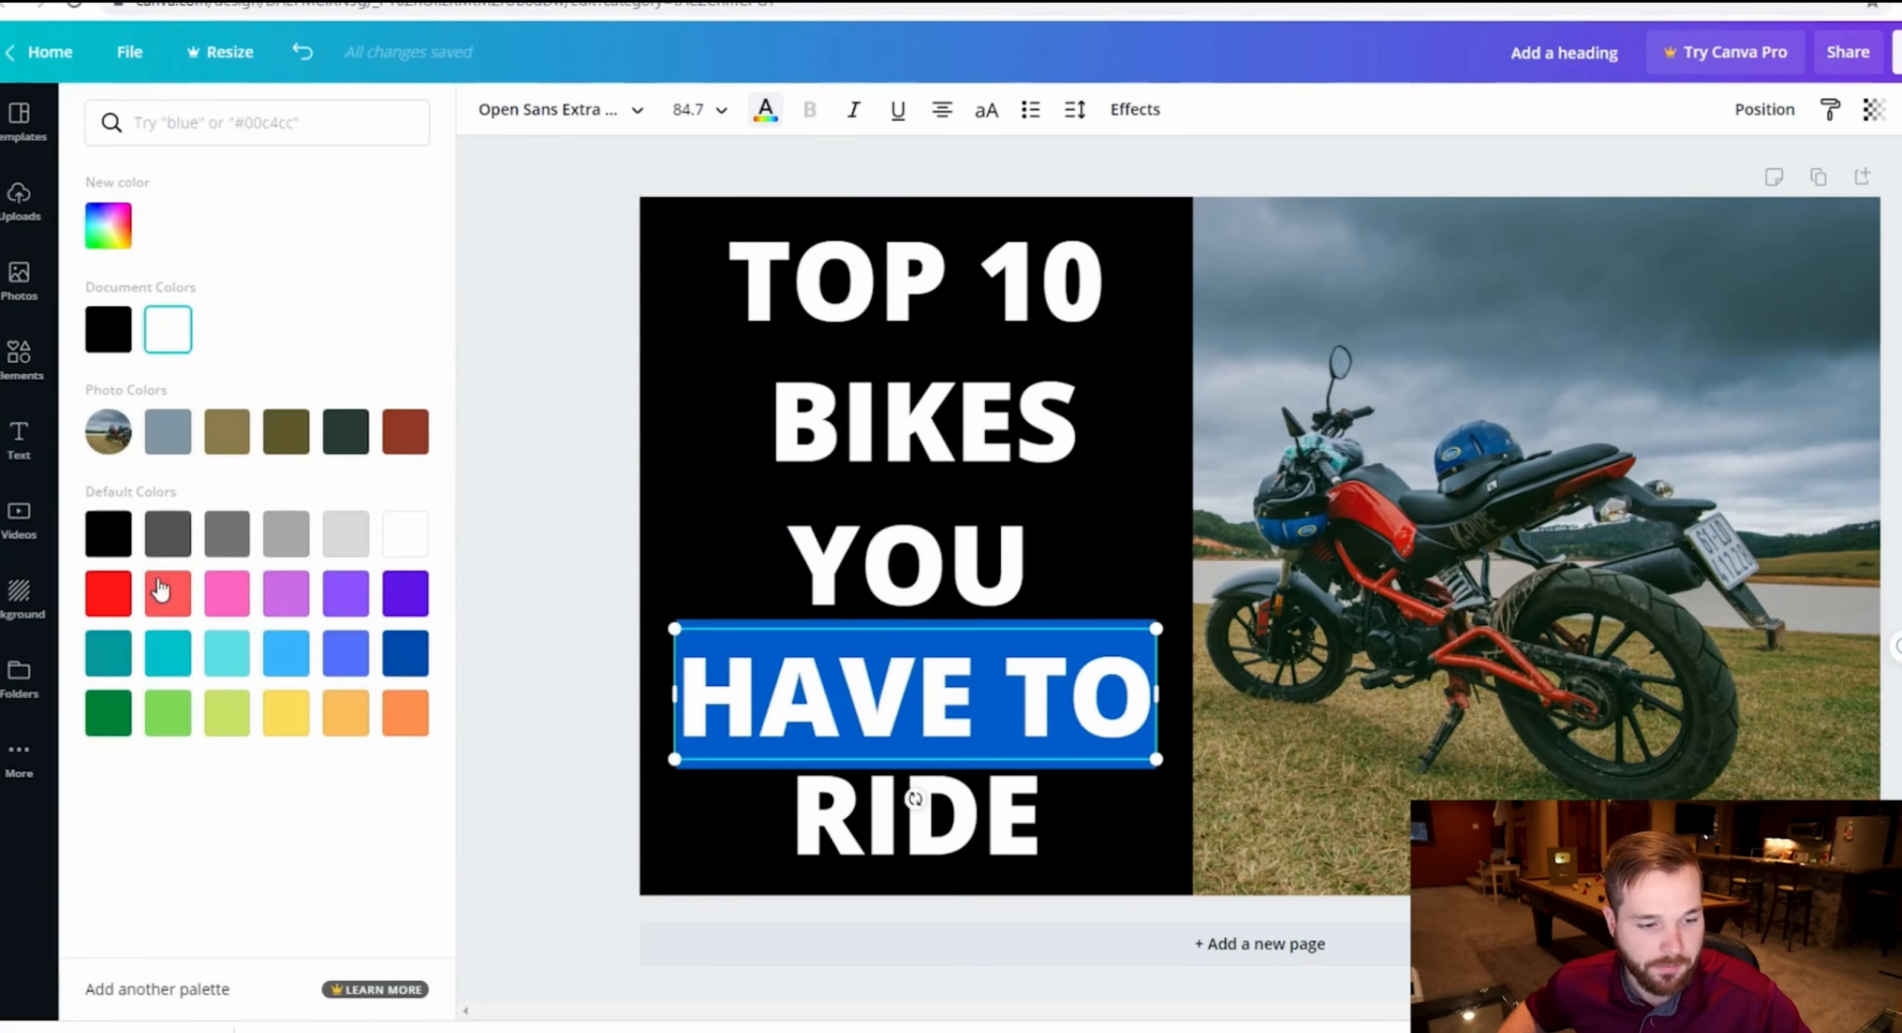
click(303, 654)
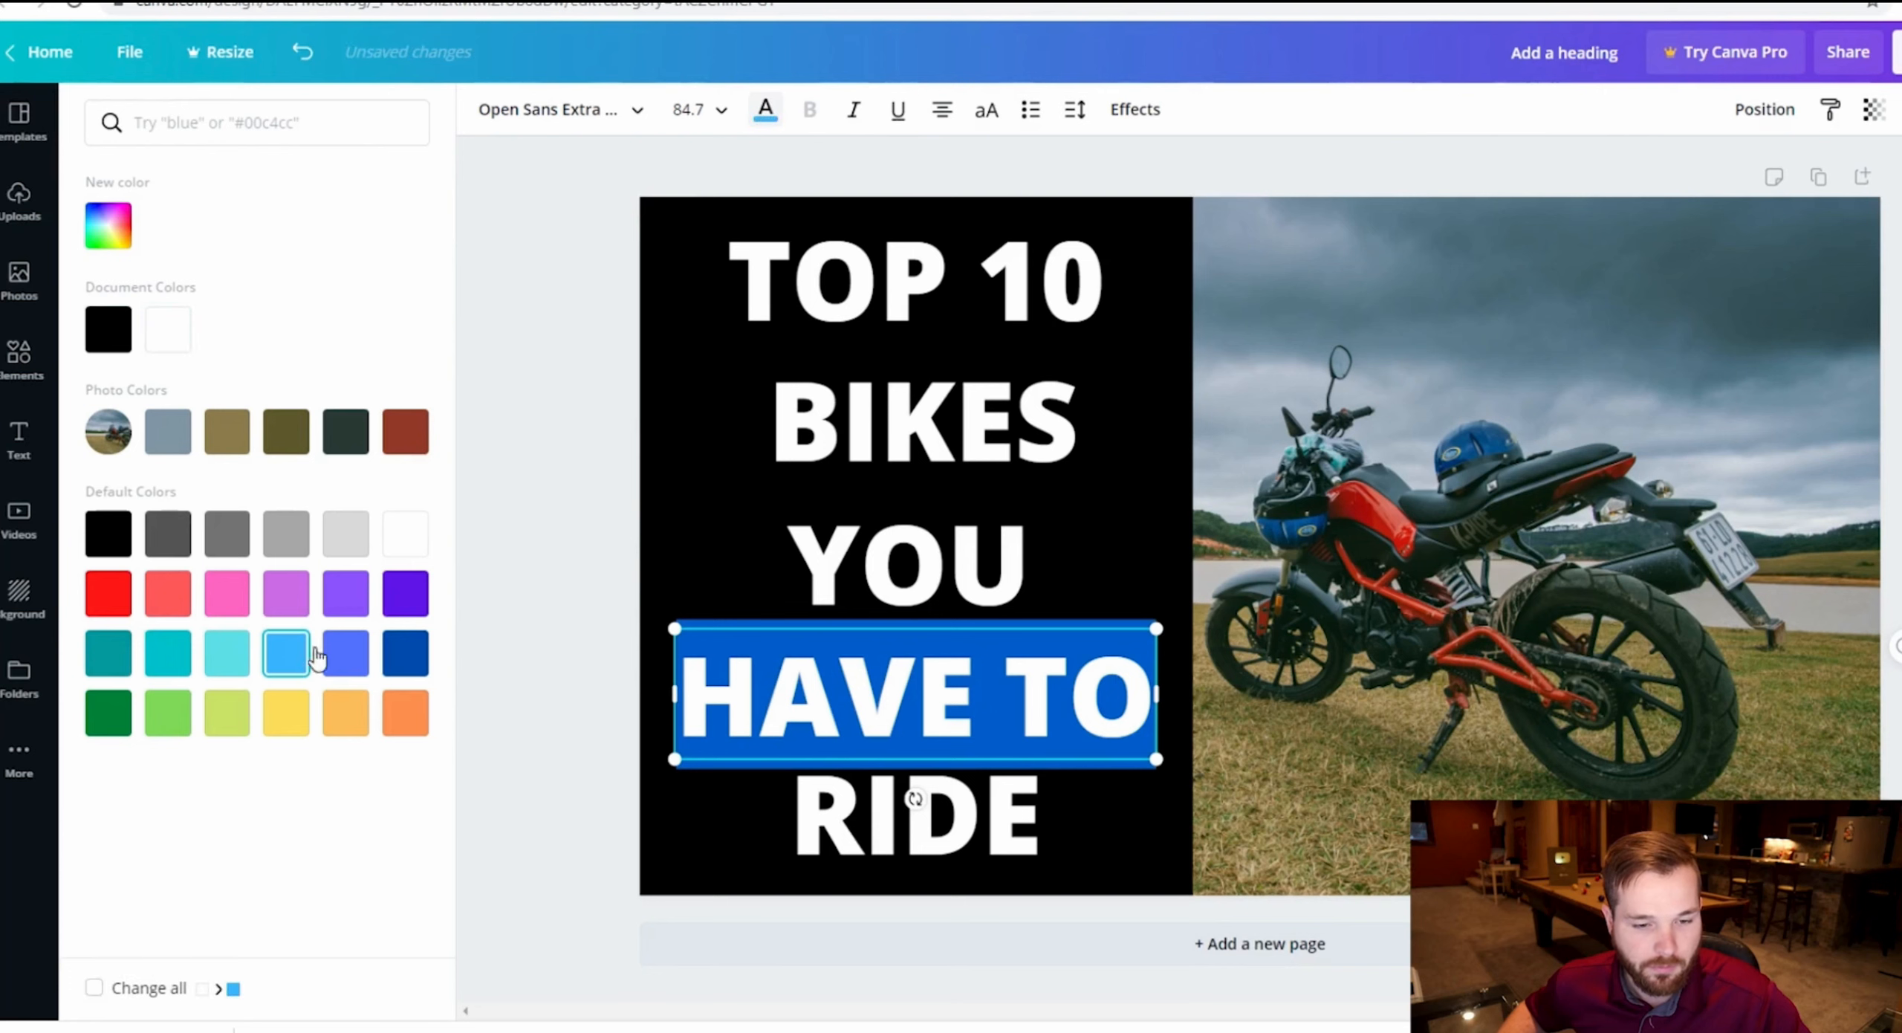
click(524, 543)
click(797, 718)
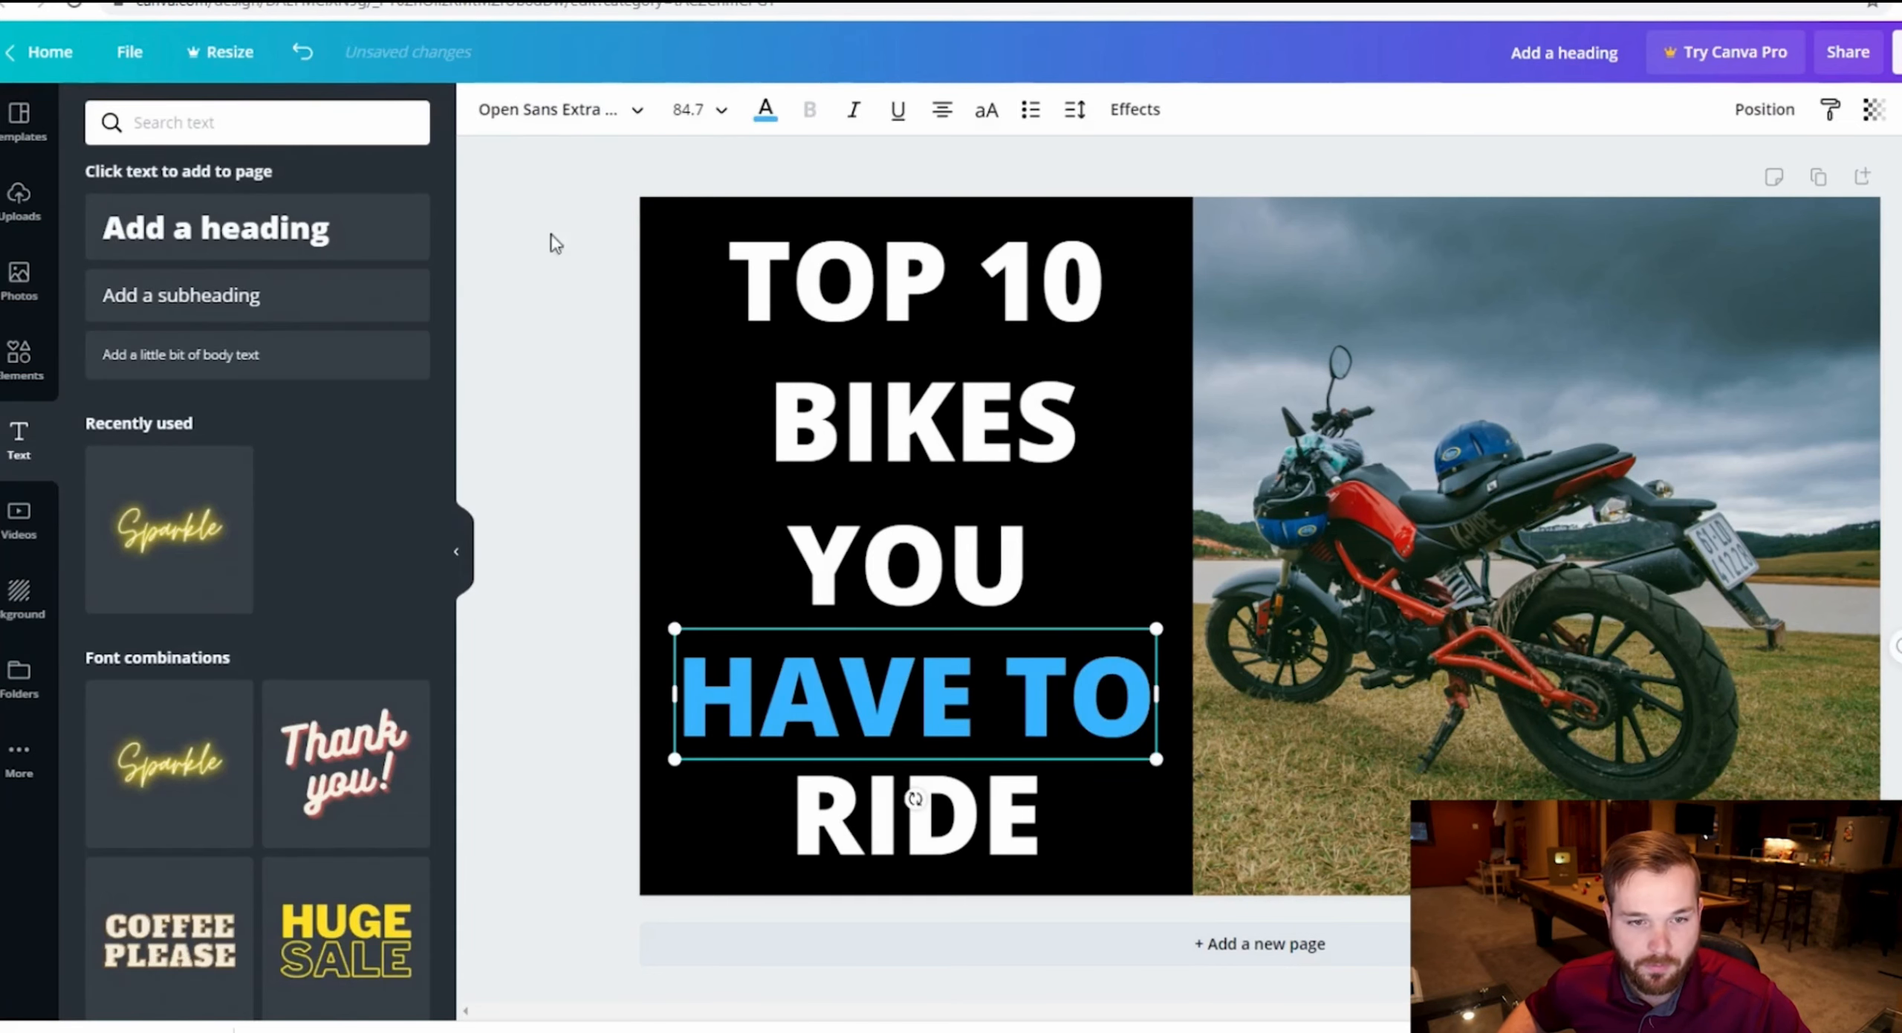
click(765, 109)
click(109, 226)
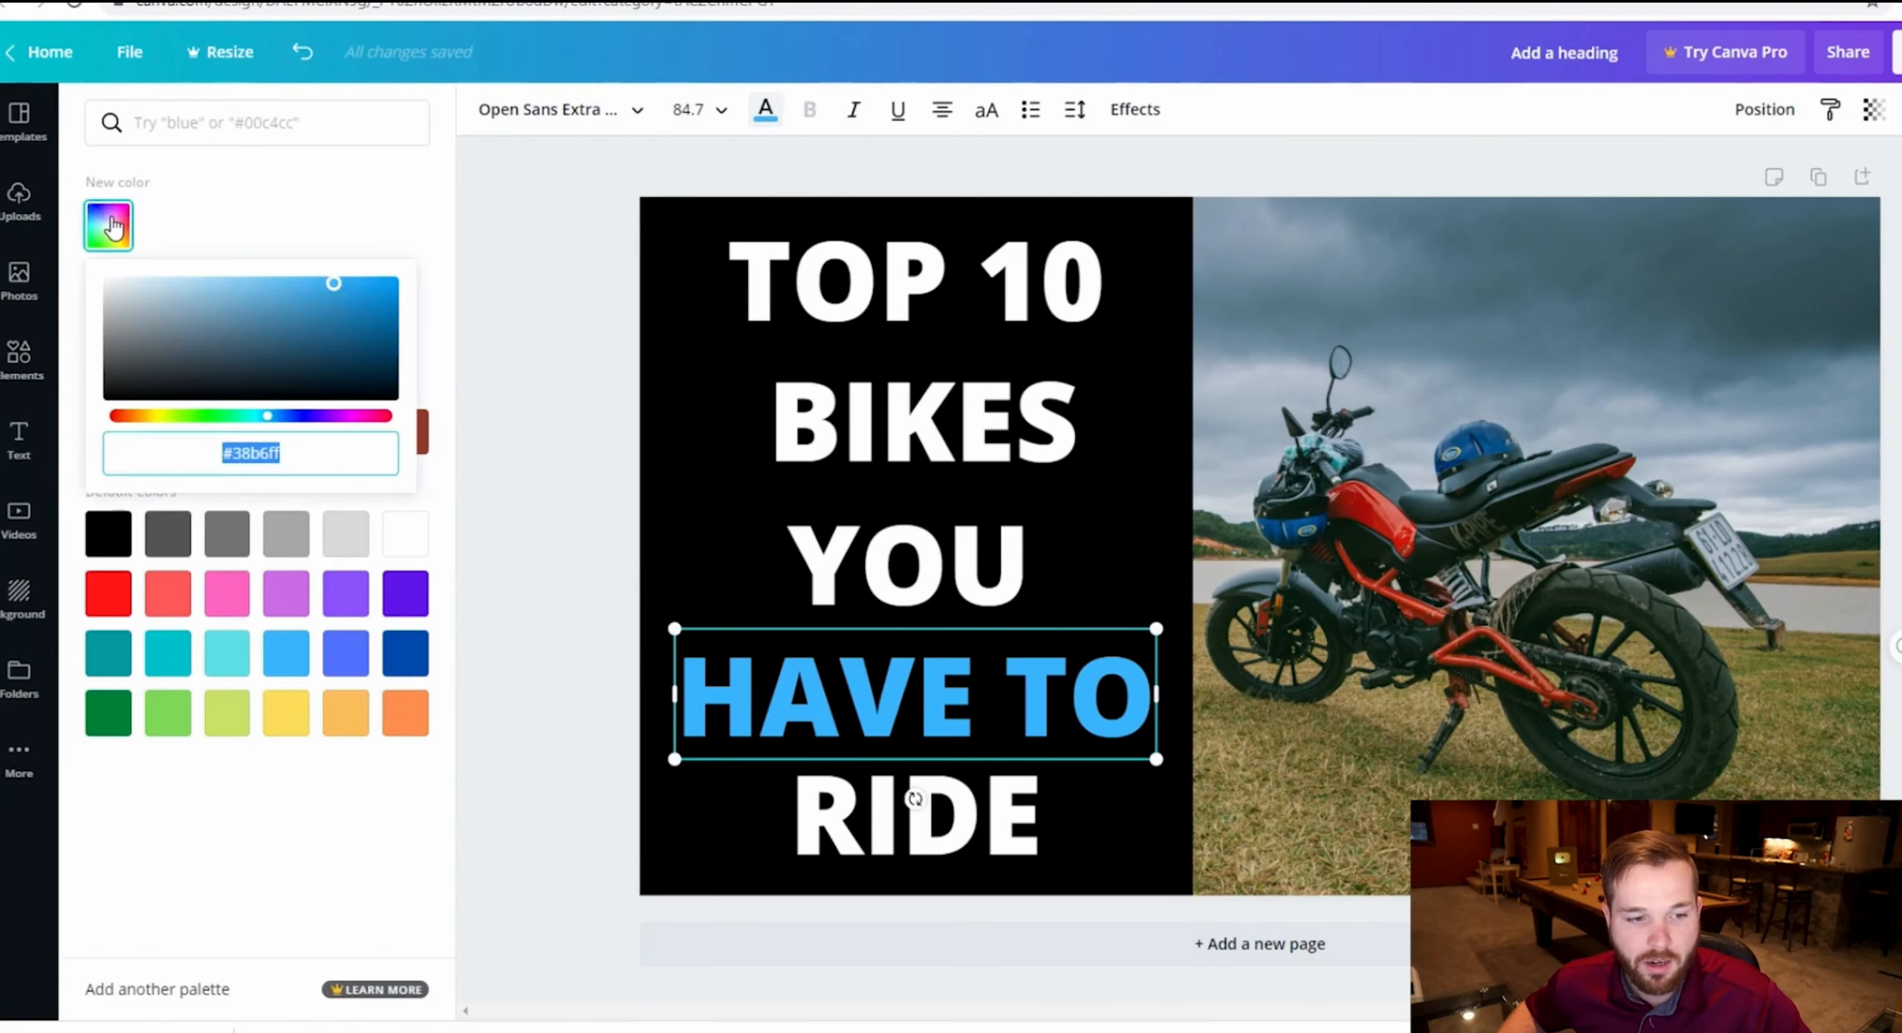
drag(334, 284, 501, 275)
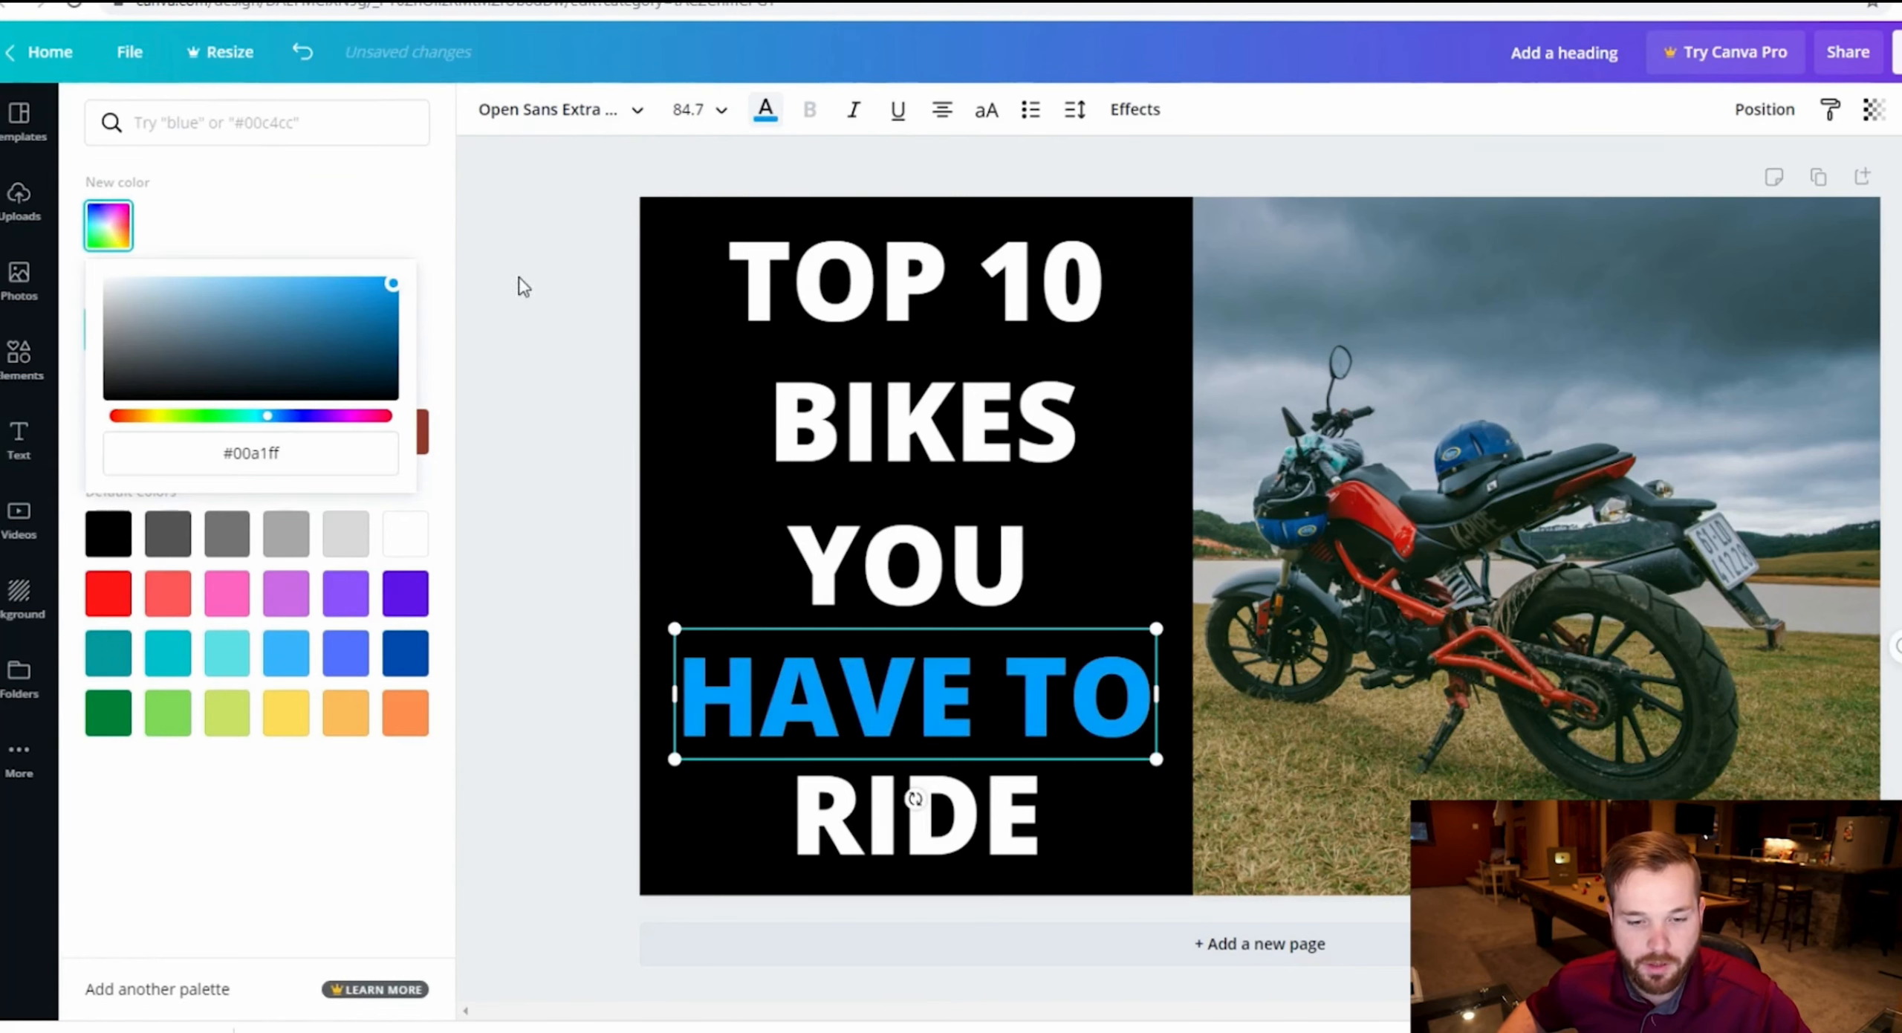
click(522, 290)
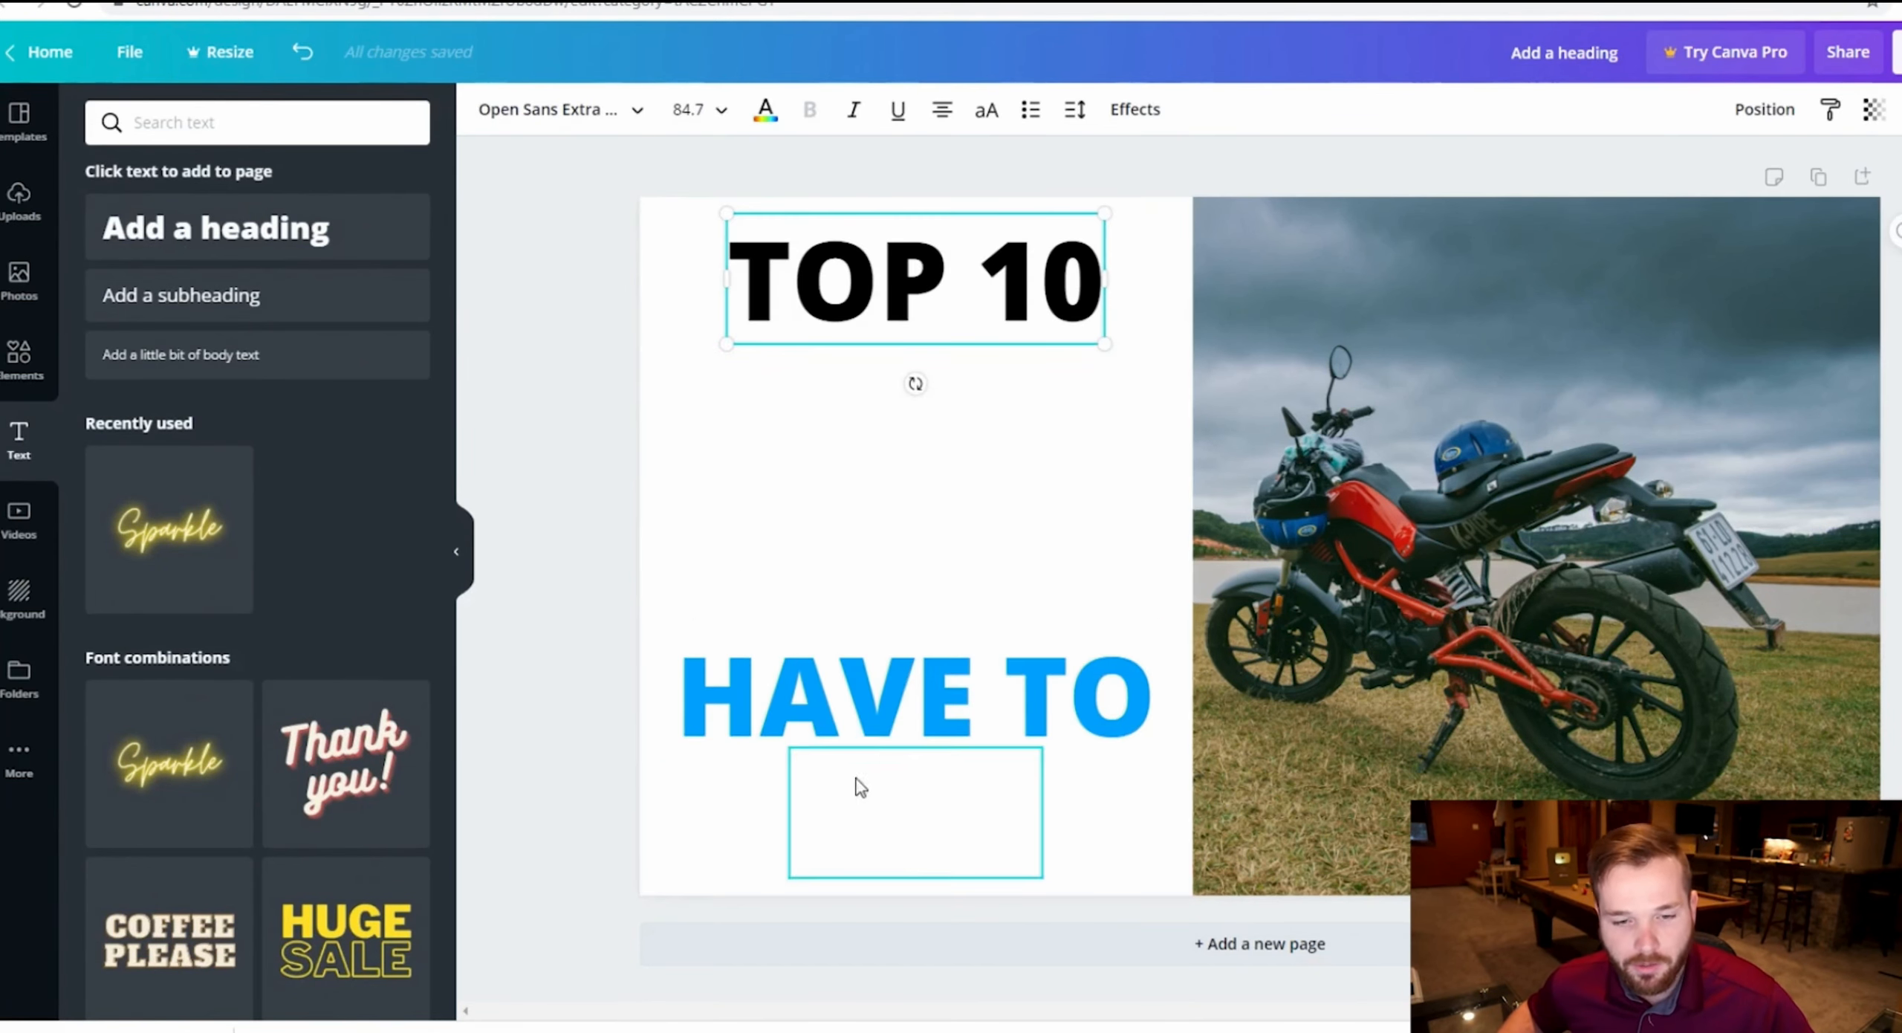
- Delete the "TOP 10" heading and move the blue "HAVE TO" text up to around the middle of the white area
key(Delete)
click(760, 661)
drag(827, 675, 805, 437)
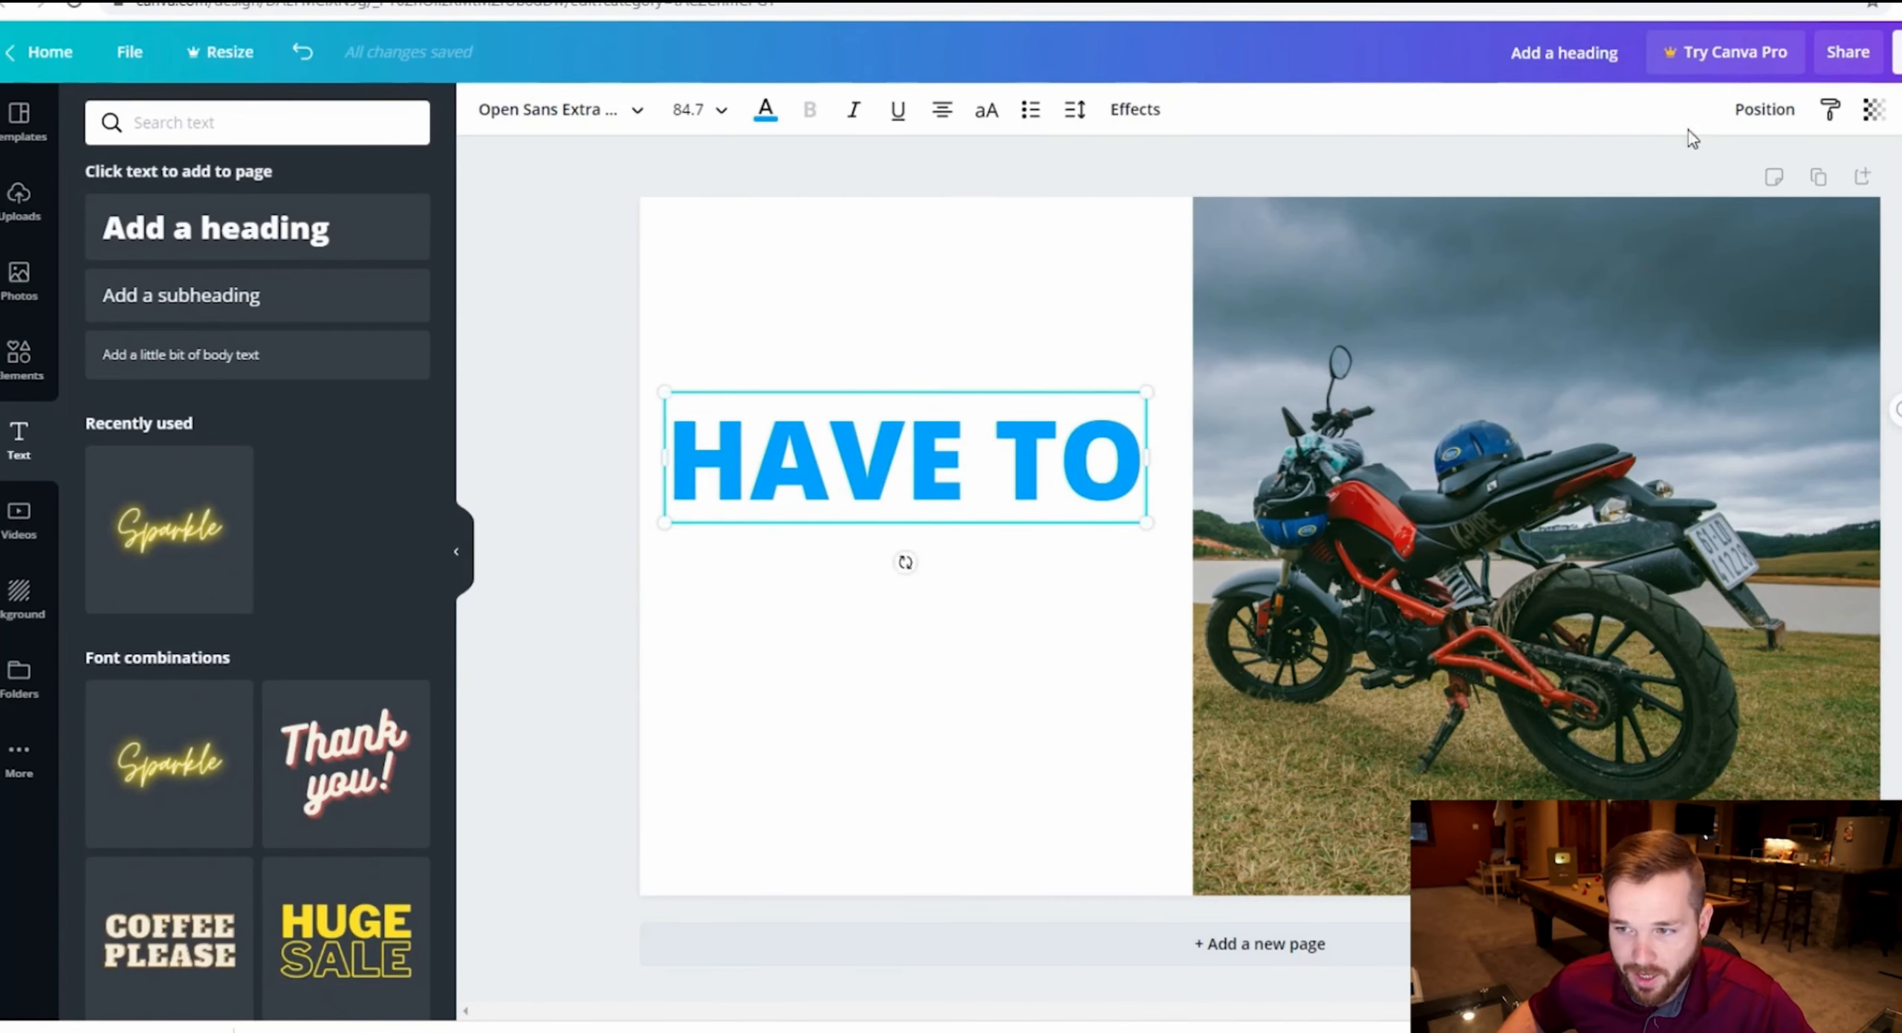
- Duplicate "HAVE TO", colour the copy black, offset it slightly right over the blue text and send it backward as a shadow
key(ctrl+d)
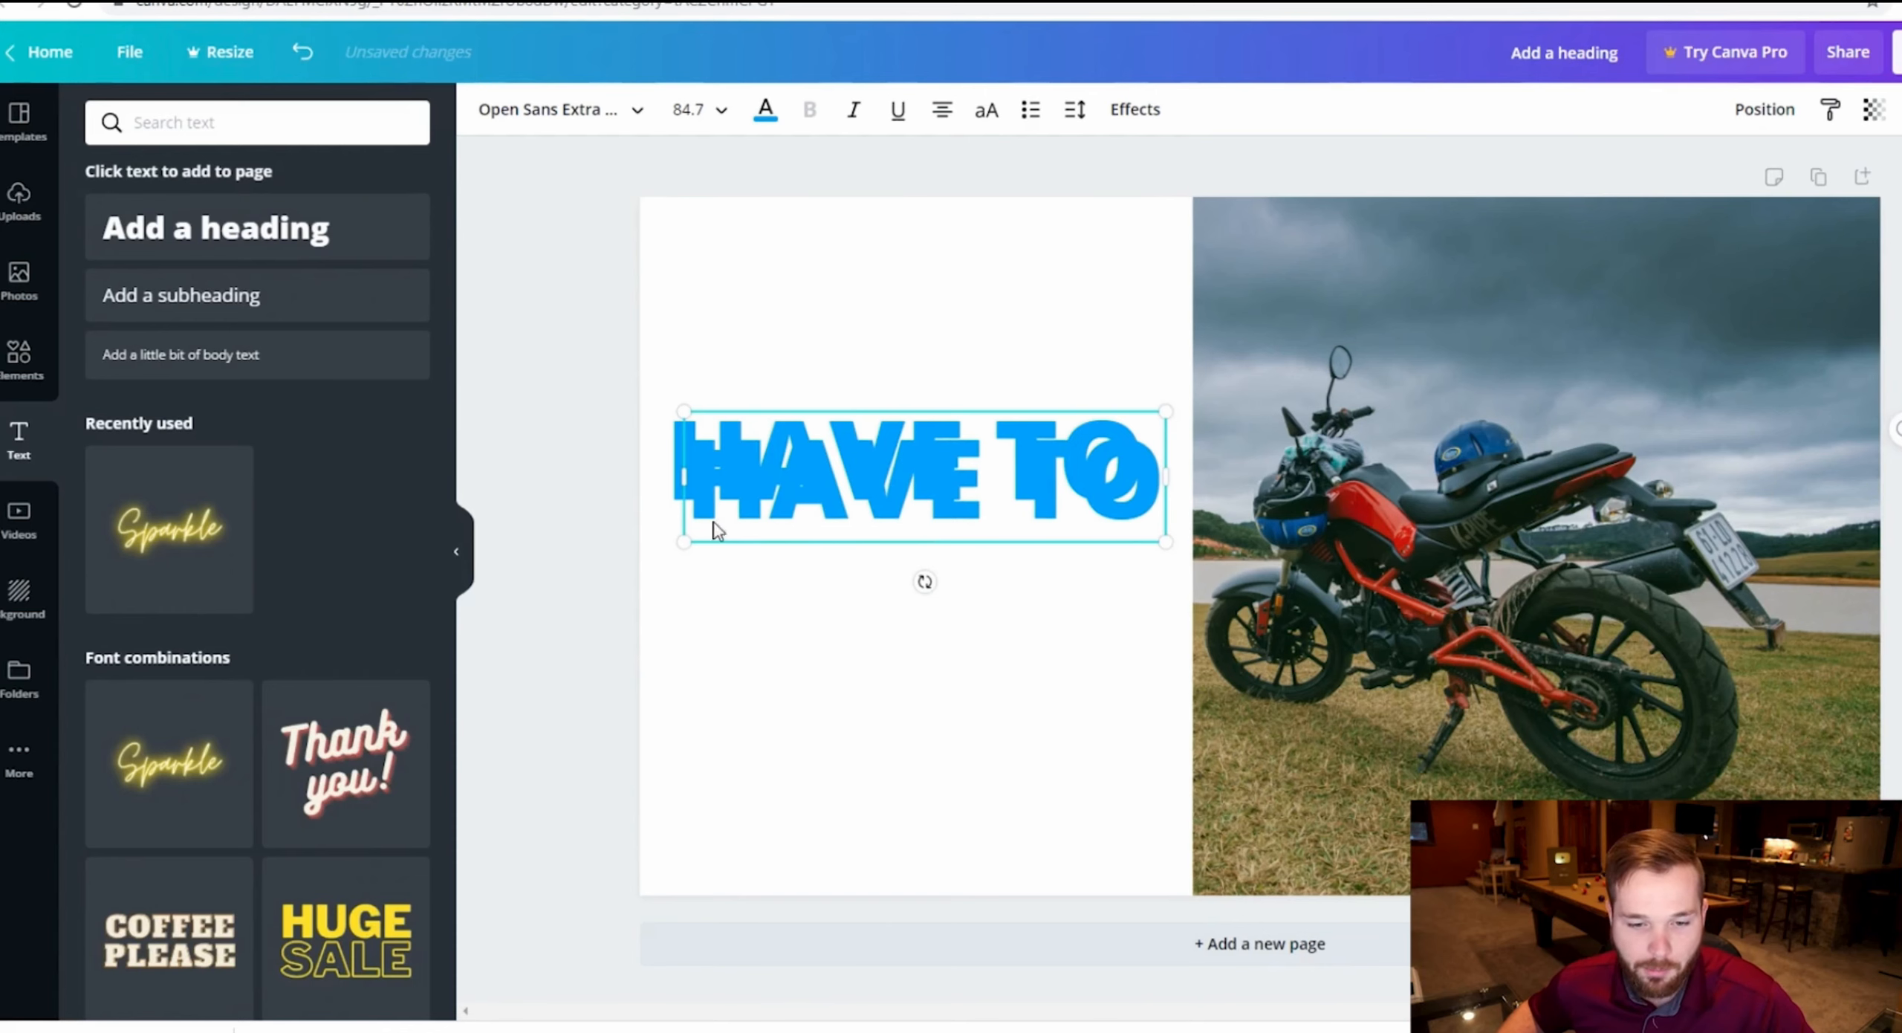
drag(799, 512, 795, 582)
click(766, 109)
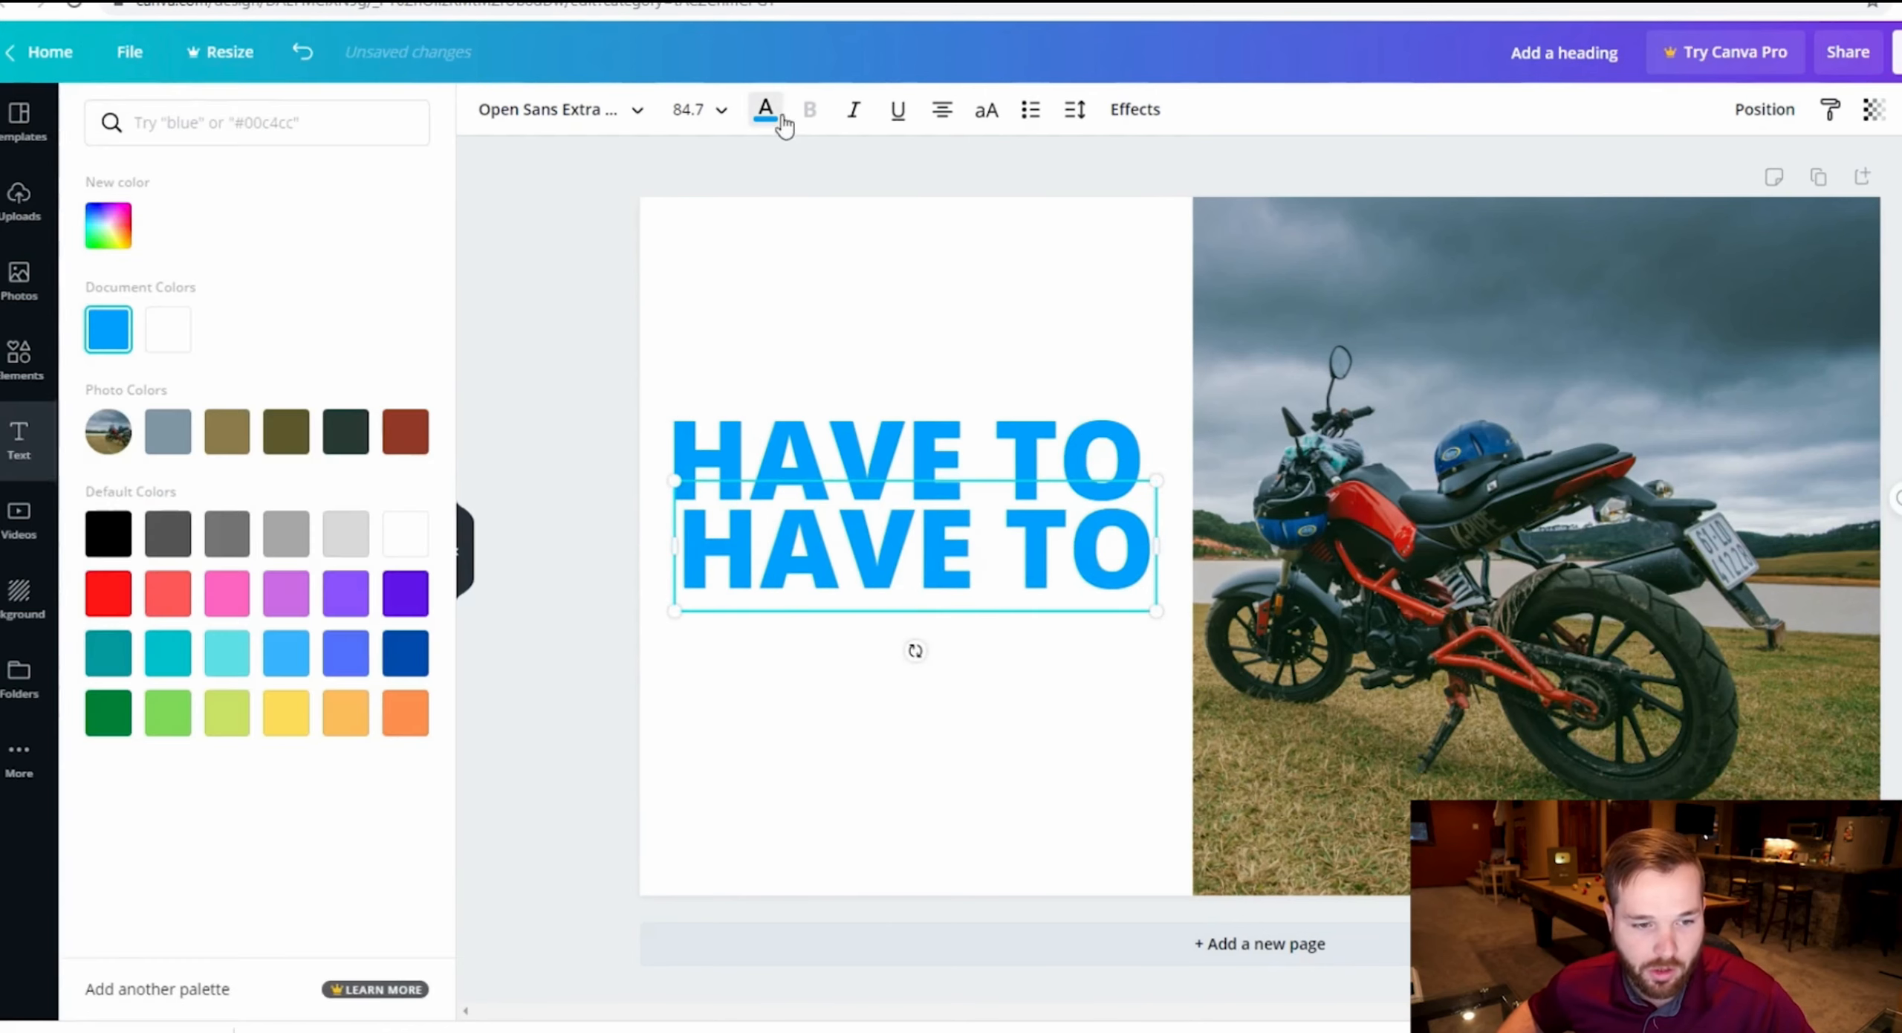
click(108, 534)
drag(917, 556, 905, 487)
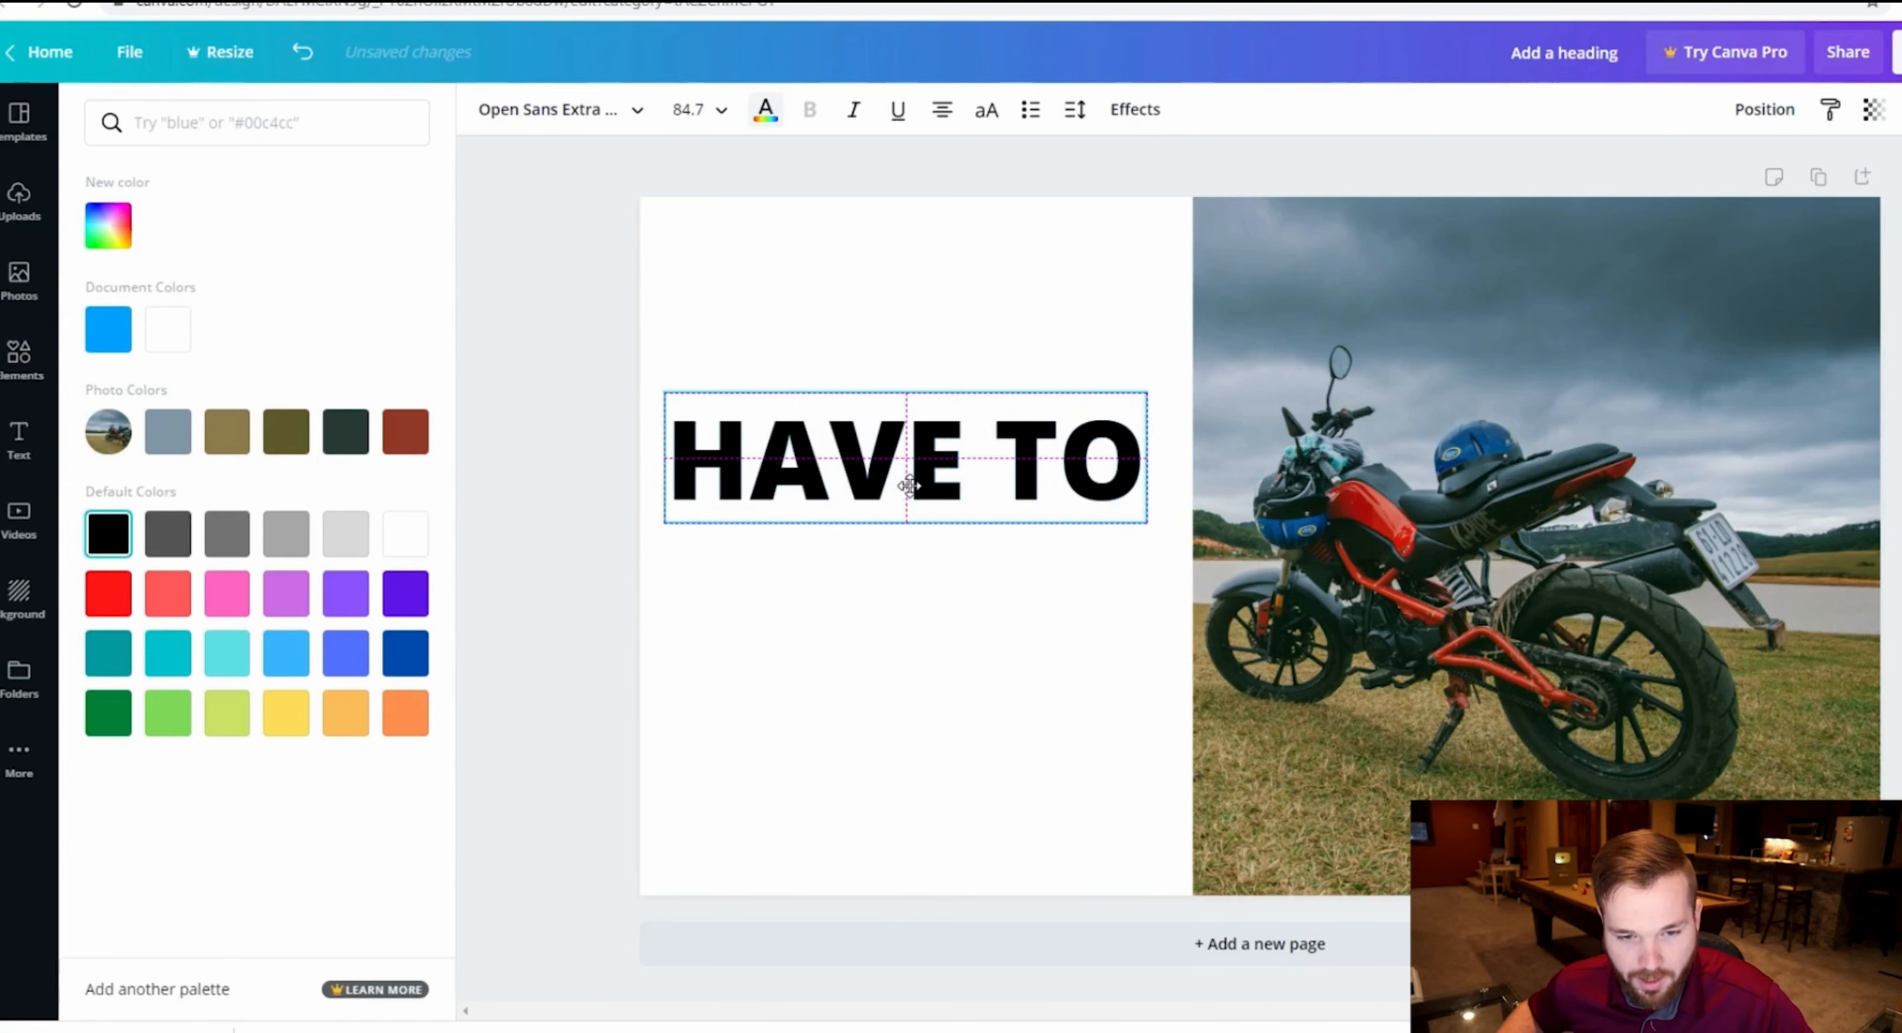
drag(911, 485, 921, 486)
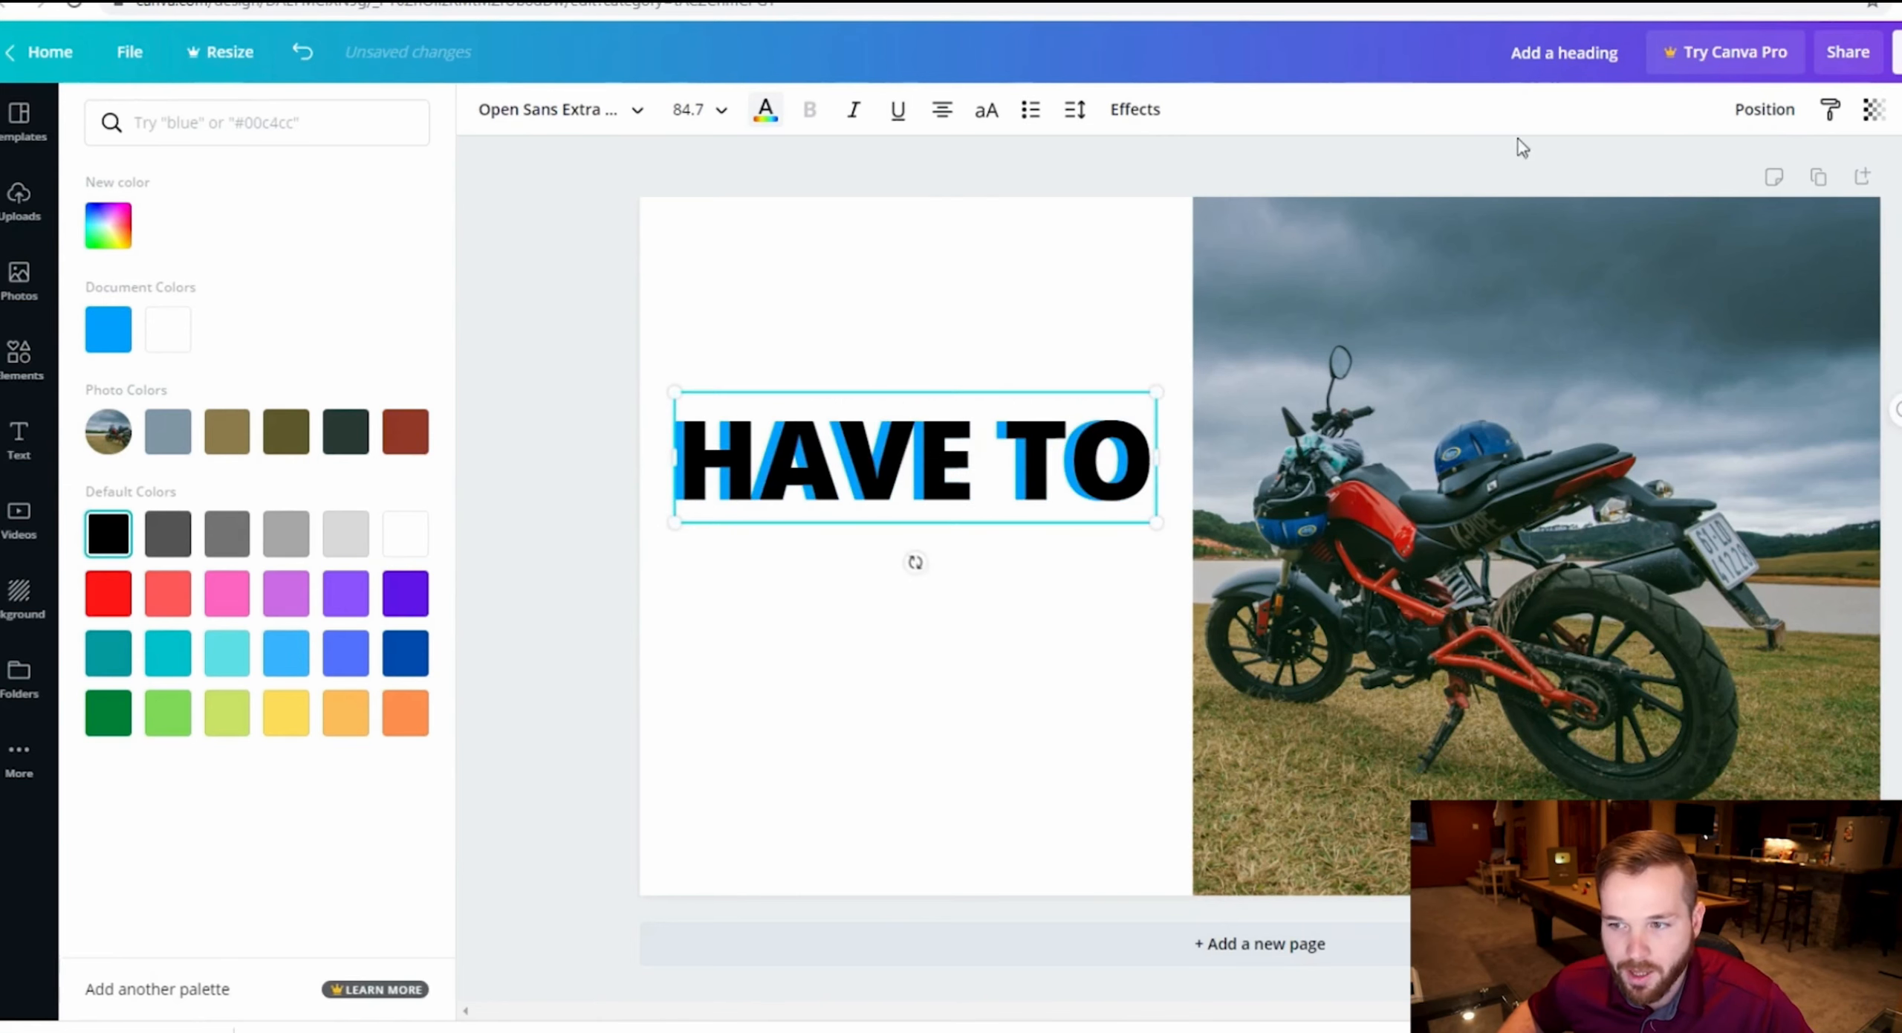
click(1781, 113)
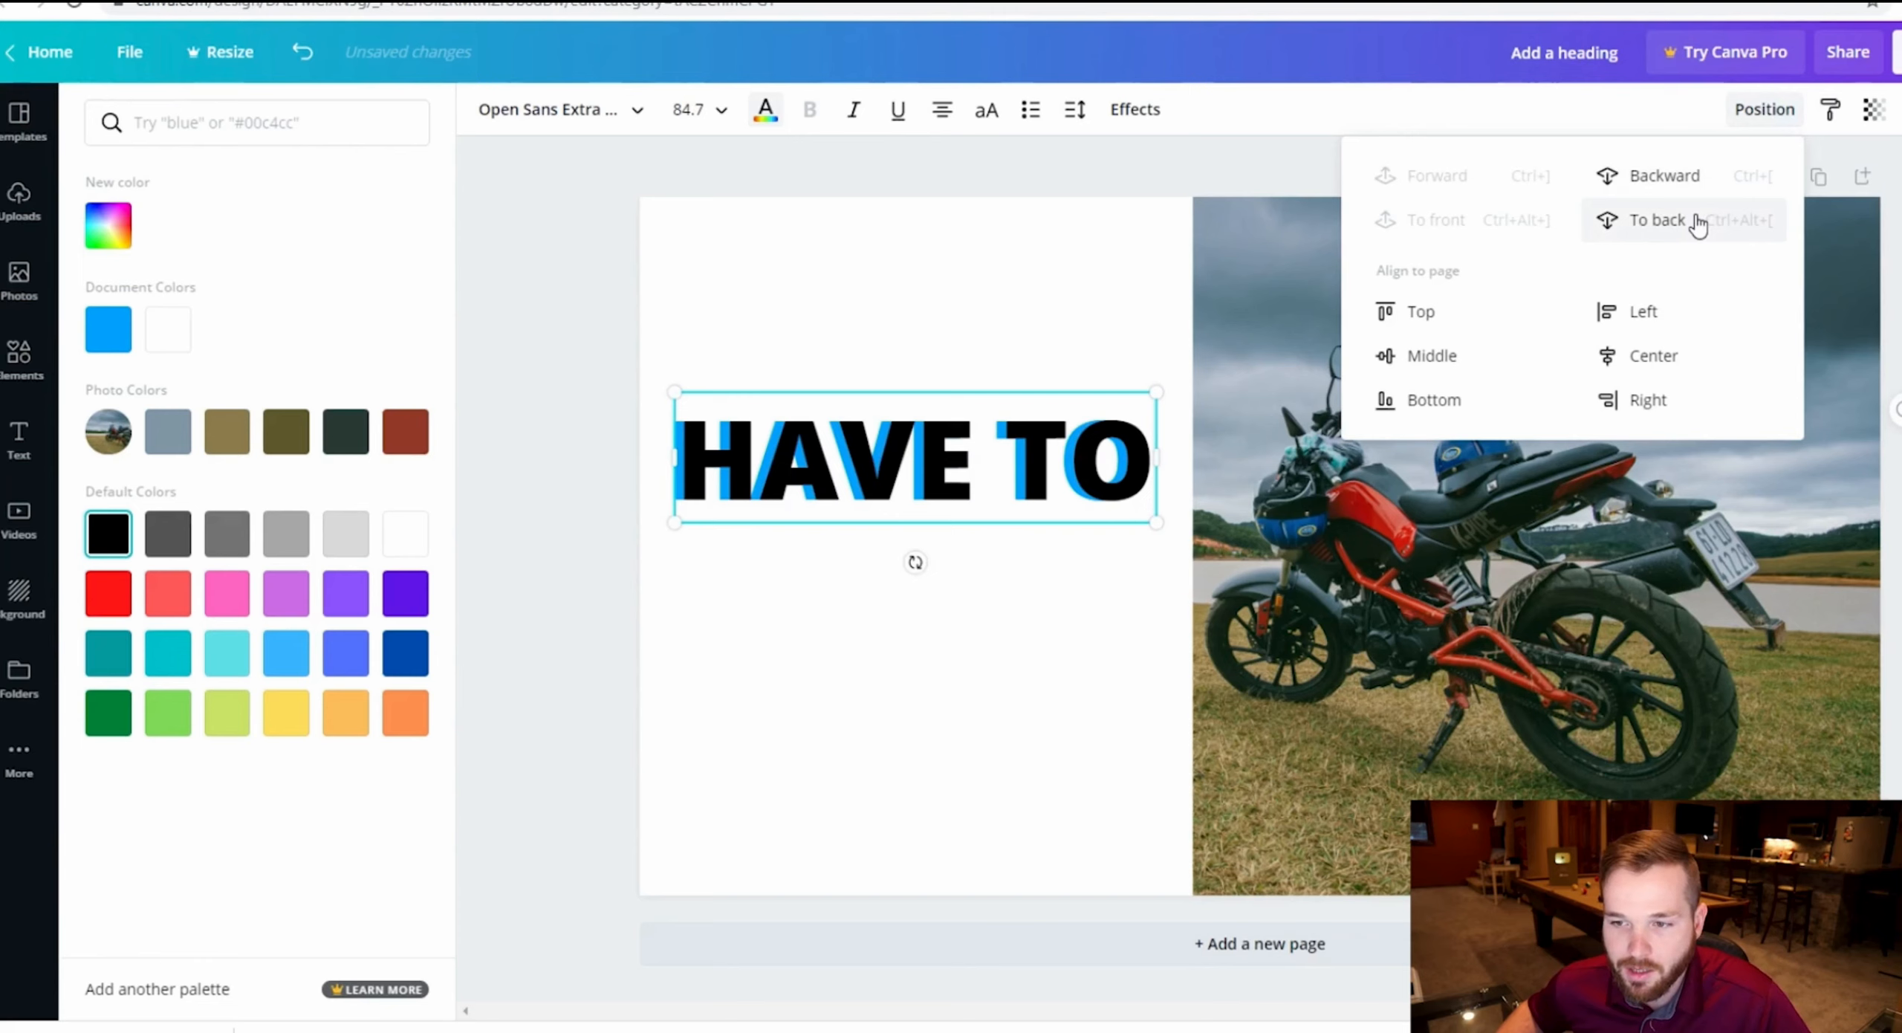
click(1698, 189)
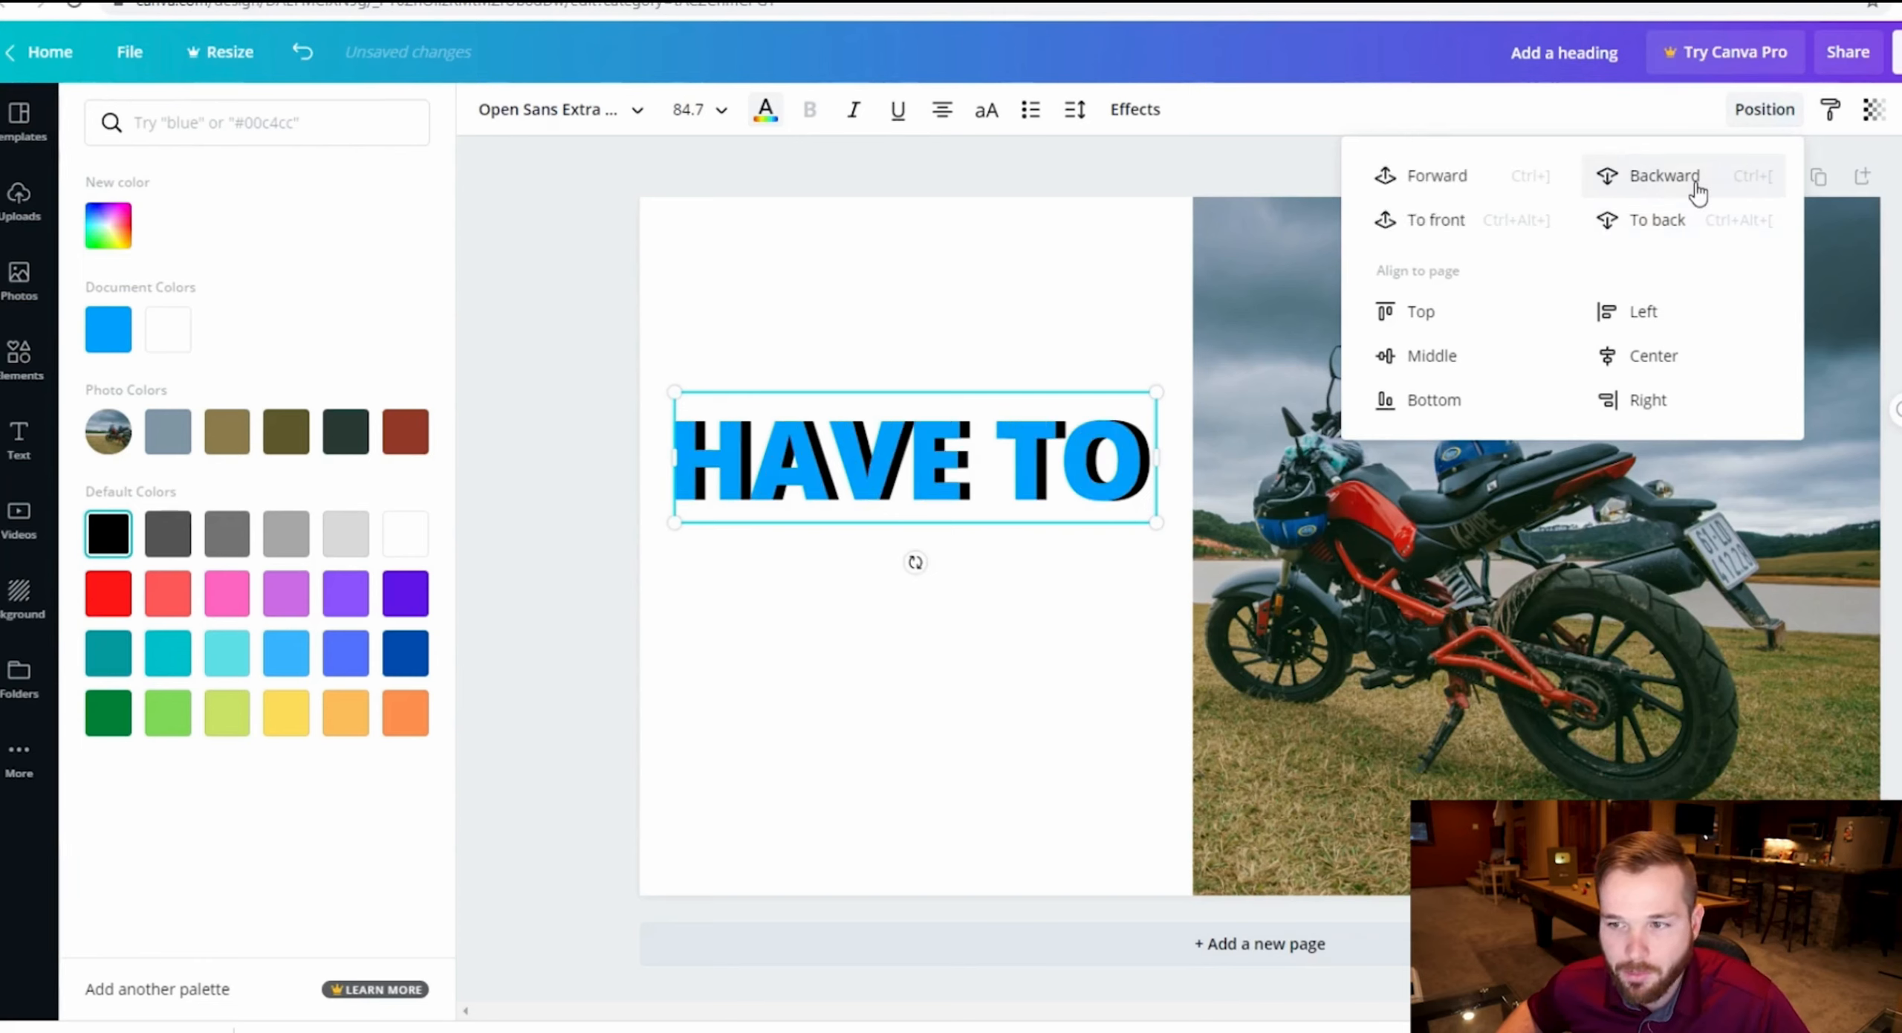
- Make three more black "HAVE TO" copies, park two below and set one slightly left of the blue text, sent backward
drag(1096, 476, 1154, 535)
drag(988, 553, 980, 755)
drag(975, 514, 970, 607)
drag(968, 476, 926, 456)
click(1765, 110)
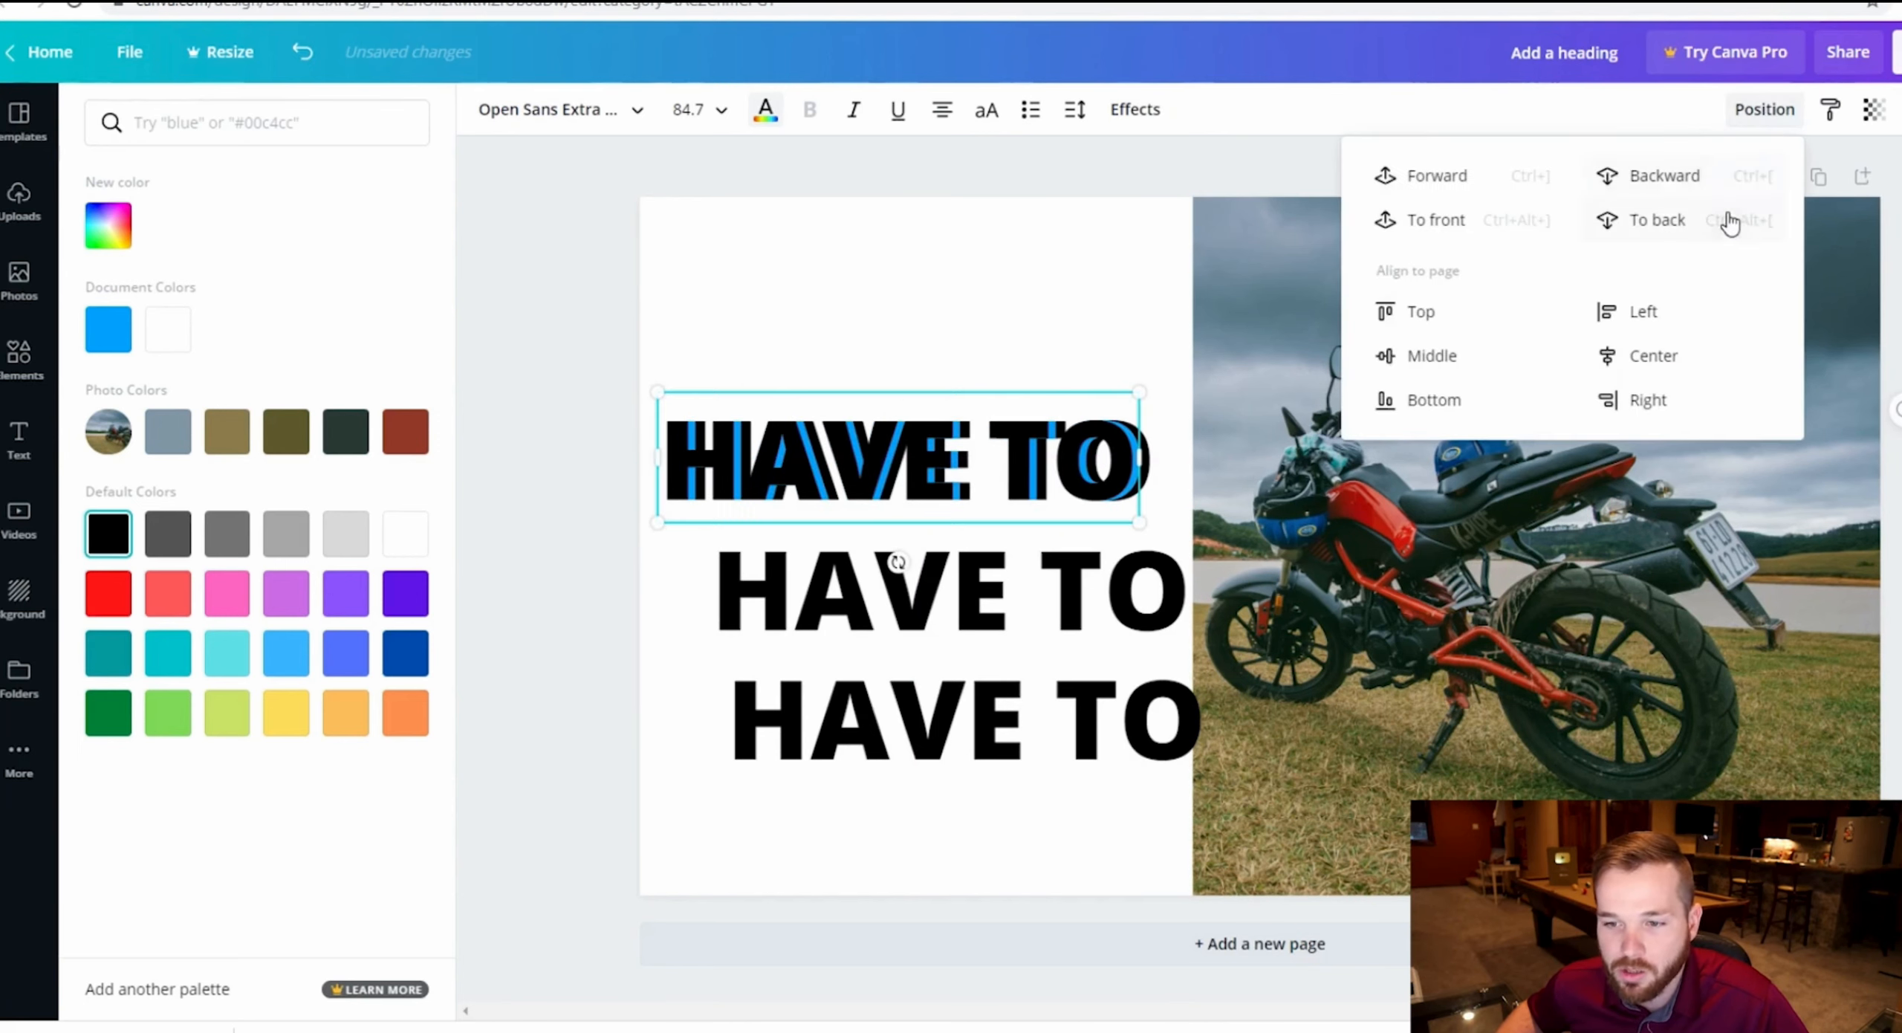
click(1627, 182)
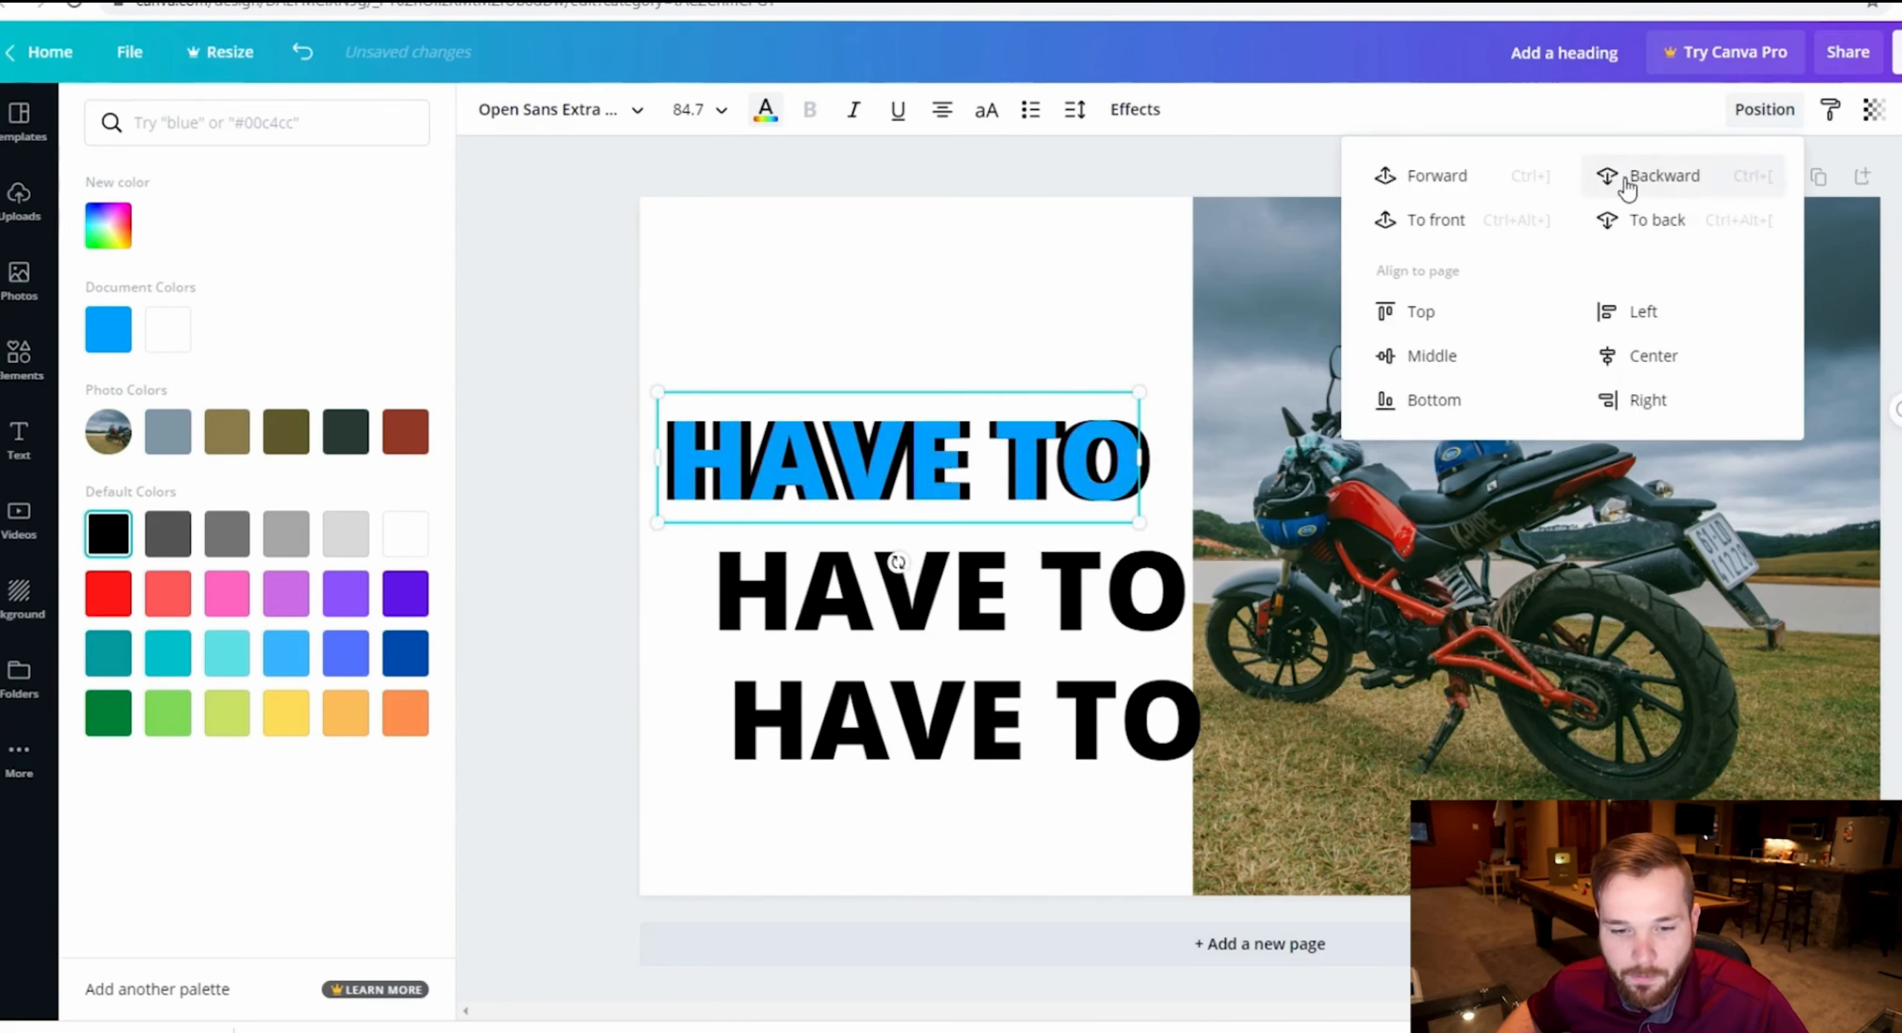
- Place the upper parked black "HAVE TO" copy slightly above the blue text and send it backward
click(1022, 854)
drag(1014, 603, 963, 448)
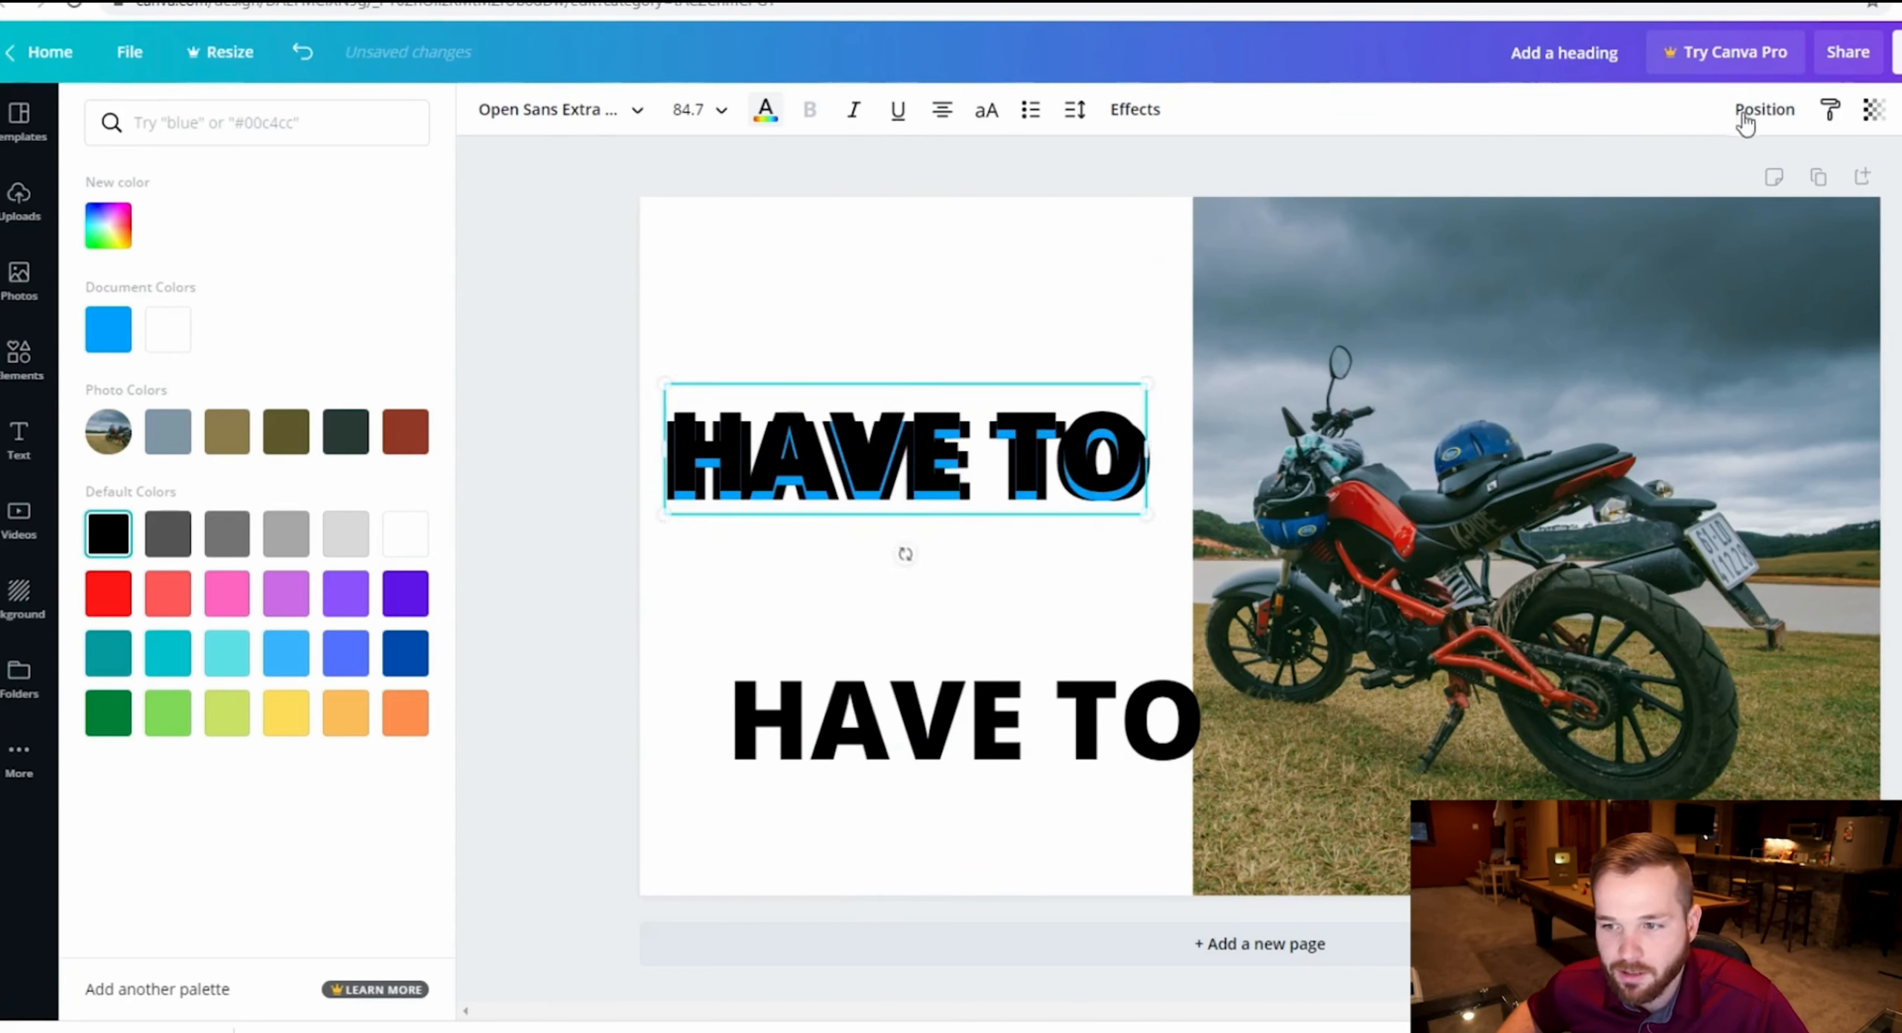
click(1795, 119)
click(1701, 180)
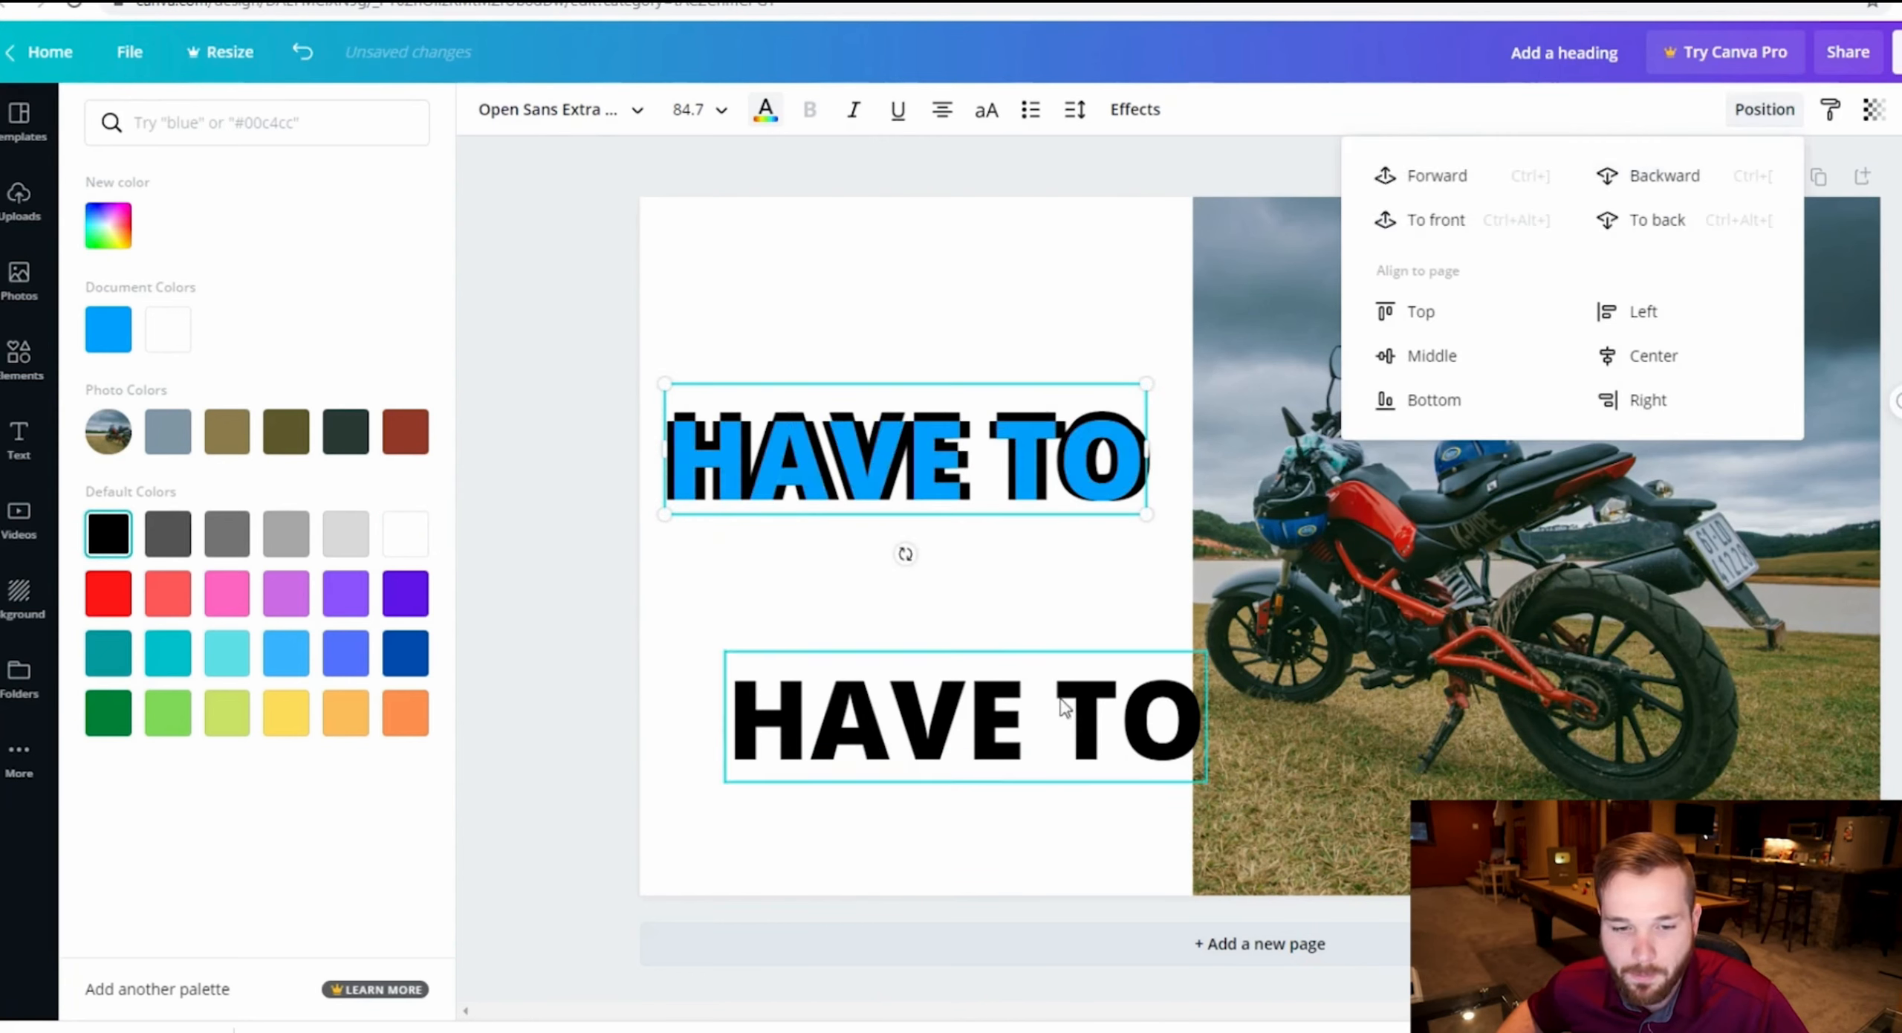
- Place the last black "HAVE TO" copy slightly below the blue text and send it backward
click(1021, 754)
drag(994, 730, 925, 467)
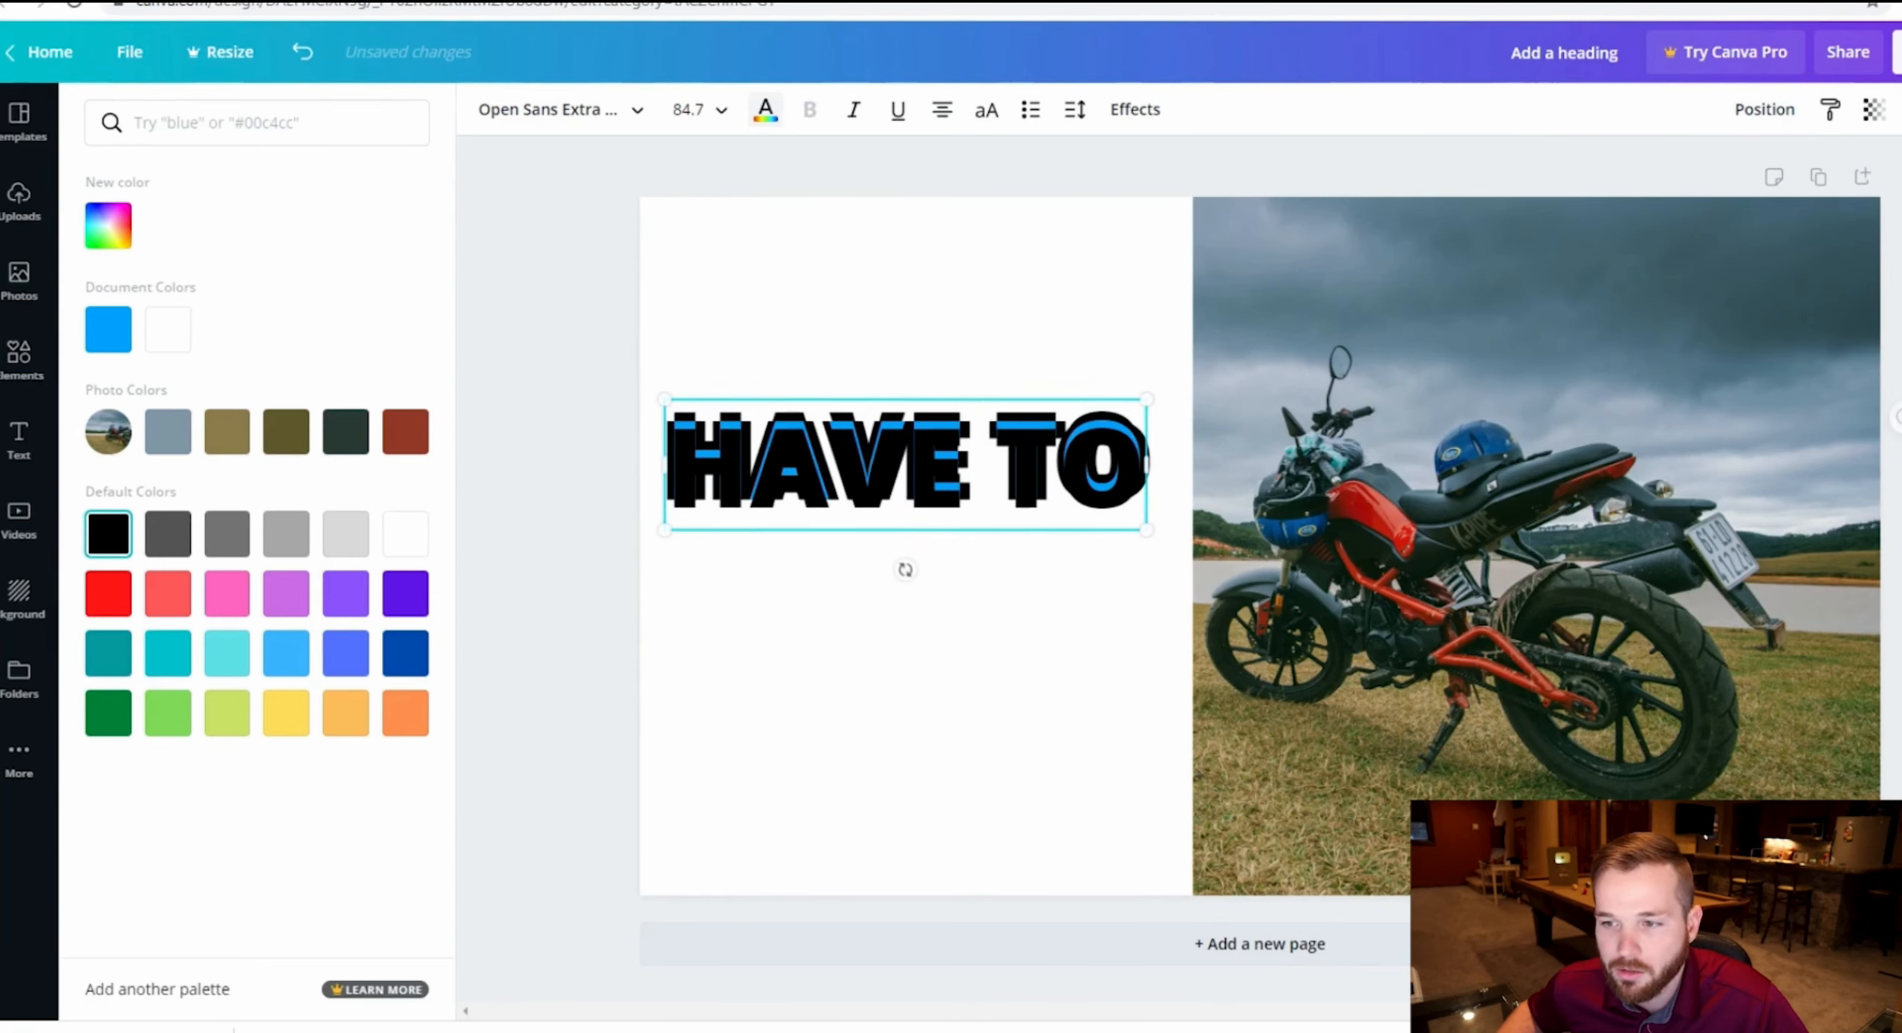
click(1792, 113)
click(1661, 192)
- Move the blue "HAVE TO" text below the black copies and change its font to a bold condensed sans-serif
click(899, 565)
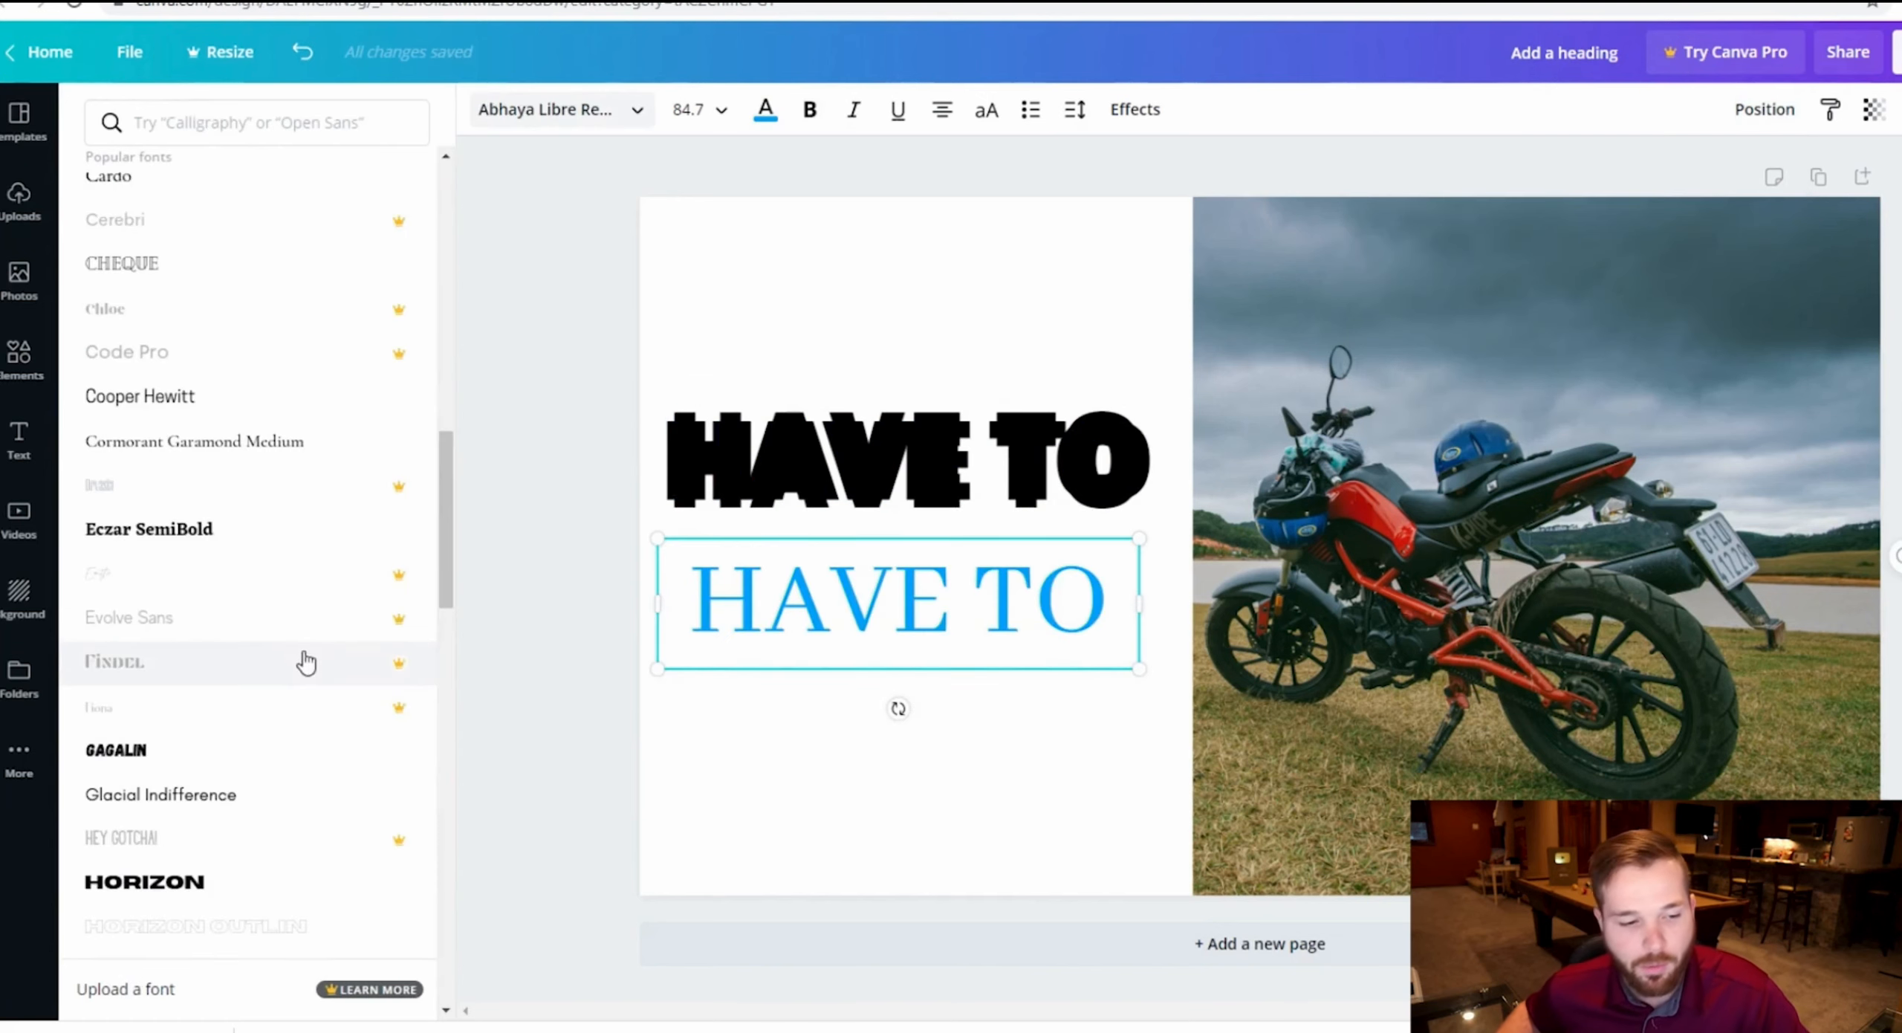
scroll(305, 661, down, 8)
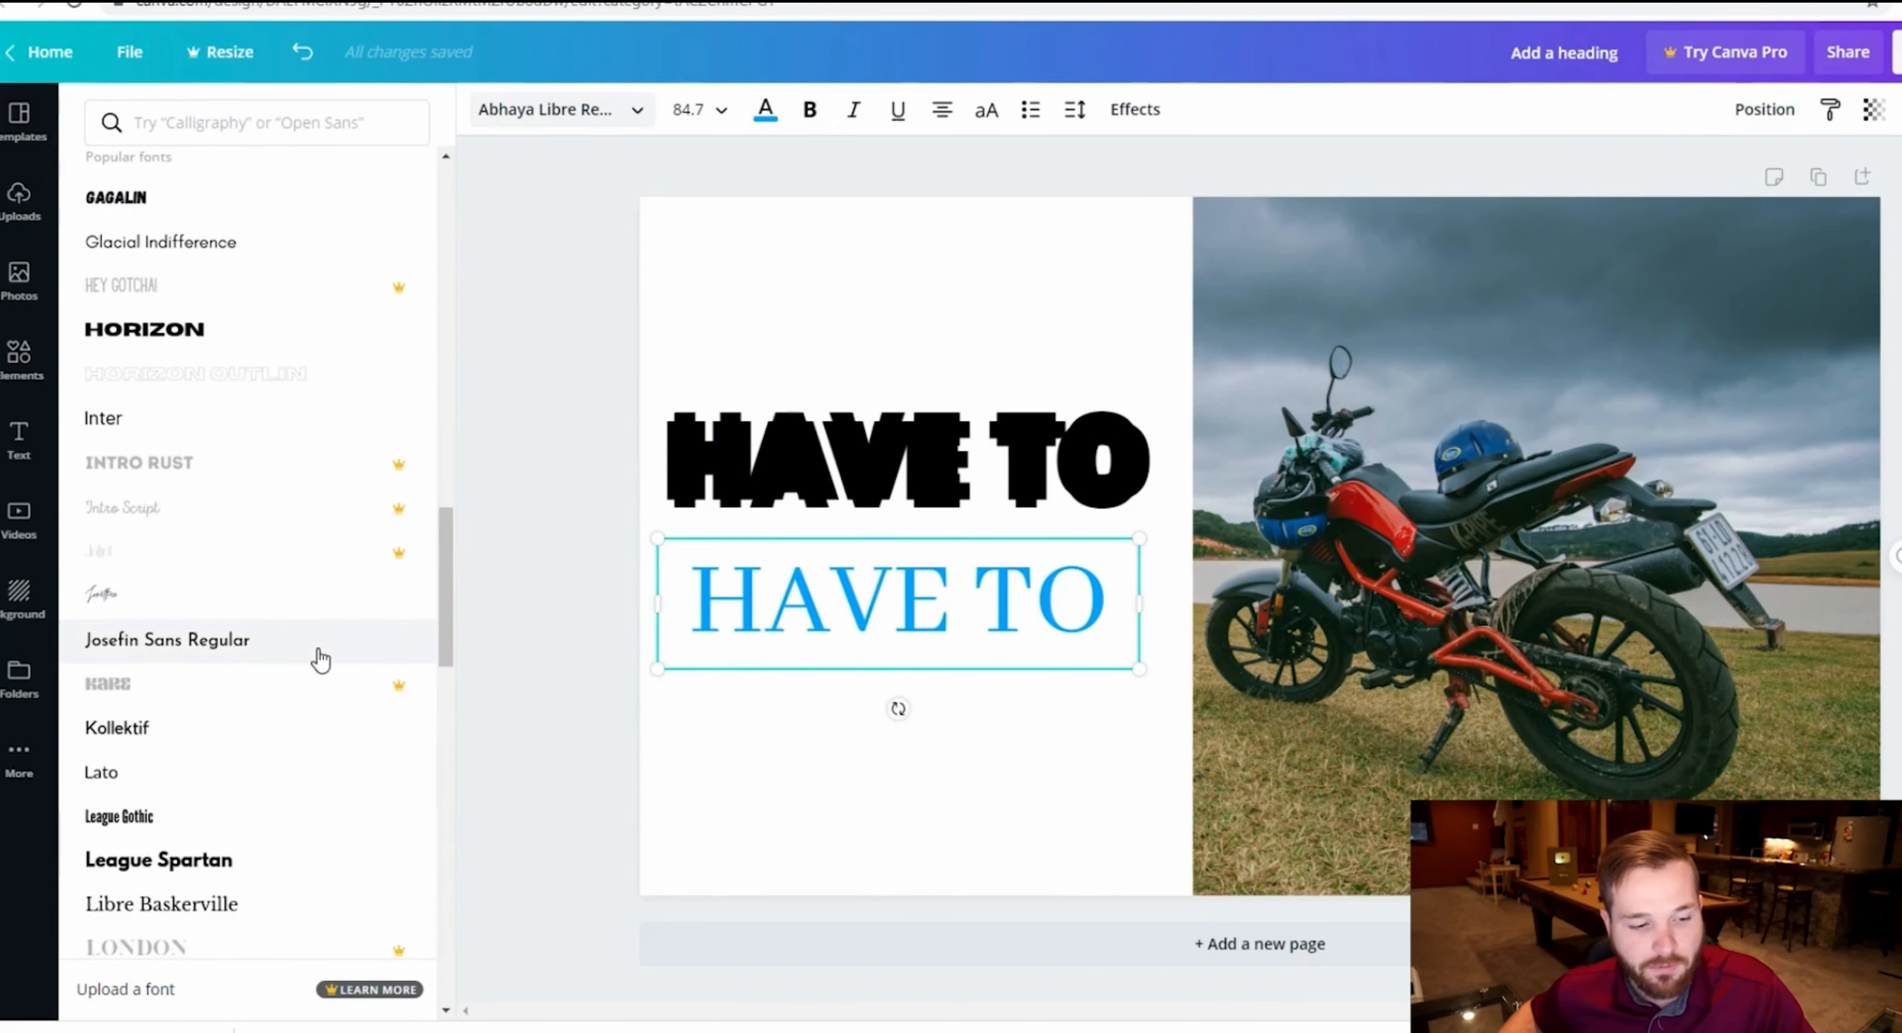
click(297, 708)
click(824, 807)
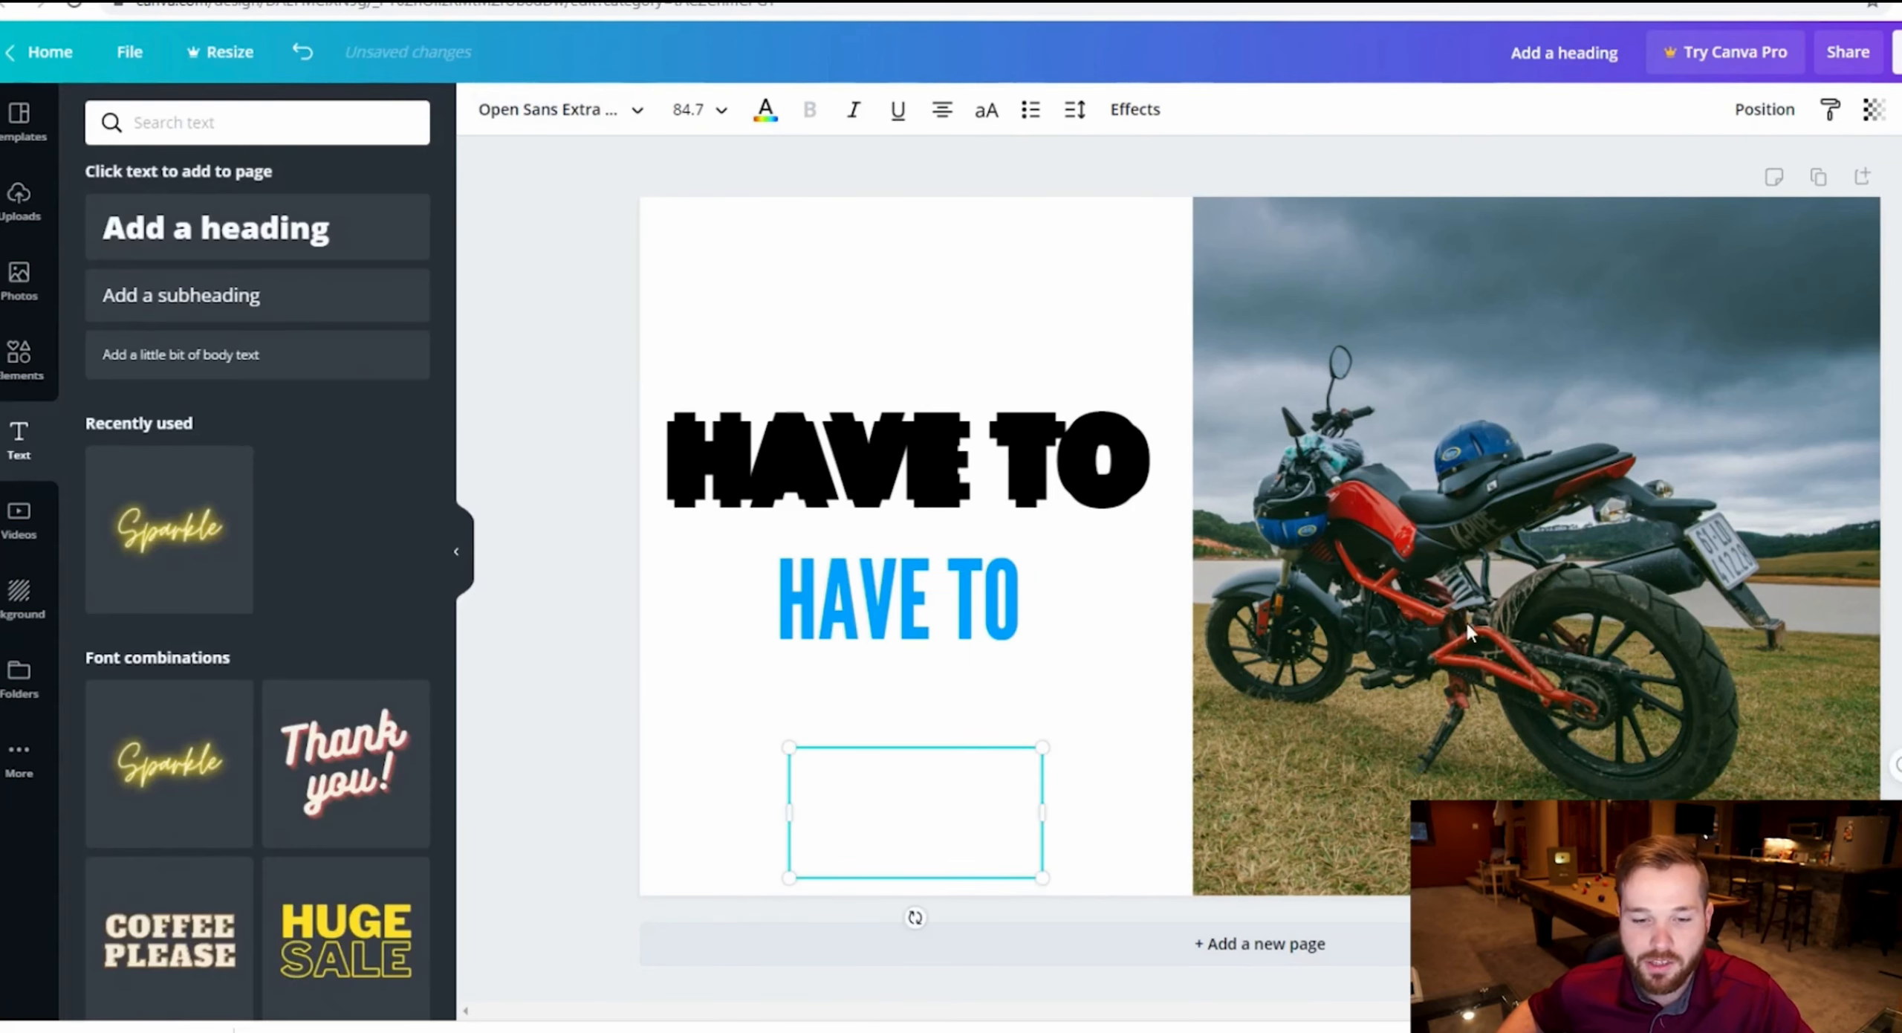
- Delete the practice "HAVE TO" text and the white backdrop covering the thumbnail design
click(945, 600)
key(Delete)
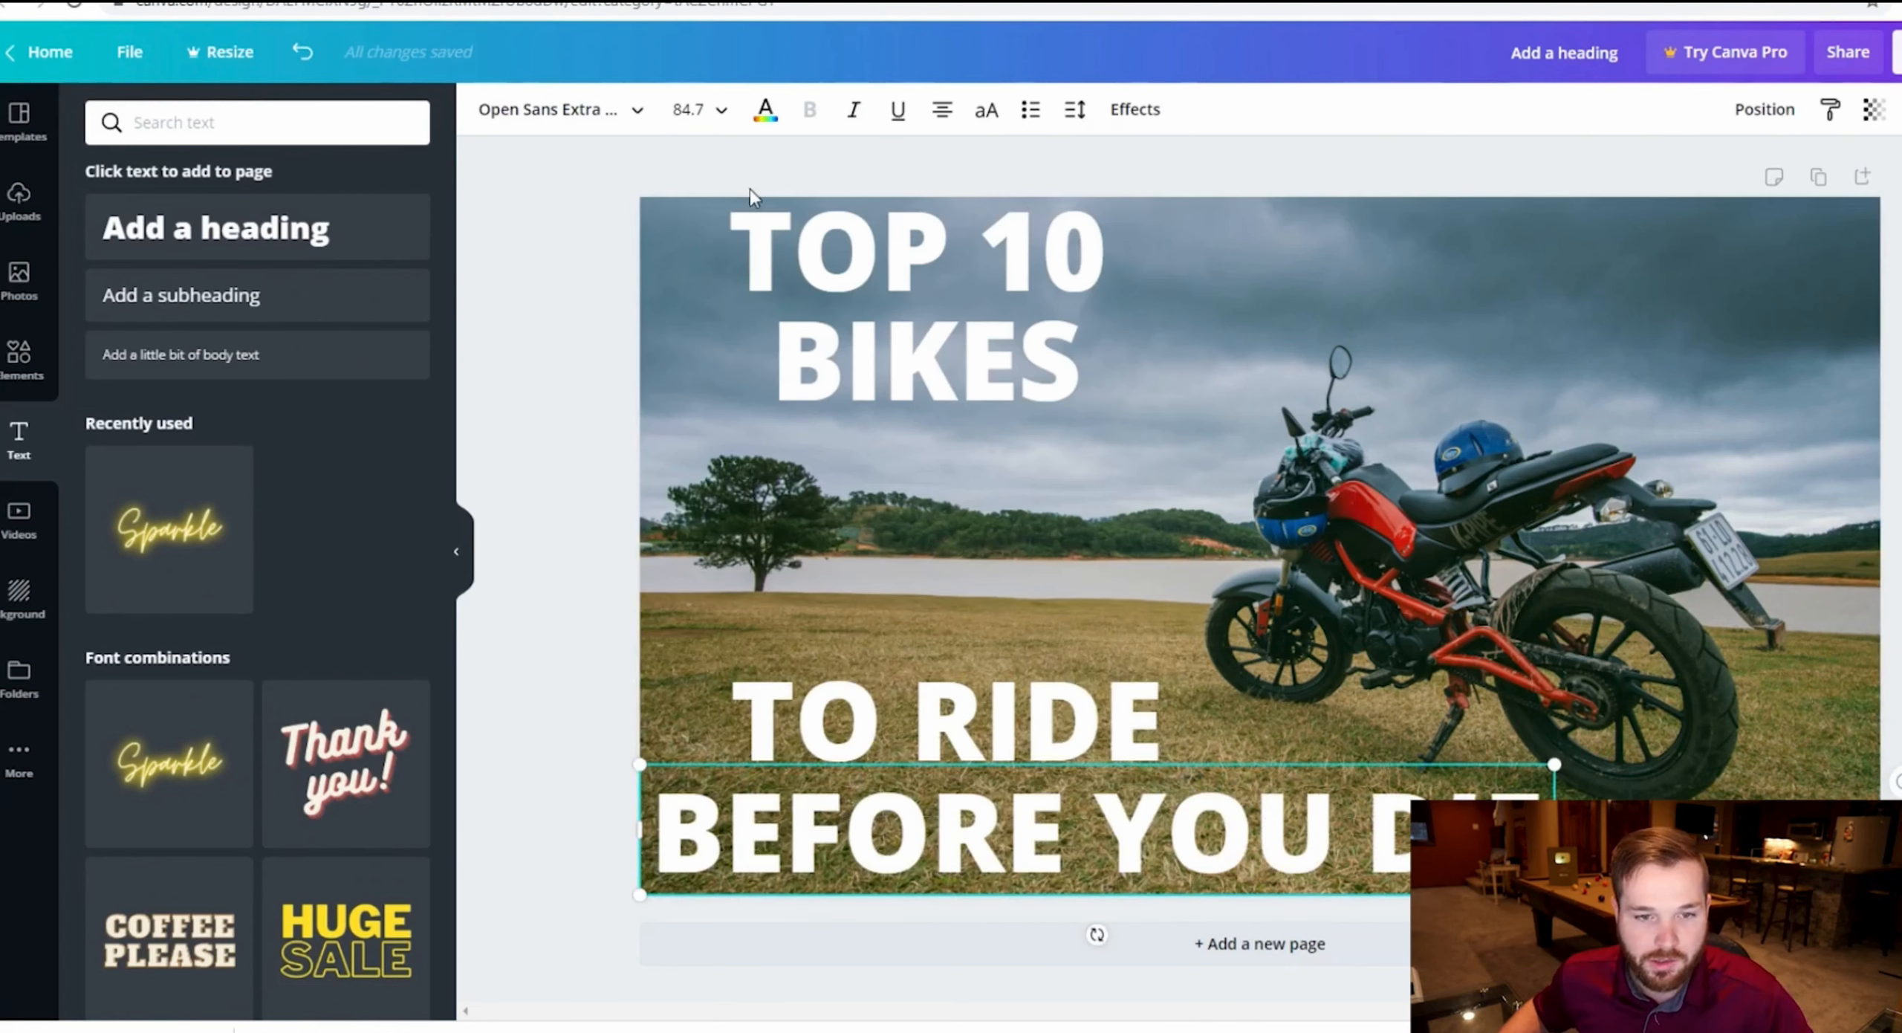
- Try a light blue colour on the "BEFORE YOU DIE" text, and undo the colour change
click(773, 113)
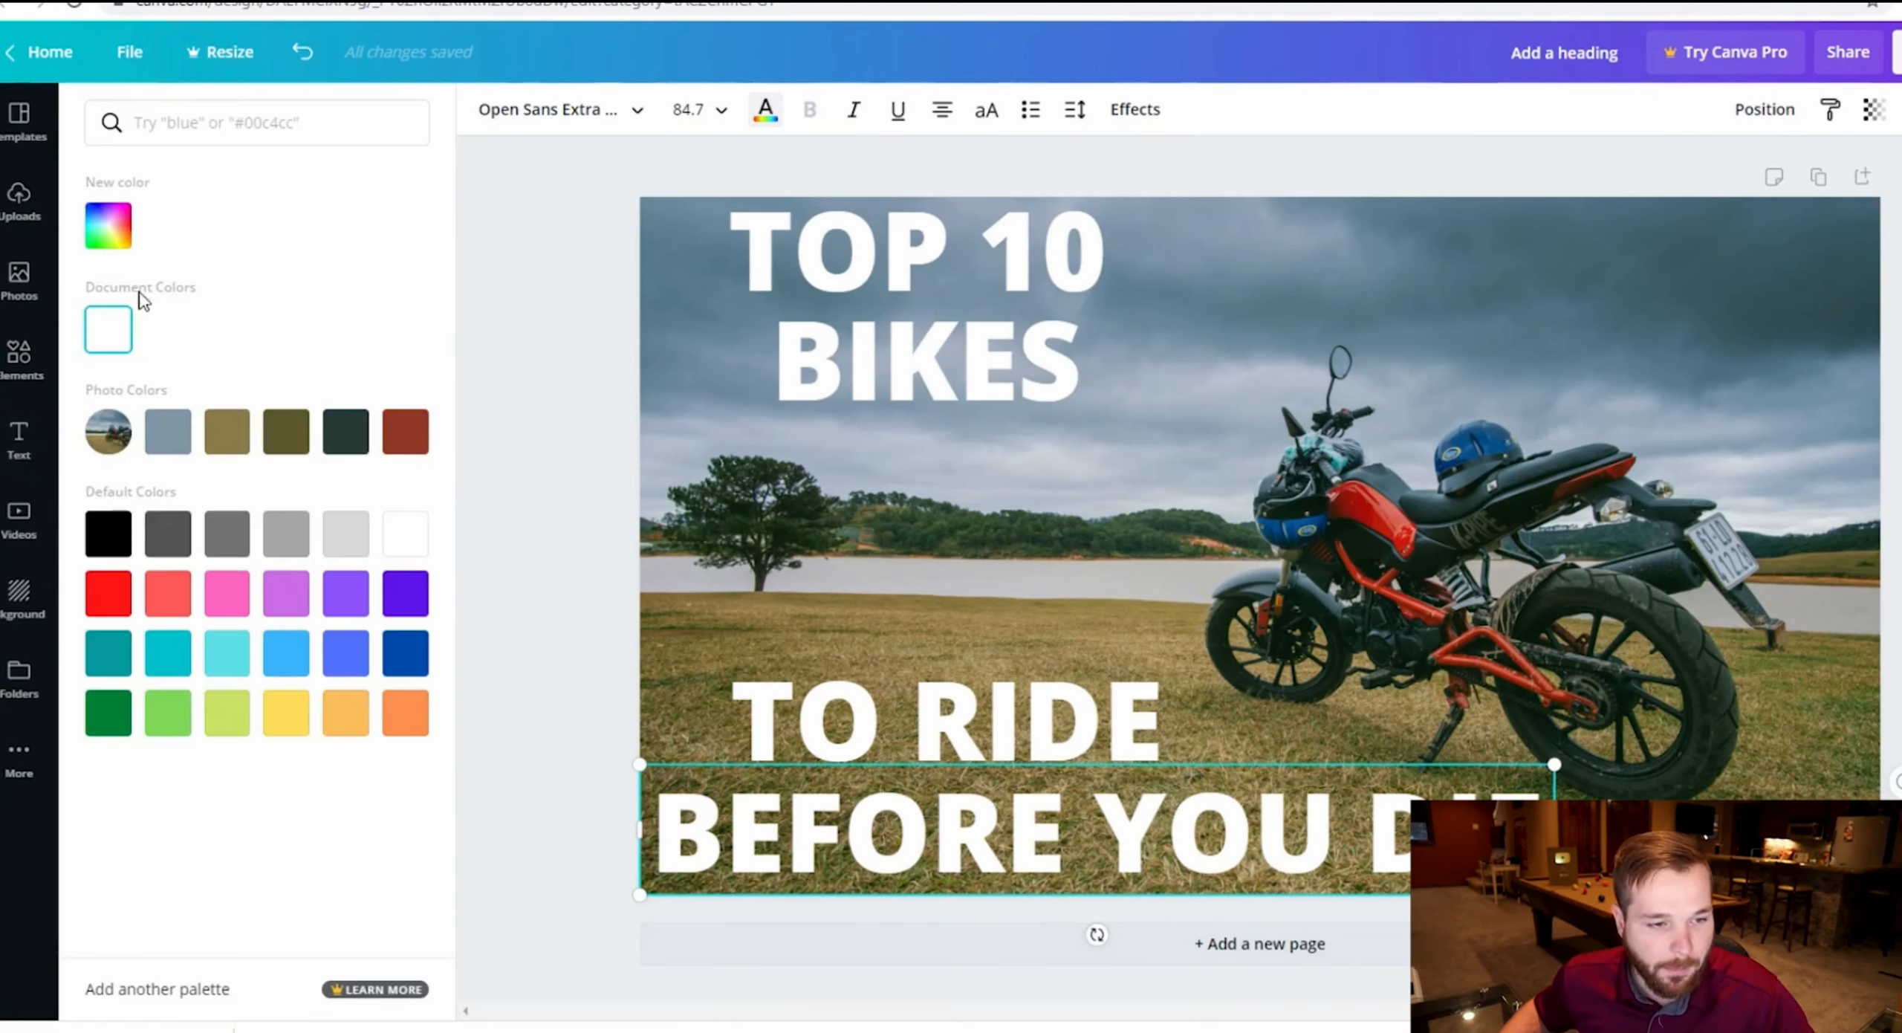
click(124, 249)
click(289, 656)
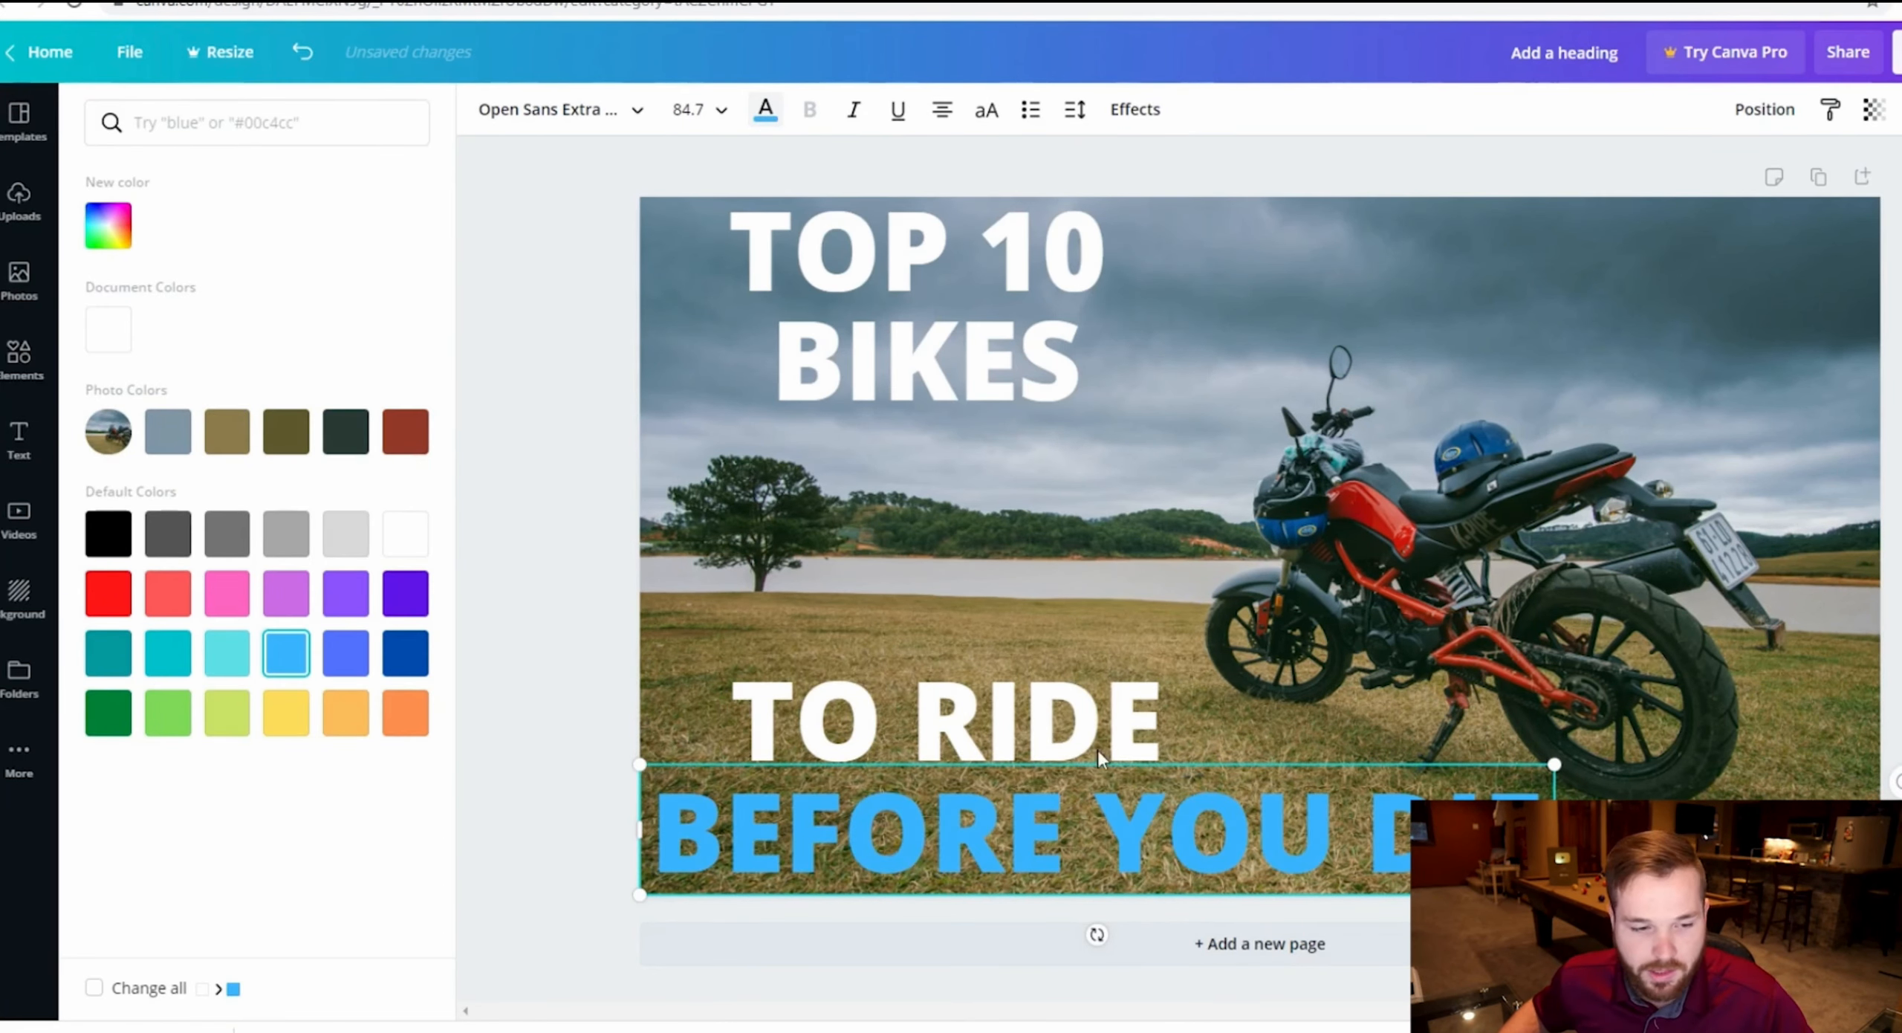
key(ctrl+z)
- Adjust the motorcycle photo to brightness 8, contrast 48 and saturation 32
click(1614, 550)
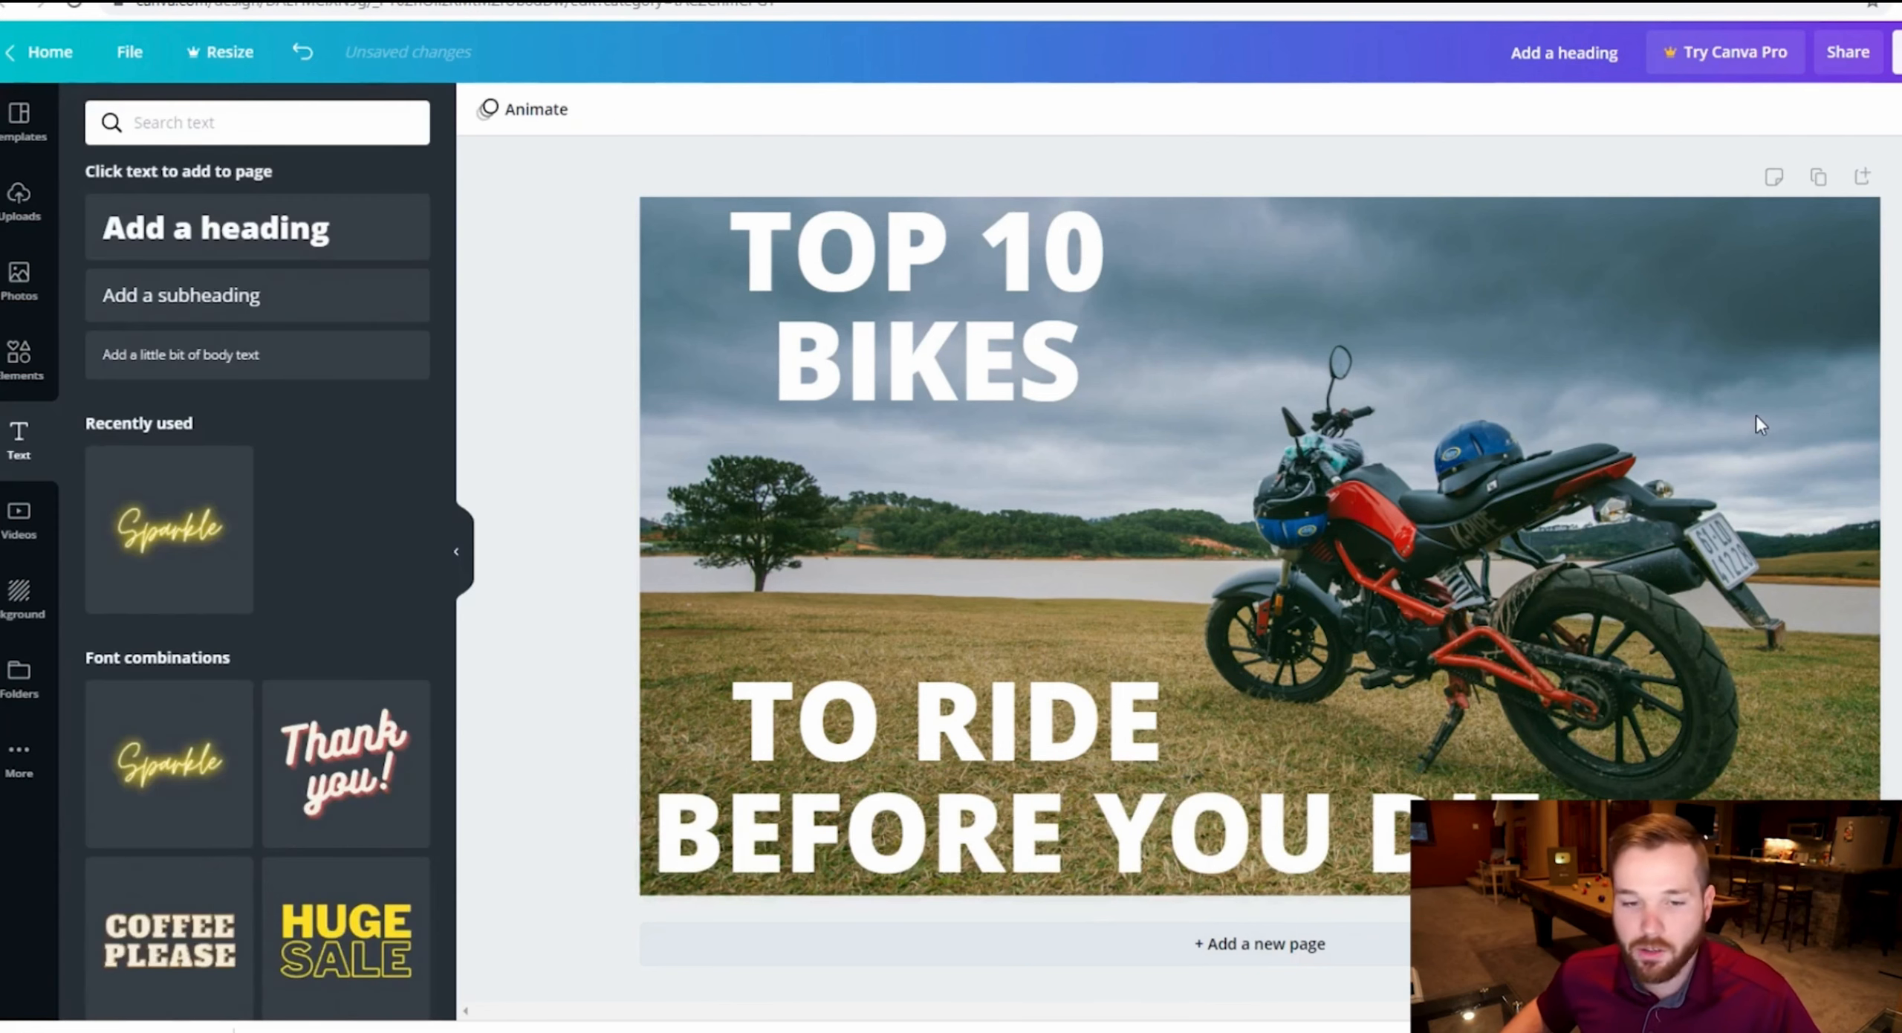
click(732, 109)
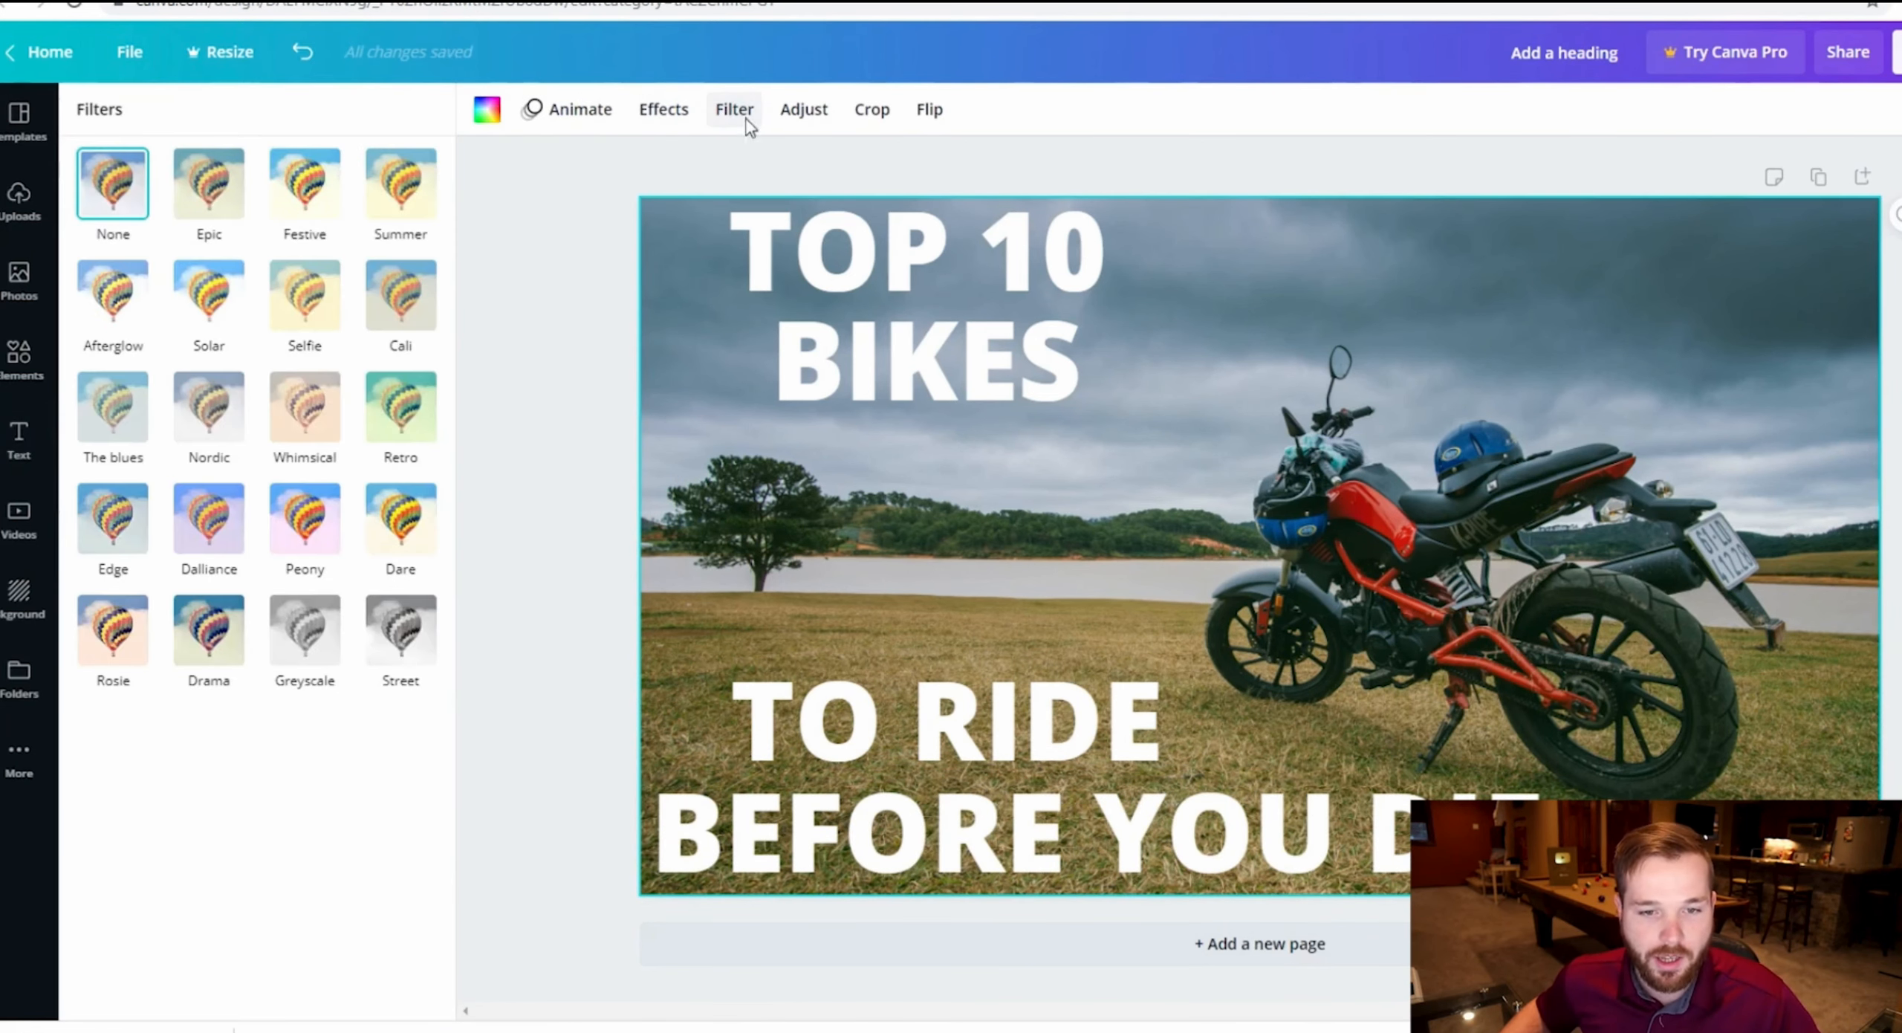
click(827, 110)
mouse_move(277, 165)
mouse_down()
mouse_move(295, 212)
mouse_move(324, 215)
mouse_move(285, 169)
mouse_up()
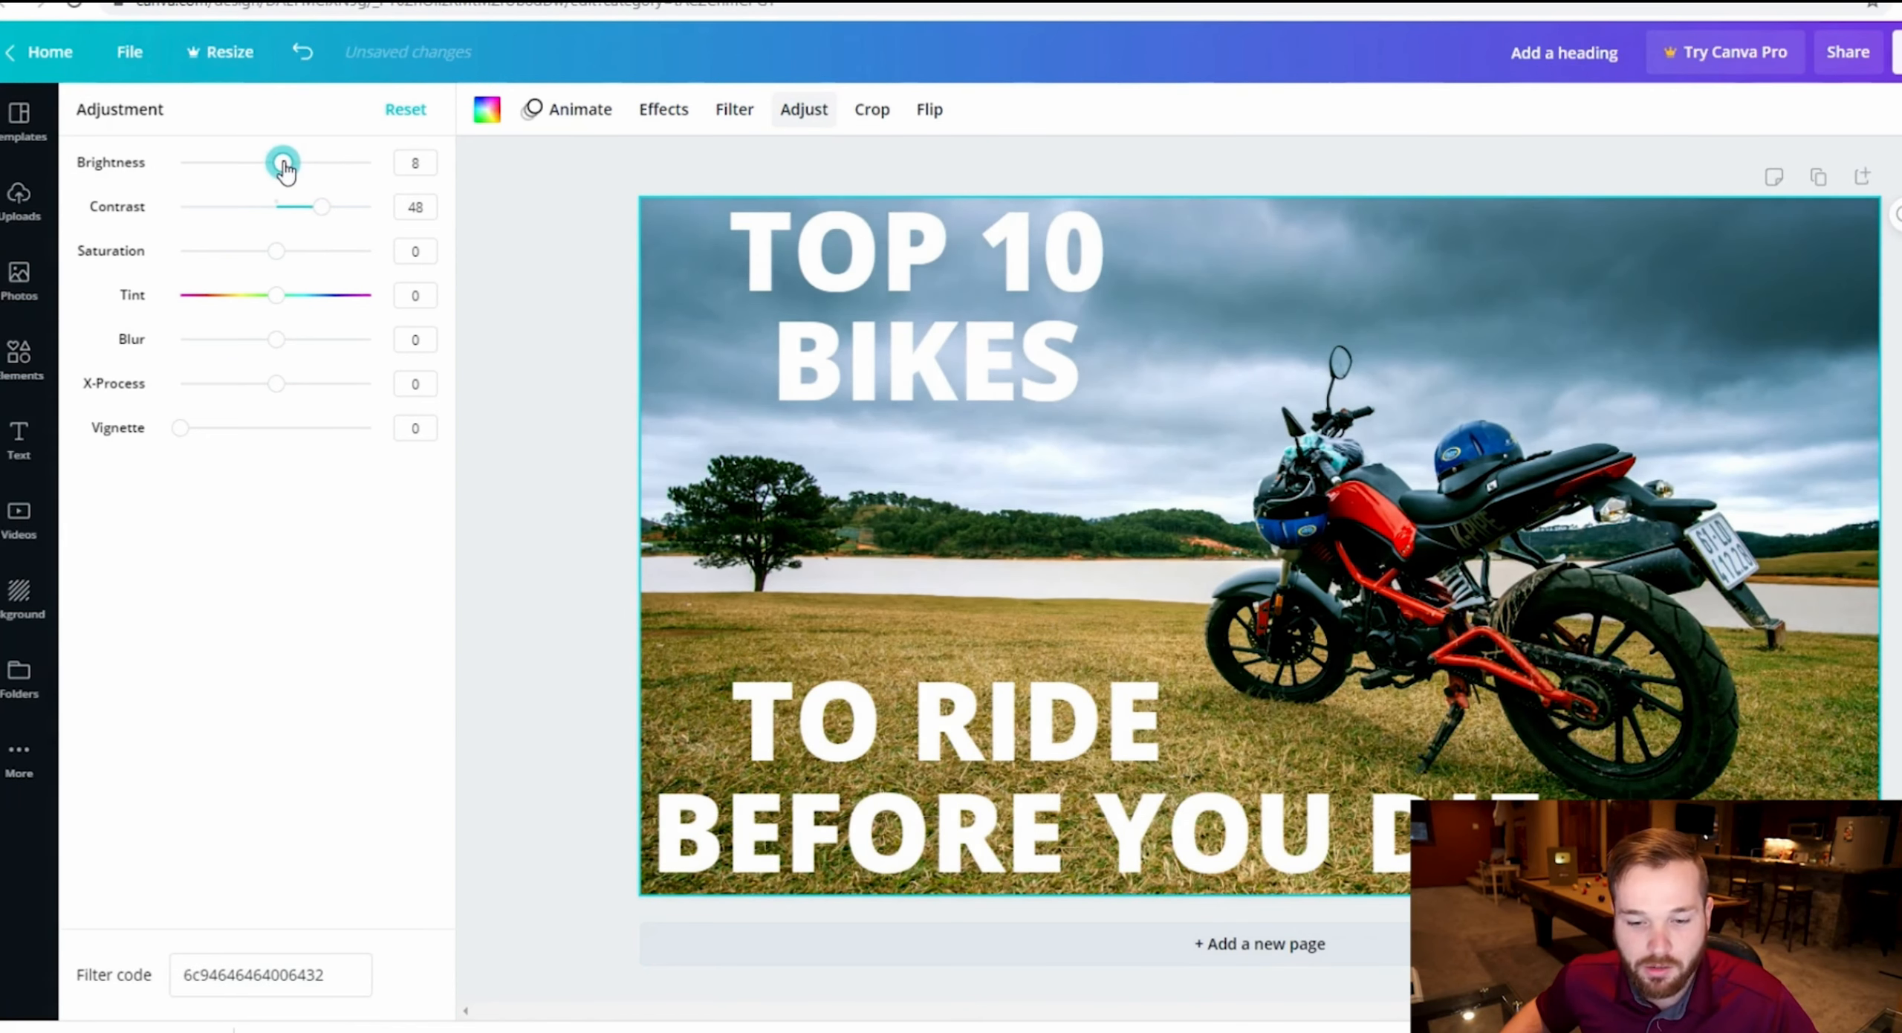
drag(275, 253, 308, 261)
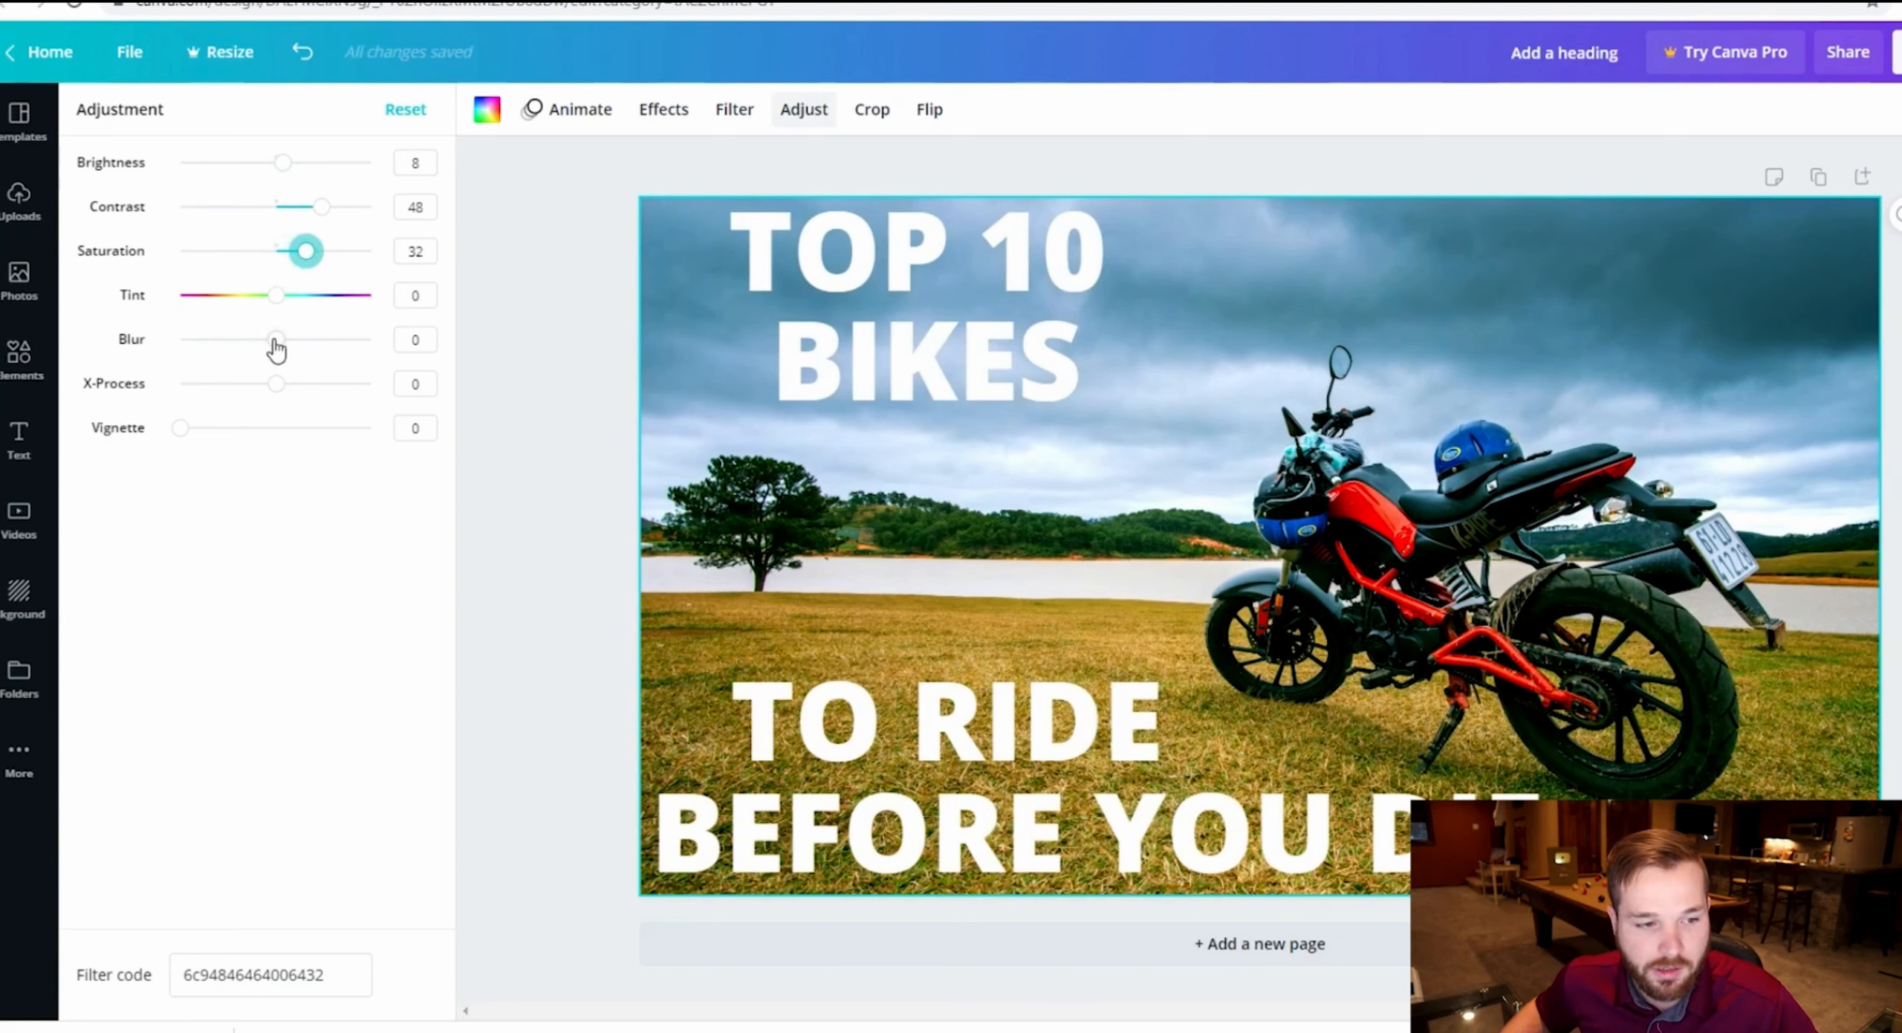
mouse_move(276, 353)
mouse_down()
mouse_move(296, 357)
mouse_move(277, 359)
mouse_up()
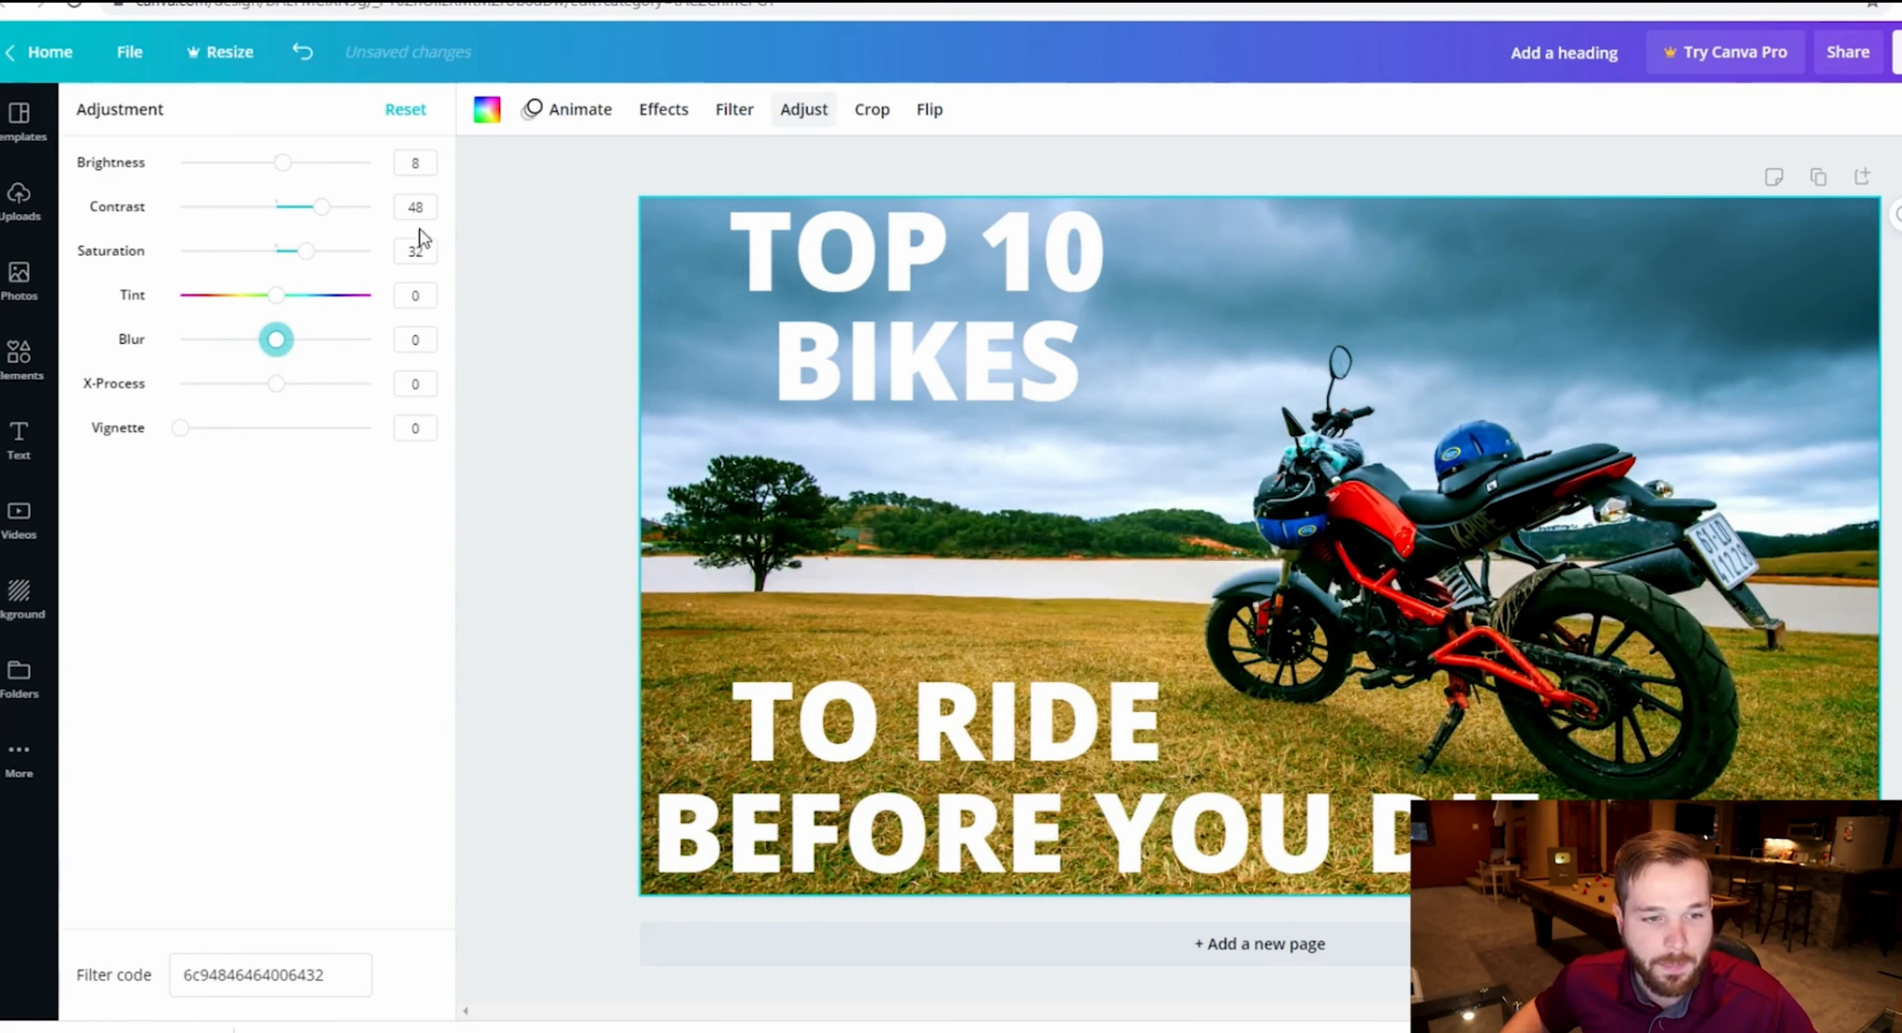
click(814, 113)
click(1523, 985)
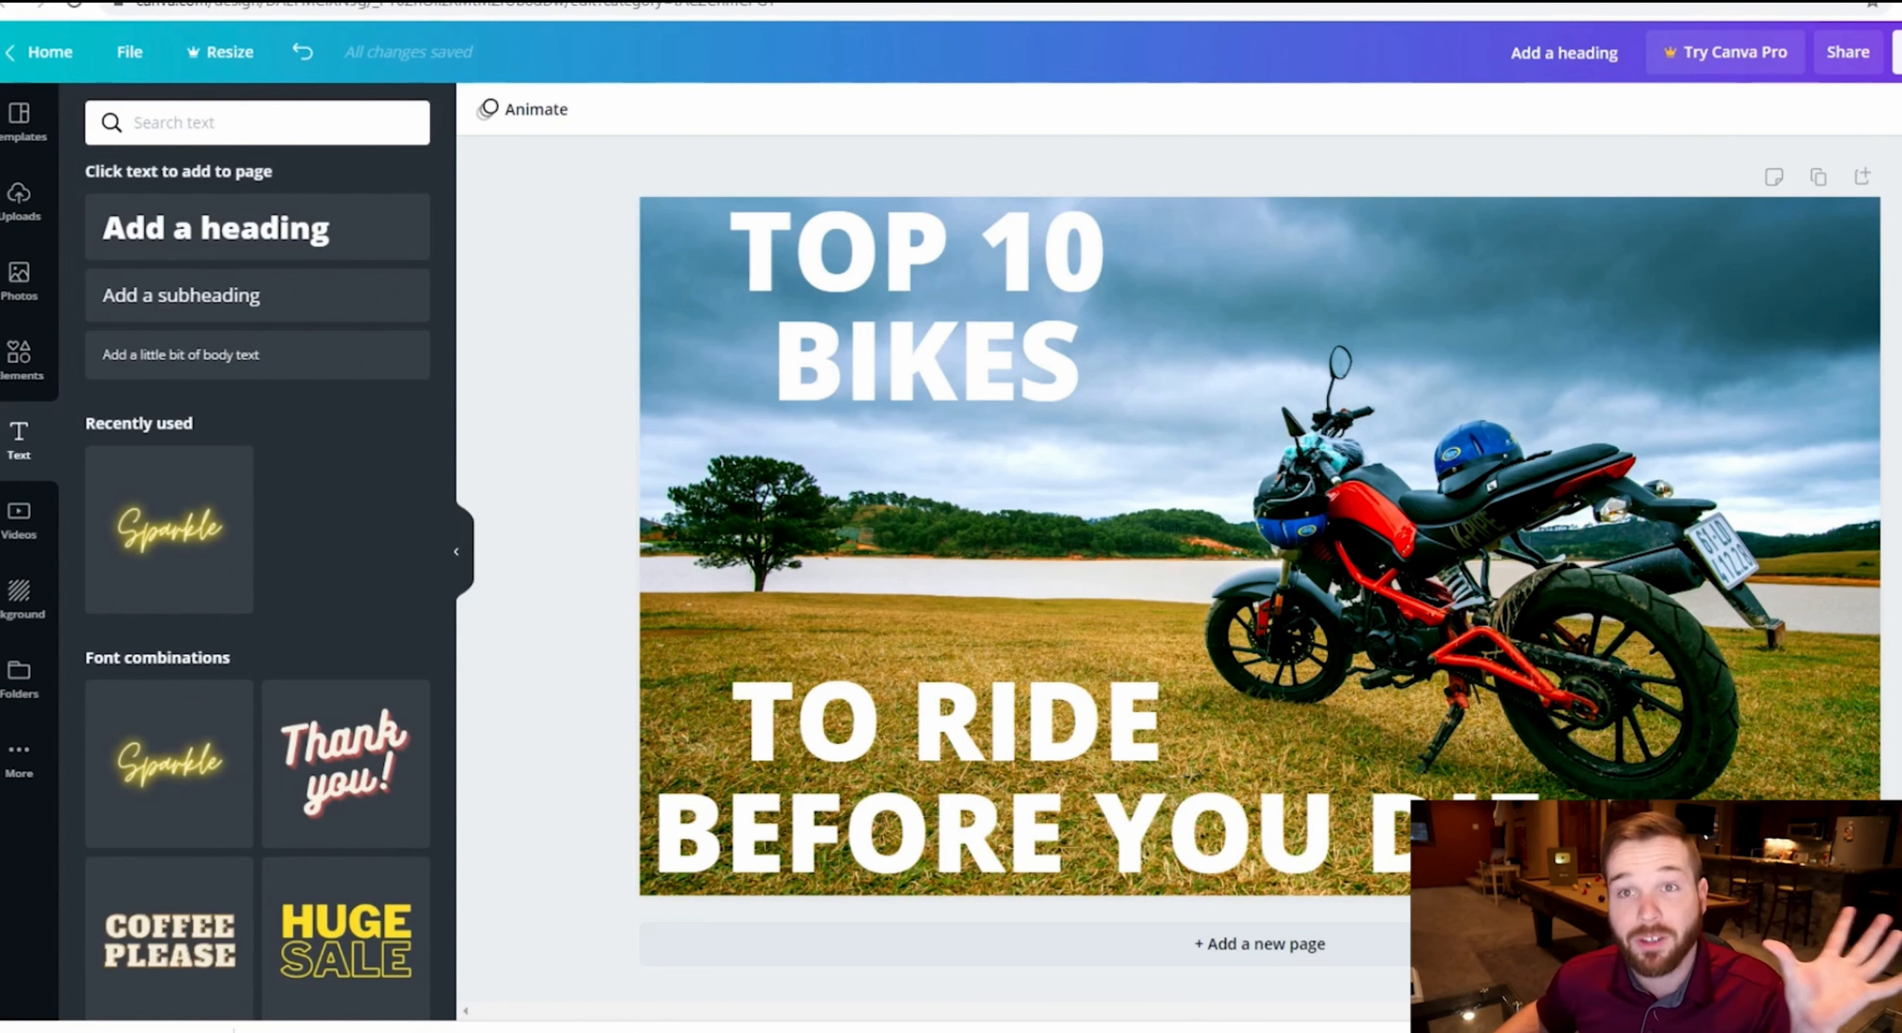
- View the download and sharing options for the finished thumbnail
double_click(1860, 377)
click(1891, 449)
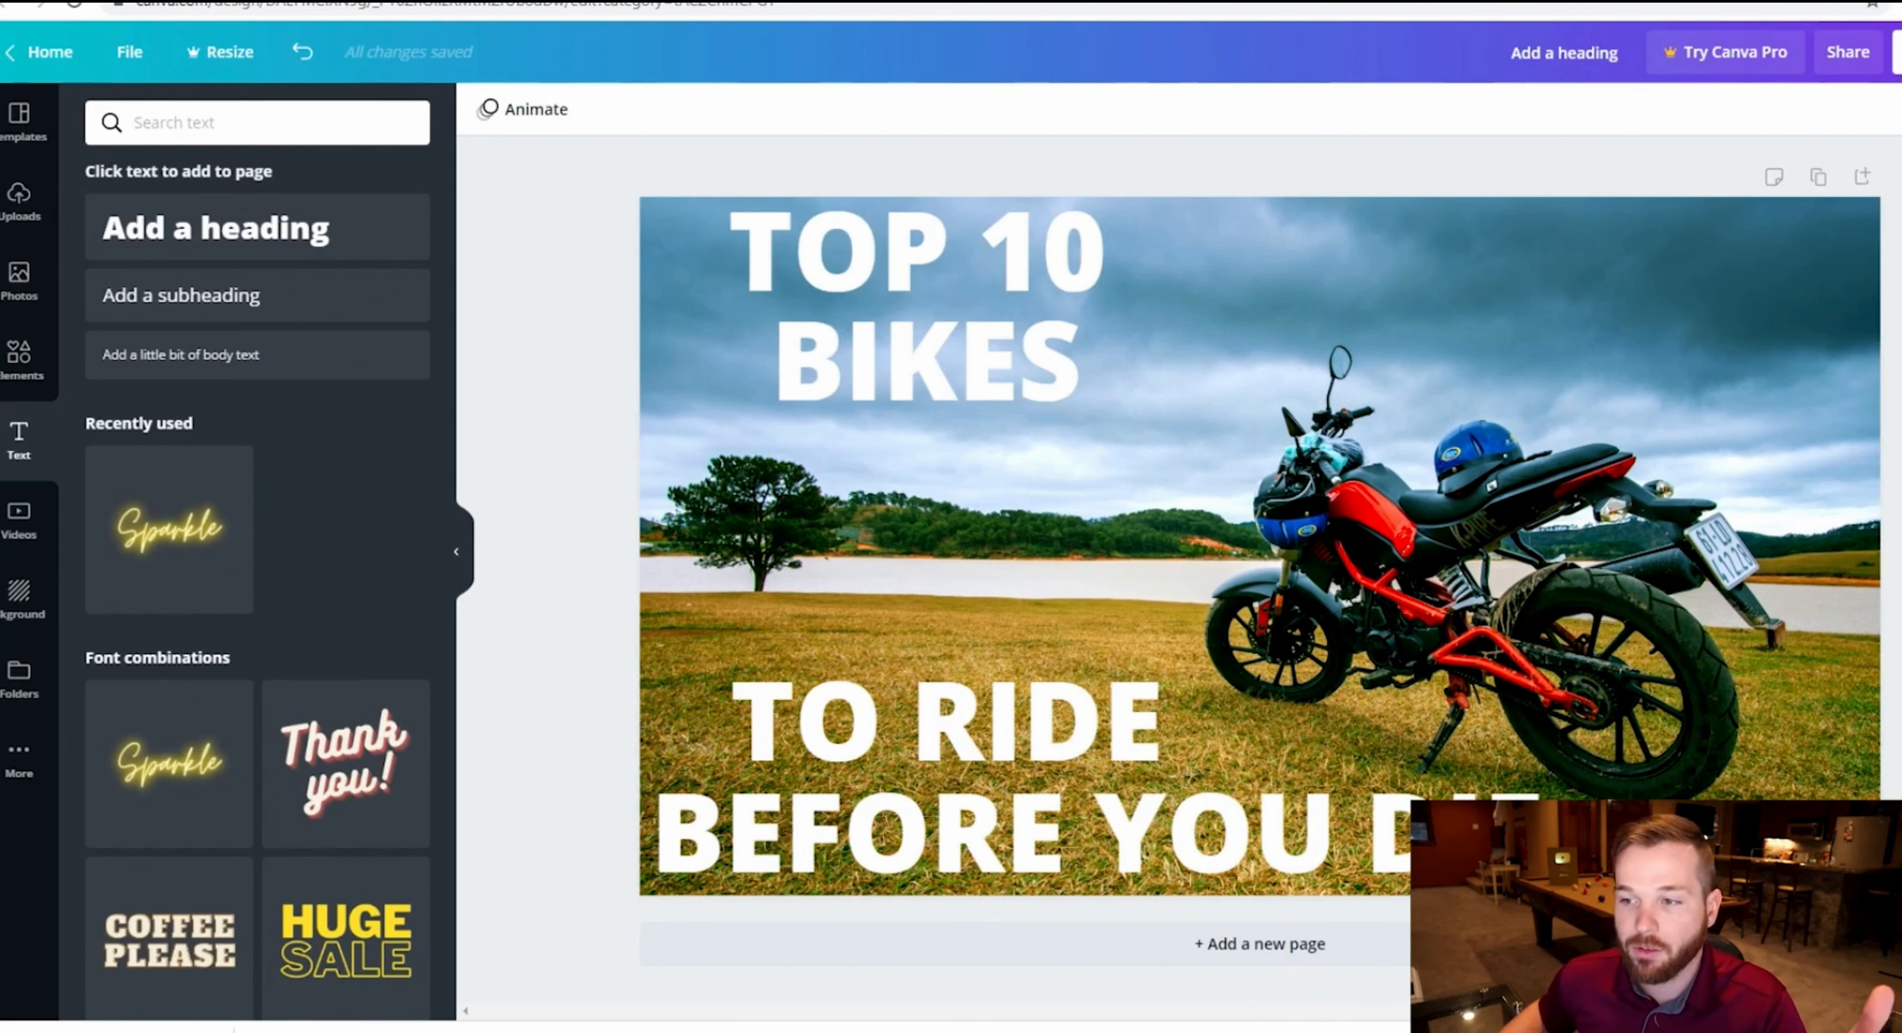
click(1848, 52)
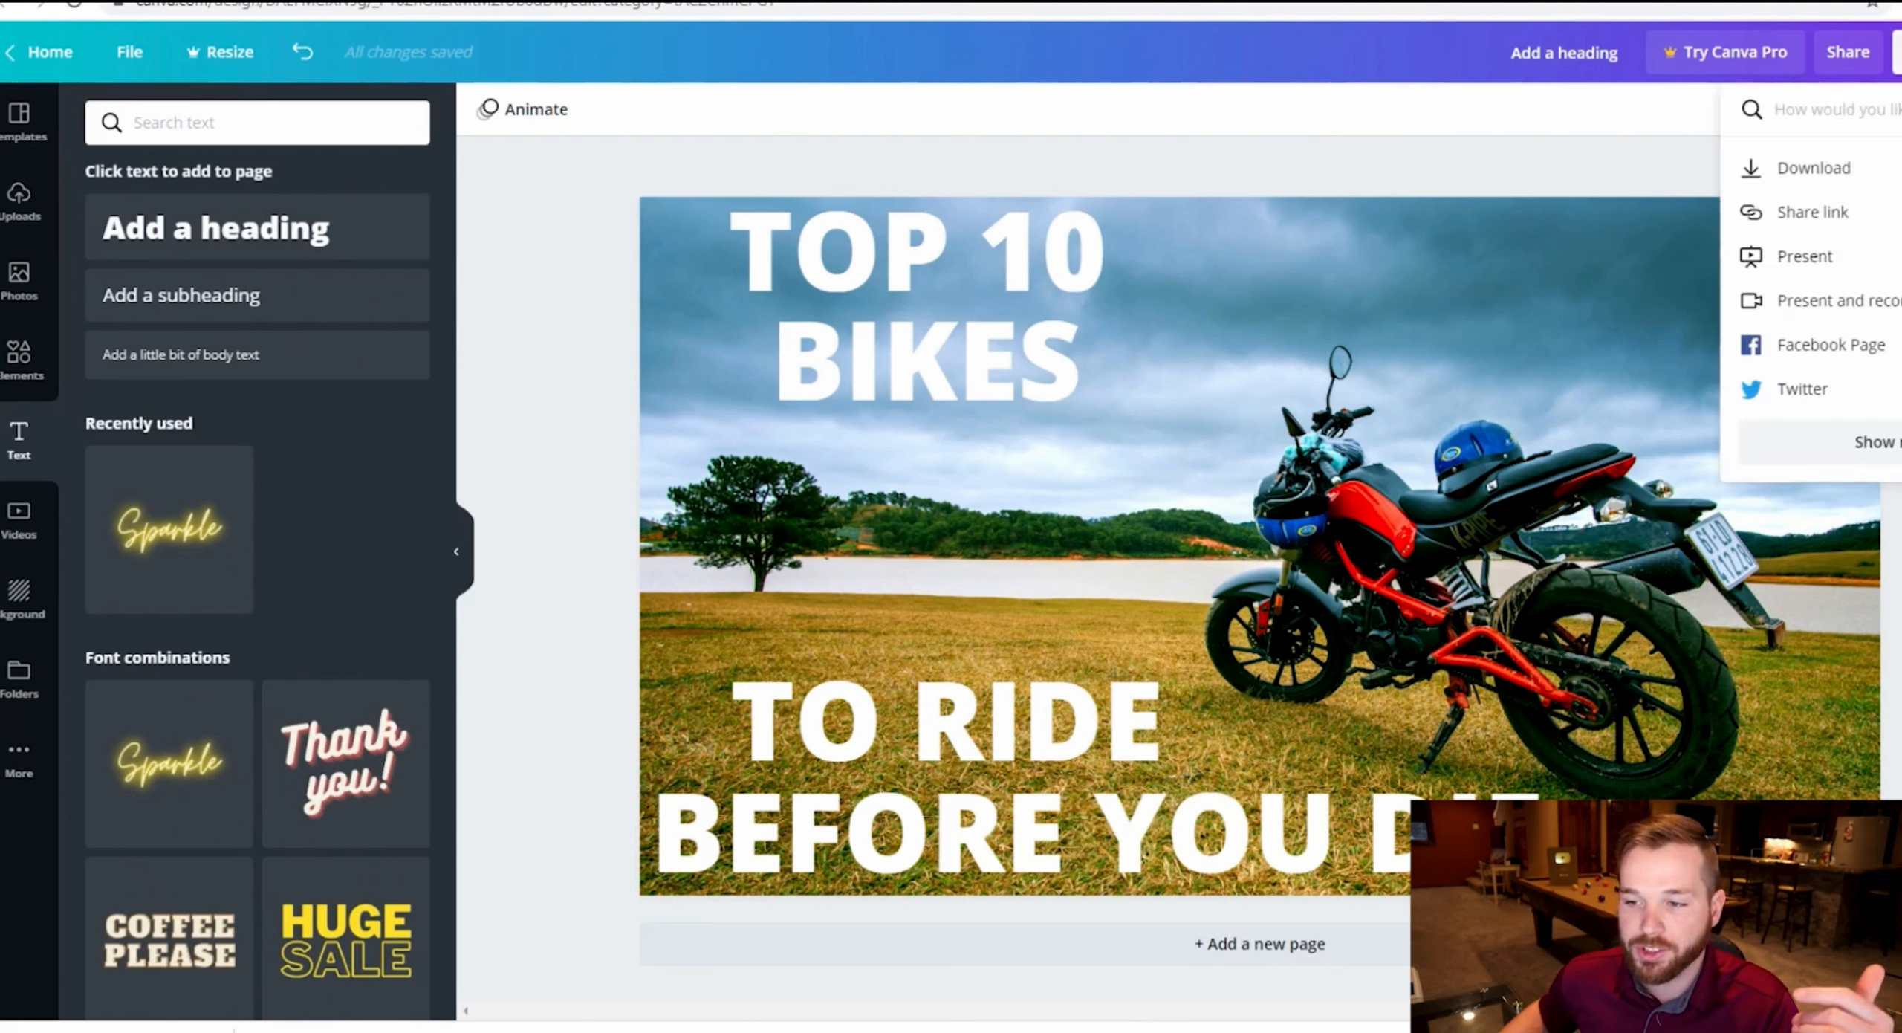
click(1687, 160)
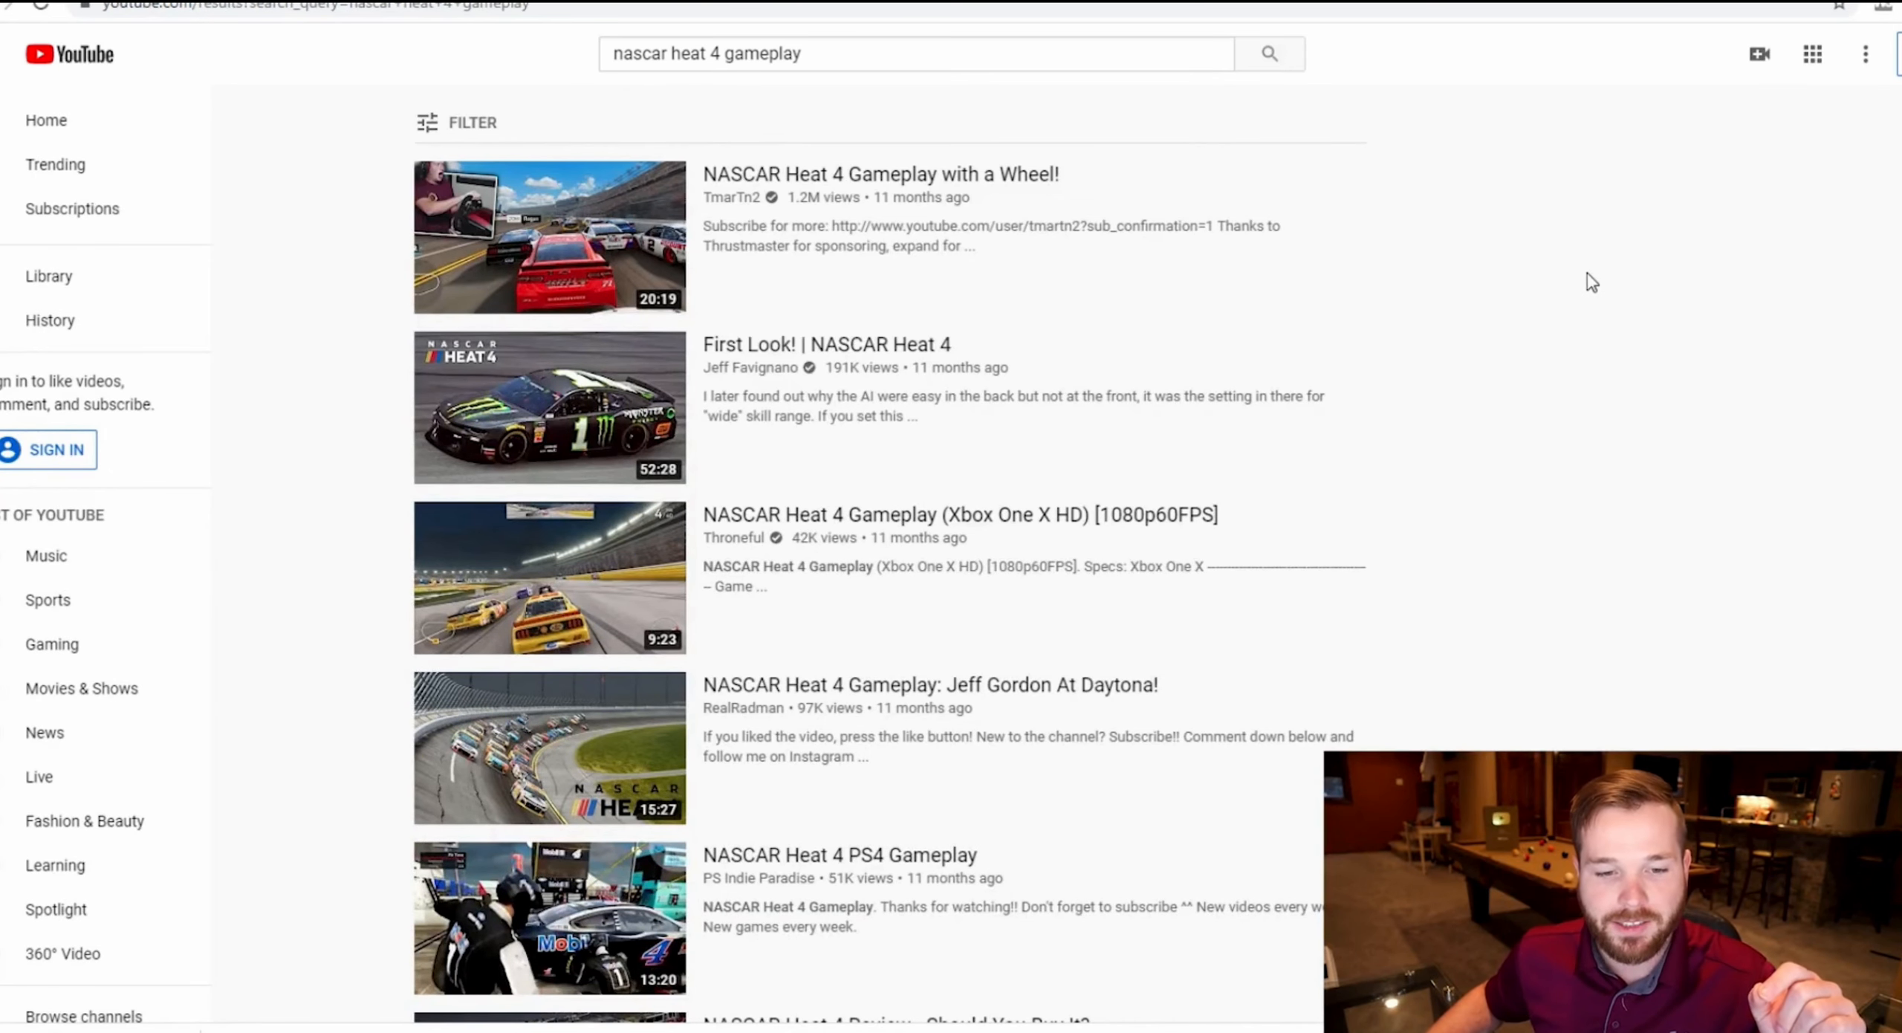
- Switch to YouTube and examine the video thumbnails in the "nascar heat 4 gameplay" search results
mouse_move(658, 316)
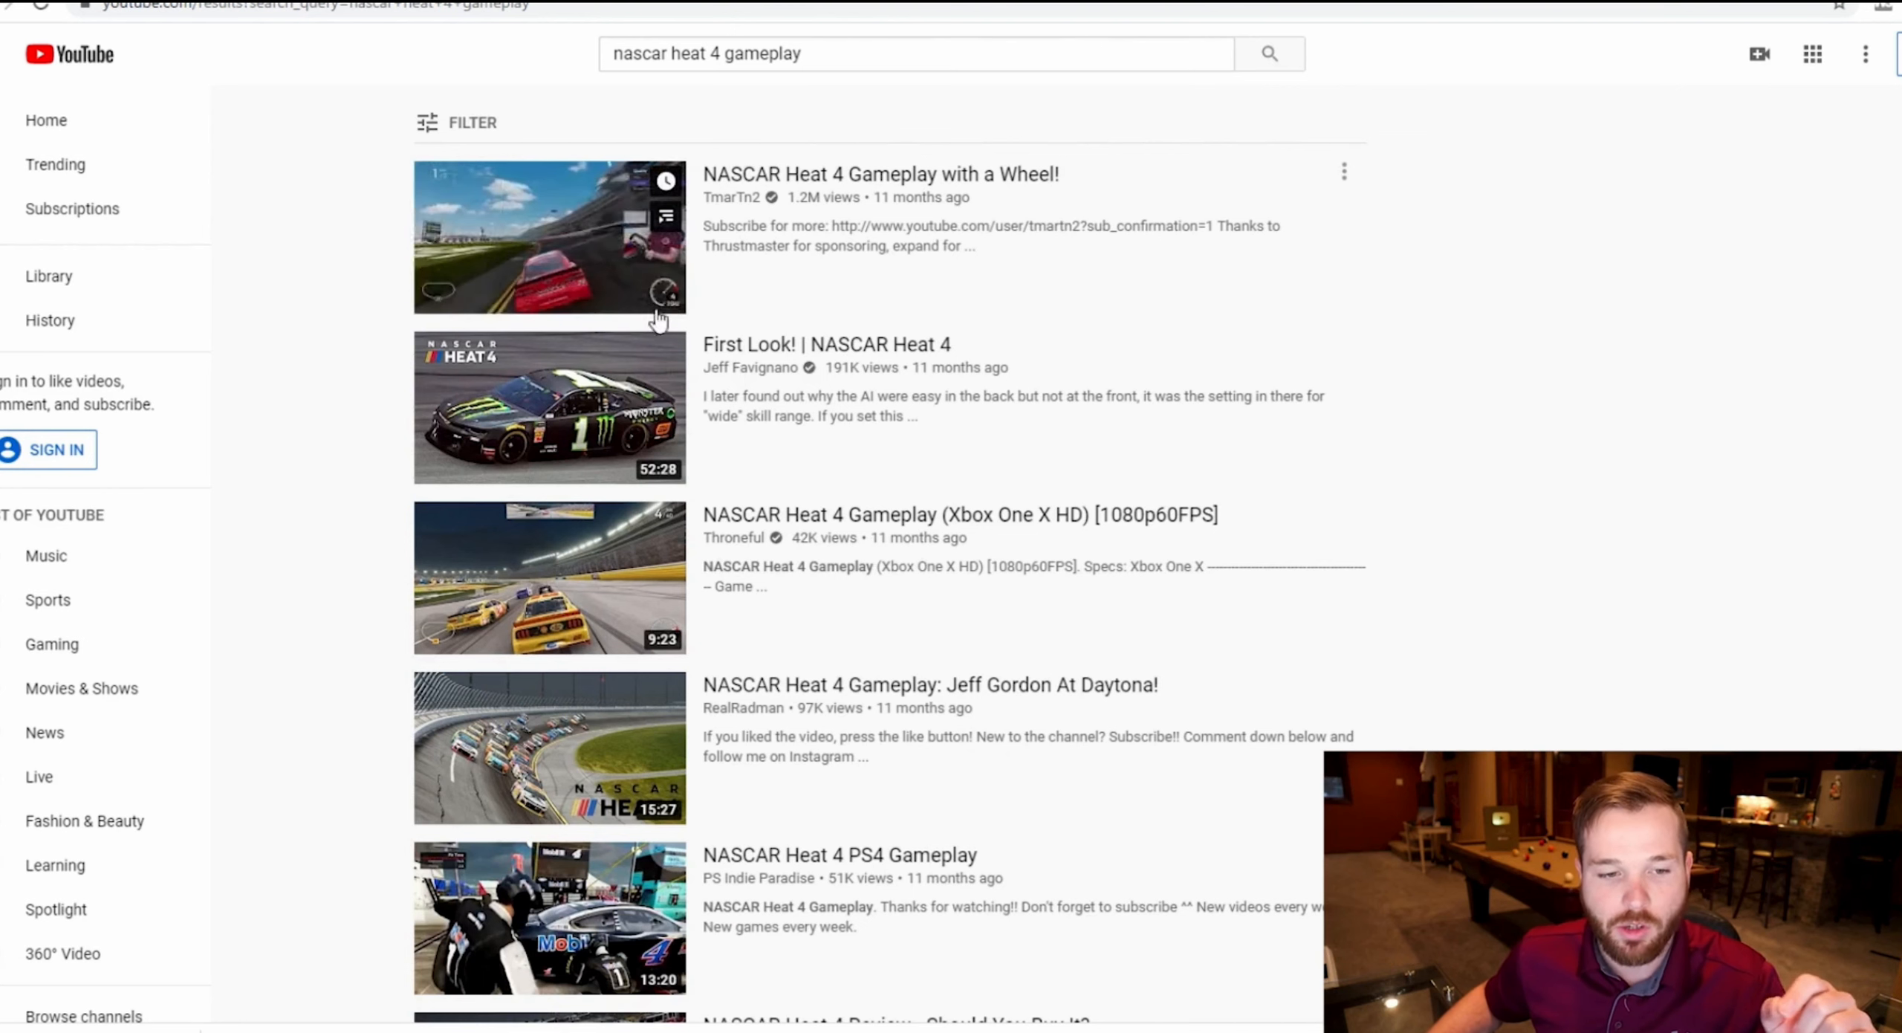